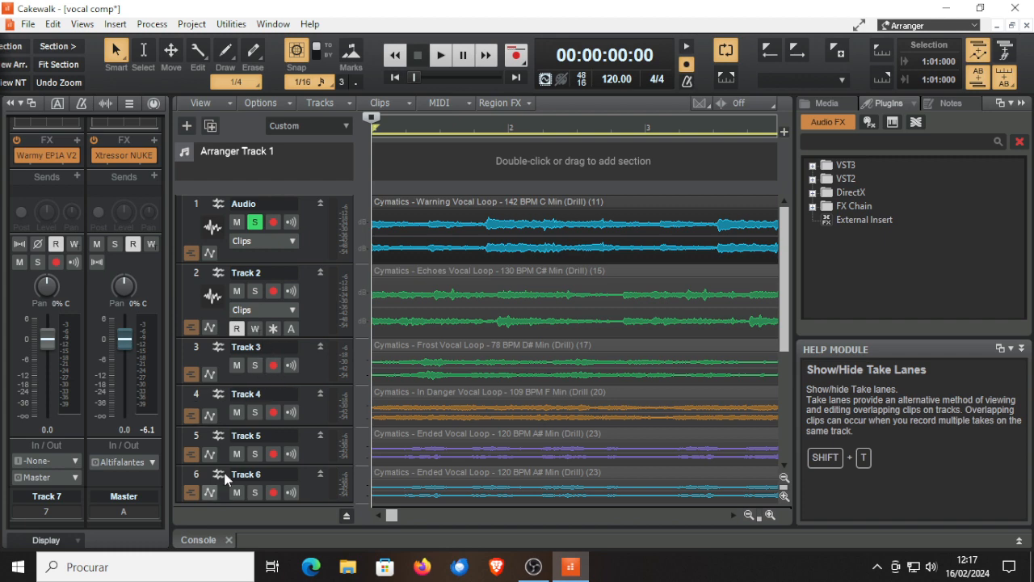
Show the Audio track's channel strip in the inspector and open its UADx LA-2A Tube Compressor.
click(58, 499)
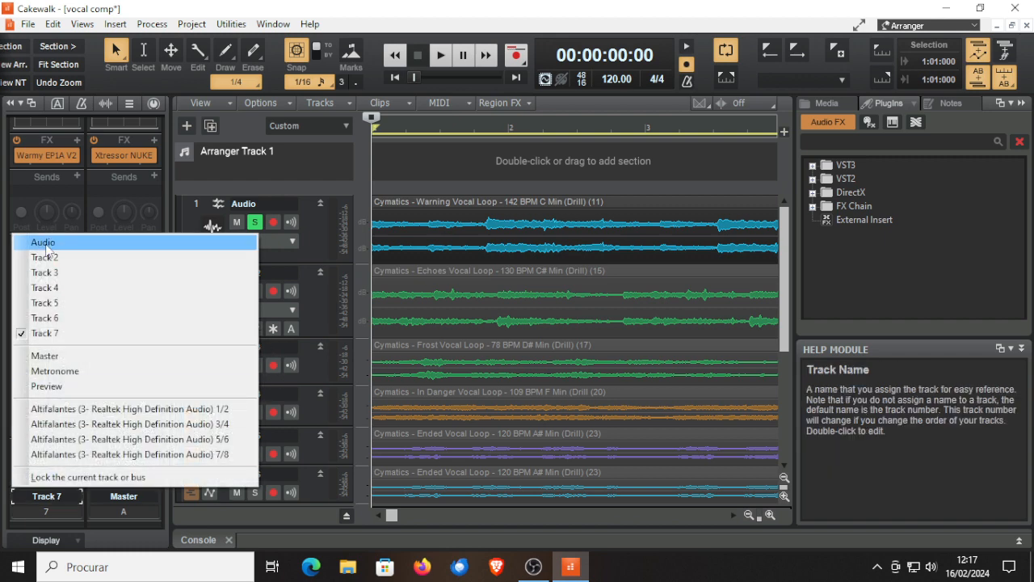
click(42, 242)
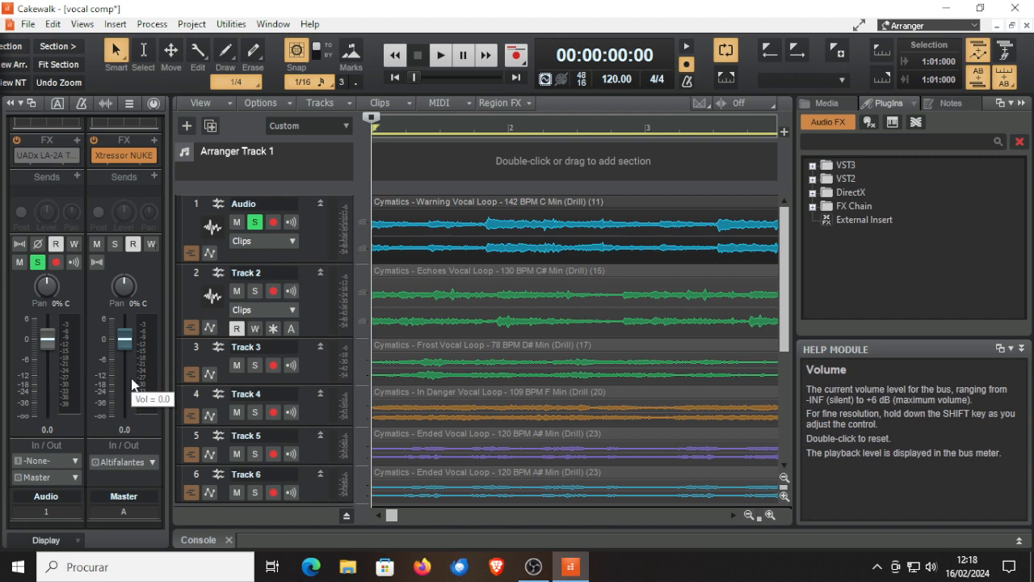
double_click(47, 152)
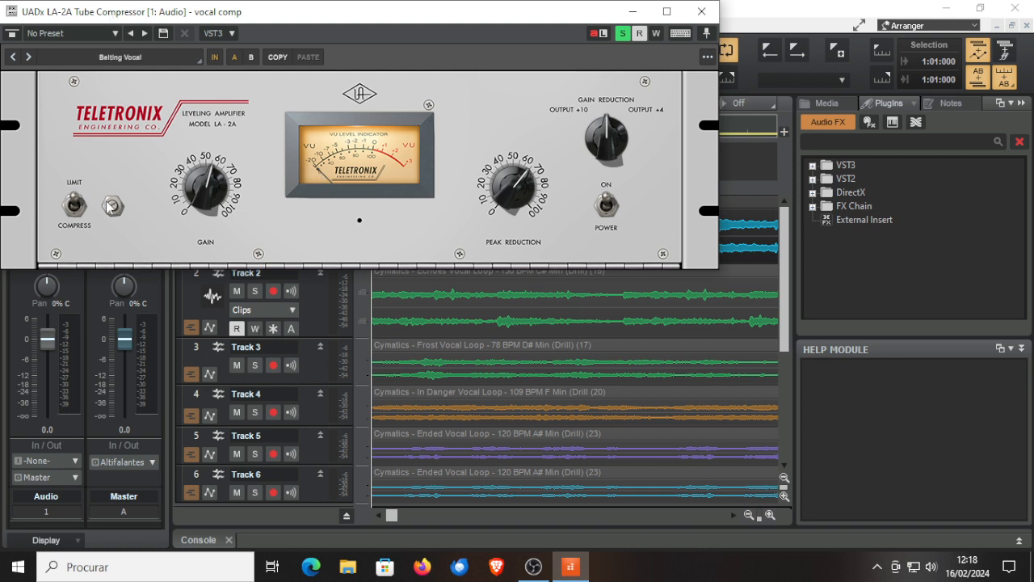
Look through the LA-2A compressor's preset list, then close the plug-in.
click(120, 56)
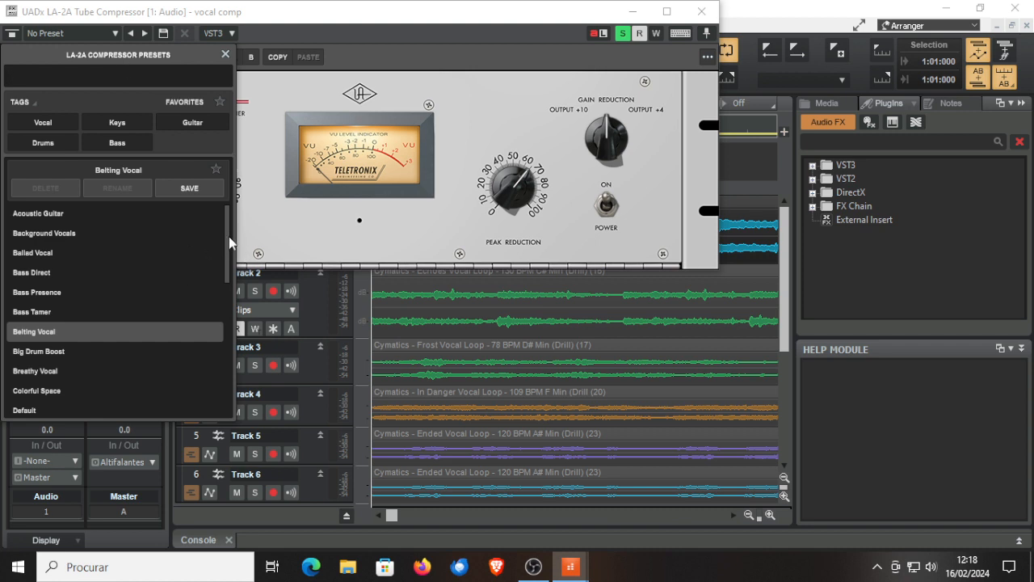
mouse_move(229, 236)
mouse_down()
mouse_move(217, 368)
mouse_move(231, 364)
mouse_move(233, 232)
mouse_up()
click(380, 54)
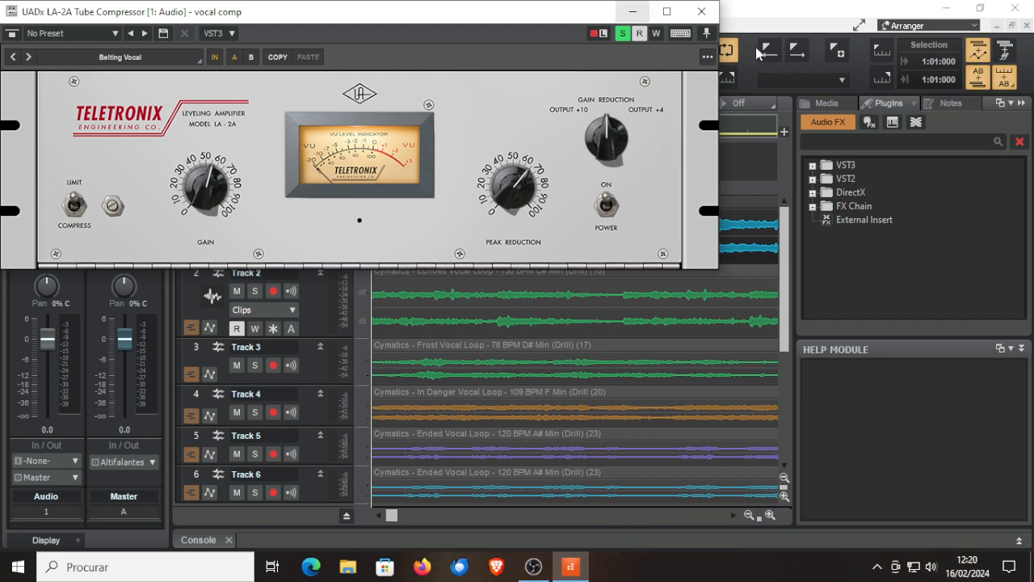
click(700, 11)
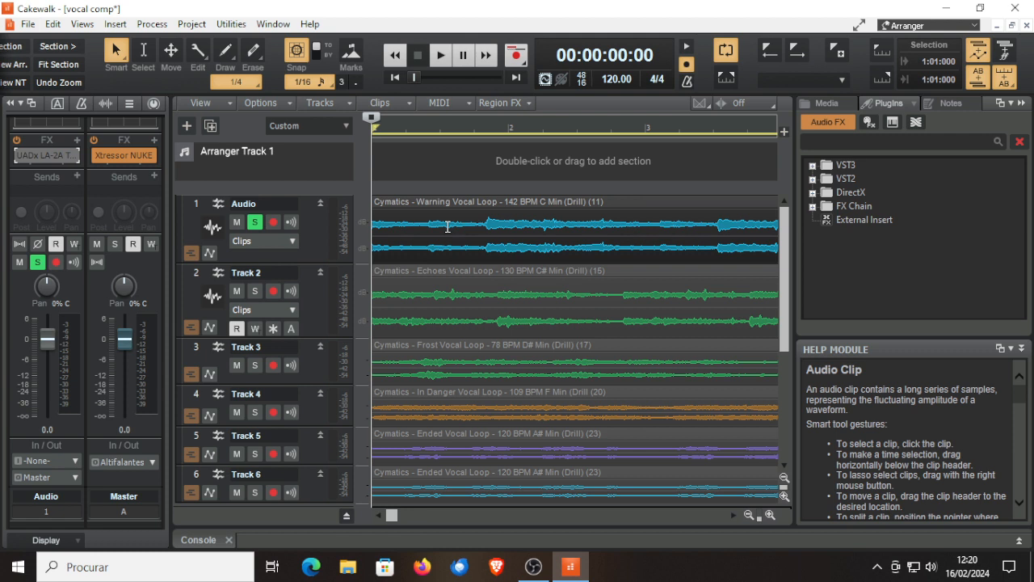
Play the soloed Audio track with its LA-2A compressor bypassed, then stop playback.
click(440, 57)
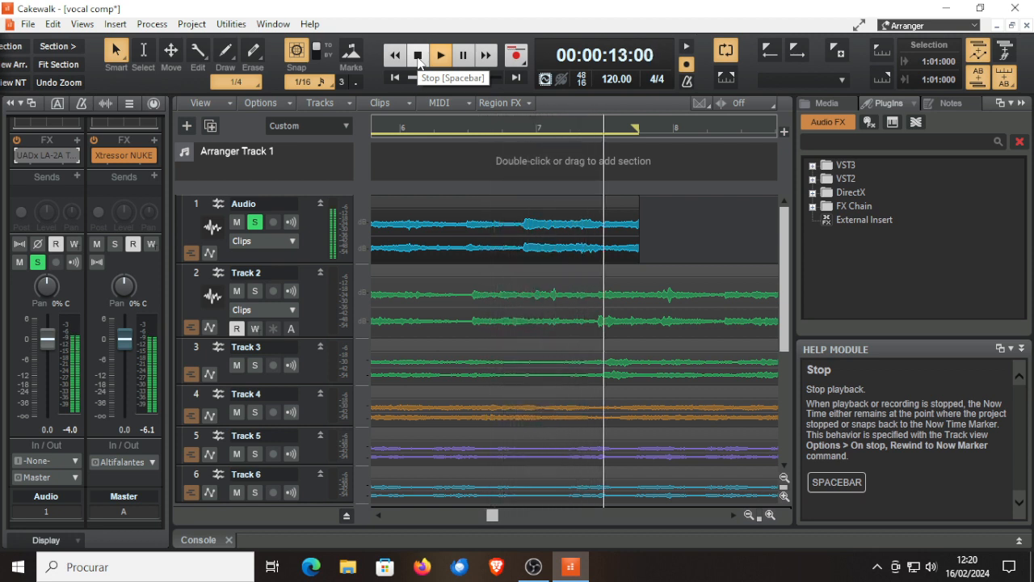
click(418, 56)
click(419, 63)
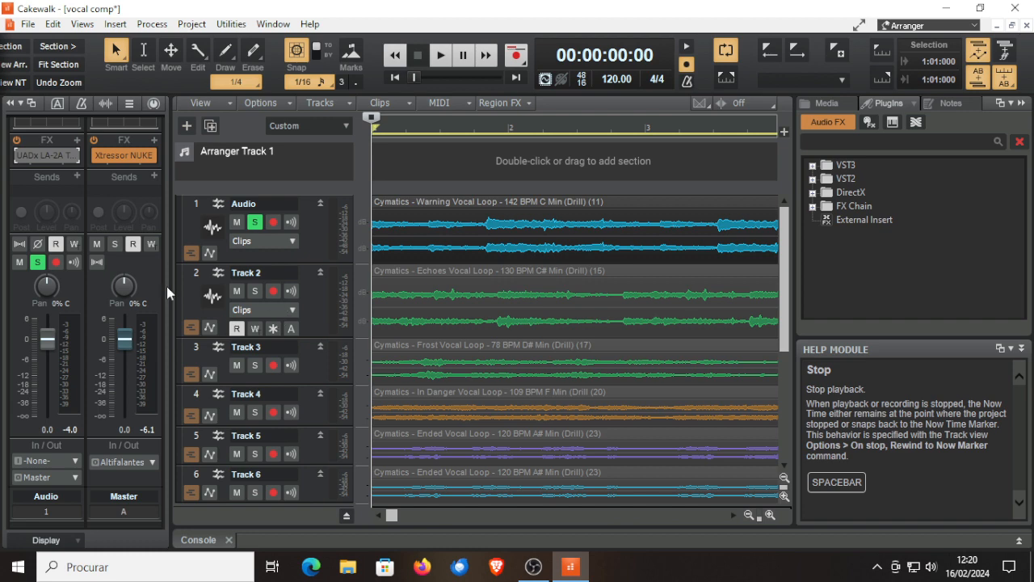
Open the Master bus's Xtressor NUKE, reposition its window below the transport controls, and watch its gain reduction during playback.
click(123, 155)
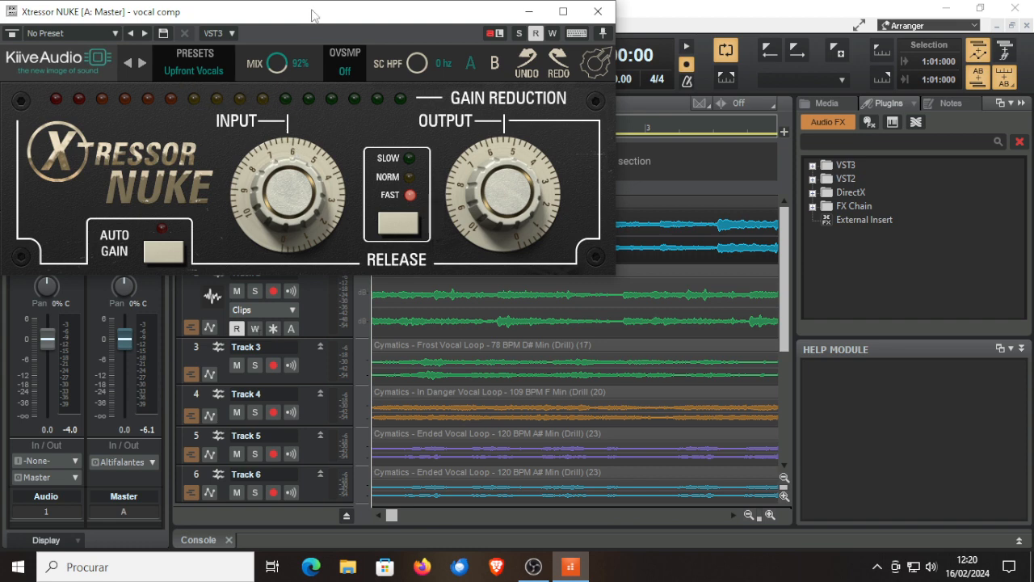
drag(314, 15, 477, 226)
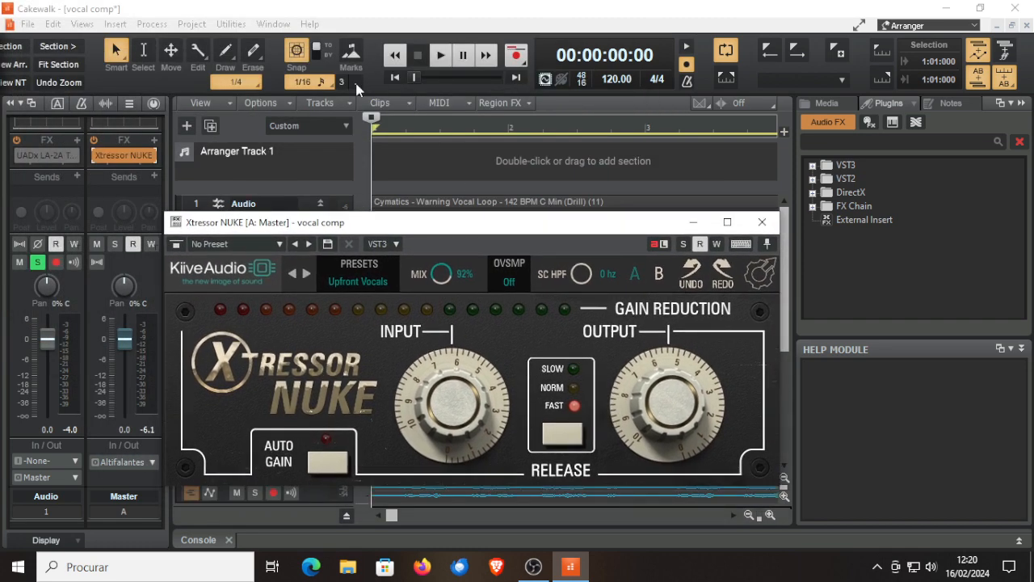
click(442, 57)
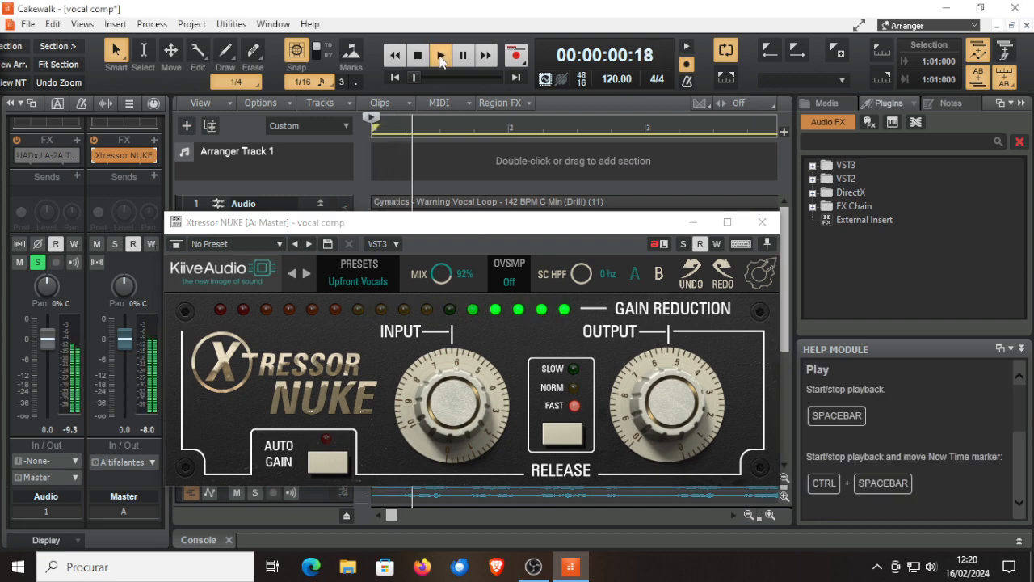
click(418, 55)
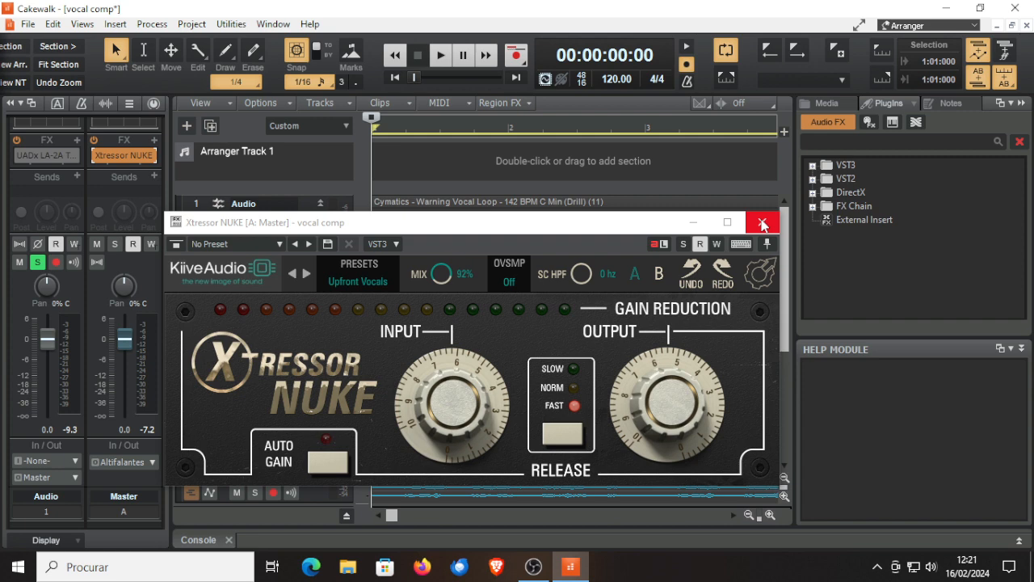
Turn on Auto Gain in the Xtressor NUKE and close the plug-in.
click(317, 466)
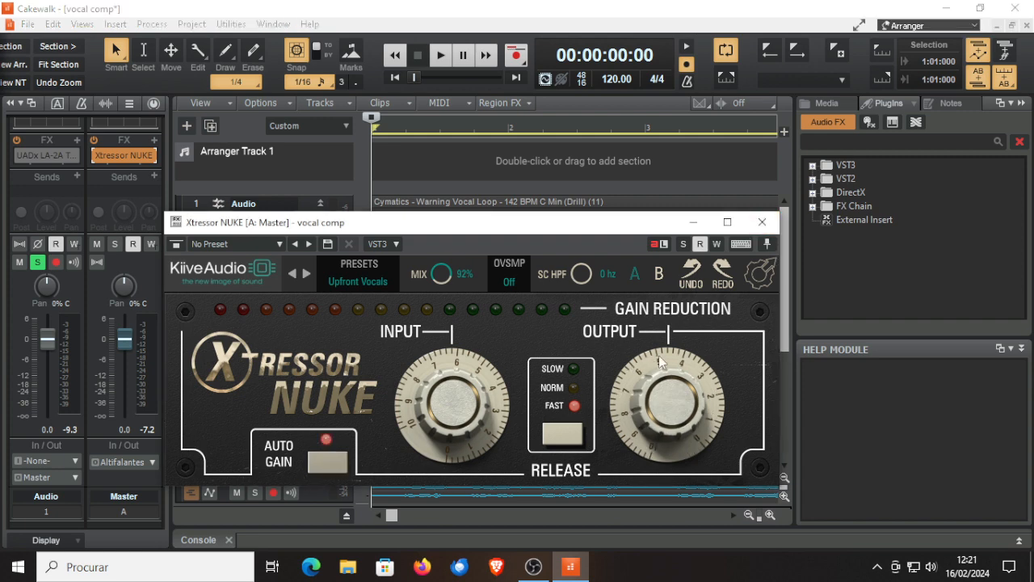
click(763, 223)
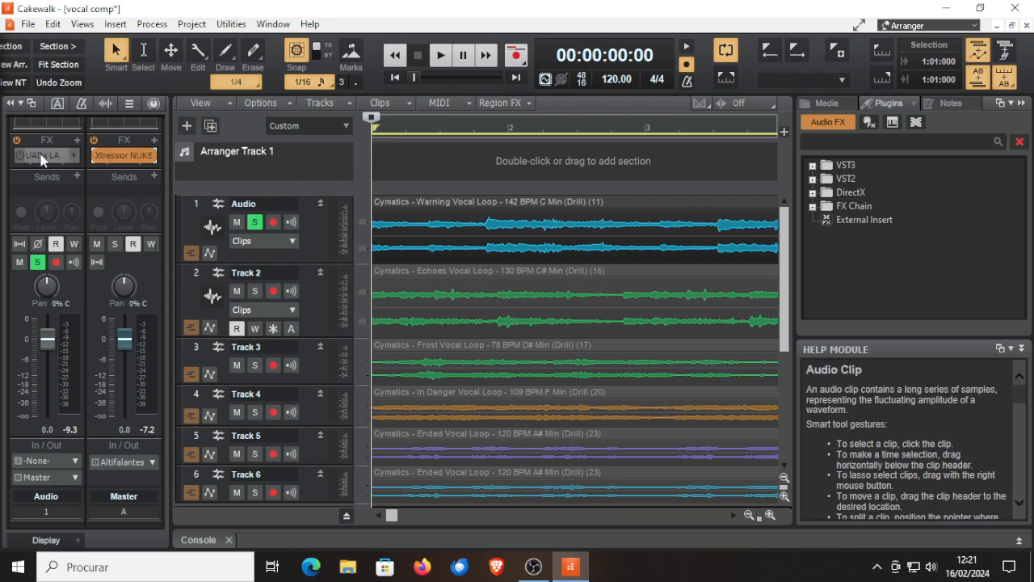
Enable the Audio track's LA-2A compressor during playback and open its interface.
click(440, 56)
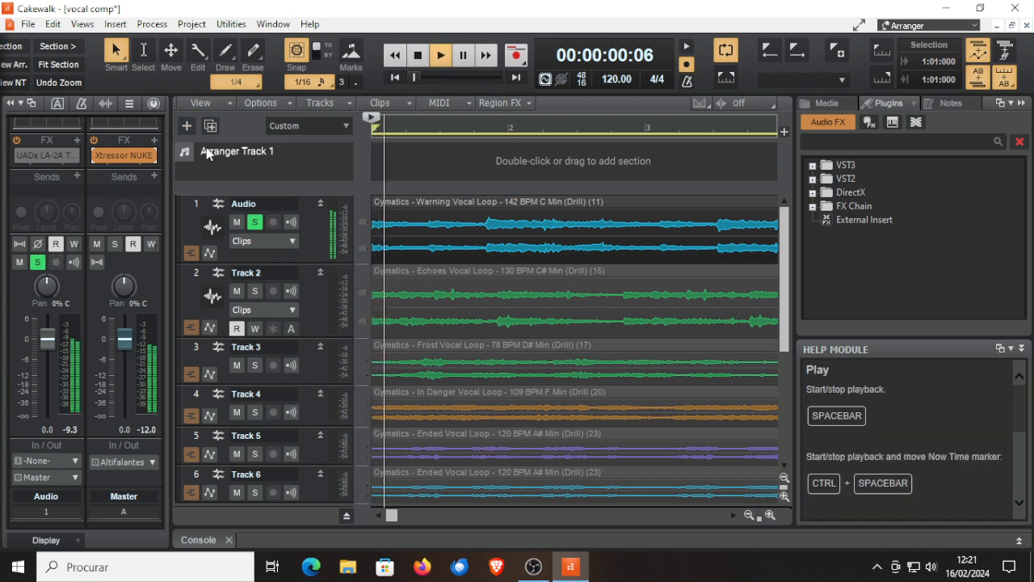
click(21, 156)
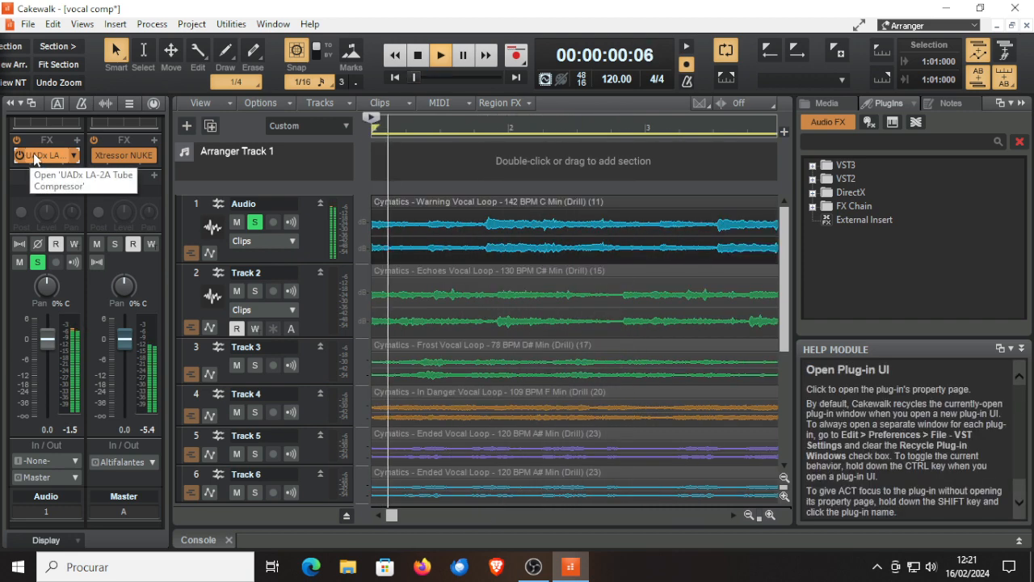
click(34, 155)
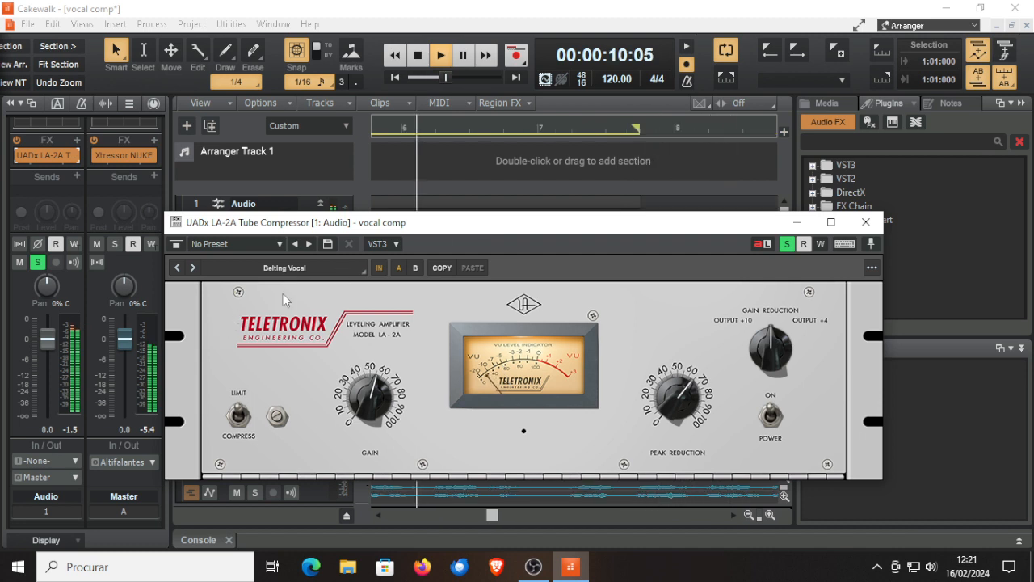
Audition the LA-2A presets Background Vocals, Ballad Vocal and Breathy Vocal on the playing vocal.
click(286, 267)
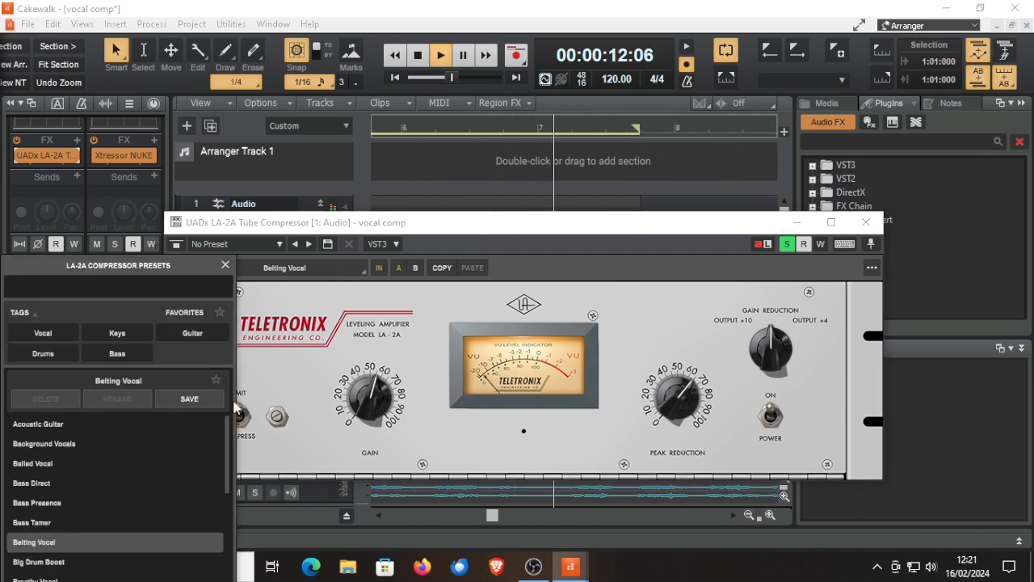
click(25, 445)
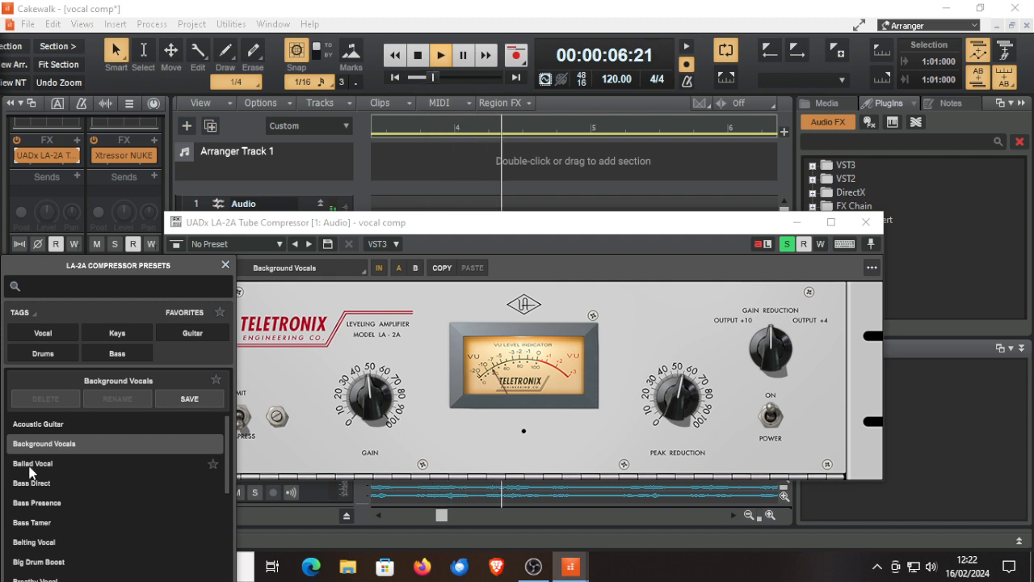
click(32, 467)
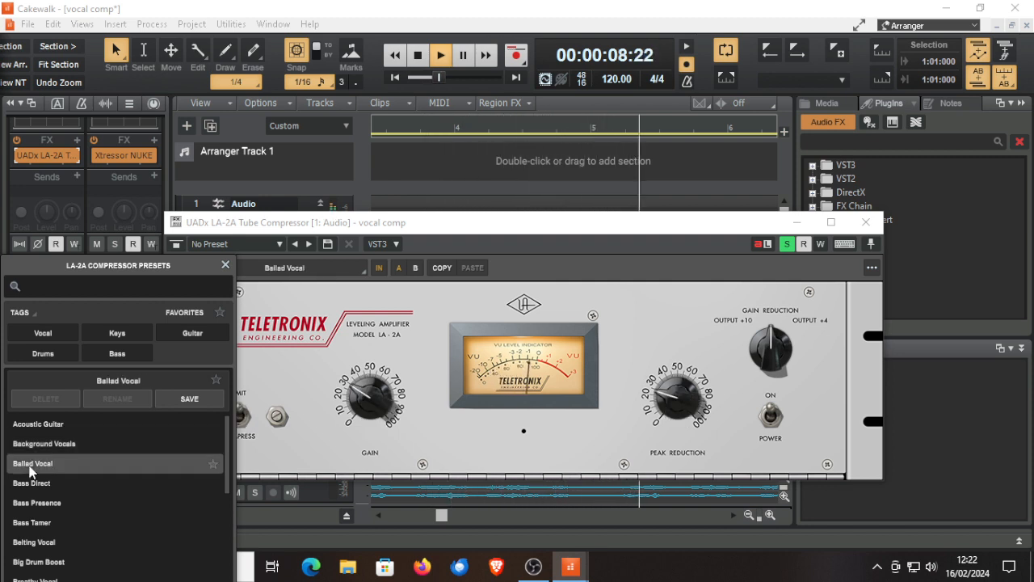
scroll(83, 485, down, 1)
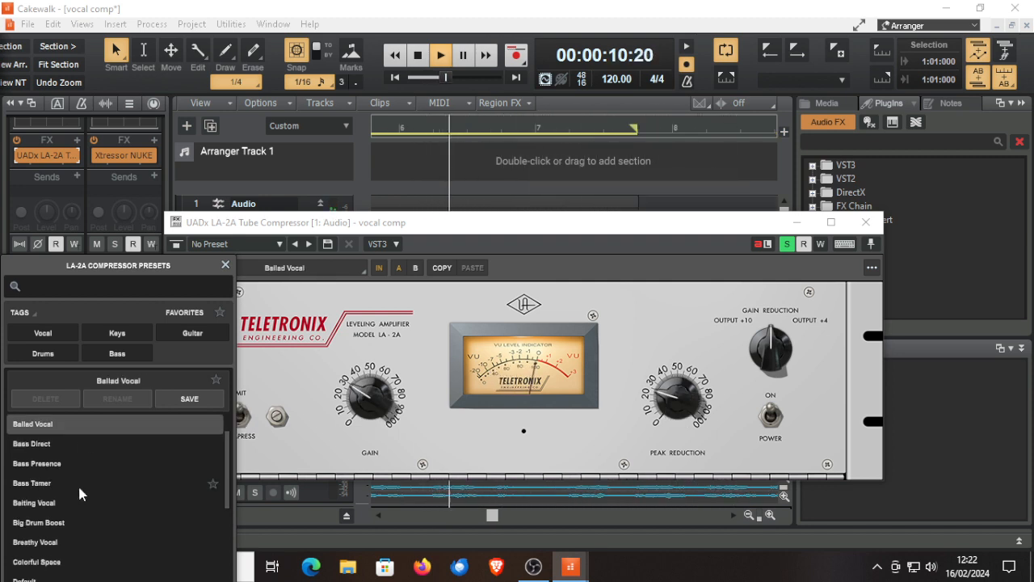
click(32, 545)
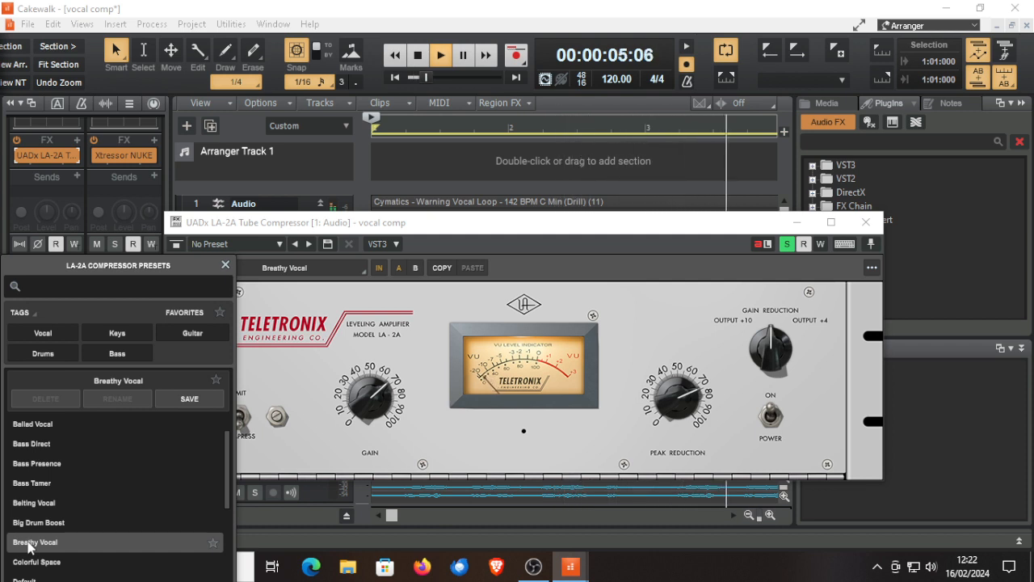
Audition the LA-2A presets Colorful Space and Female Vox, and reposition the preset browser so its whole list is visible.
scroll(31, 556, down, 1)
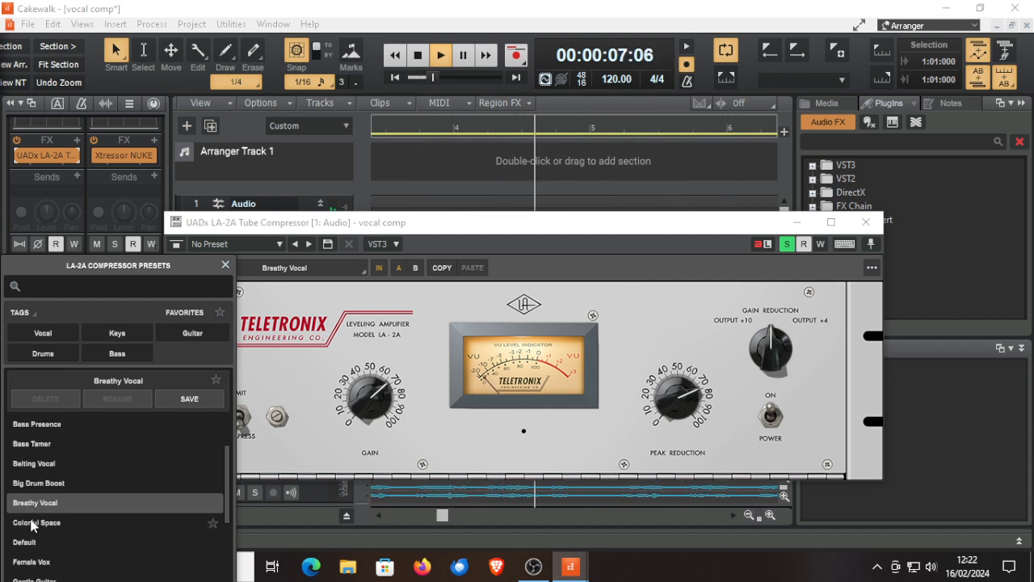
click(33, 522)
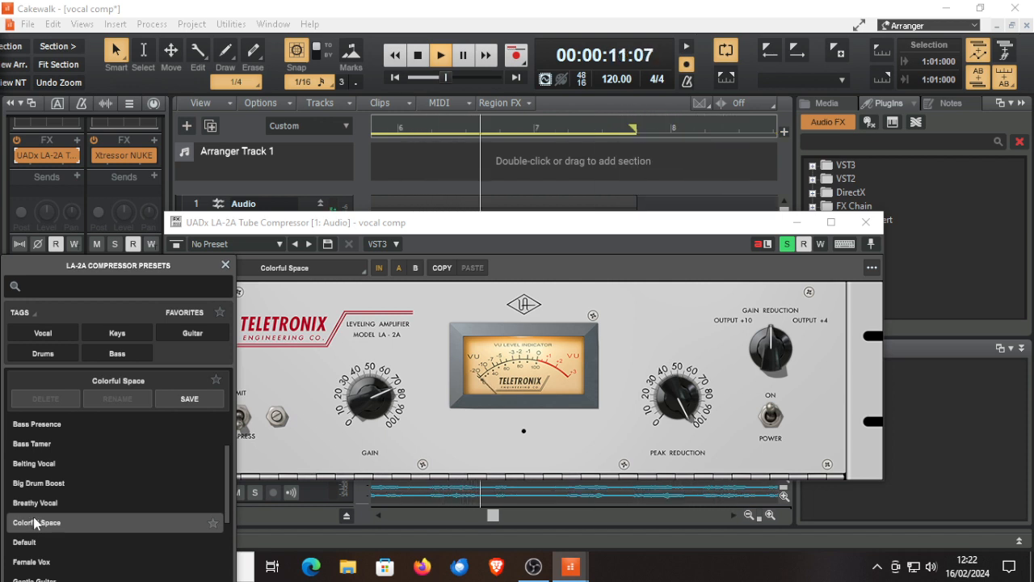
click(33, 562)
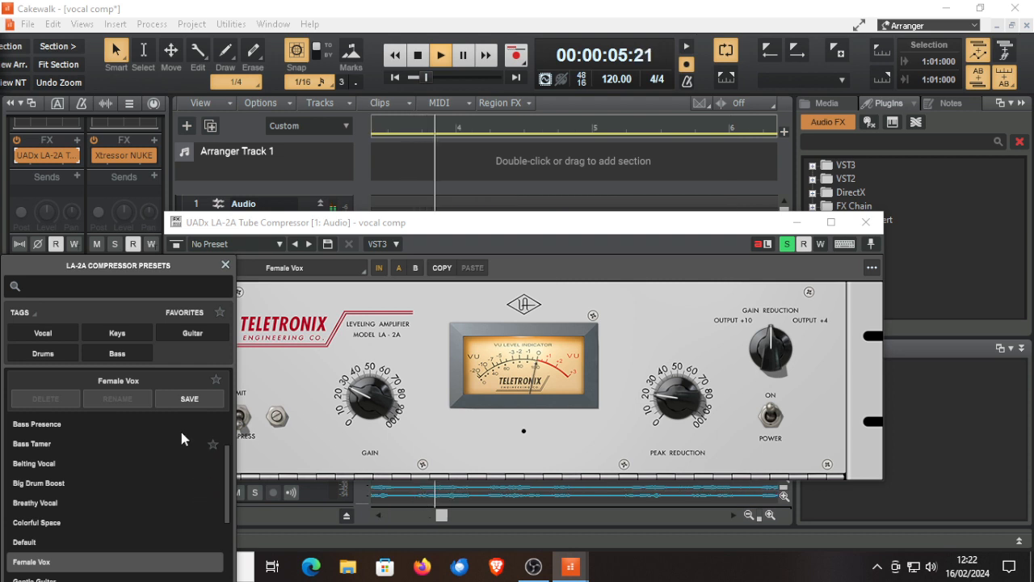
drag(181, 261, 235, 167)
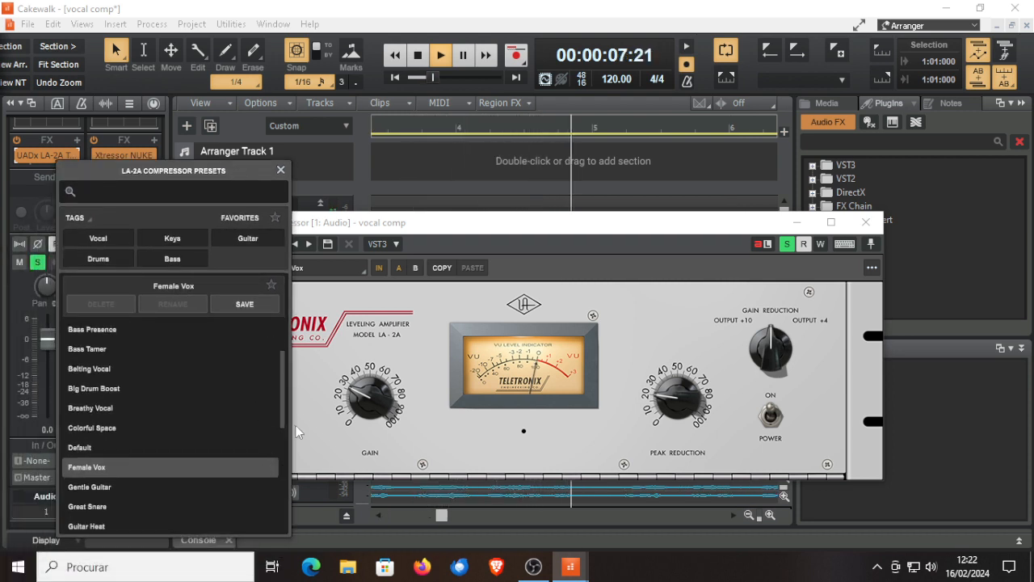
Audition the LA-2A presets Male Vox, Pop Vocal and Present Female Vox on the playing vocal.
drag(282, 416, 284, 473)
click(81, 448)
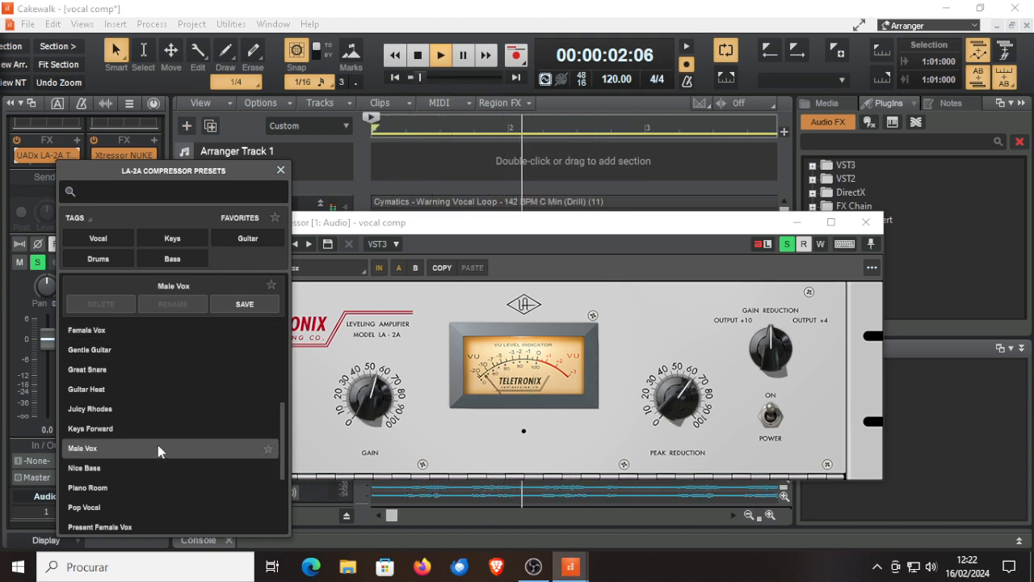
click(83, 507)
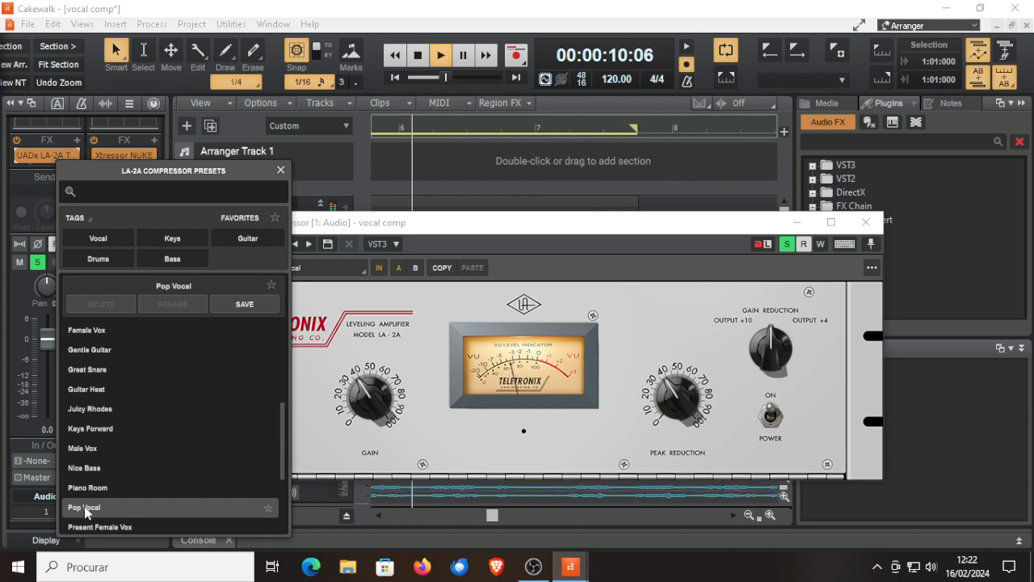
scroll(192, 476, down, 2)
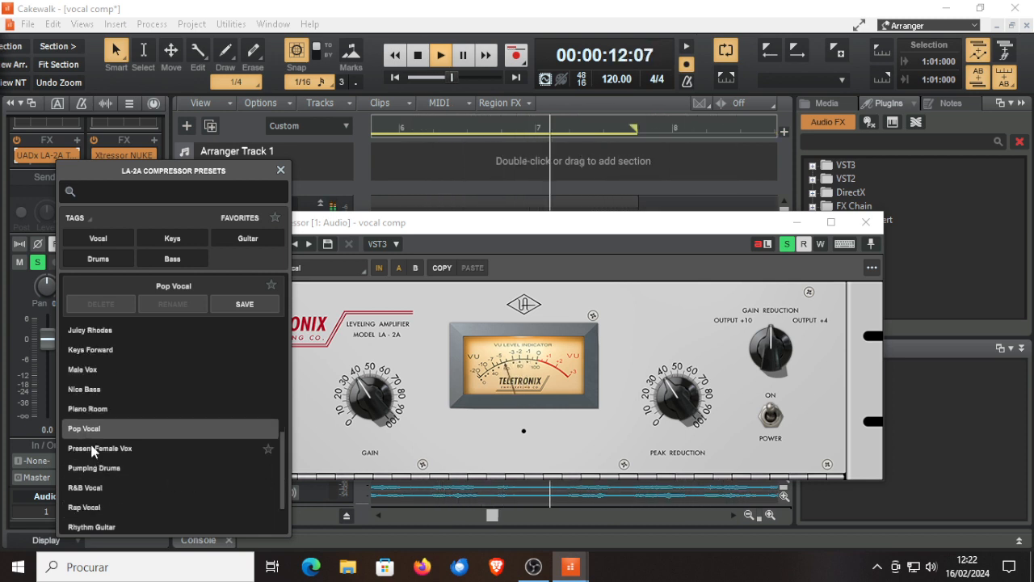
click(92, 448)
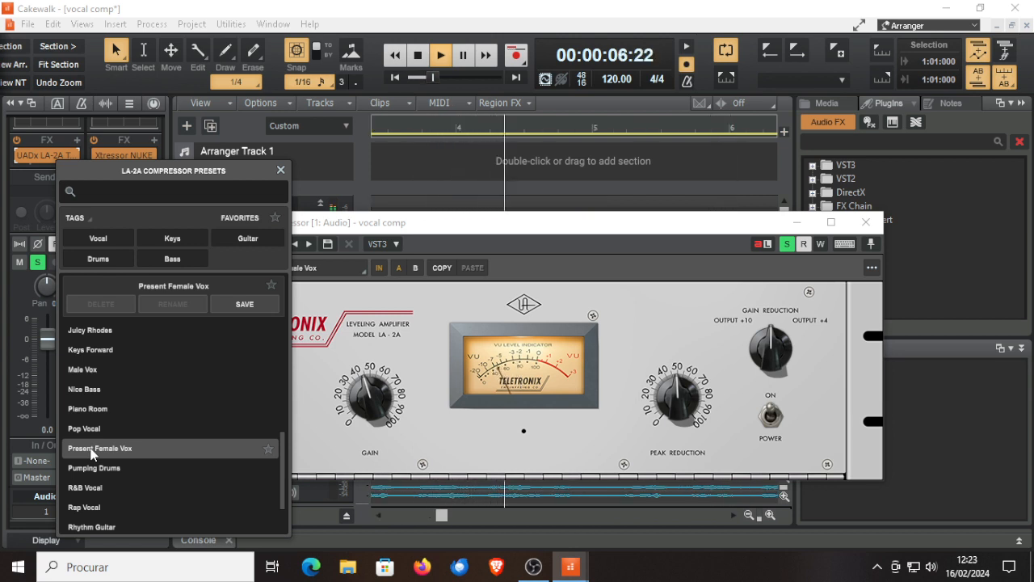
Audition the LA-2A presets R&B Vocal, Rap Vocal and Rock Vocal, and finish with Vocal Adlib loaded.
click(81, 489)
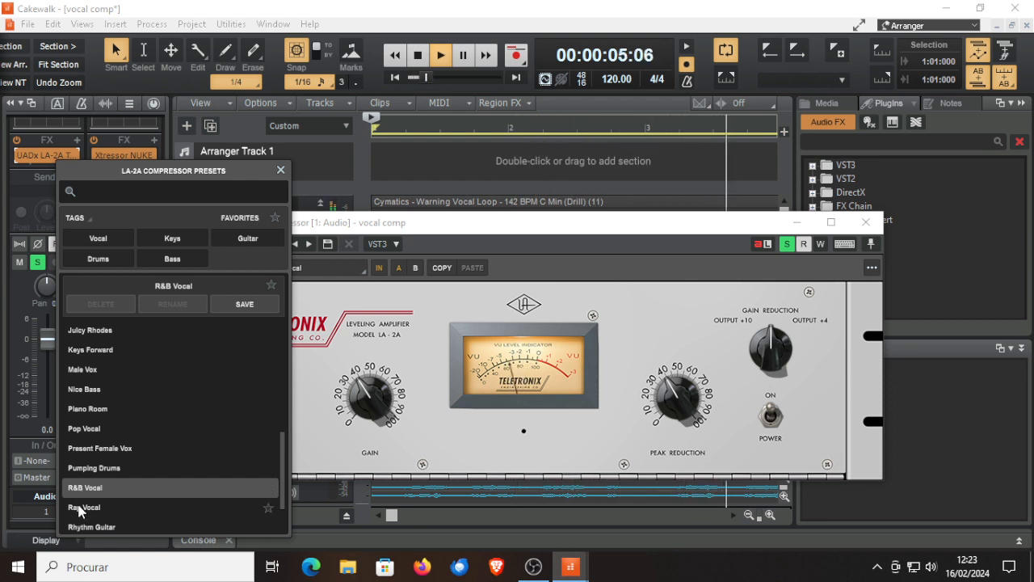
click(80, 507)
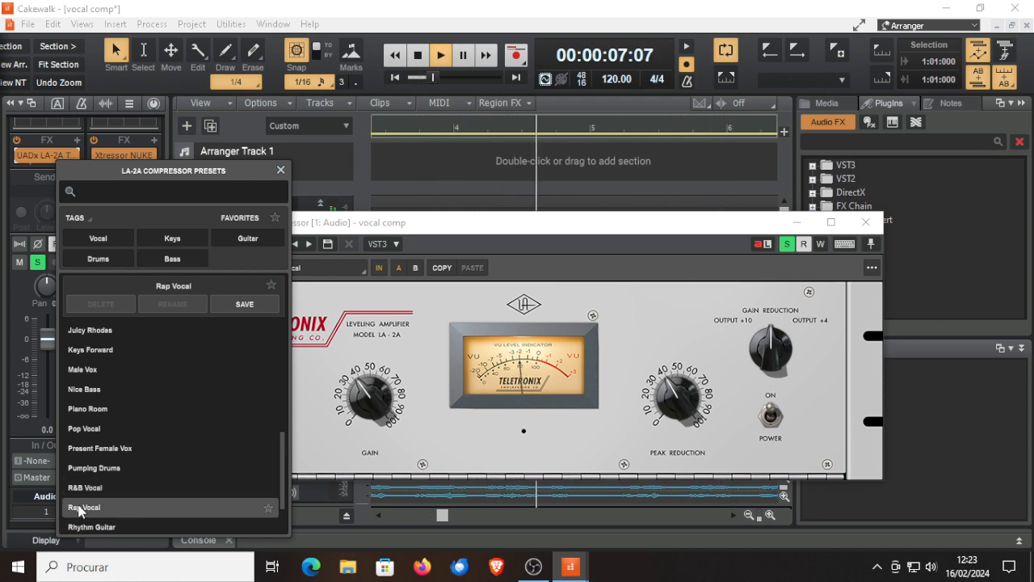
scroll(279, 476, down, 1)
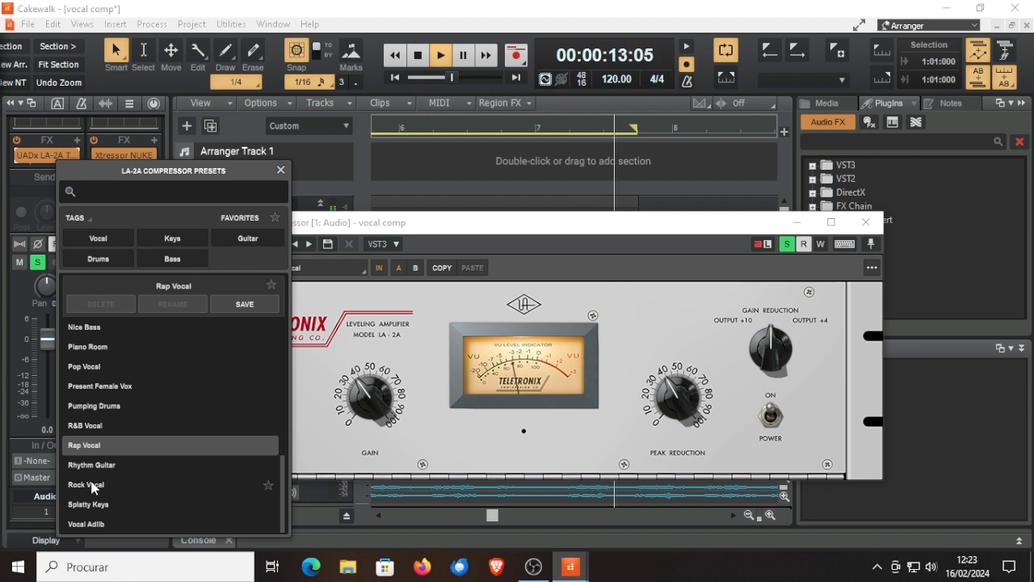
click(93, 485)
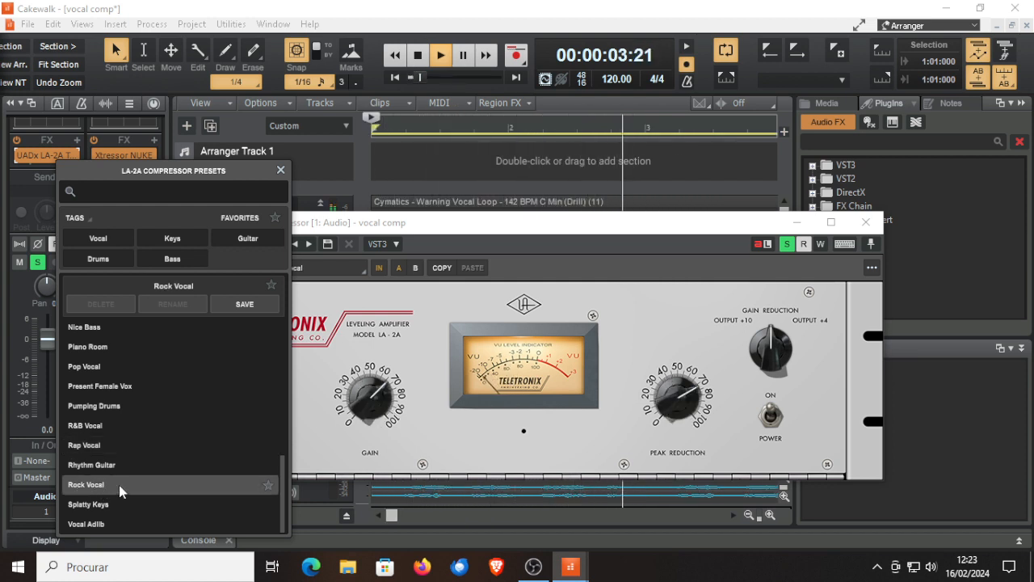
click(80, 526)
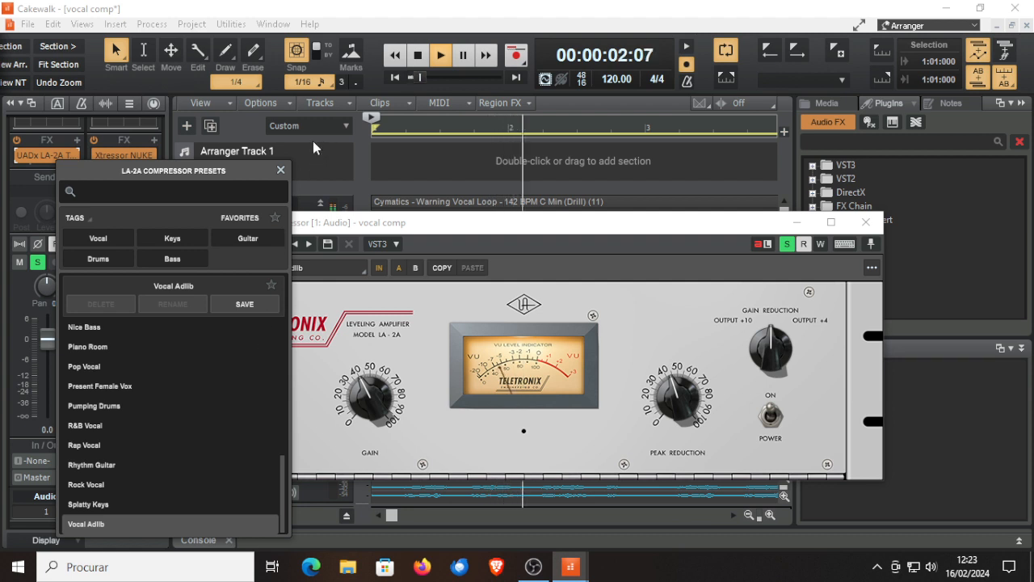
Load the Female Vox preset in the LA-2A, close the preset browser and stop playback.
click(281, 171)
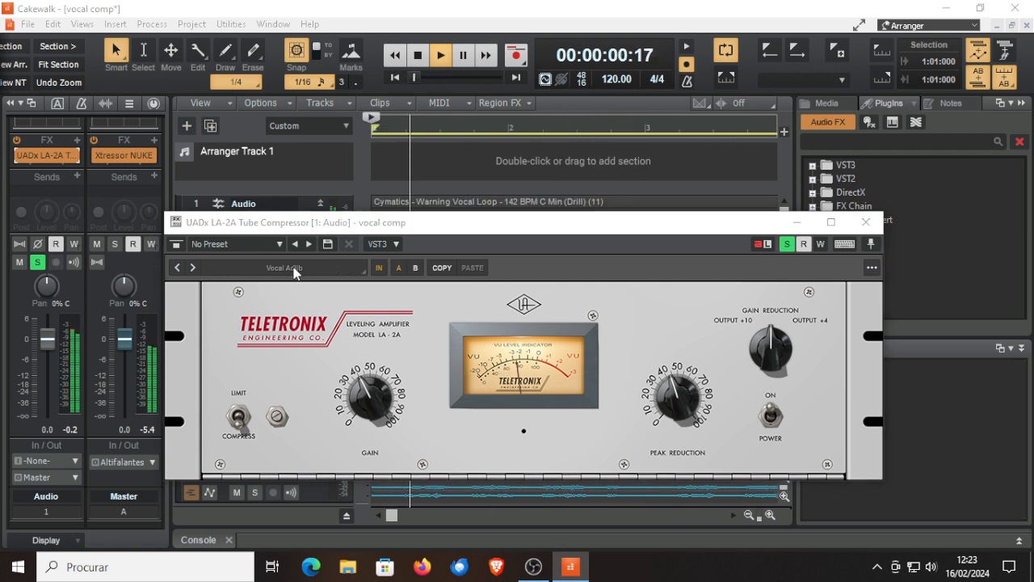
click(295, 272)
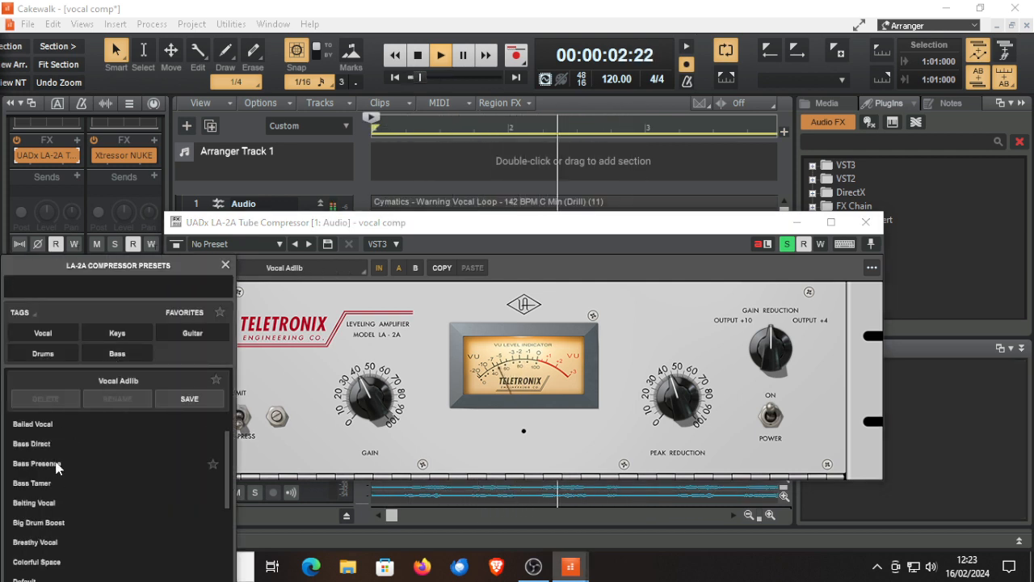
scroll(55, 461, up, 2)
scroll(55, 451, down, 4)
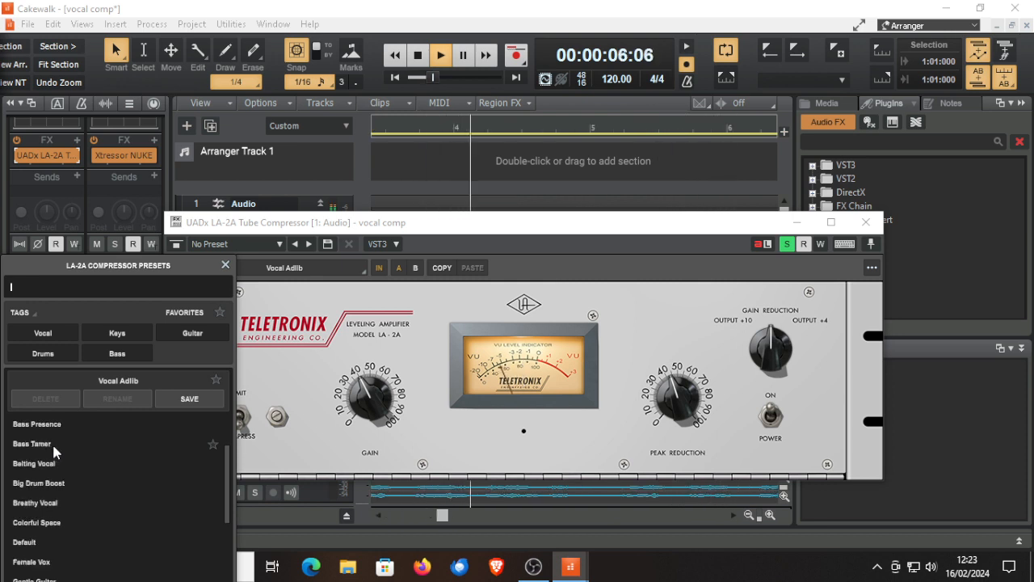
click(33, 563)
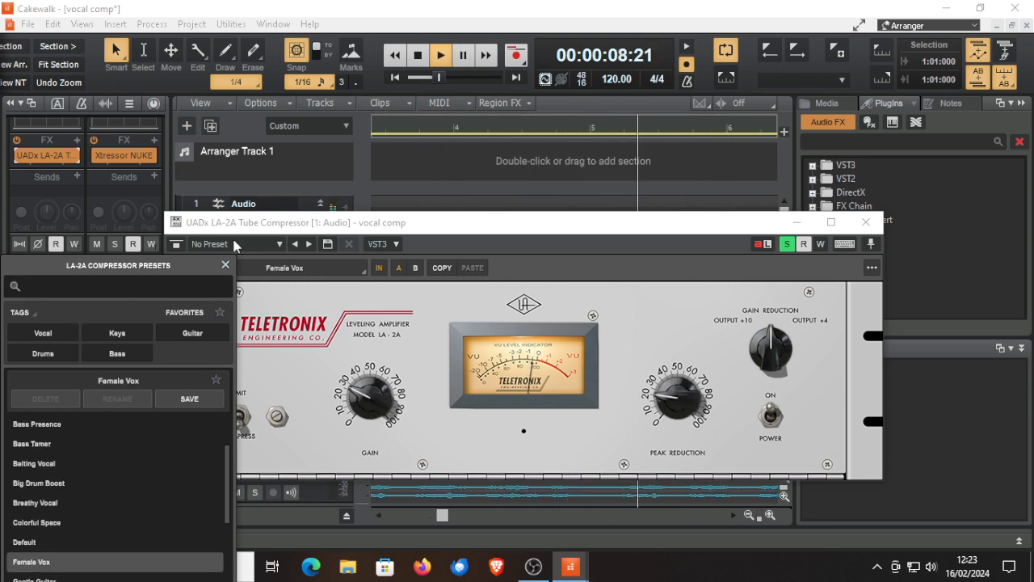
click(226, 265)
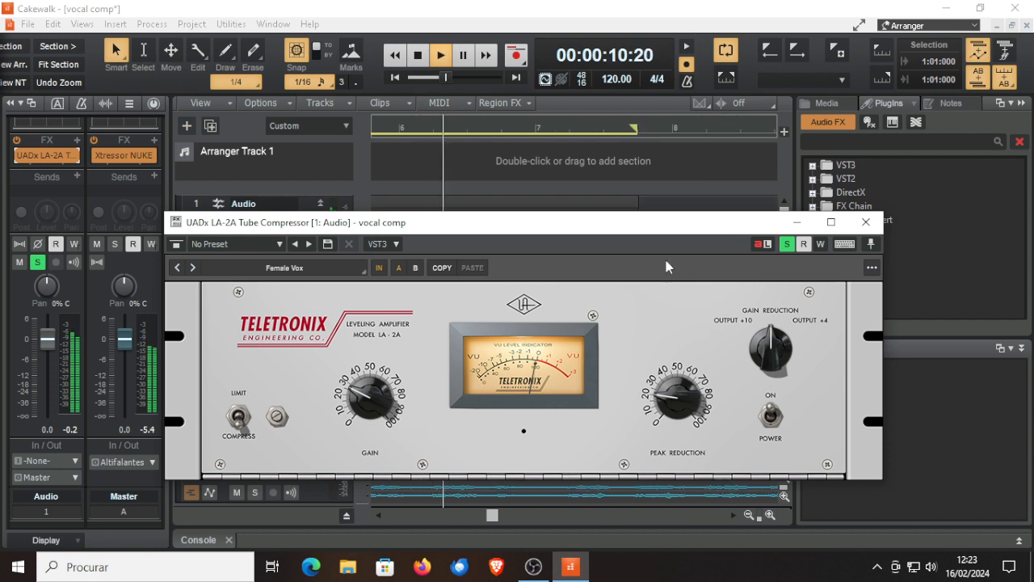
click(417, 56)
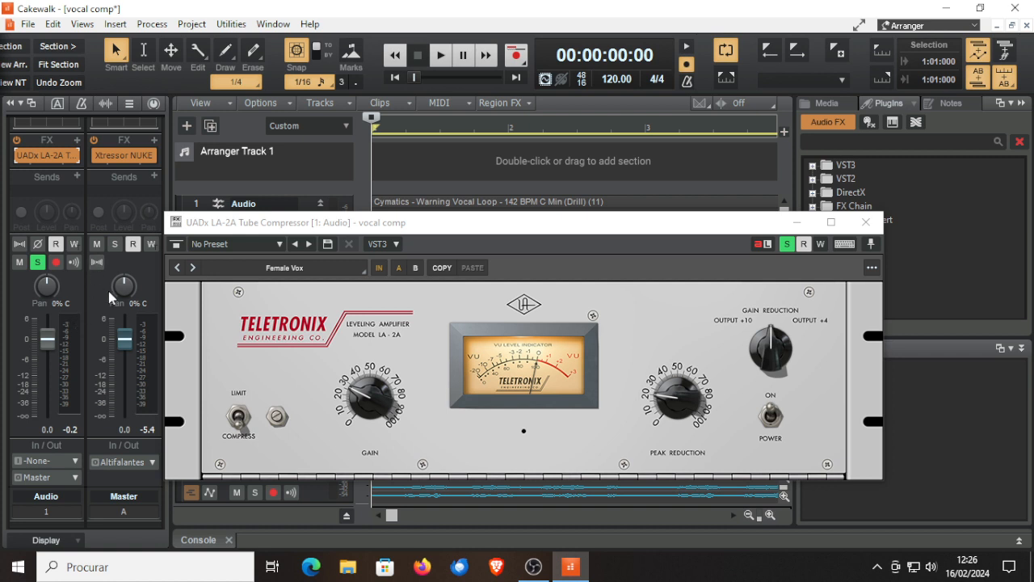
Close the LA-2A, switch the inspector to Track 2, and open its FirePresser with the whole plug-in window in view.
mouse_move(128, 400)
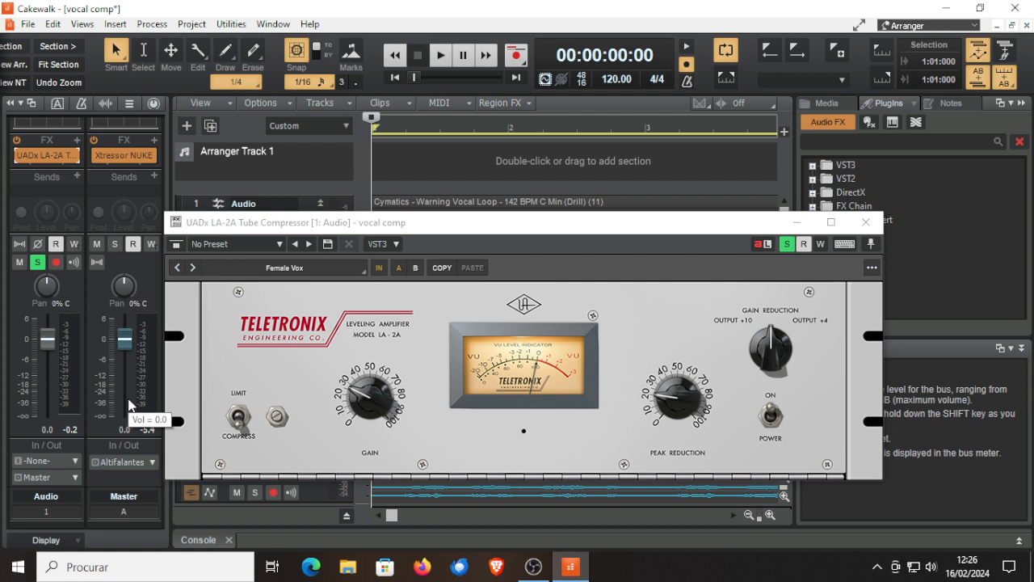
click(865, 223)
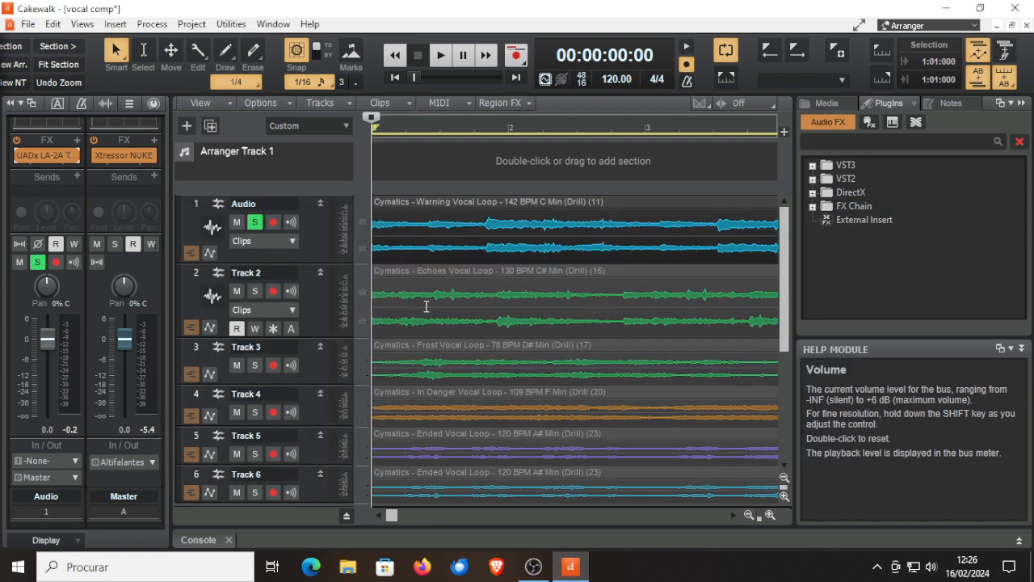
click(60, 496)
click(42, 255)
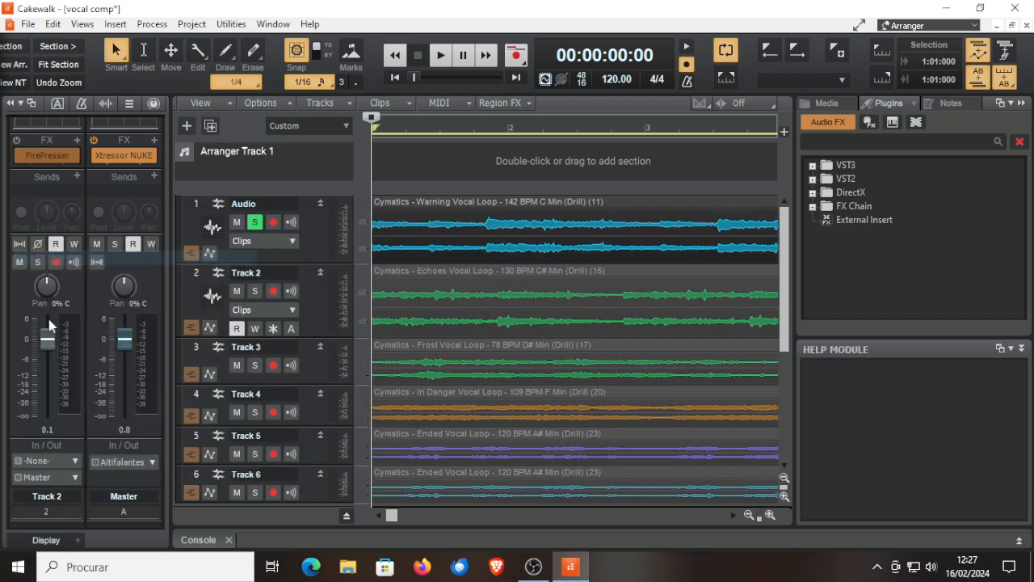
click(32, 160)
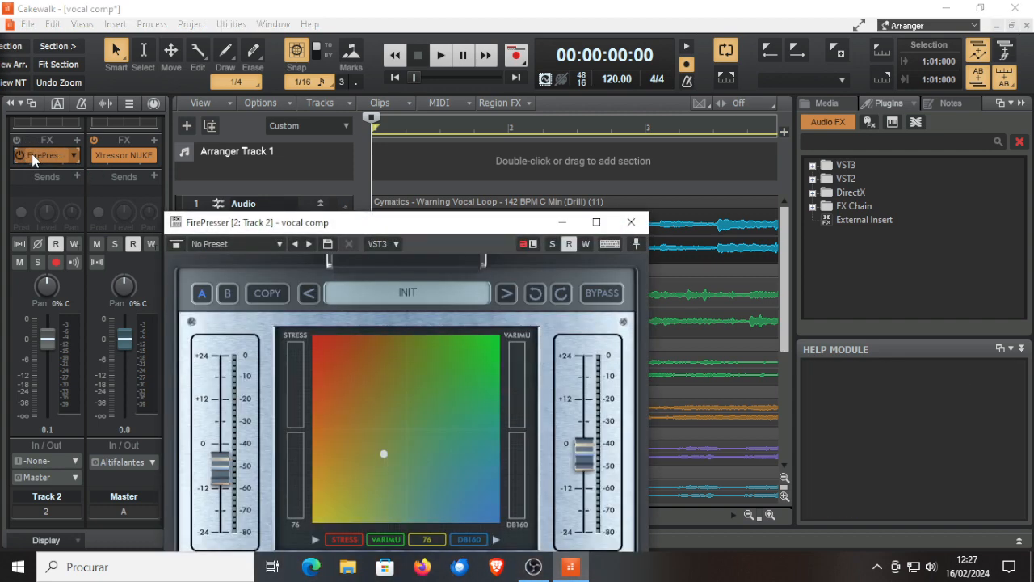
drag(352, 223, 355, 62)
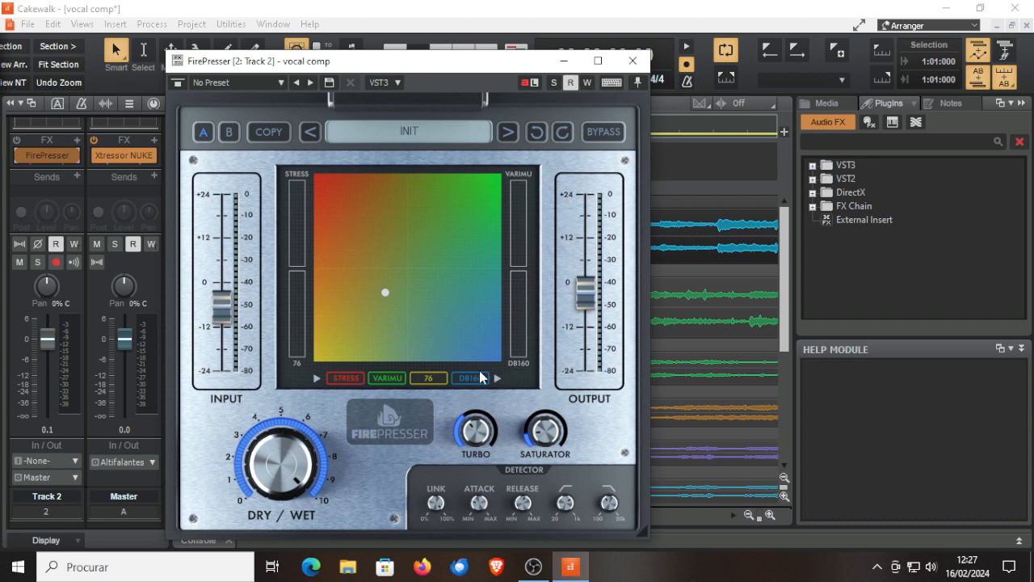
Move STRESS to the end of FirePresser's compressor chain and try different blend point positions, ending near the 76 corner.
drag(347, 381, 477, 381)
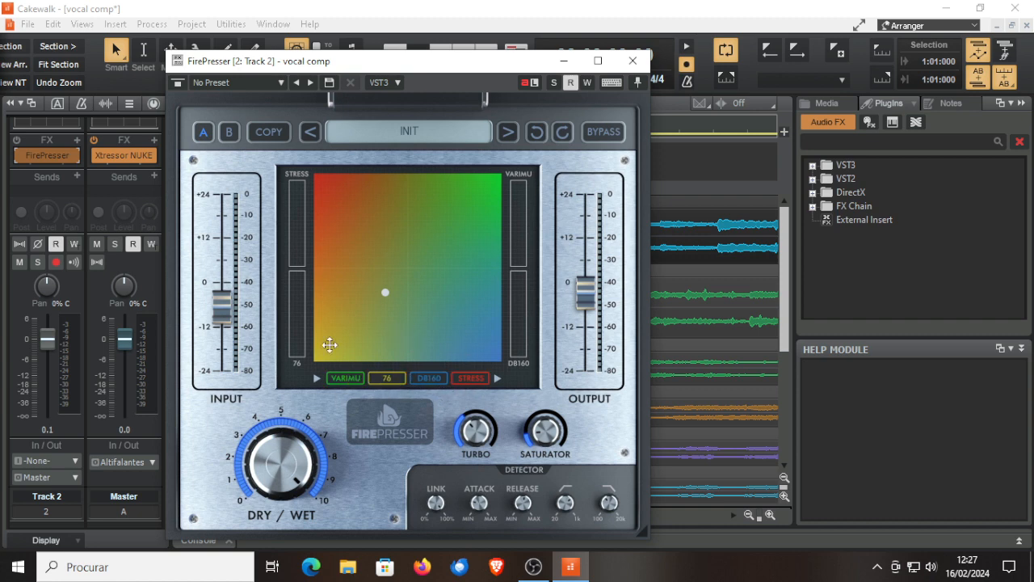
drag(385, 293, 390, 288)
drag(349, 209, 427, 272)
drag(424, 271, 420, 278)
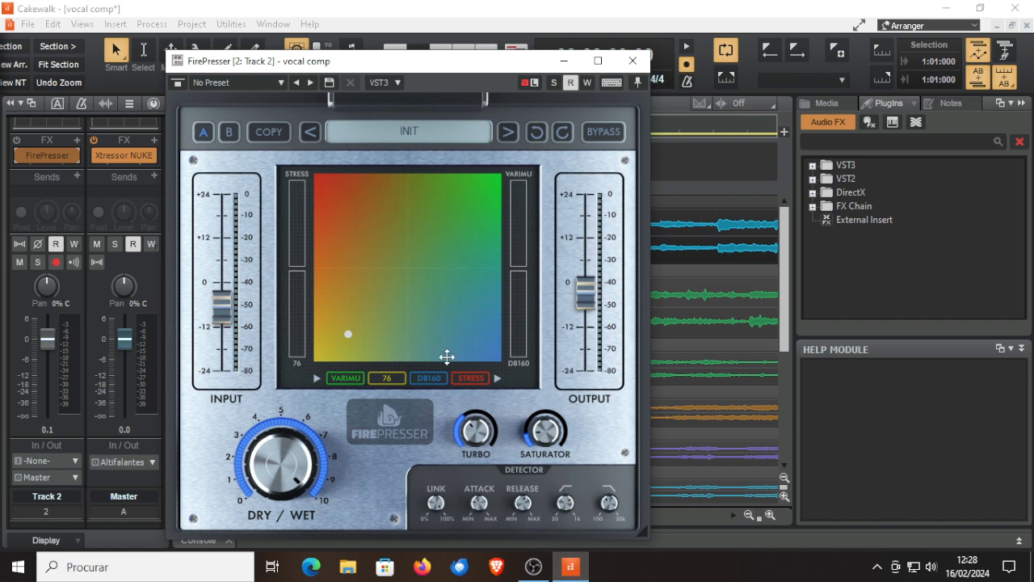
Reorder FirePresser's compressor chain to 76, DB160, STRESS, VARIMU and adjust the blend point within the 76 area.
drag(382, 379, 344, 379)
drag(436, 379, 391, 382)
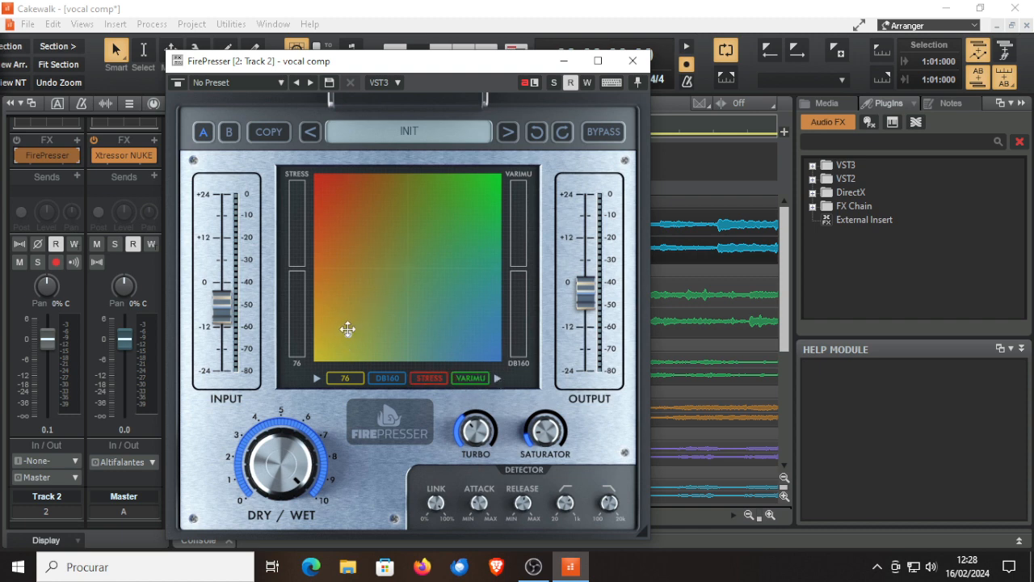
drag(347, 330, 373, 317)
drag(441, 65, 436, 116)
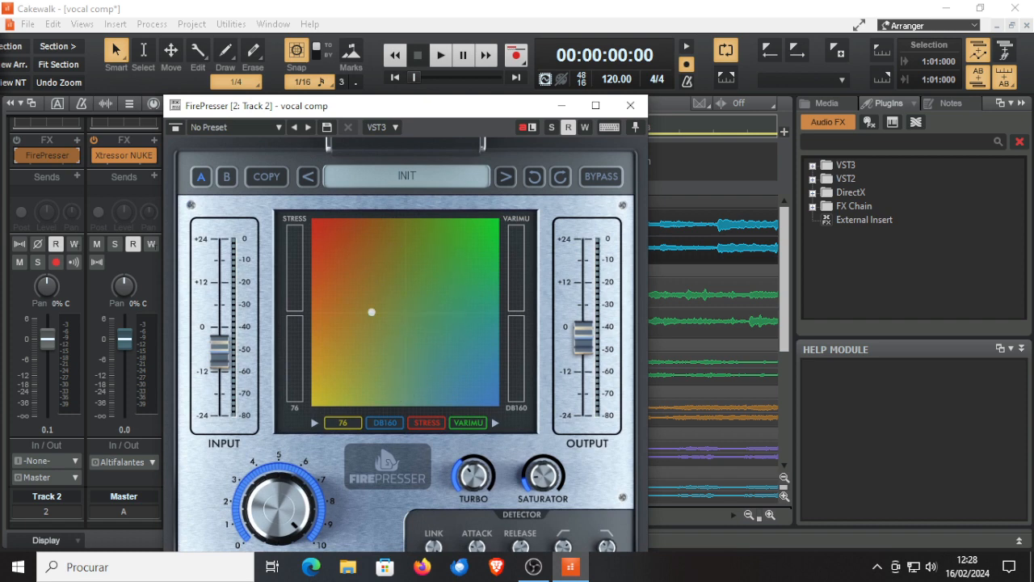
drag(372, 312, 344, 358)
drag(469, 111, 473, 73)
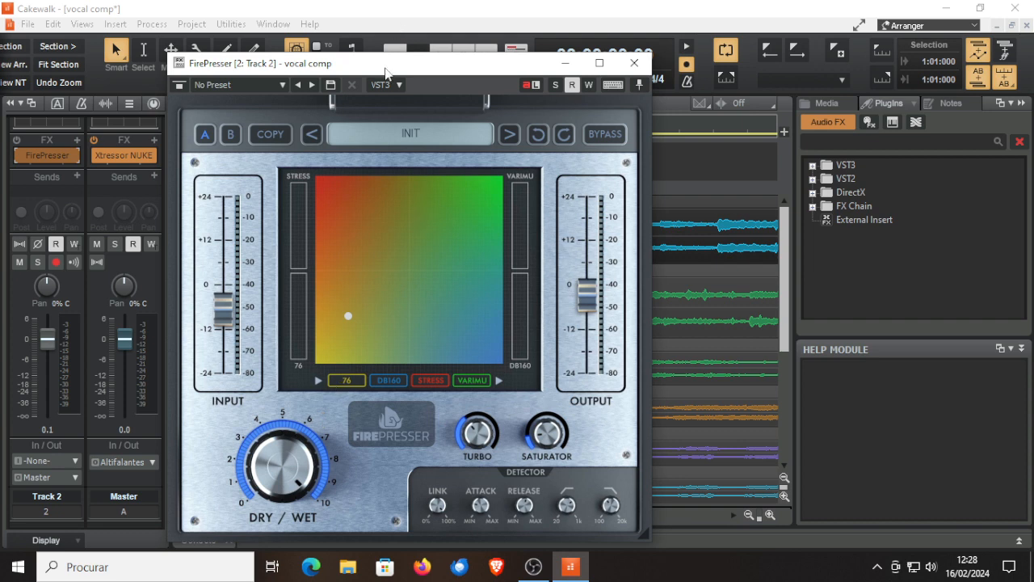
Uncover the track list, start playback, and switch the solo from the Audio track to Track 2.
drag(388, 70, 354, 377)
click(440, 54)
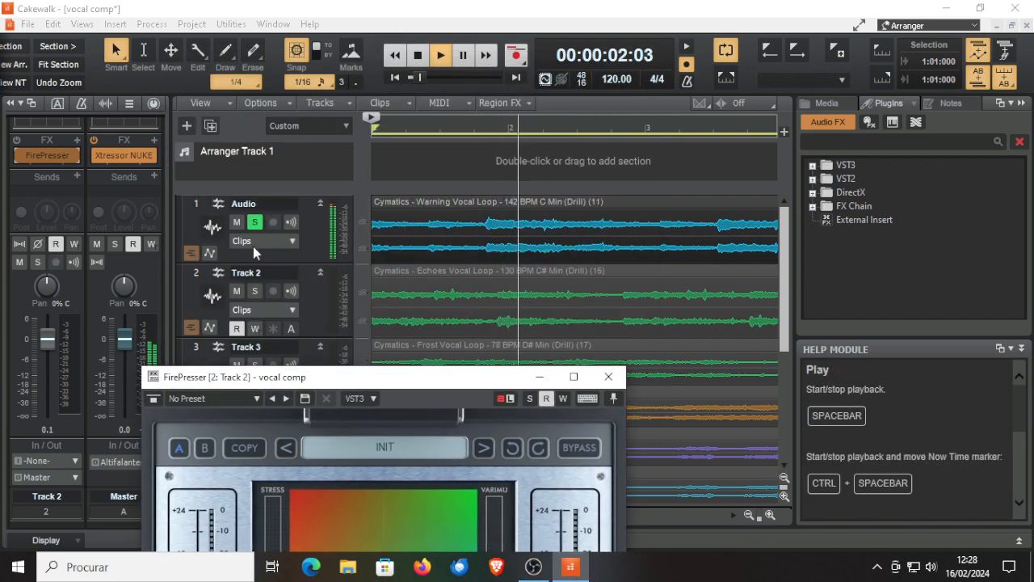
click(255, 291)
click(254, 221)
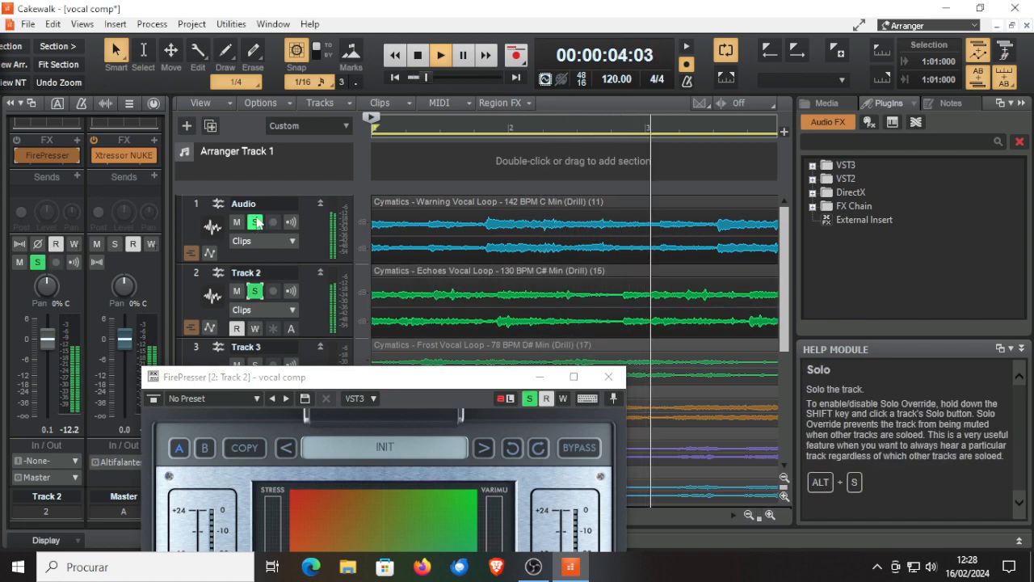
Bring the FirePresser window fully back into view and enable Track 2's bypassed FX rack.
drag(381, 366, 440, 224)
drag(396, 279, 480, 75)
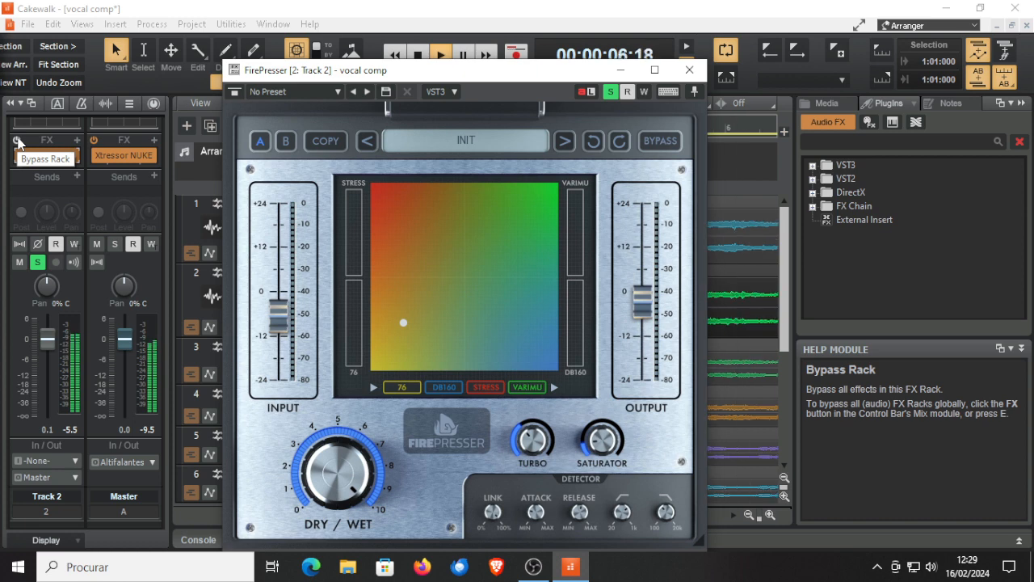
click(17, 142)
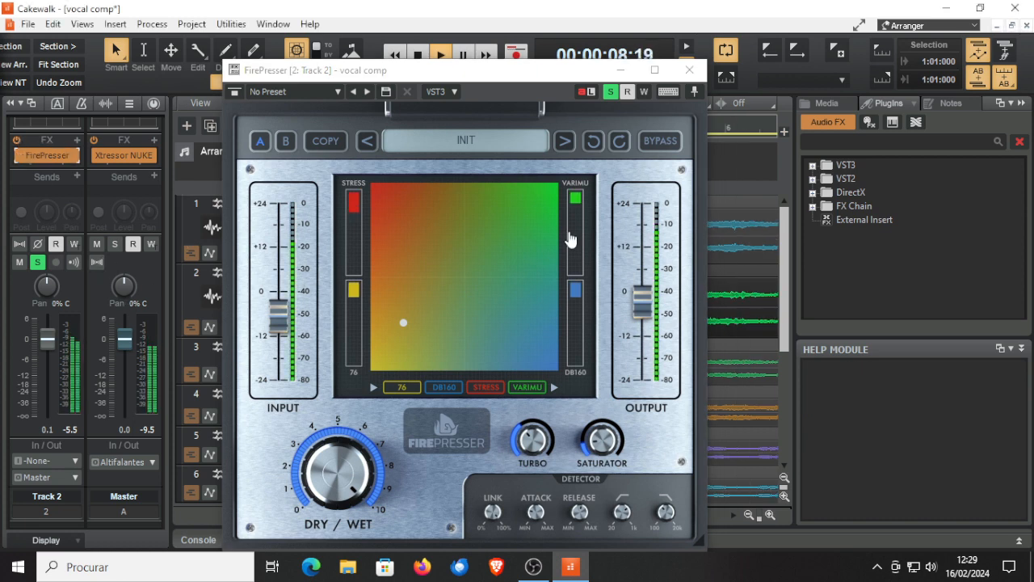
Audition the FirePresser presets Acoustic mood, Deep, Give me some punch, Long and punchy, Metal brutal and Rock basic.
click(565, 142)
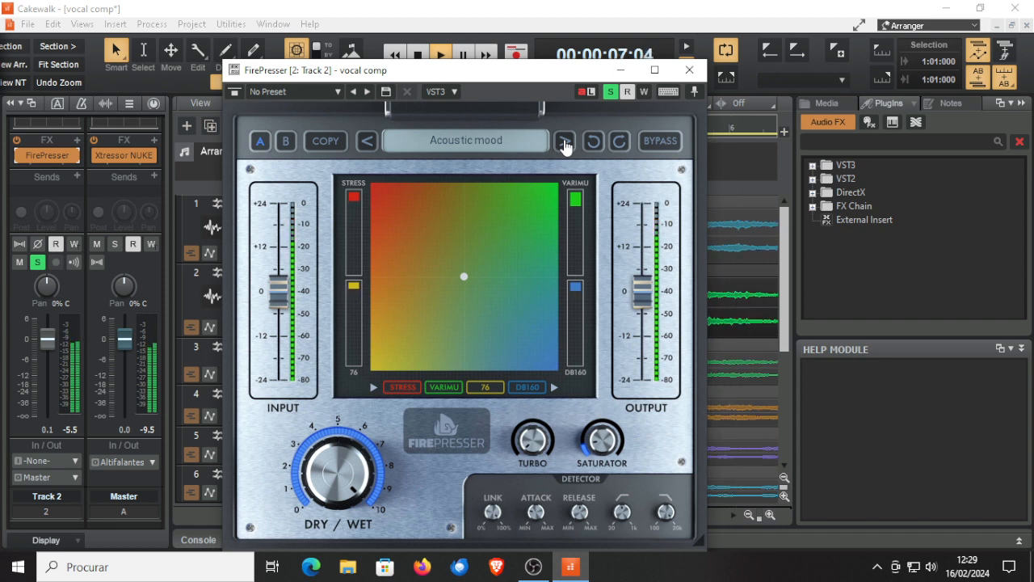
click(564, 142)
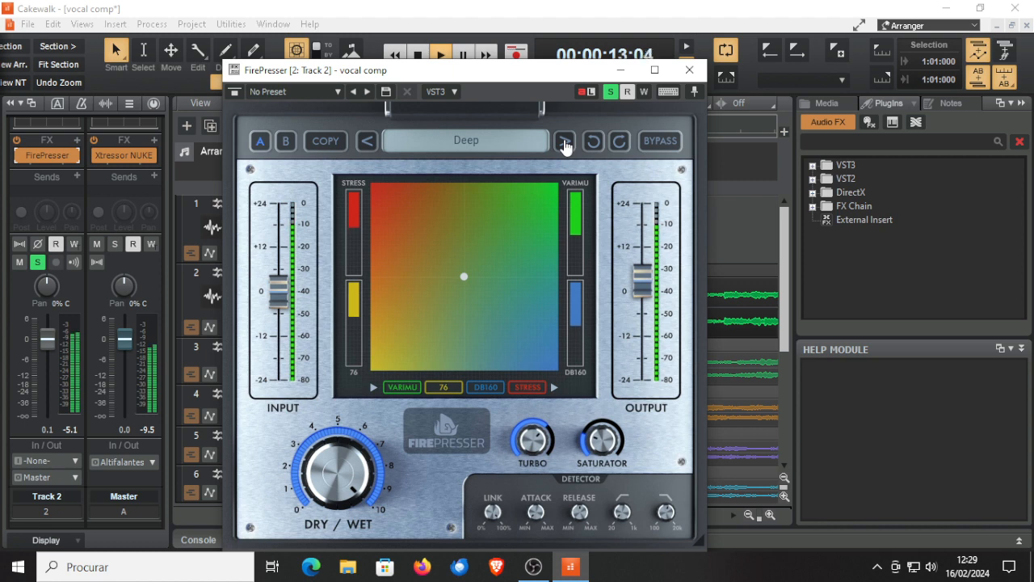
click(564, 143)
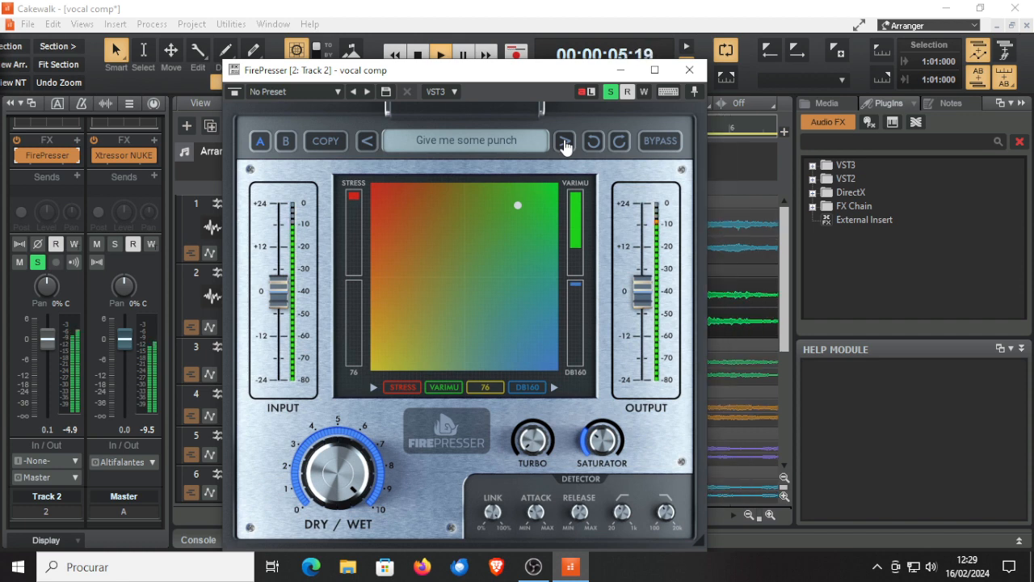
click(564, 143)
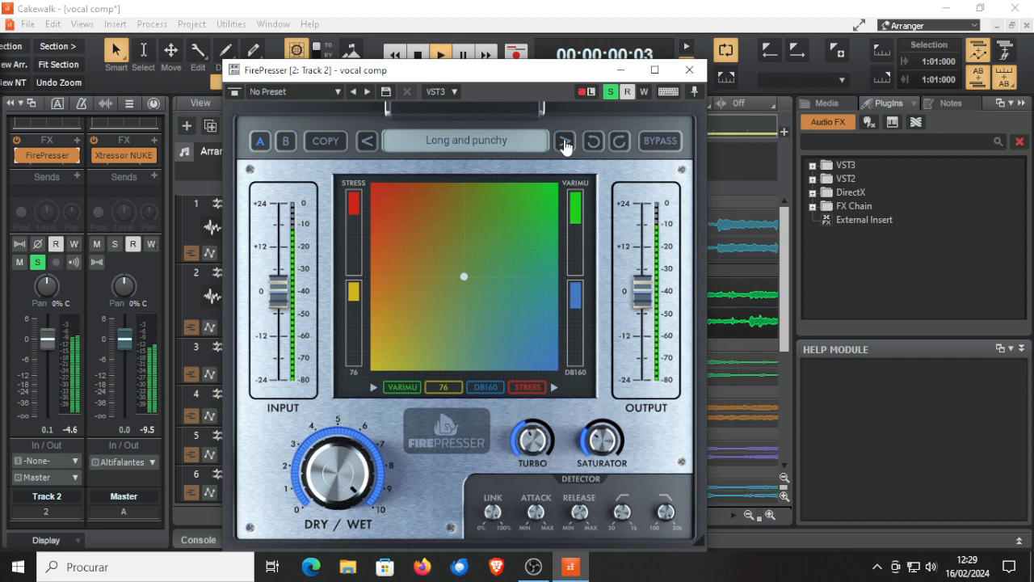
click(565, 142)
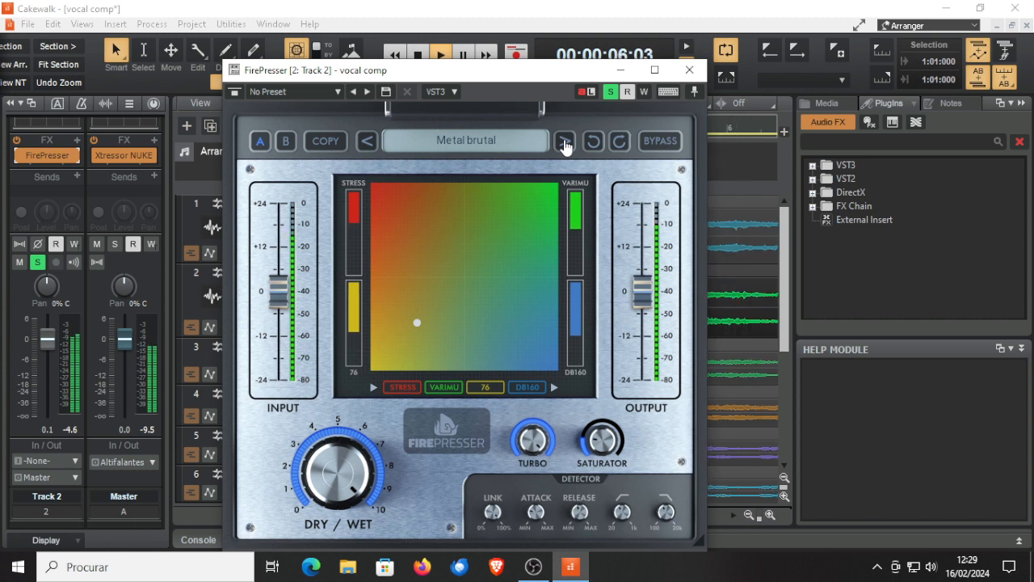
click(565, 142)
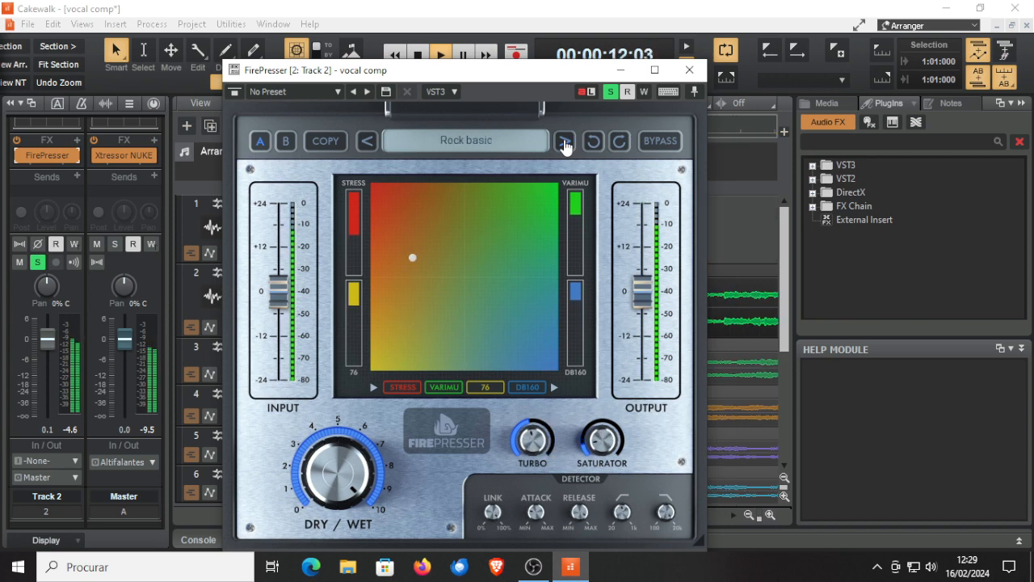
Audition the FirePresser presets Glue 1, Glue 2, Glue 3, Glue 4 and Glue without the bass on the playing vocal.
click(564, 142)
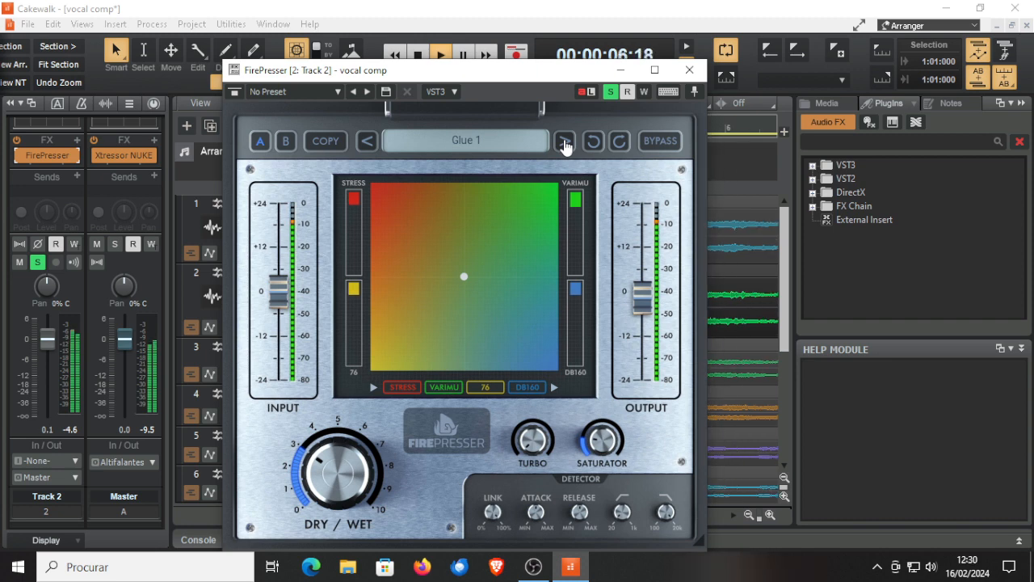
click(565, 142)
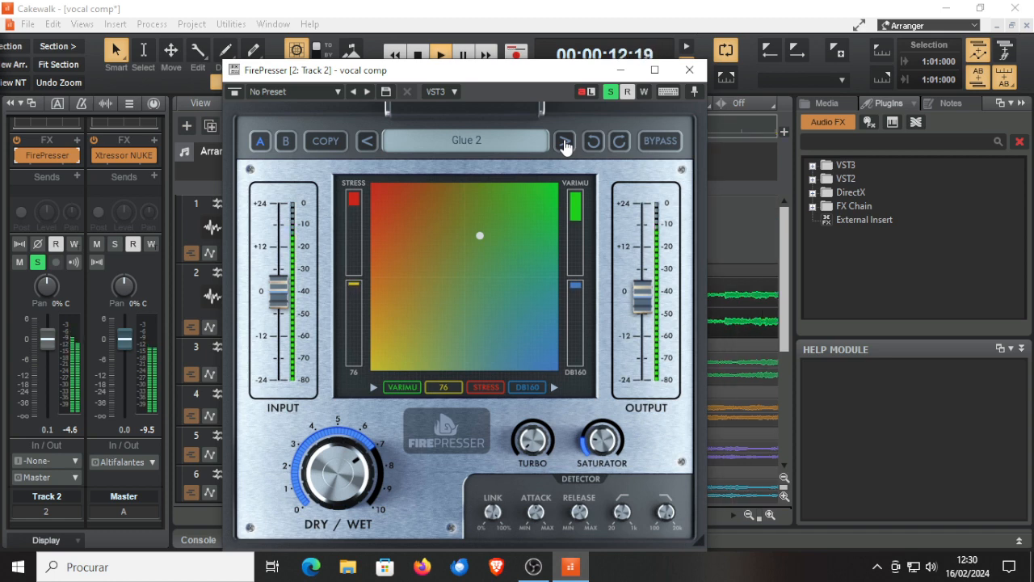
click(565, 142)
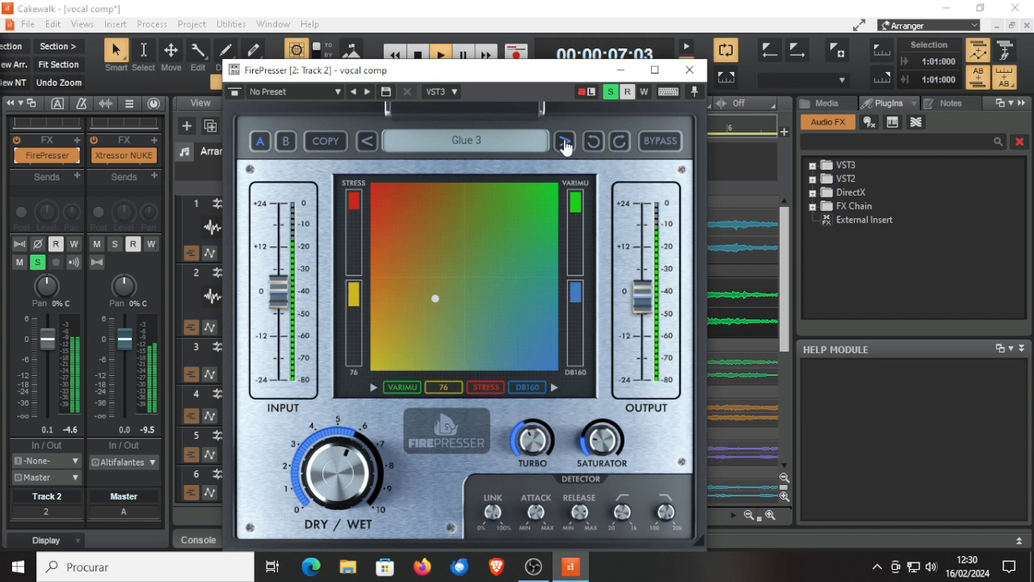
click(564, 142)
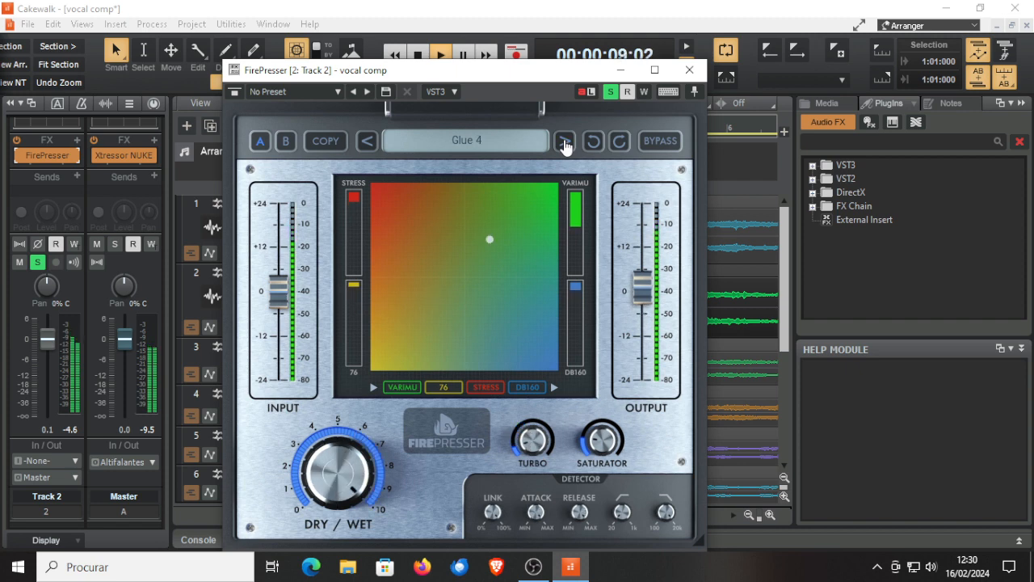
click(565, 142)
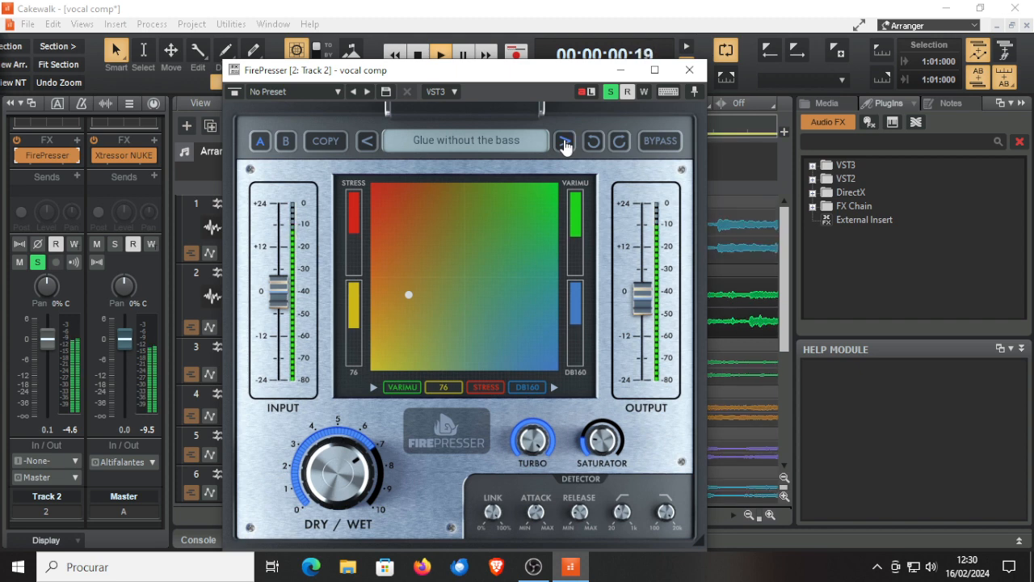
Audition the FirePresser presets Kickpunch, Some mojo and Too much mojo, and finish with A good starting point loaded.
click(565, 143)
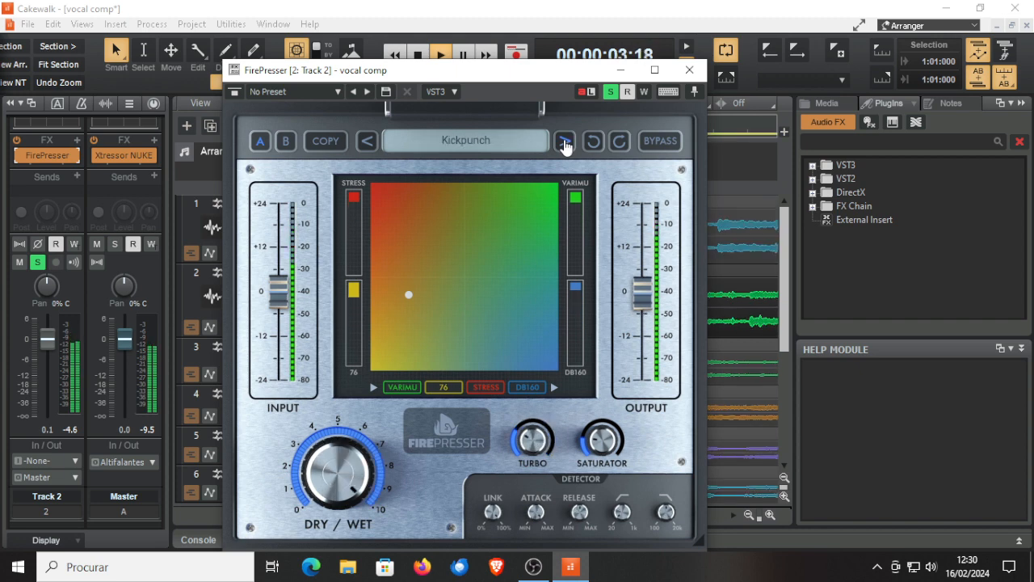
click(565, 142)
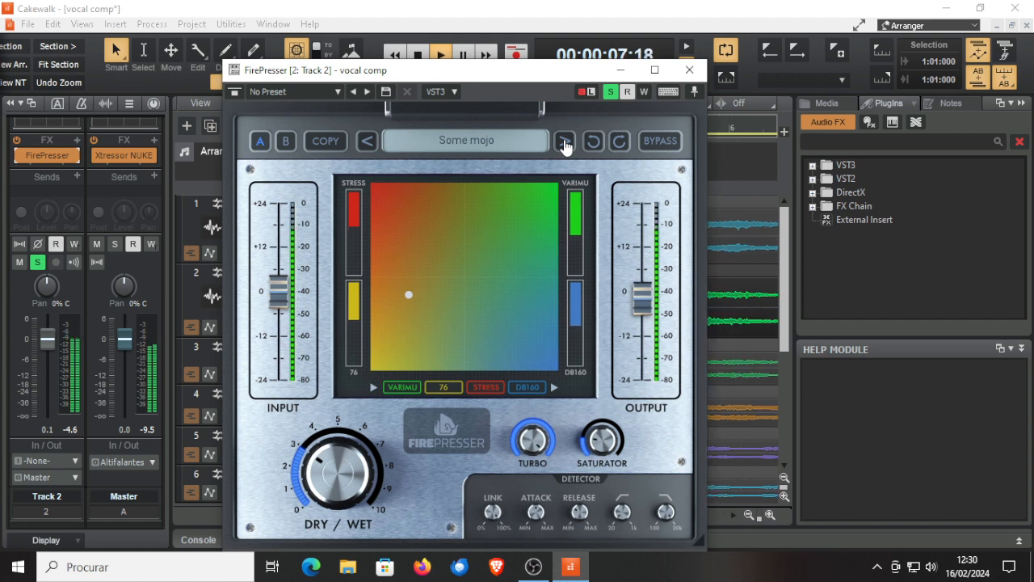
click(565, 143)
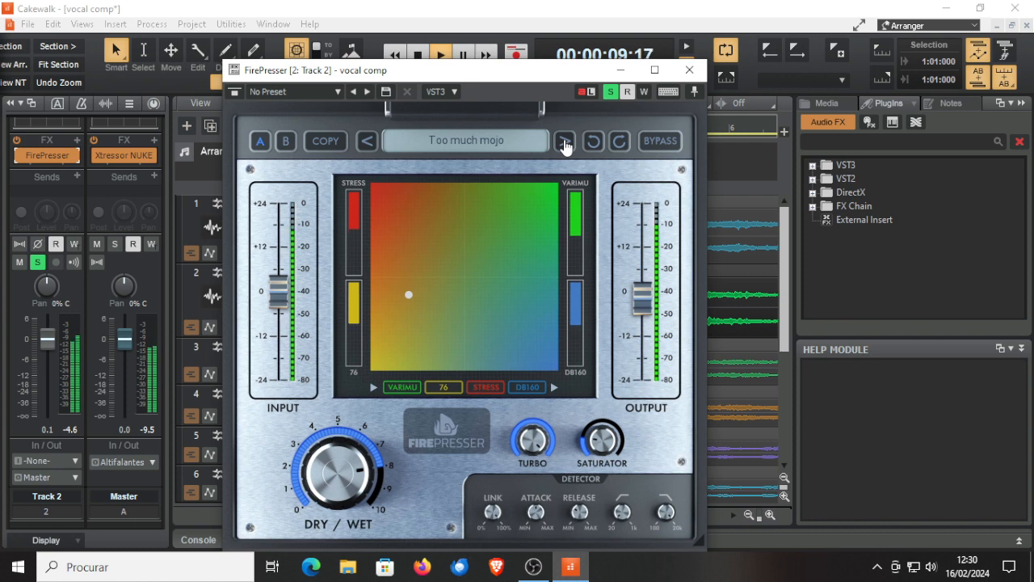
click(565, 142)
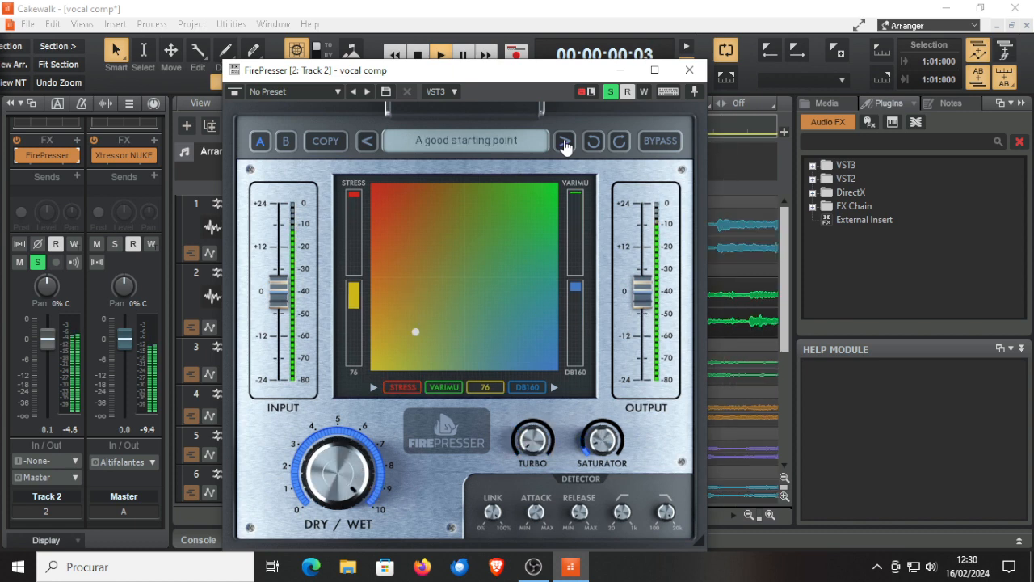
Audition the FirePresser presets Big phat, Punch, Rock basic, Soft, Squeezed like lemon, Colour and Female vocal on the playing vocal.
click(564, 142)
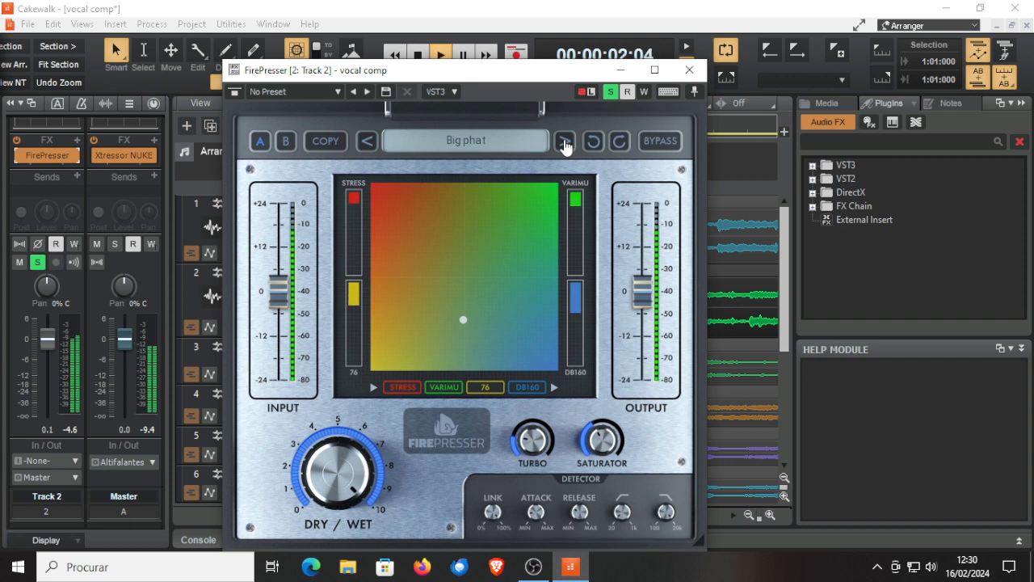
click(564, 142)
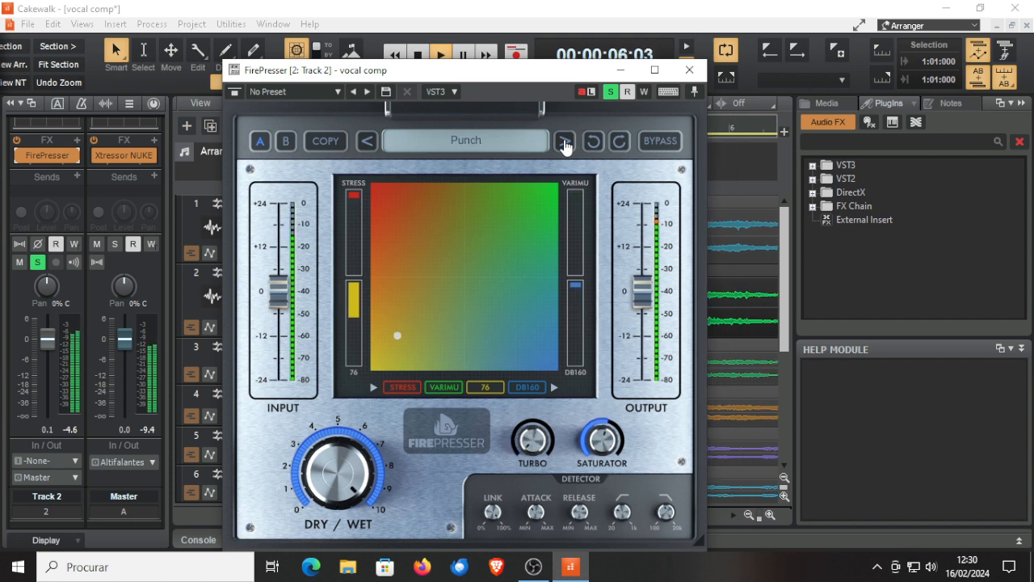
click(565, 142)
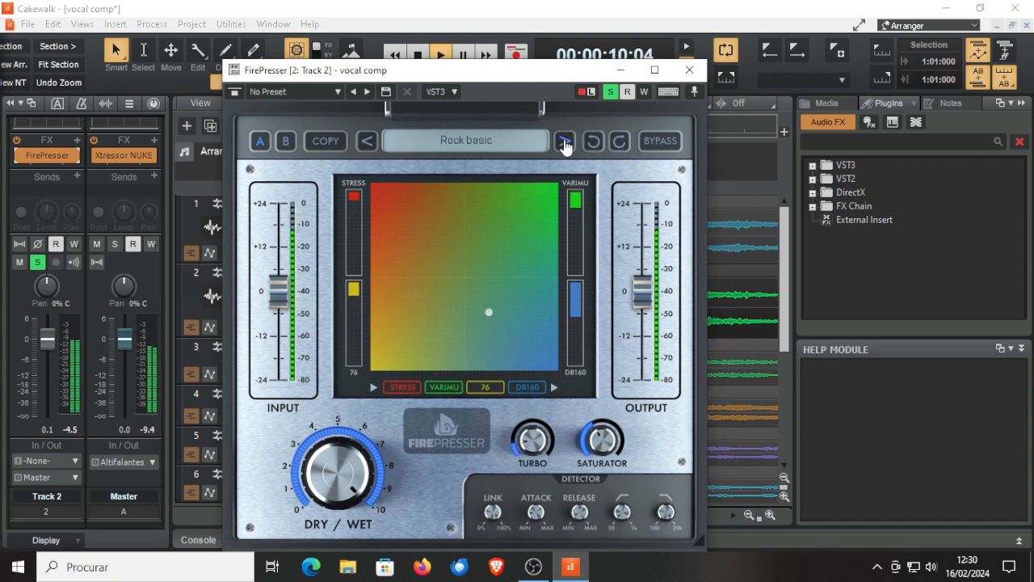
click(565, 142)
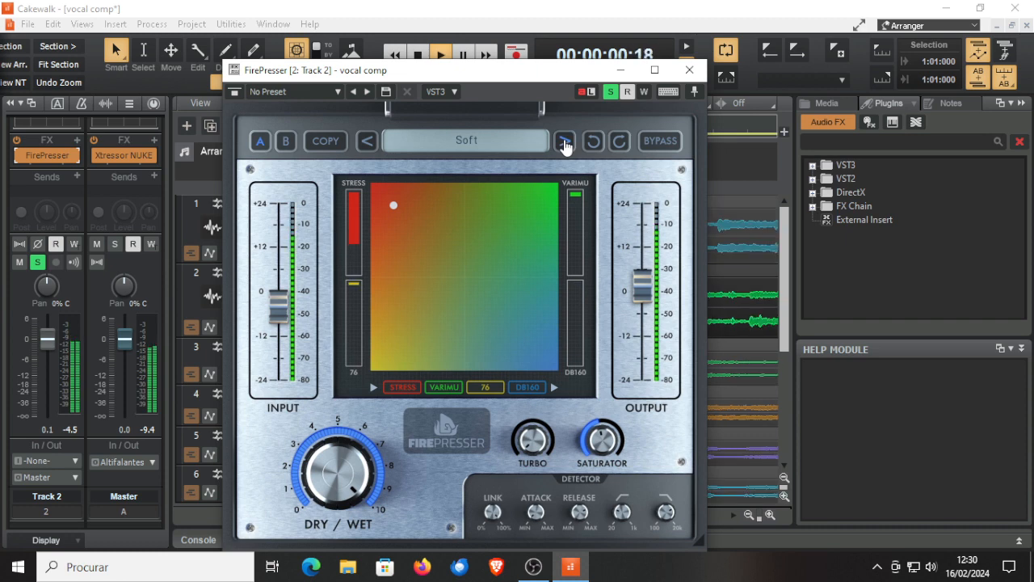
click(565, 142)
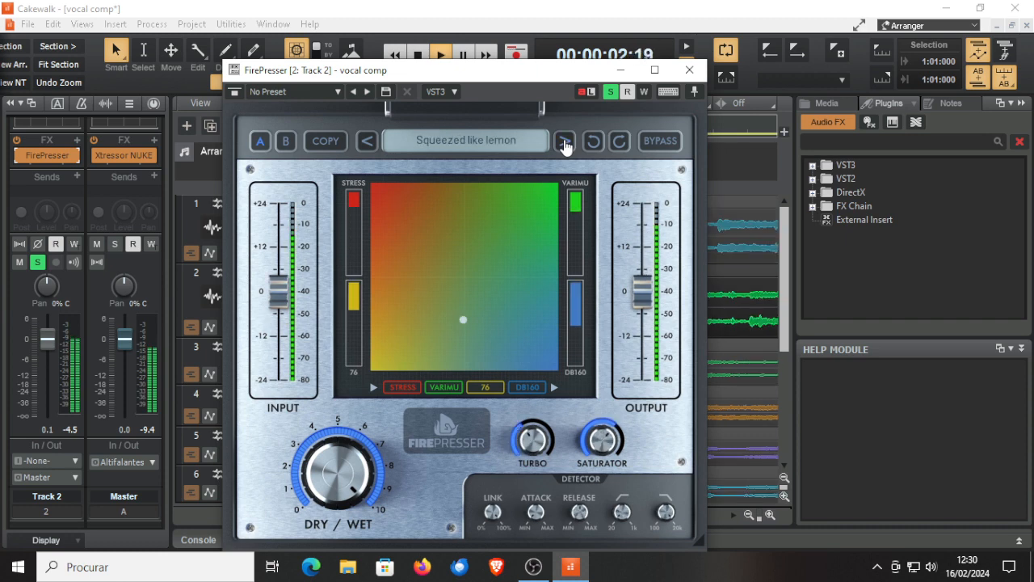
click(565, 143)
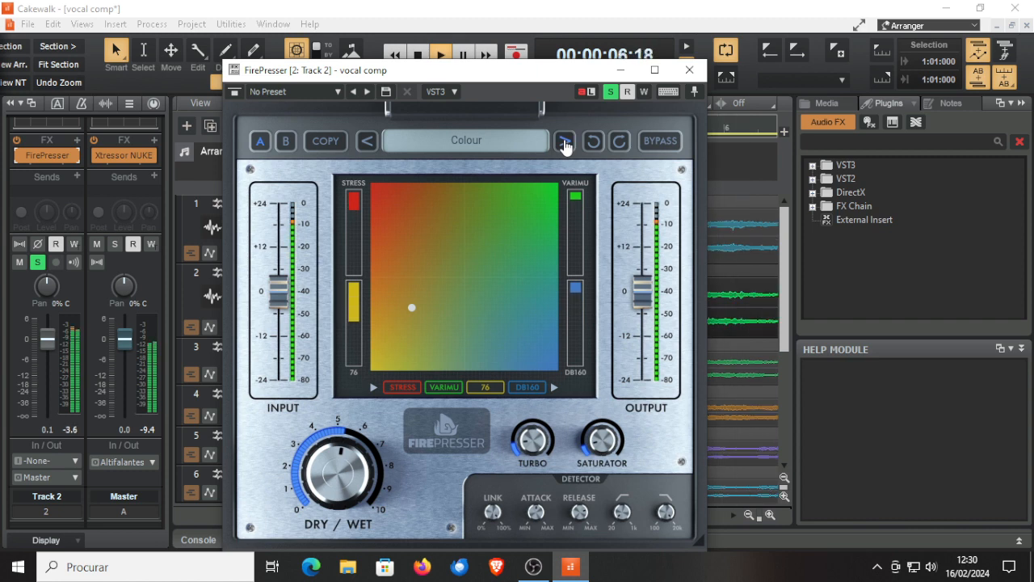
click(565, 142)
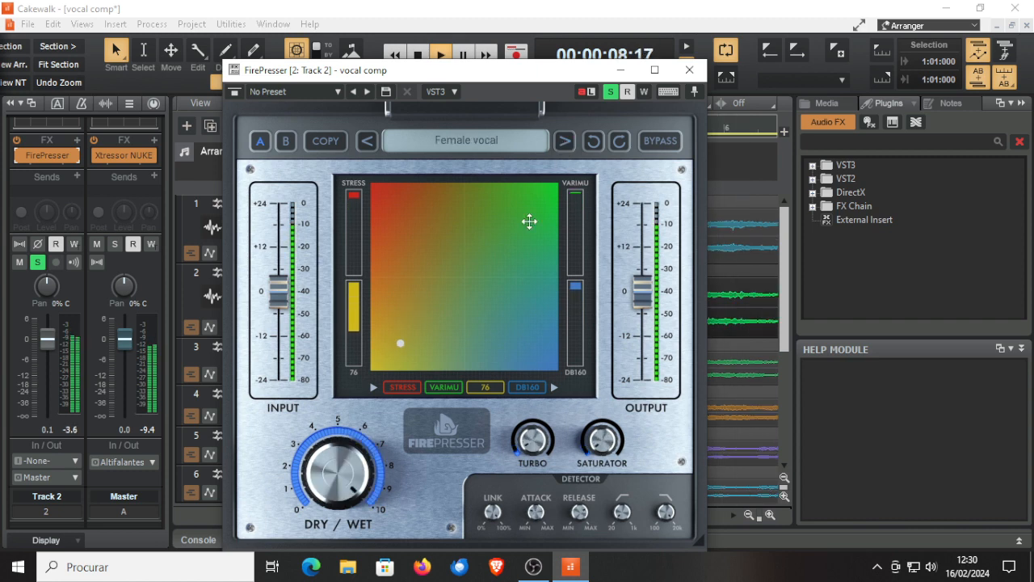
Try different compressor module orders in the Female vocal preset, ending with the chain DB160, VARIMU, STRESS, 76.
mouse_move(489, 388)
mouse_down()
mouse_move(406, 380)
mouse_move(521, 392)
mouse_move(489, 389)
mouse_up()
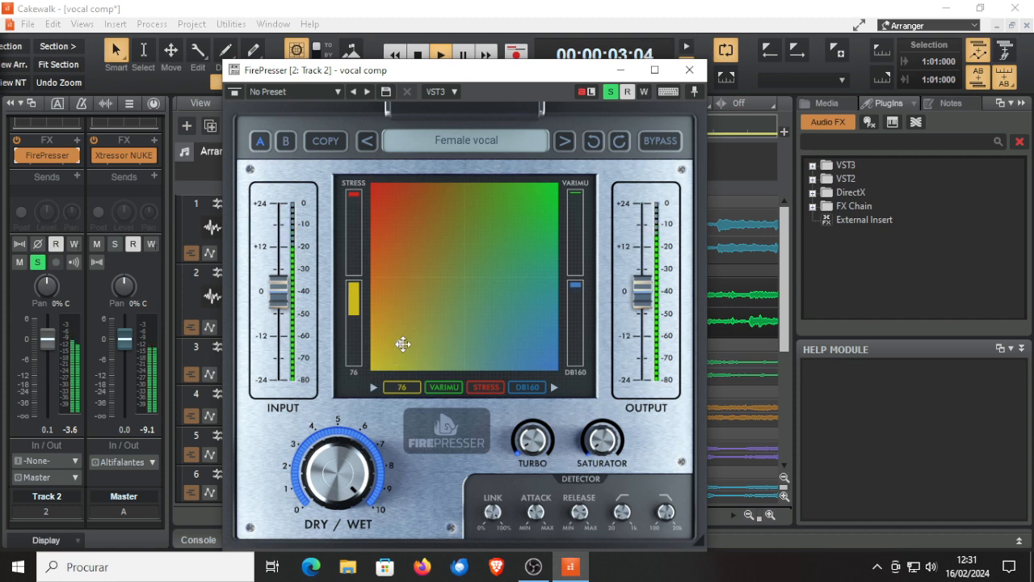
drag(450, 394, 409, 387)
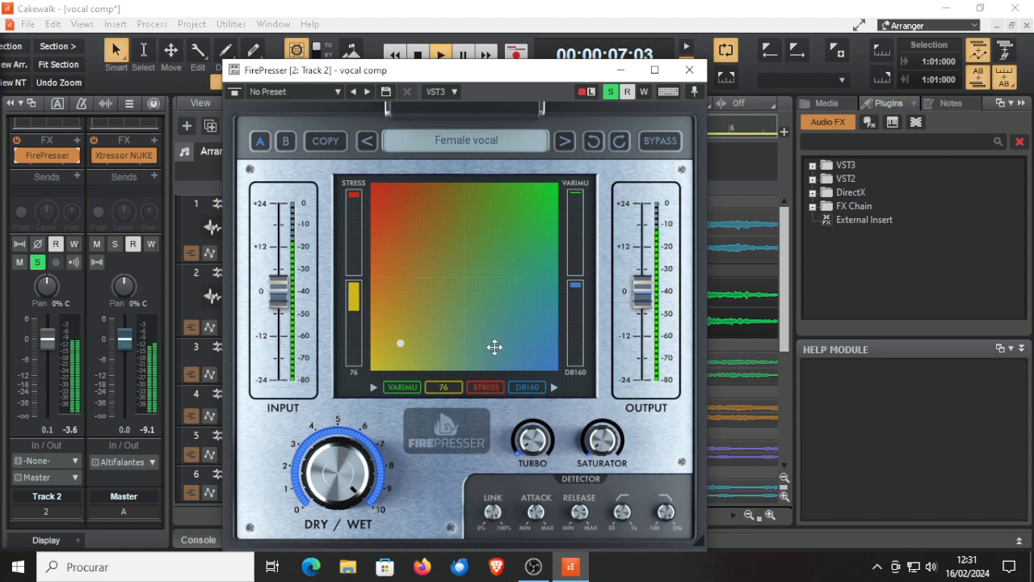
mouse_move(537, 388)
mouse_down()
mouse_move(450, 390)
mouse_move(539, 389)
mouse_up()
drag(434, 389, 410, 389)
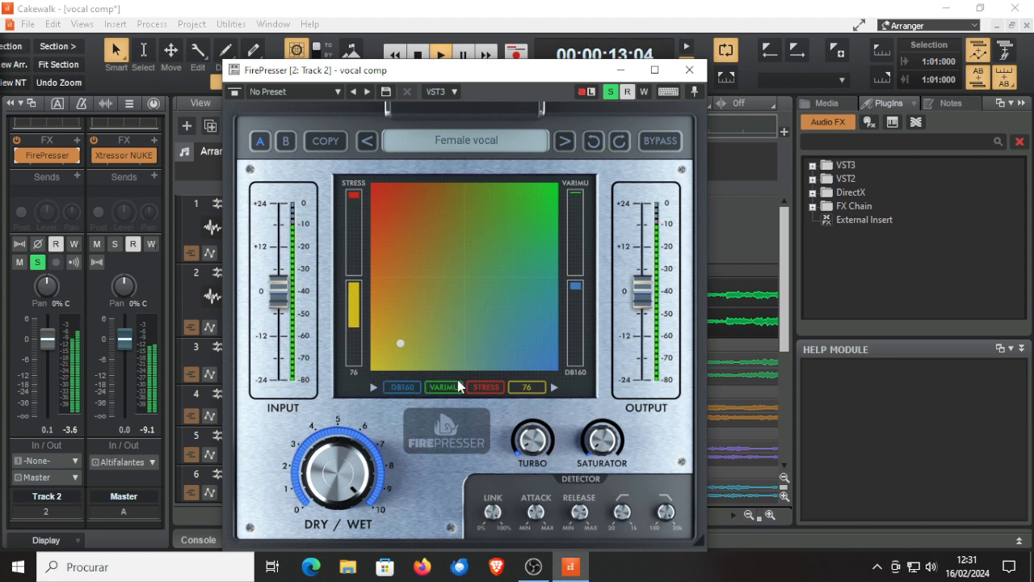
Audition the FirePresser presets Male vocal, Rock, Soft, Brutal, Medium and Smooth, going back once to compare Brutal with Medium.
click(566, 142)
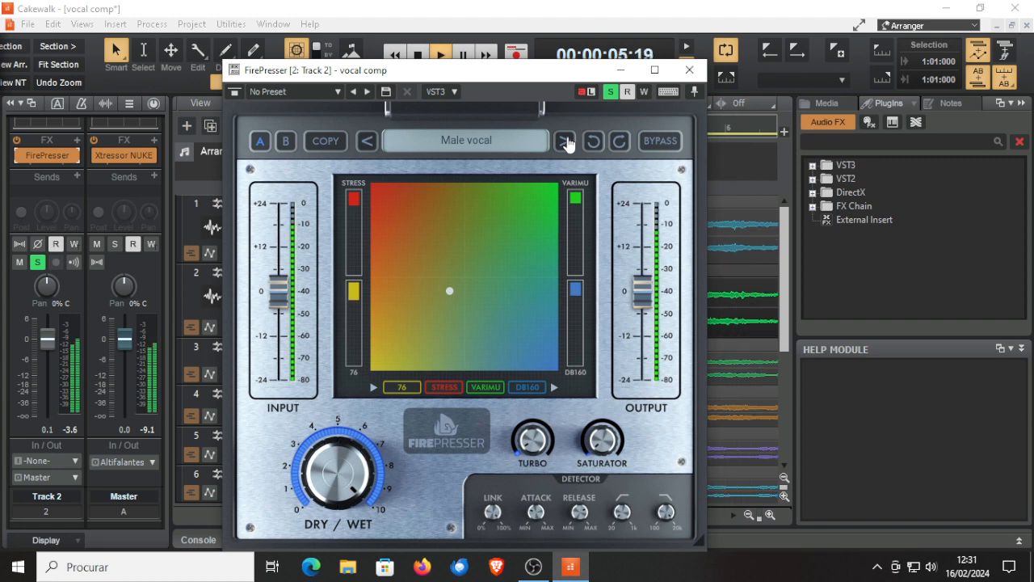
click(565, 142)
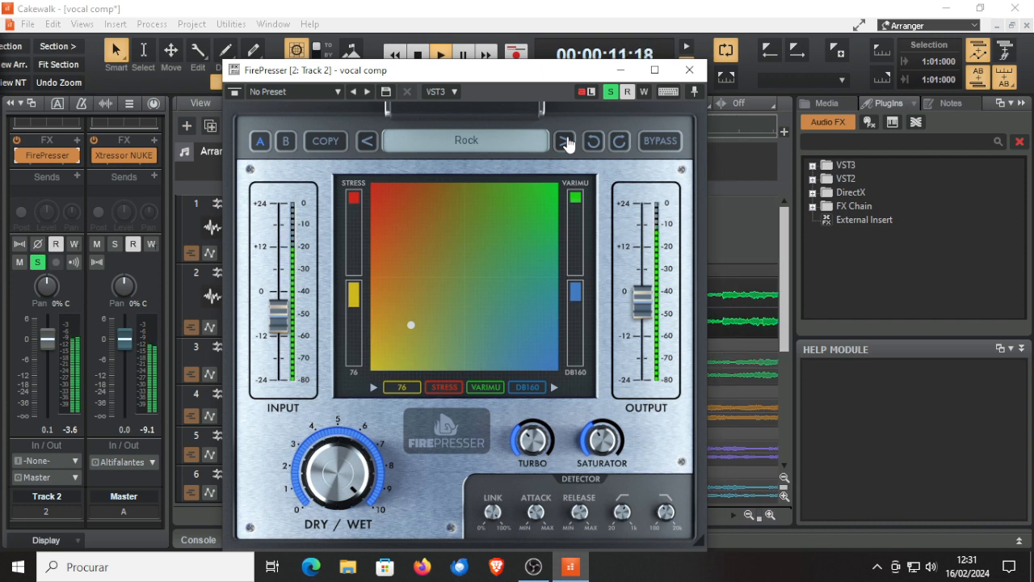
click(566, 142)
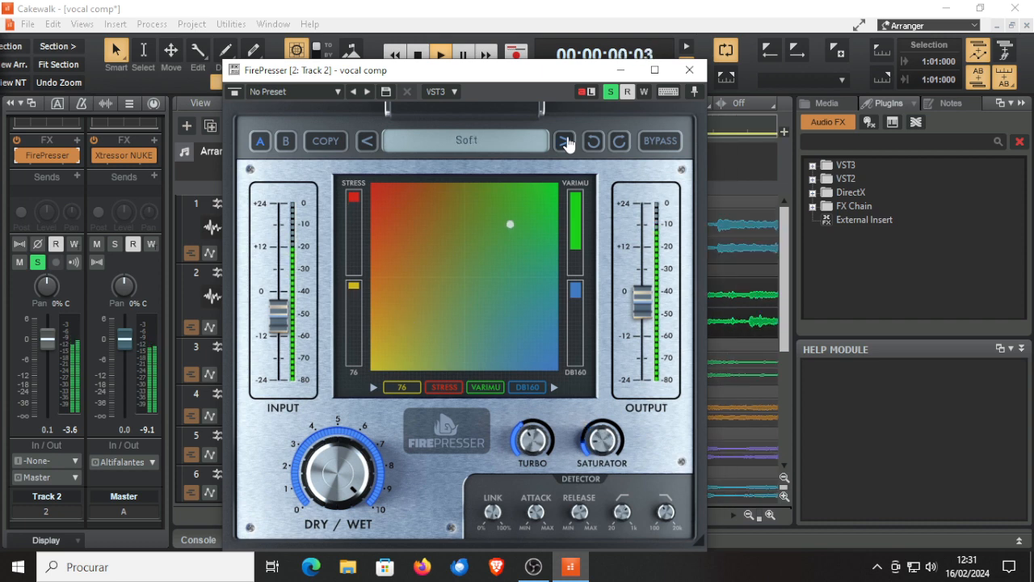
click(566, 142)
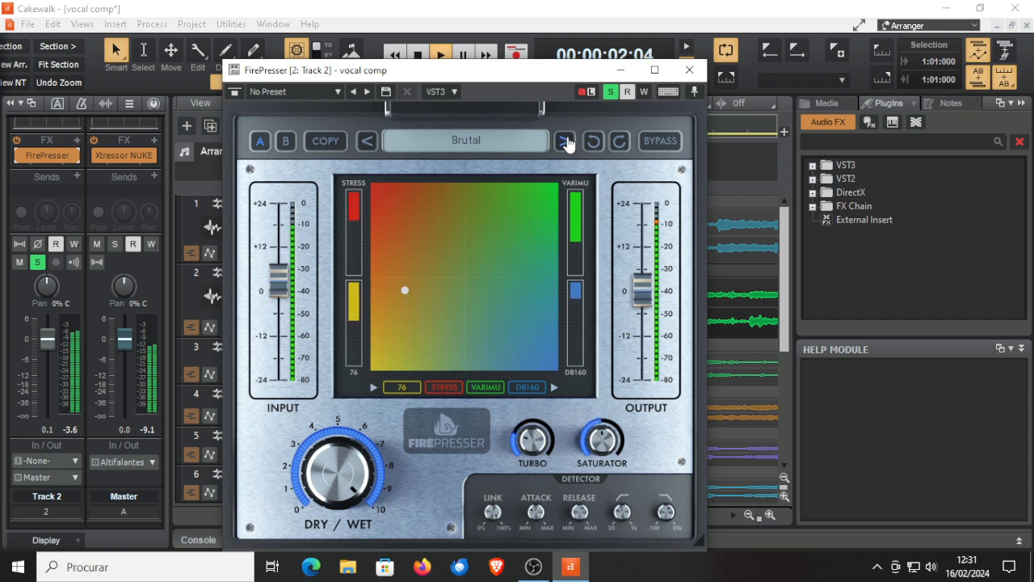
click(566, 142)
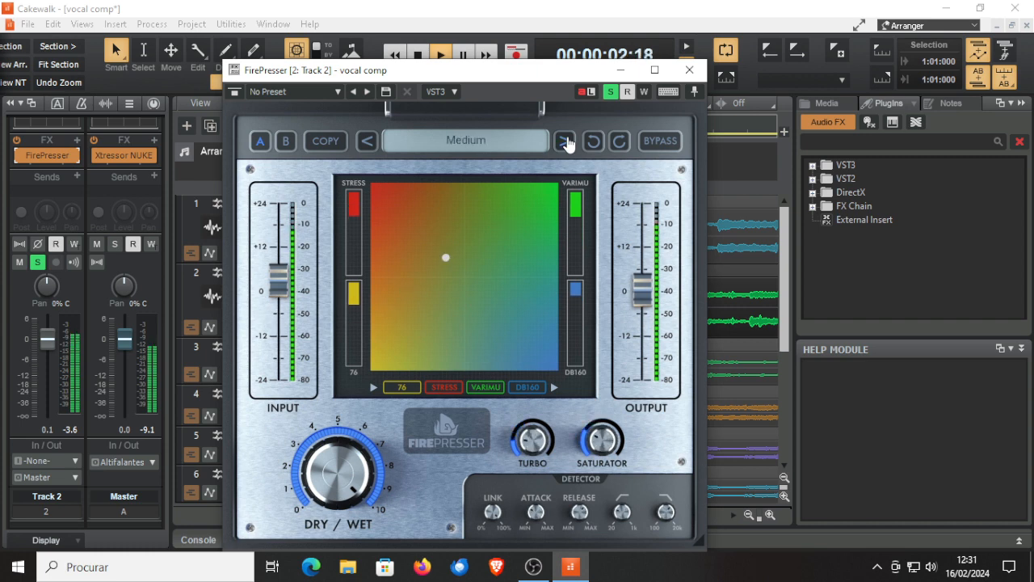
click(366, 142)
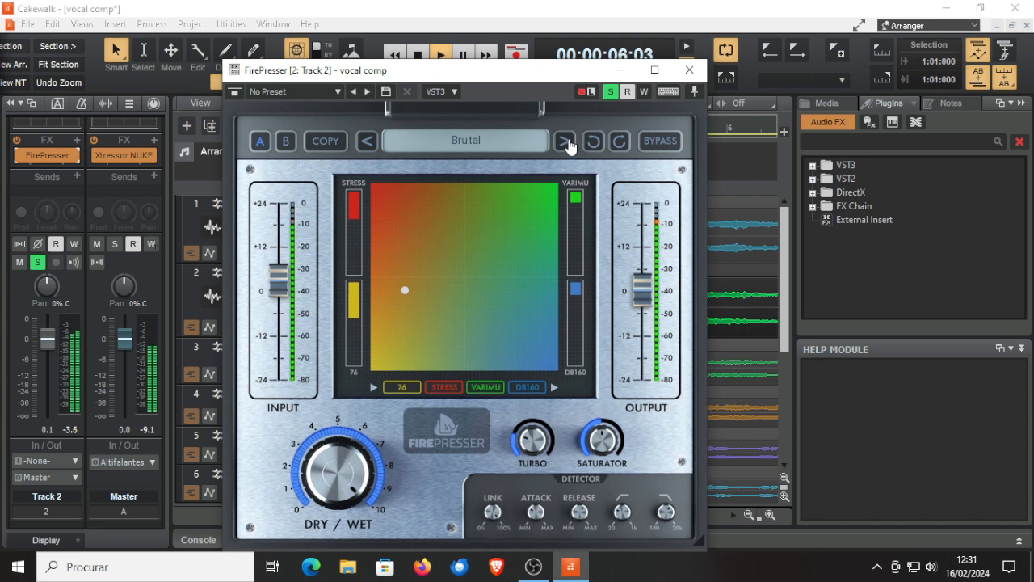
click(566, 142)
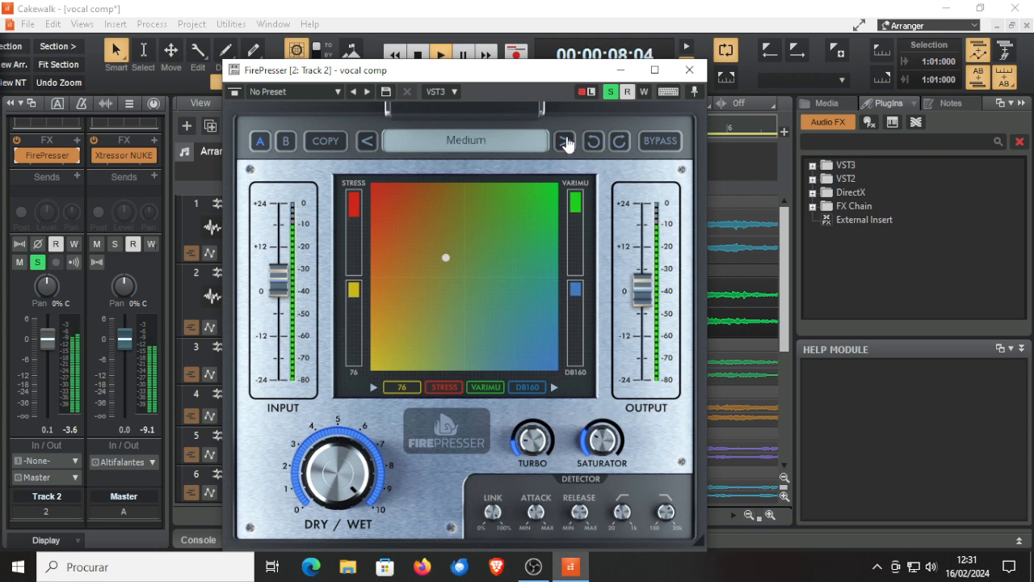
click(567, 142)
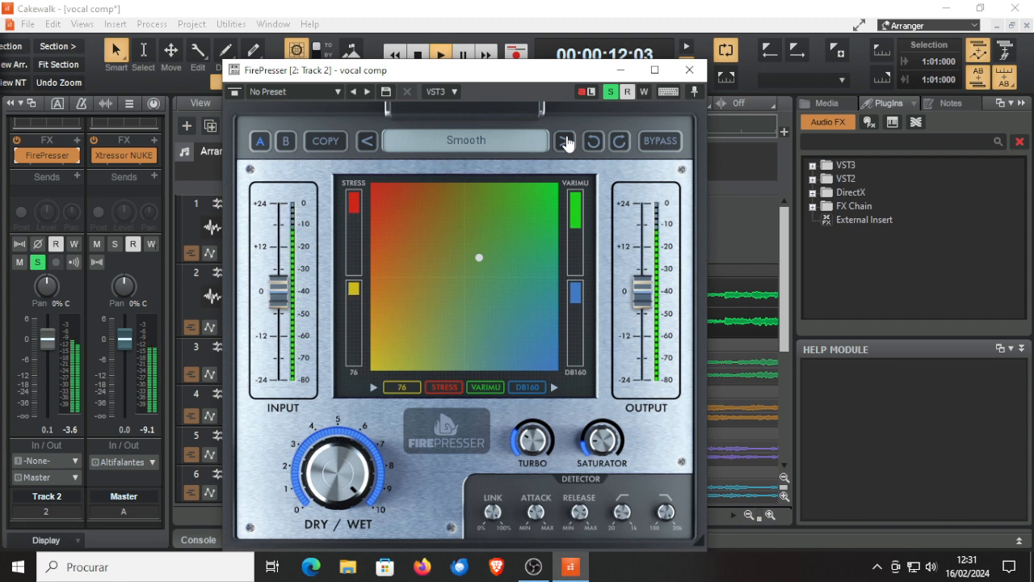
Audition the FirePresser presets Blend it all together, Dominating, High-pass buss, OH basic, OH smooth and Parallel mojo on the playing vocal.
click(566, 142)
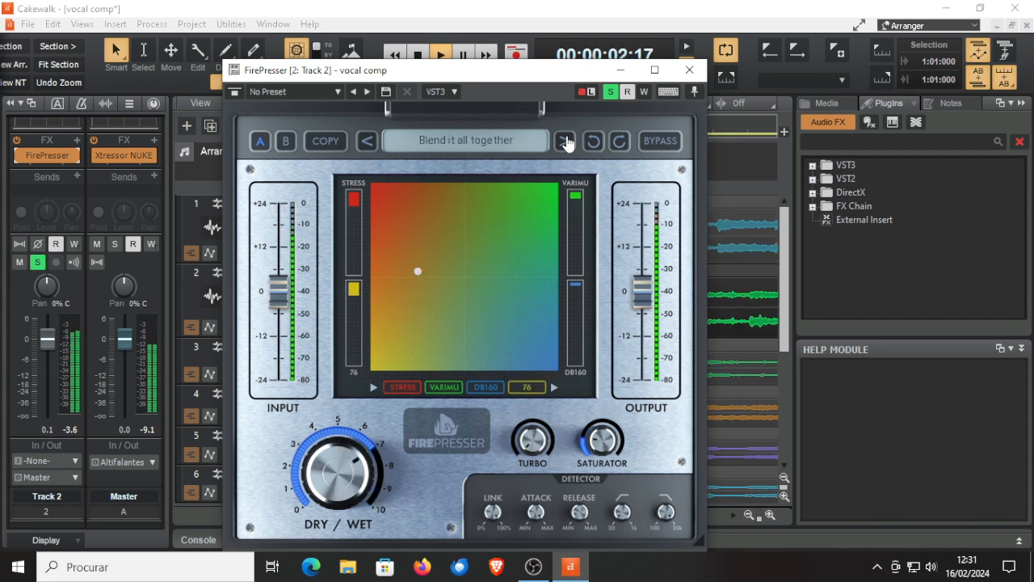
click(564, 142)
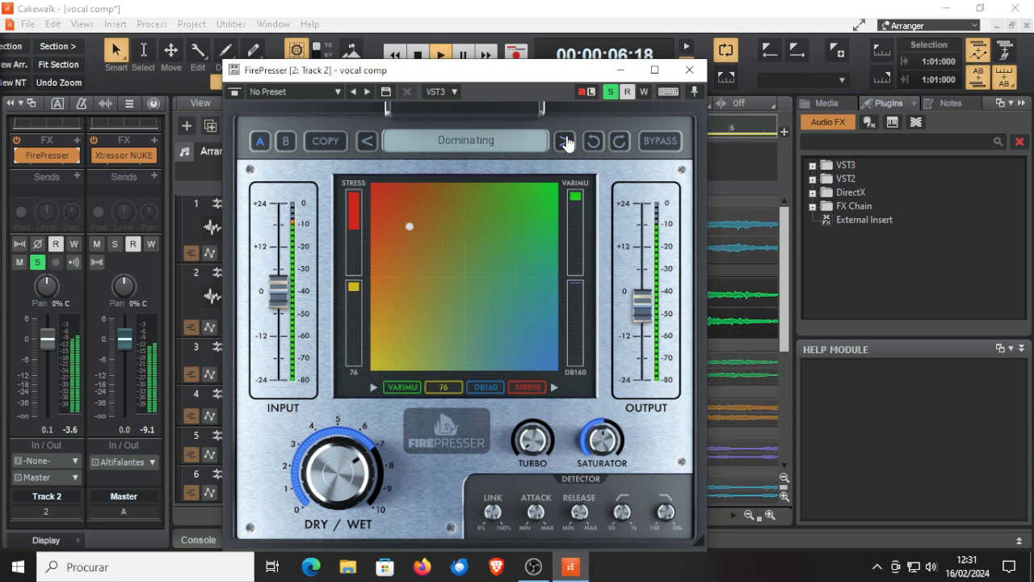
click(565, 141)
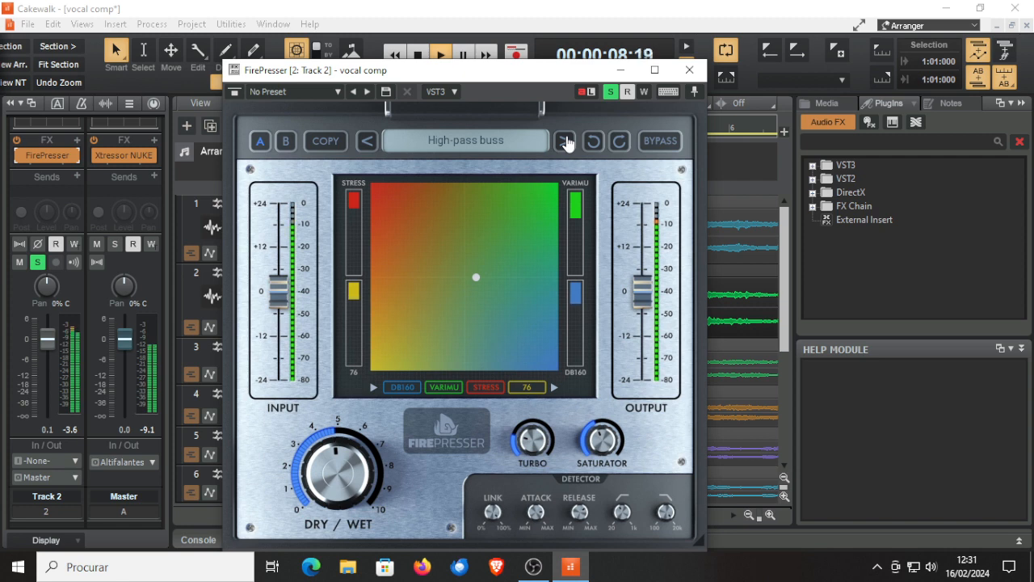
click(565, 142)
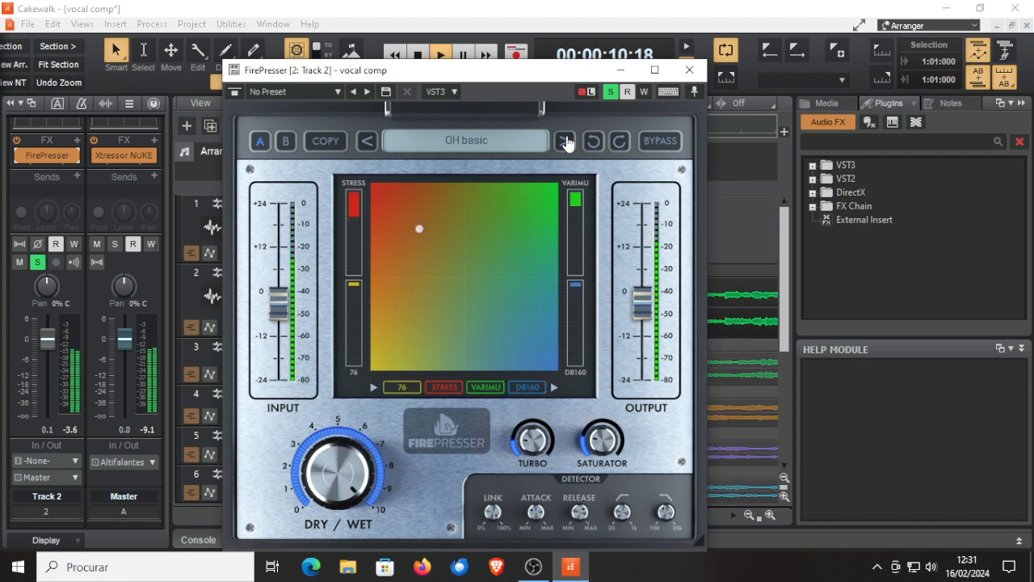
click(564, 141)
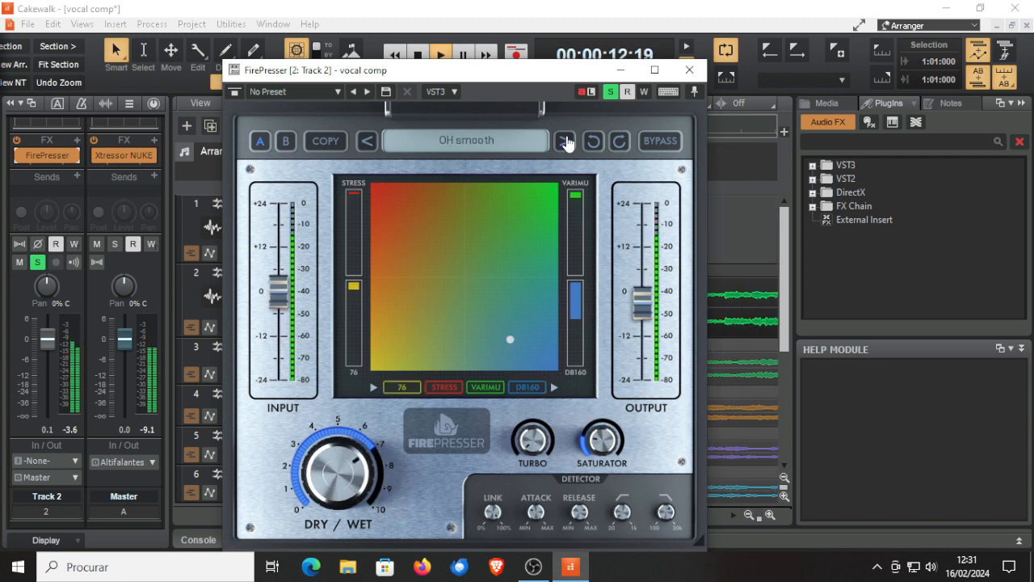
click(565, 141)
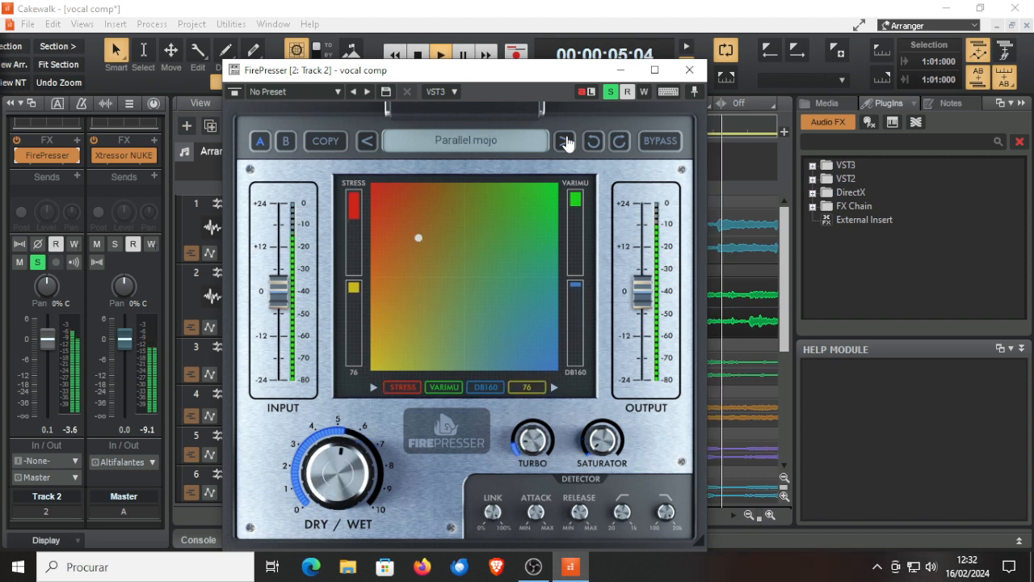
Audition the FirePresser presets Powerful as f, Punchy, Room basic, Room punchy and Room smooth on the playing vocal.
click(565, 141)
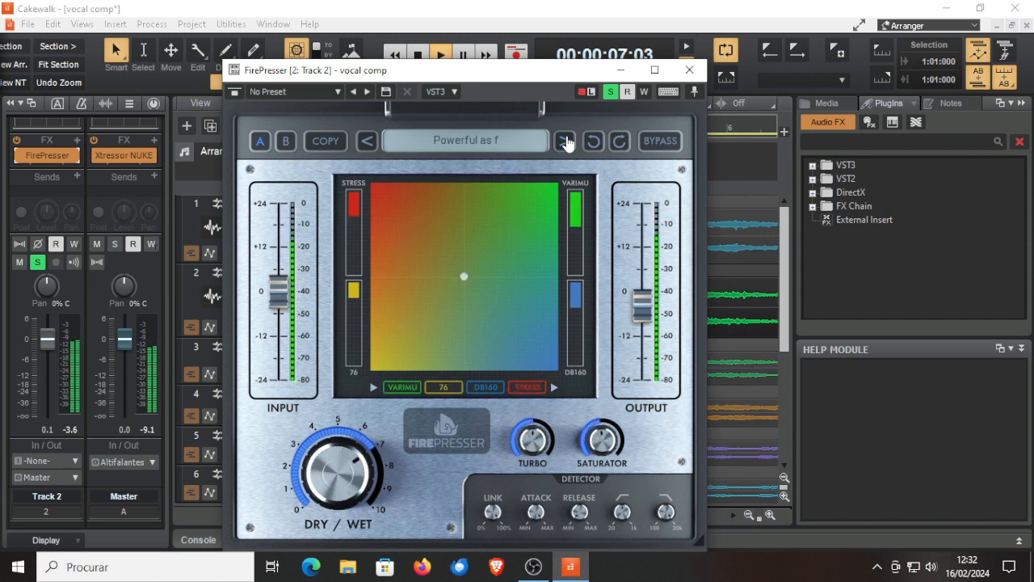
click(564, 141)
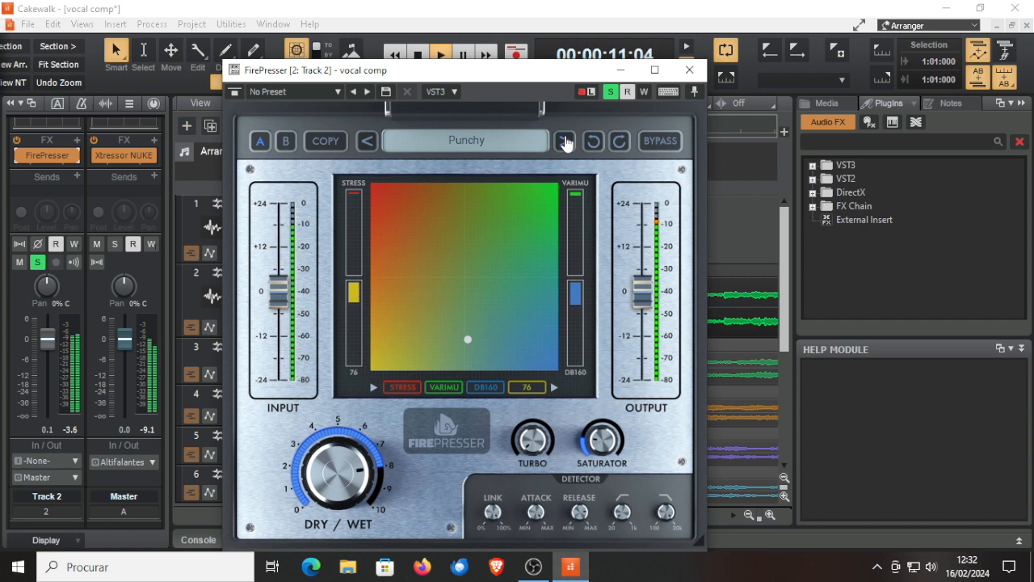
click(566, 142)
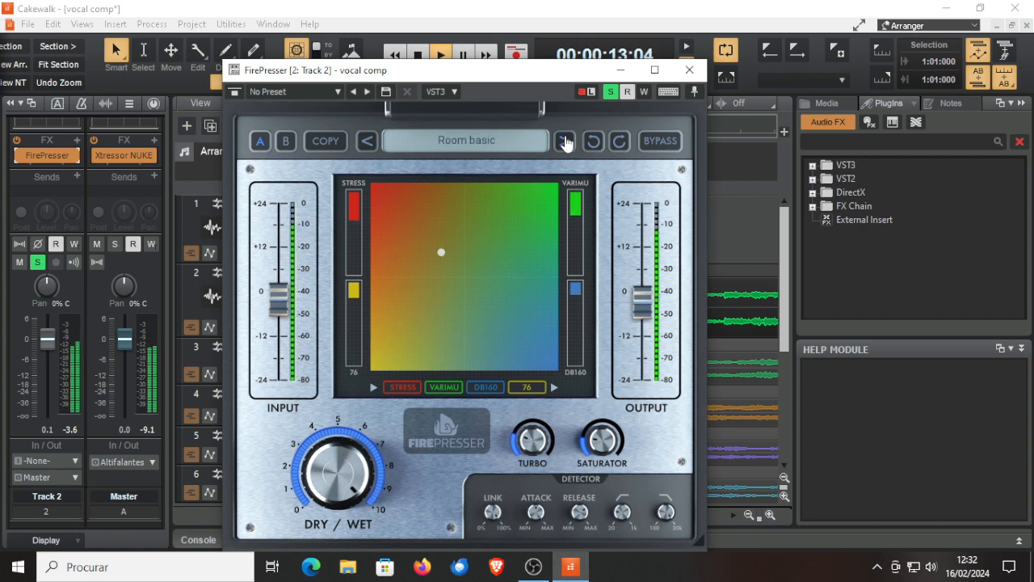
click(566, 142)
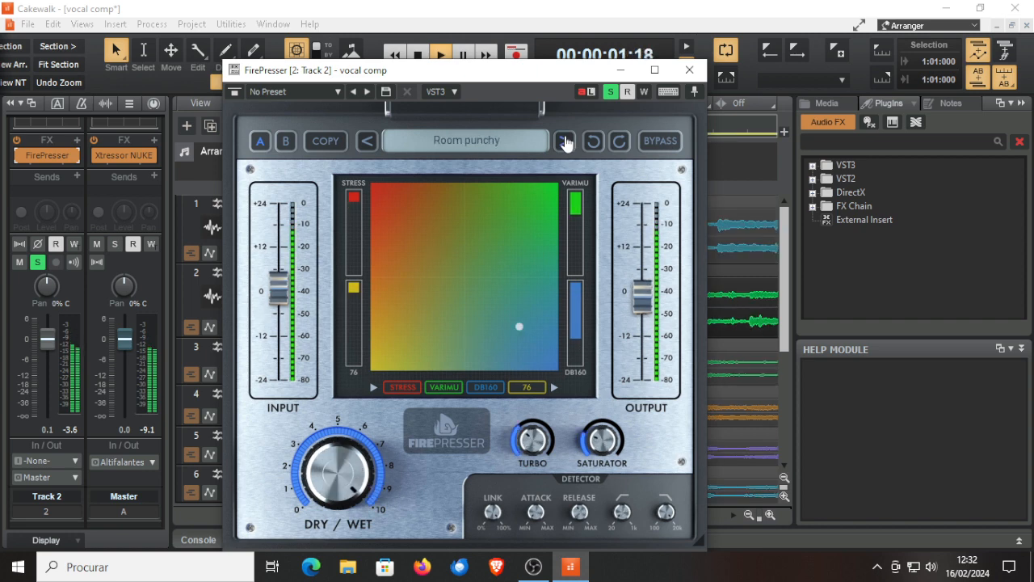
click(565, 143)
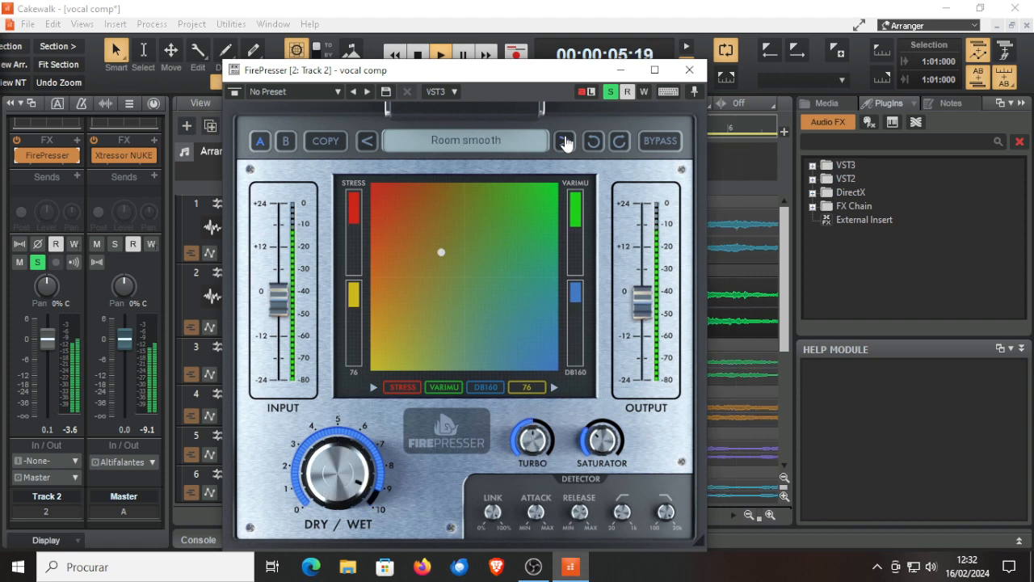
Audition the FirePresser presets Toms punch, Toms soft, Acoustic guitar, Clean guitar and Guitar, and finish with INIT loaded.
click(565, 143)
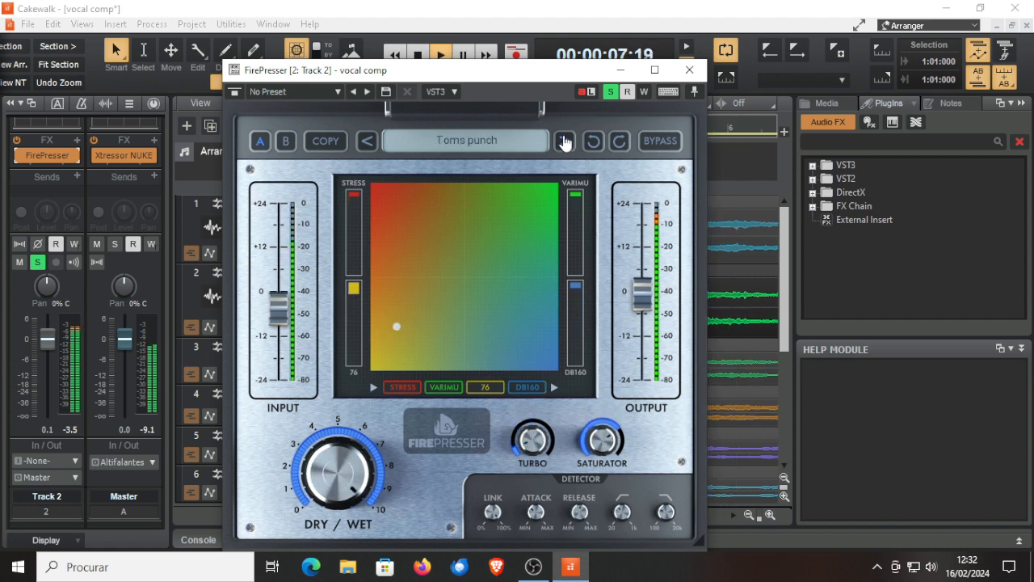
click(564, 142)
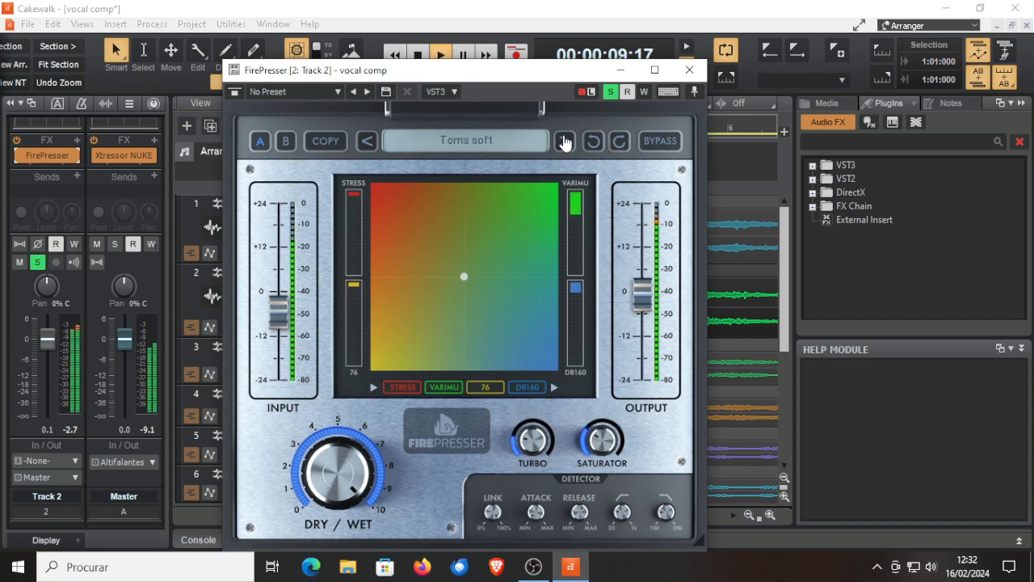
click(564, 142)
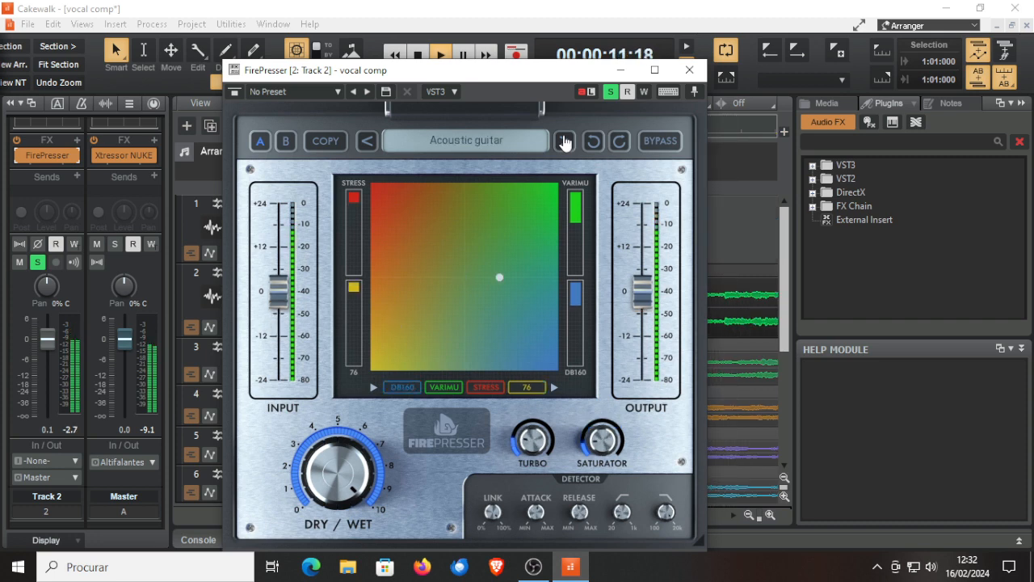
click(564, 142)
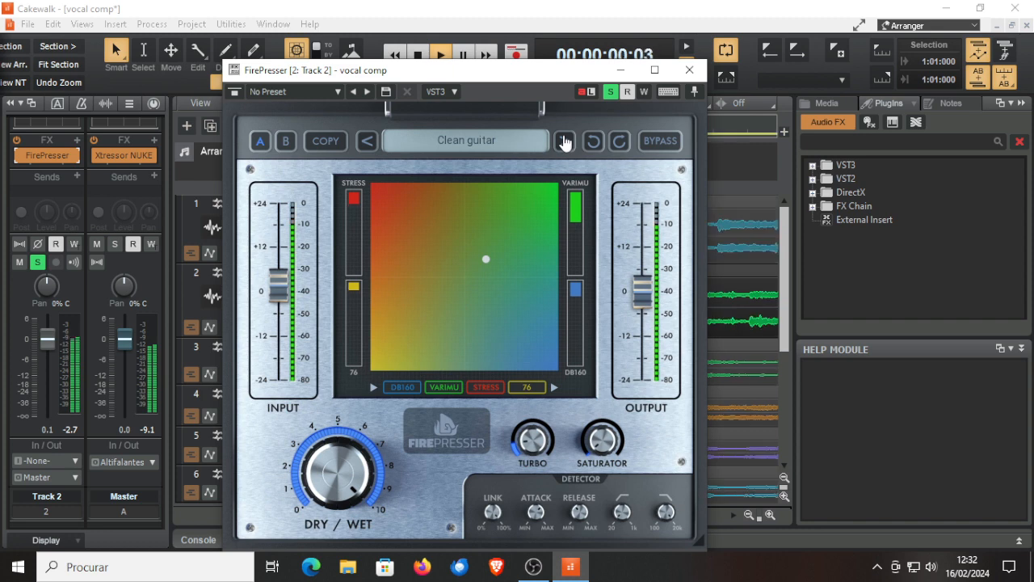
click(564, 142)
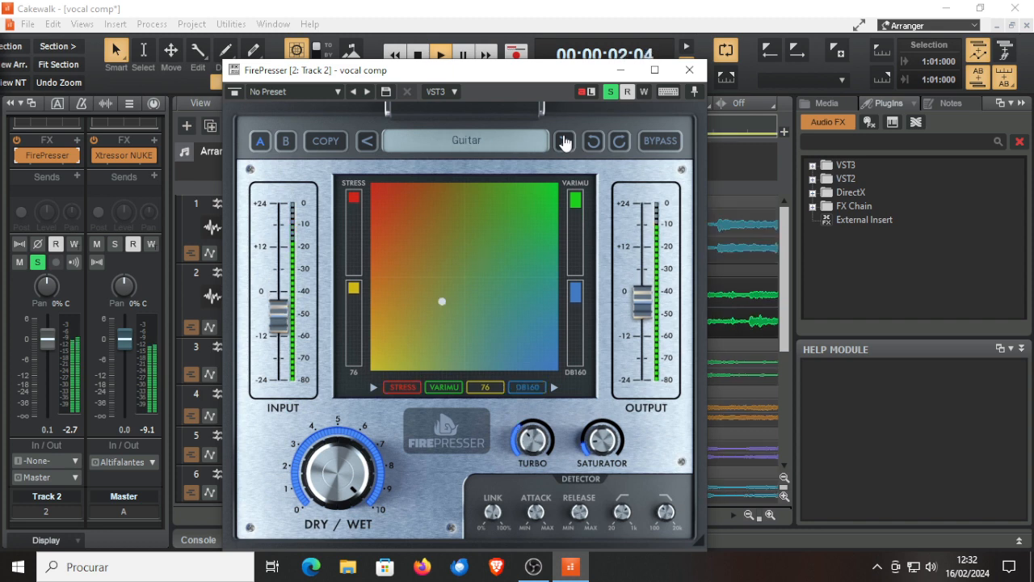
click(564, 142)
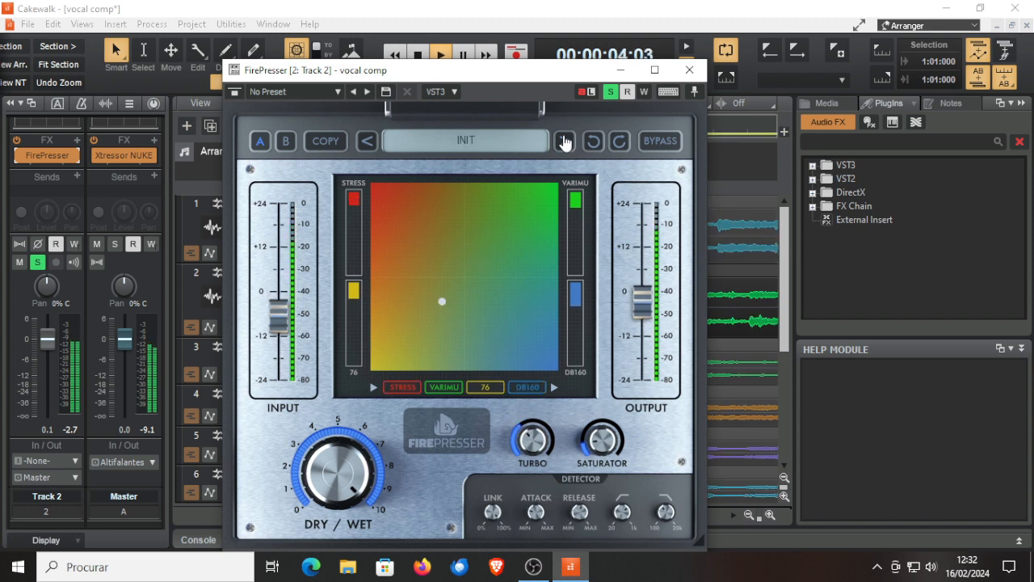
Stop playback and rearrange FirePresser's module chain on Track 2 into the order 76, DB160, STRESS, VARIMU.
click(689, 71)
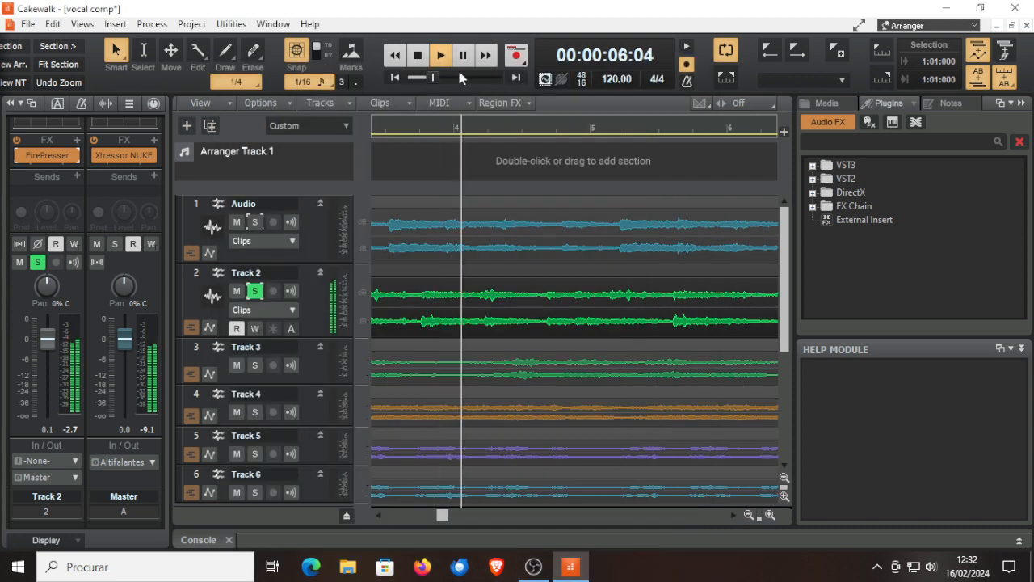
click(415, 60)
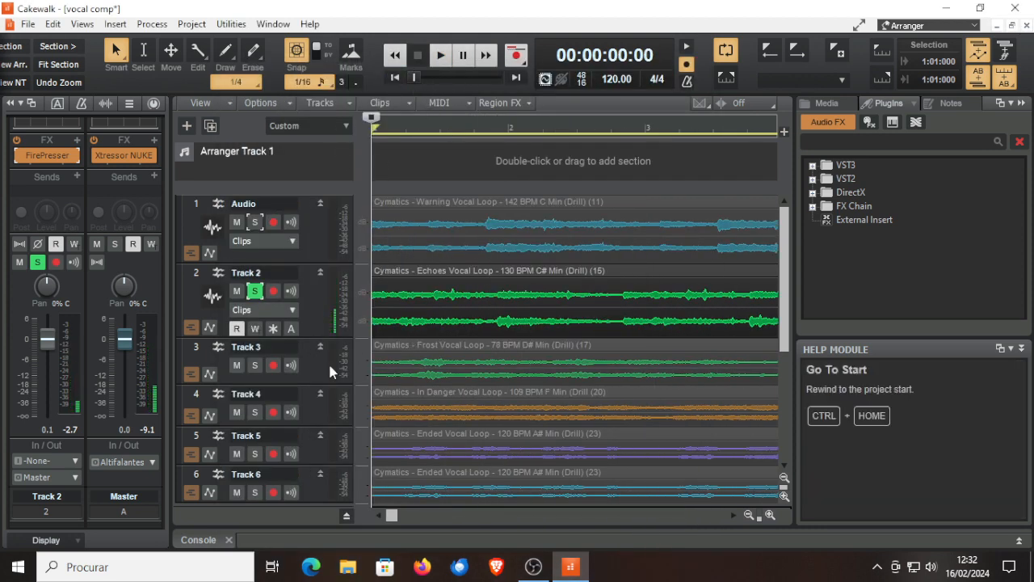
click(47, 156)
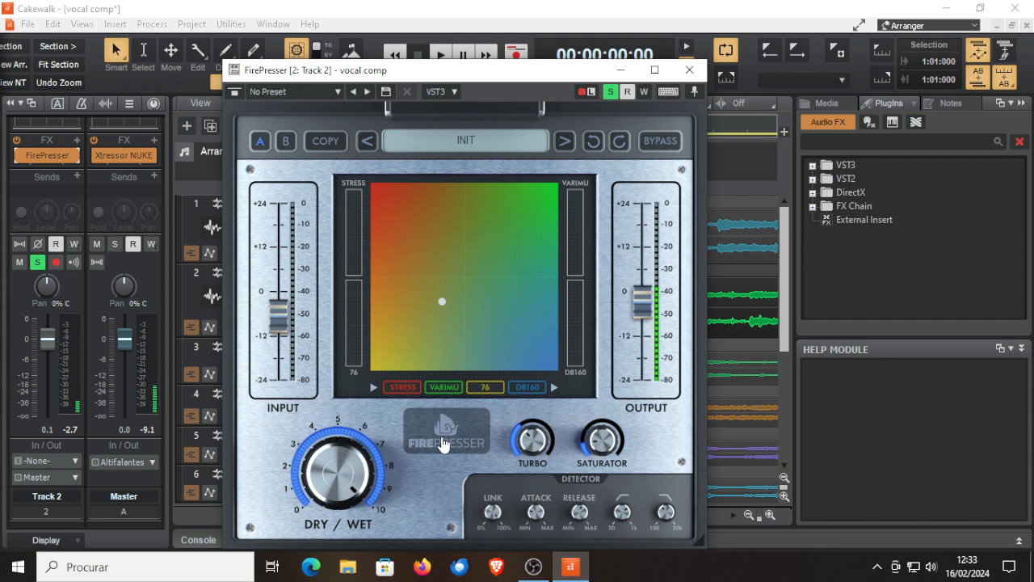
drag(404, 387, 489, 391)
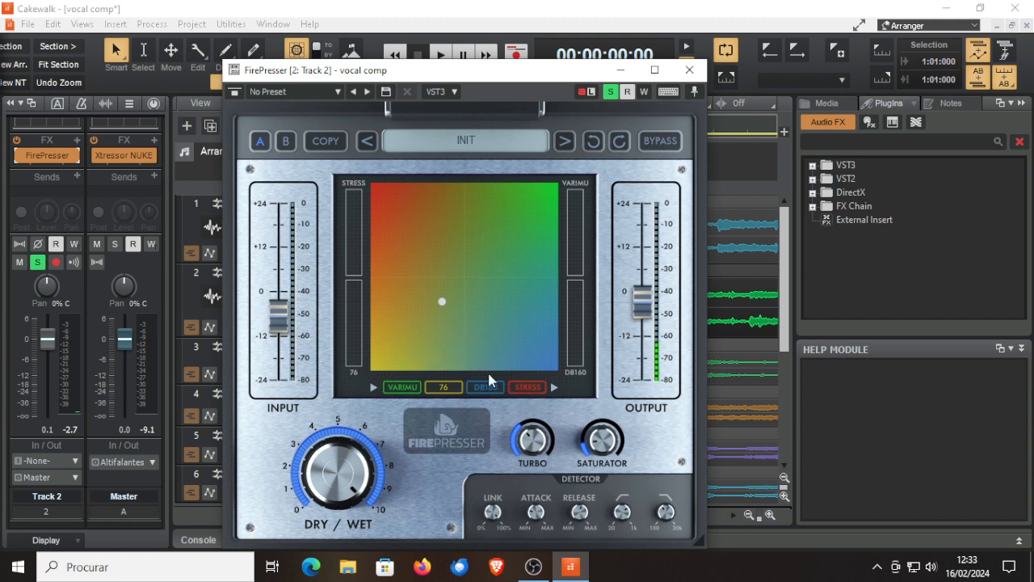
drag(442, 391, 400, 391)
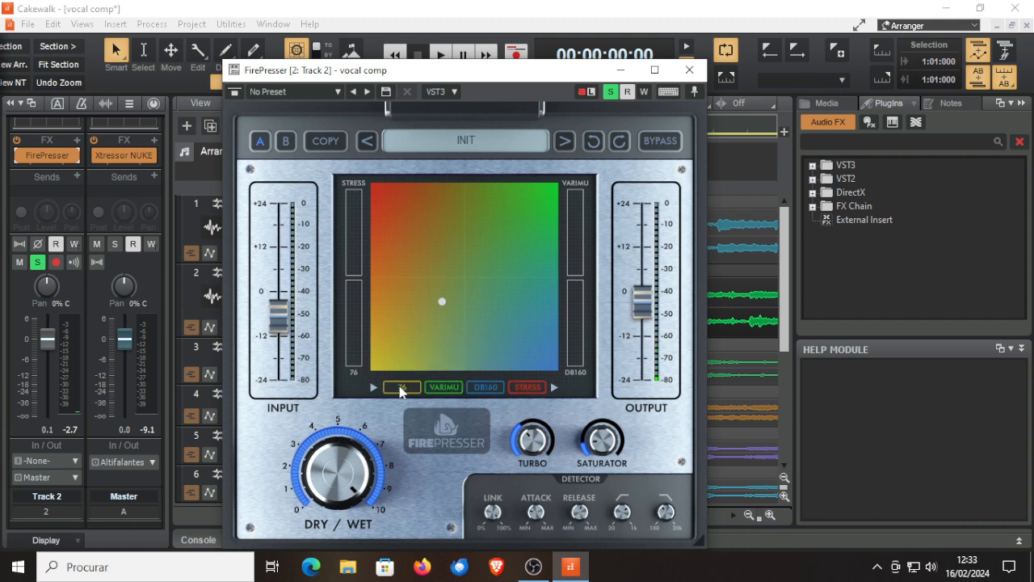
drag(487, 388, 449, 394)
drag(530, 393, 491, 391)
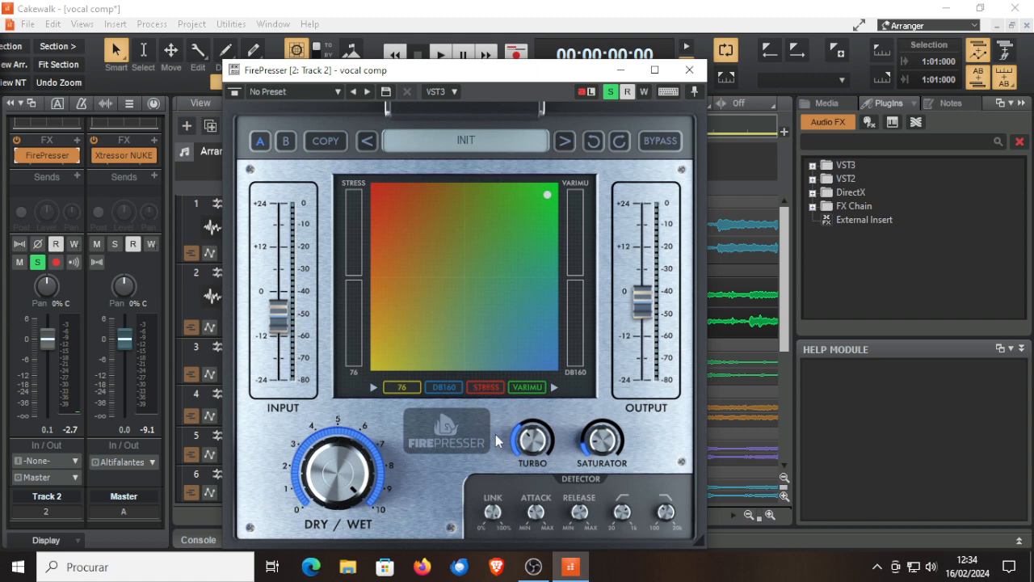
click(689, 69)
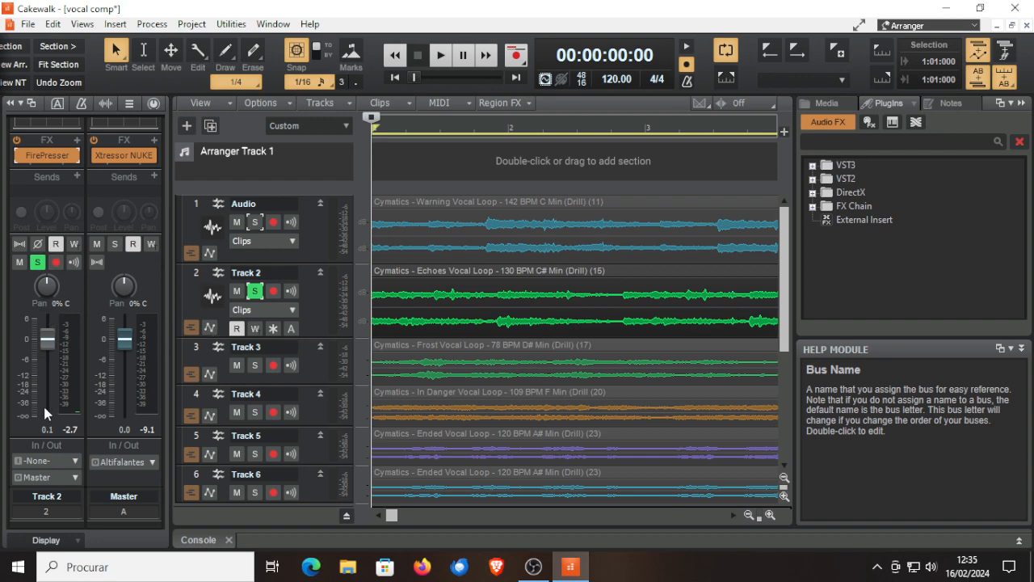
Select Track 3 and open its Unfiltered Audio Zip compressor.
click(46, 496)
click(47, 273)
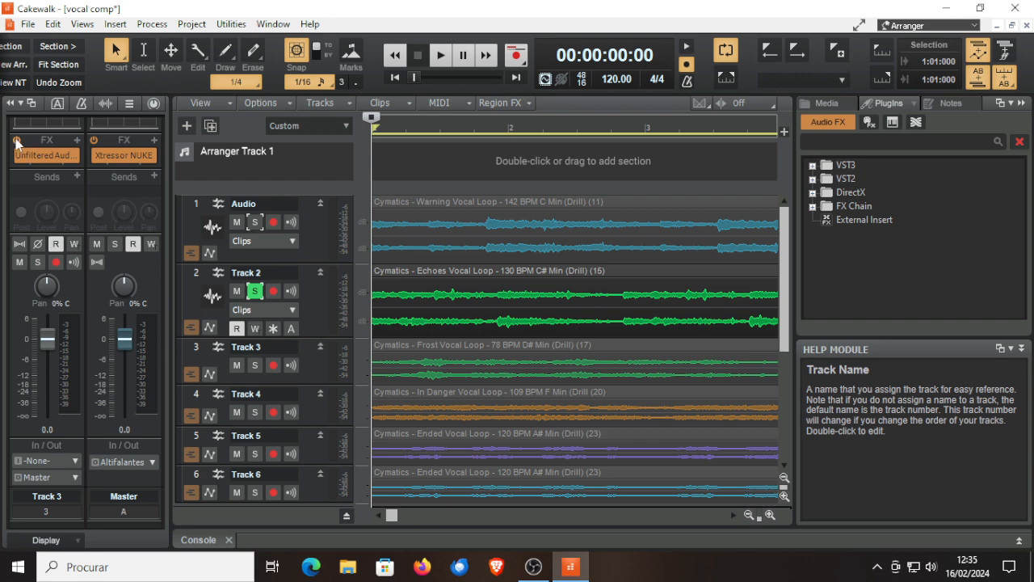
click(38, 155)
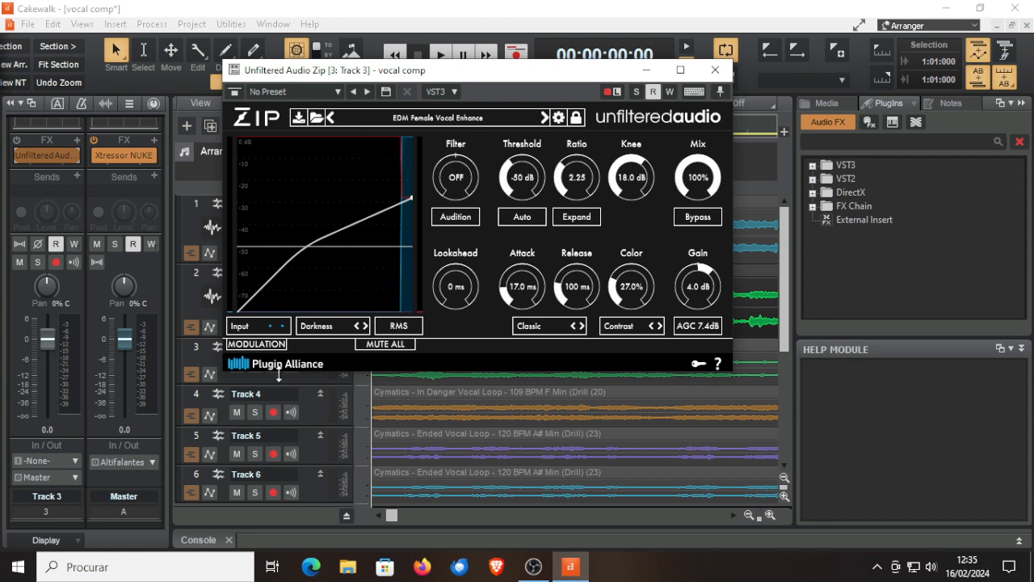
Show Zip's modulation section, add a third modulator and set it to Step Sequencer.
click(279, 346)
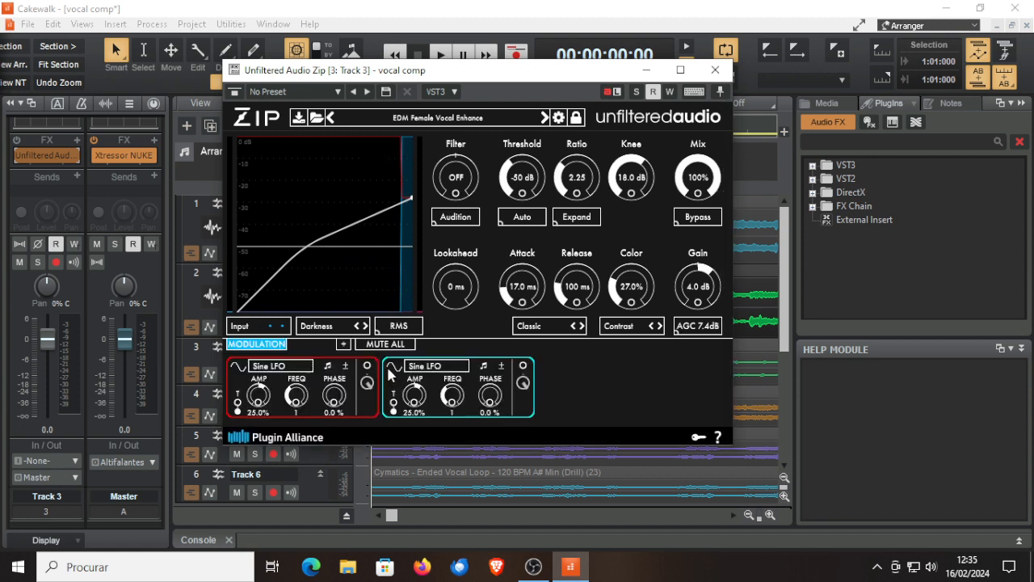
click(344, 345)
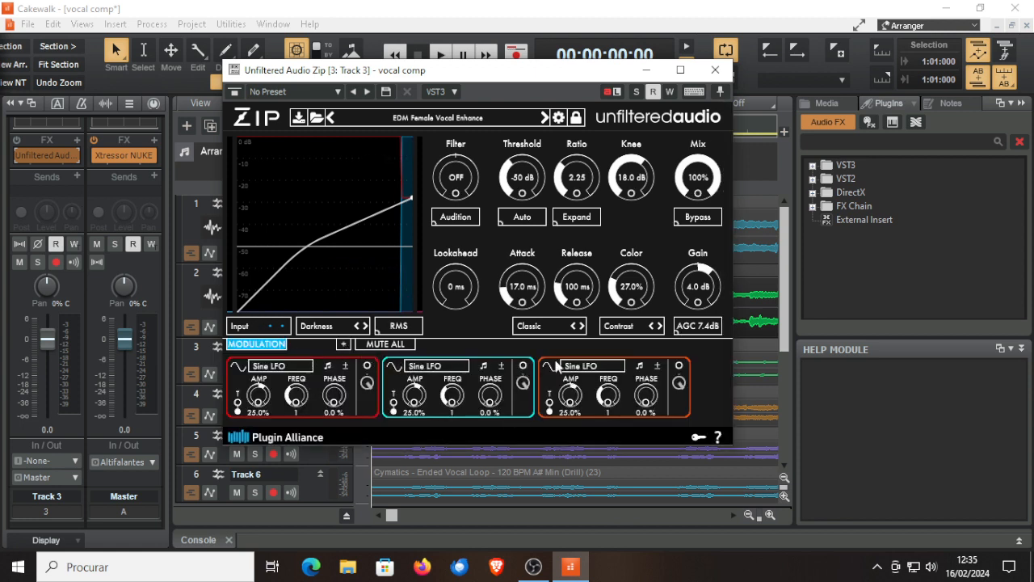
click(586, 369)
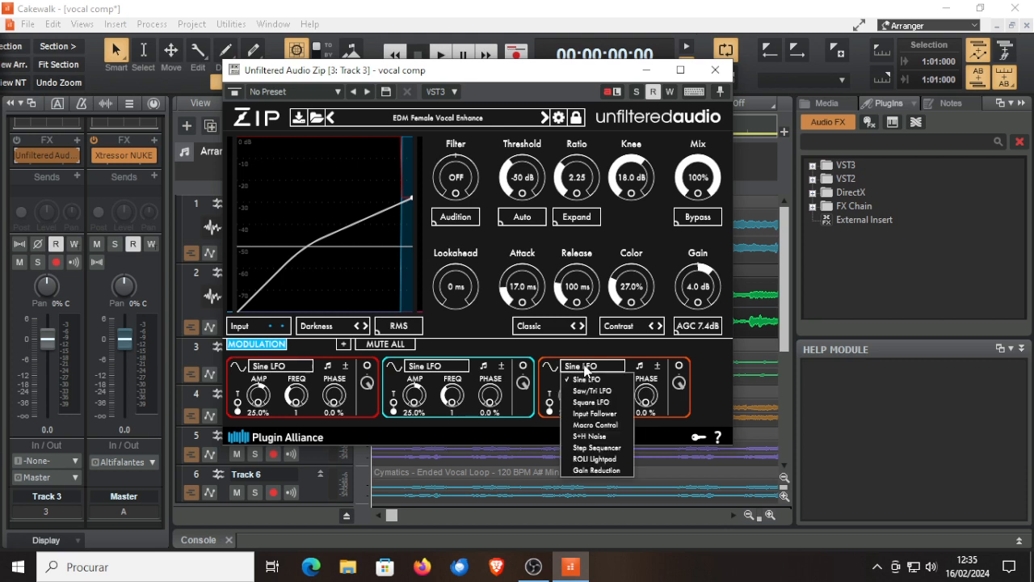
click(596, 447)
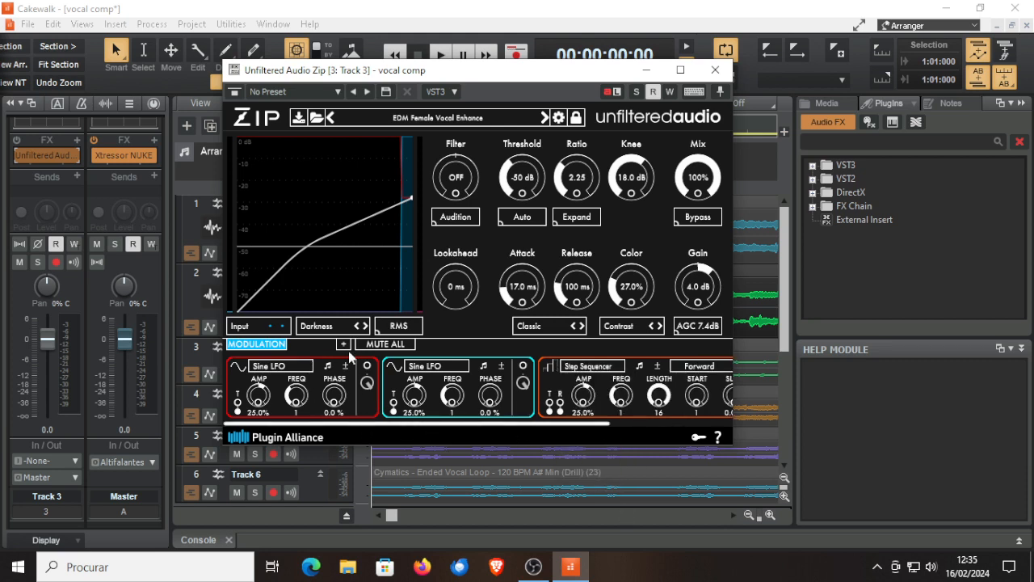
Route the first Sine LFO to Threshold and to the second LFO's T input, and the second LFO to Ratio.
drag(368, 367, 522, 179)
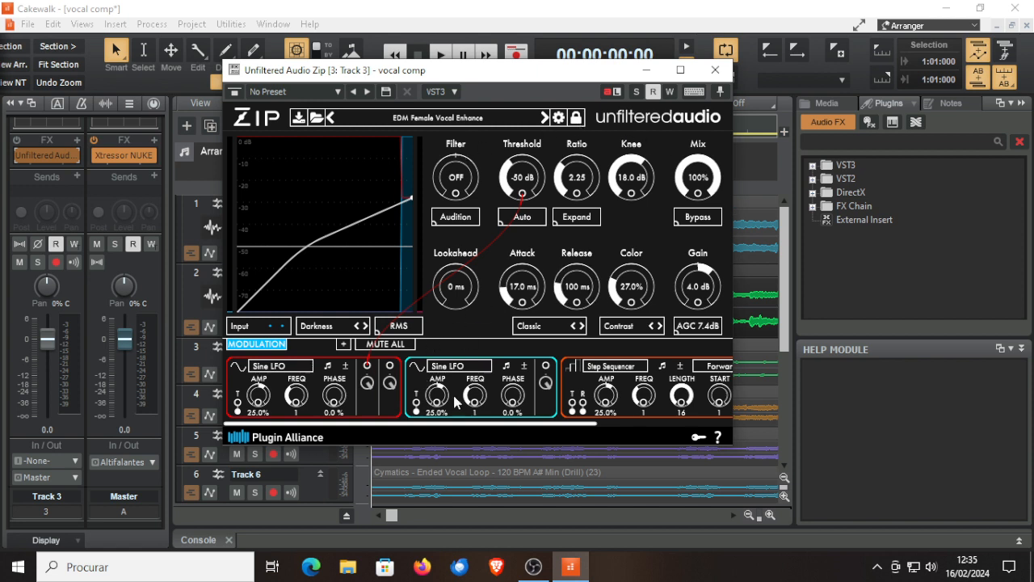
drag(390, 368, 545, 373)
drag(389, 367, 418, 403)
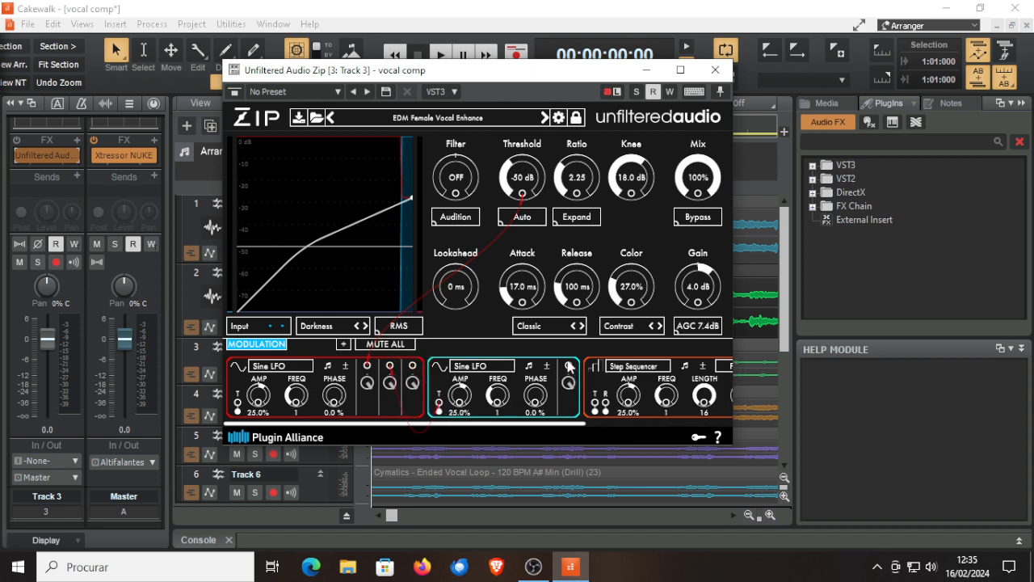
drag(568, 366, 576, 194)
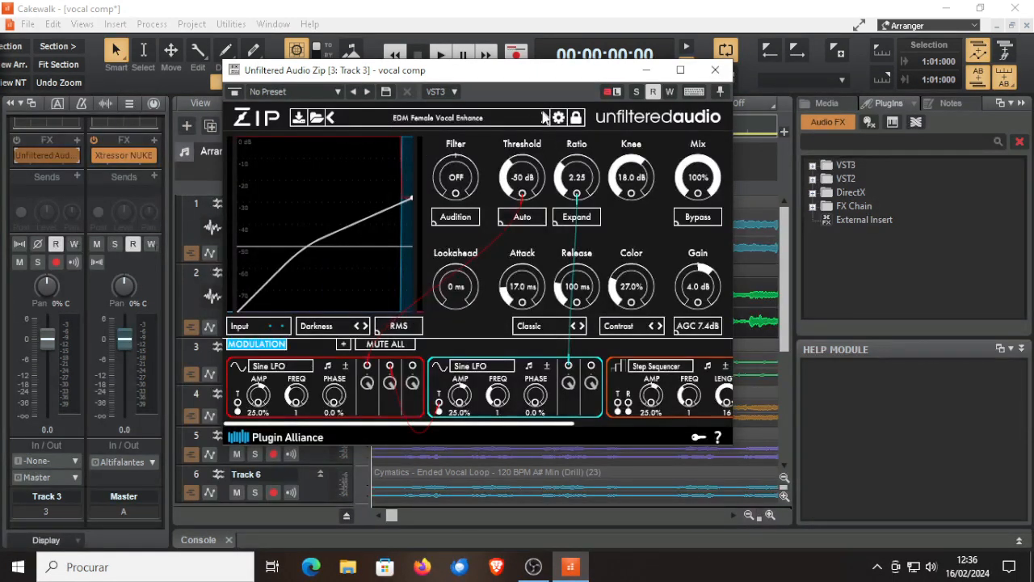
Load Zip's A Standard Parallel preset, start playback, and solo Track 3 instead of Track 2.
click(543, 117)
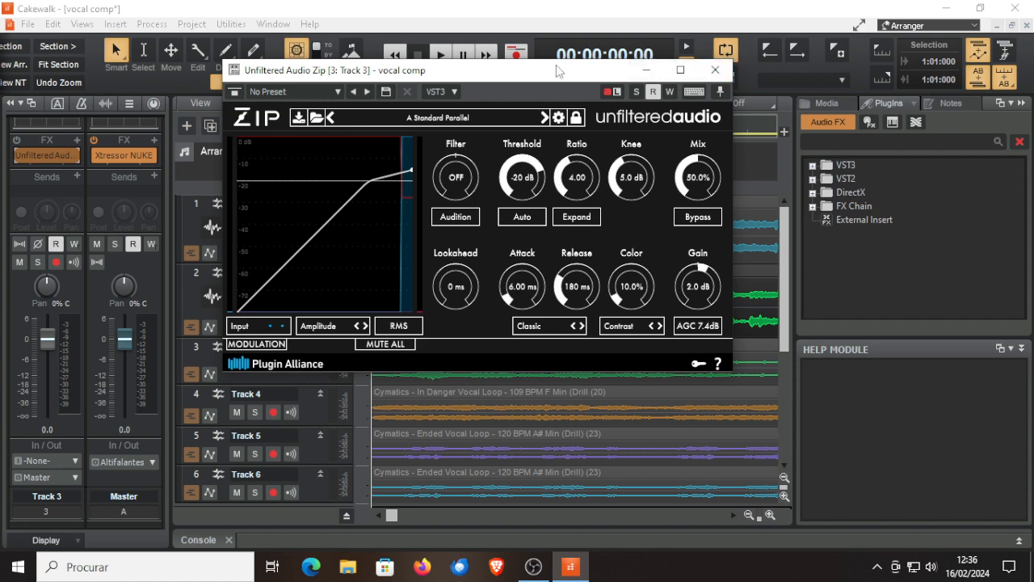
drag(557, 71, 645, 263)
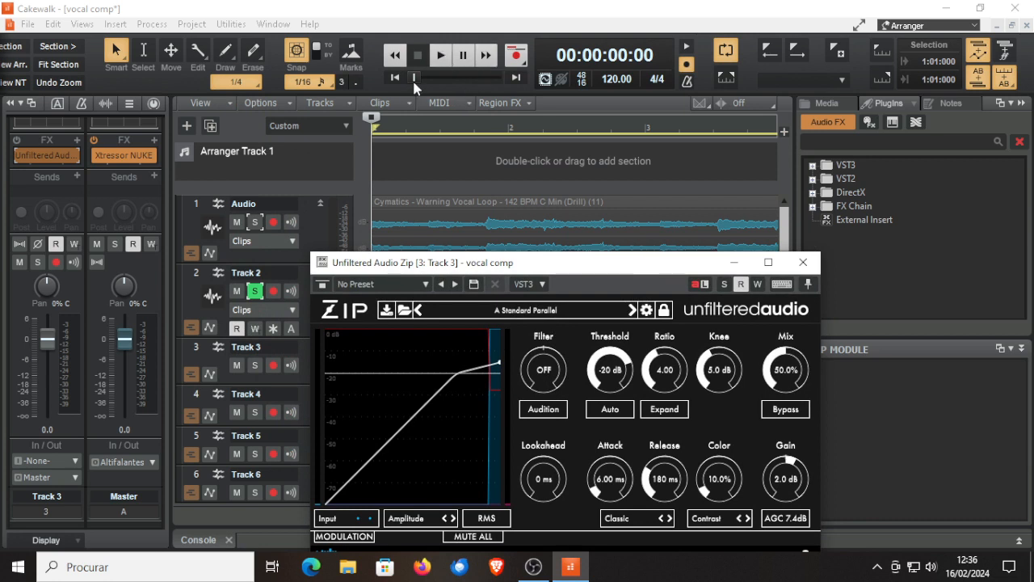
click(443, 56)
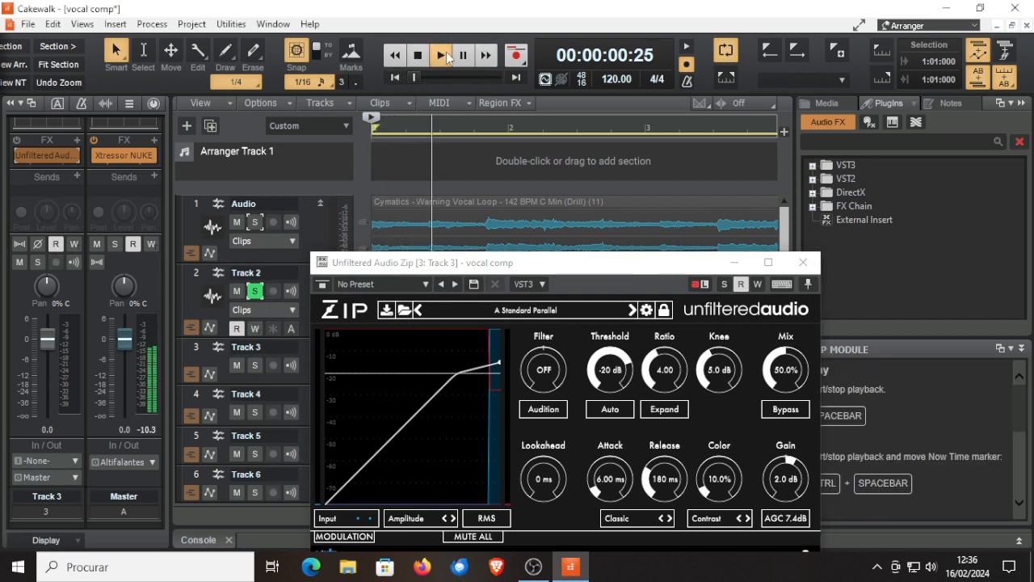
click(255, 365)
click(254, 291)
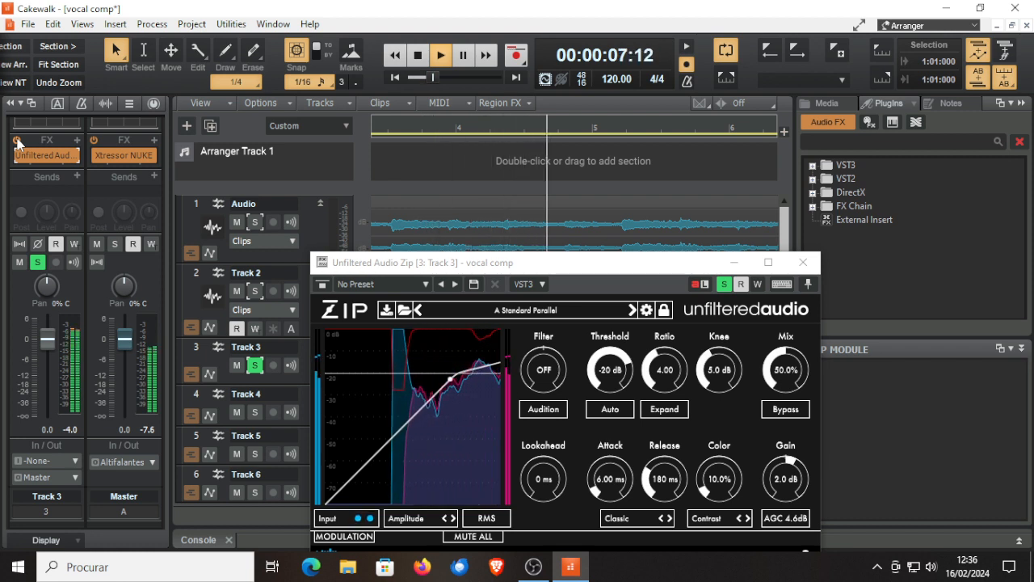
Audition Zip's A Standard Auto Thresh and Snare Breathe presets, then load Light and Natural from the General factory presets.
click(419, 311)
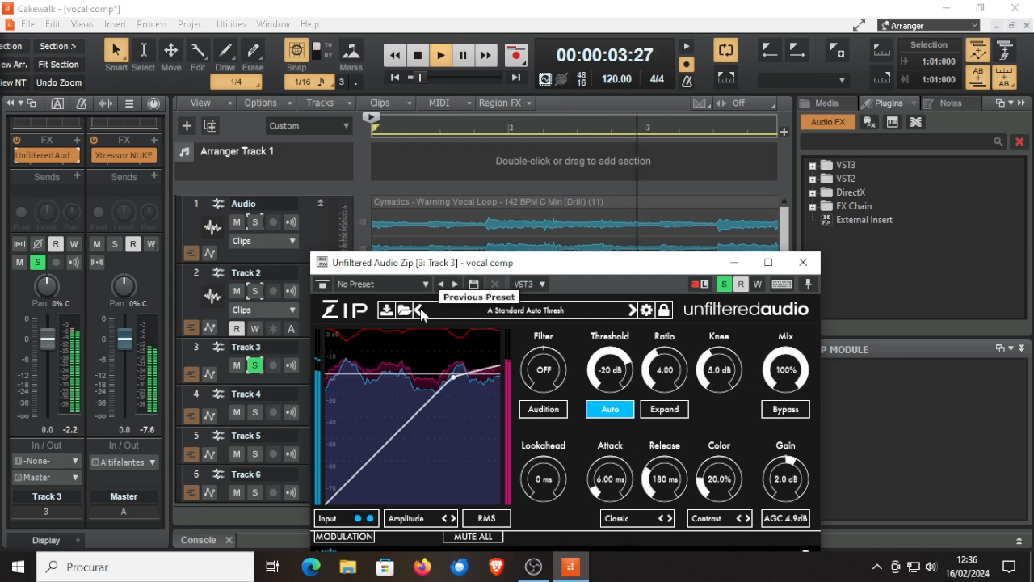
click(419, 311)
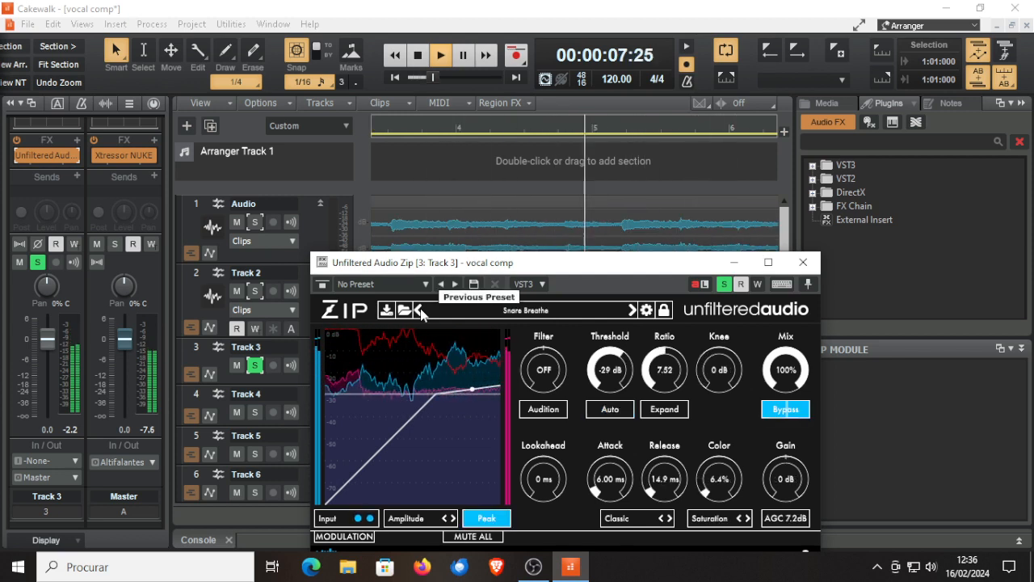
click(525, 311)
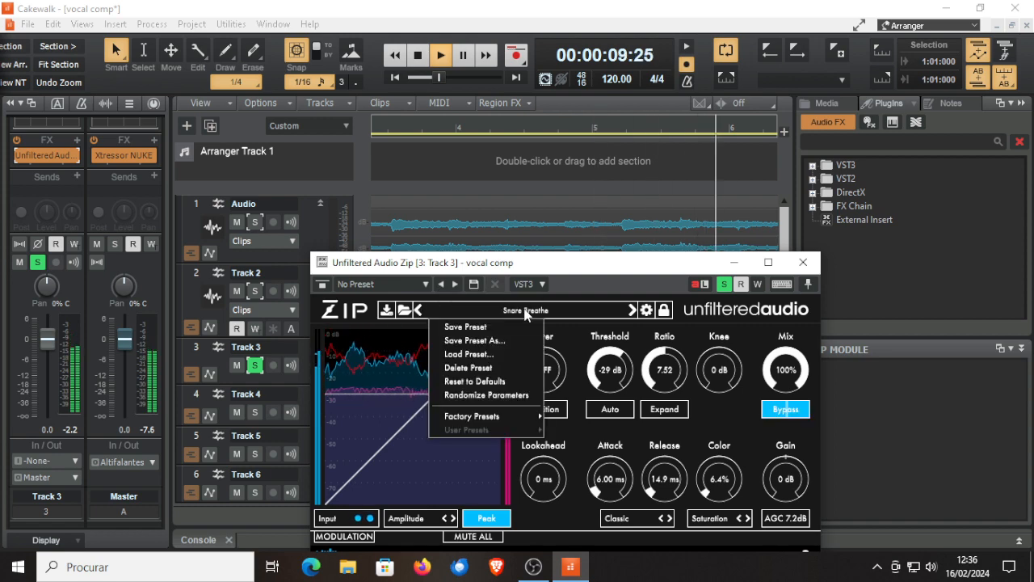
mouse_move(517, 415)
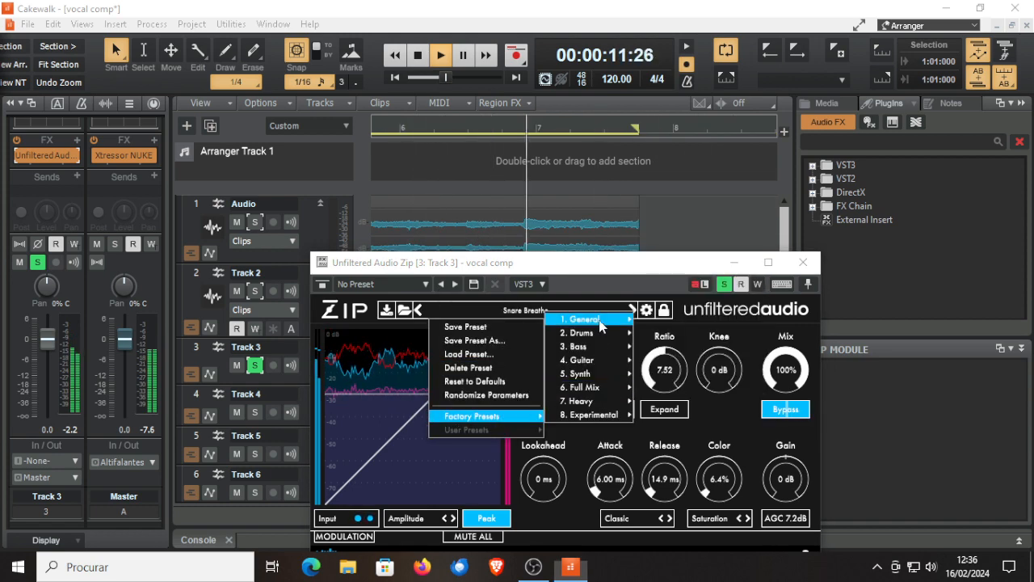
mouse_move(597, 325)
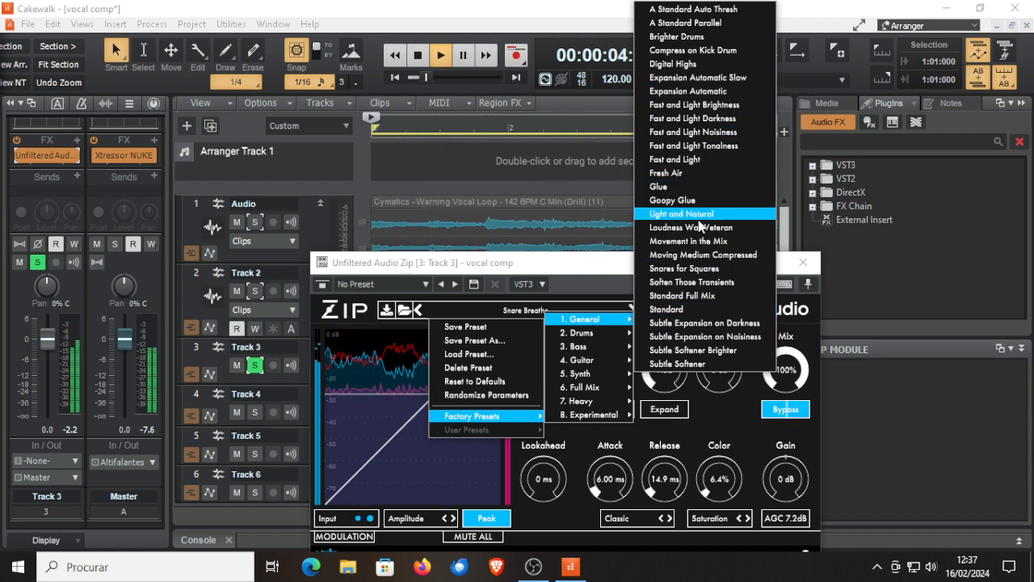
click(699, 215)
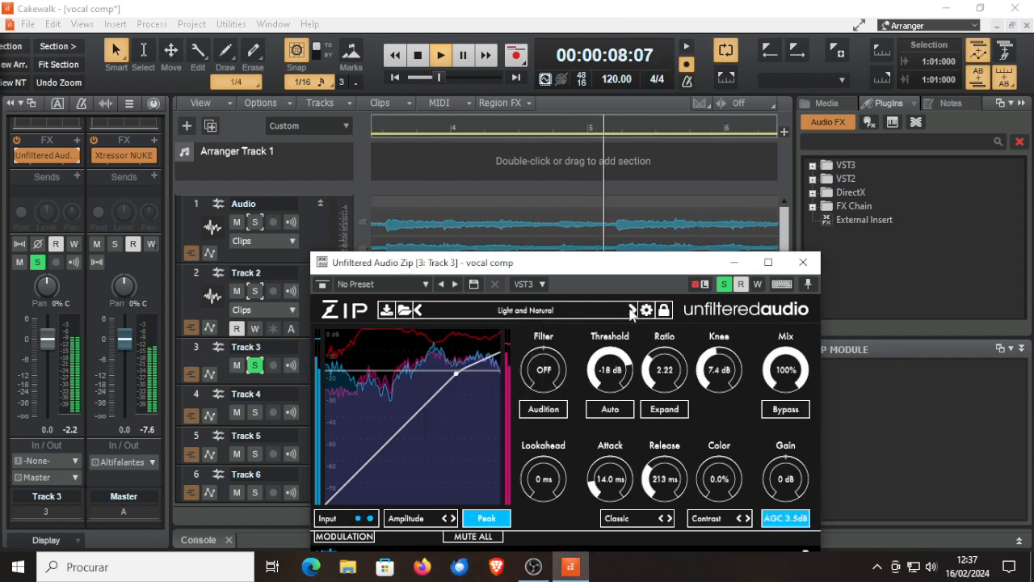
Load the EDM Female Vocal Enhance preset from Zip's Full Mix factory presets and audition it on Track 3.
click(570, 307)
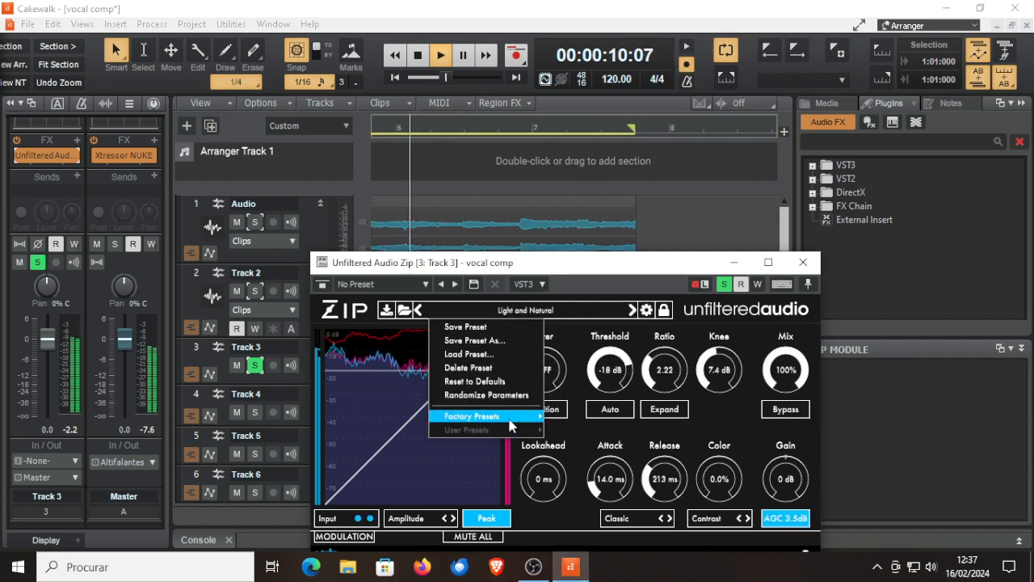
mouse_move(511, 426)
mouse_move(590, 416)
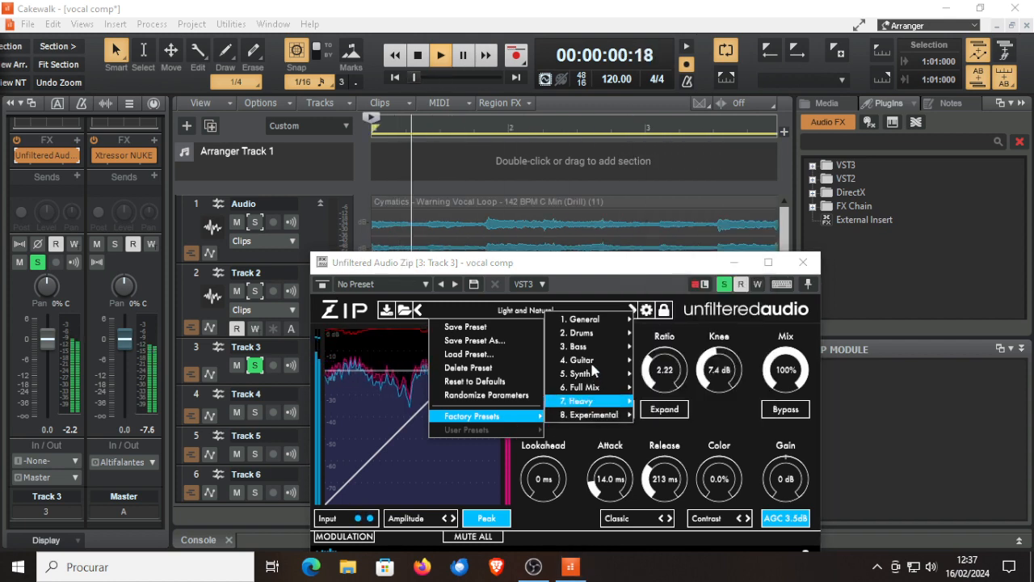
mouse_move(585, 388)
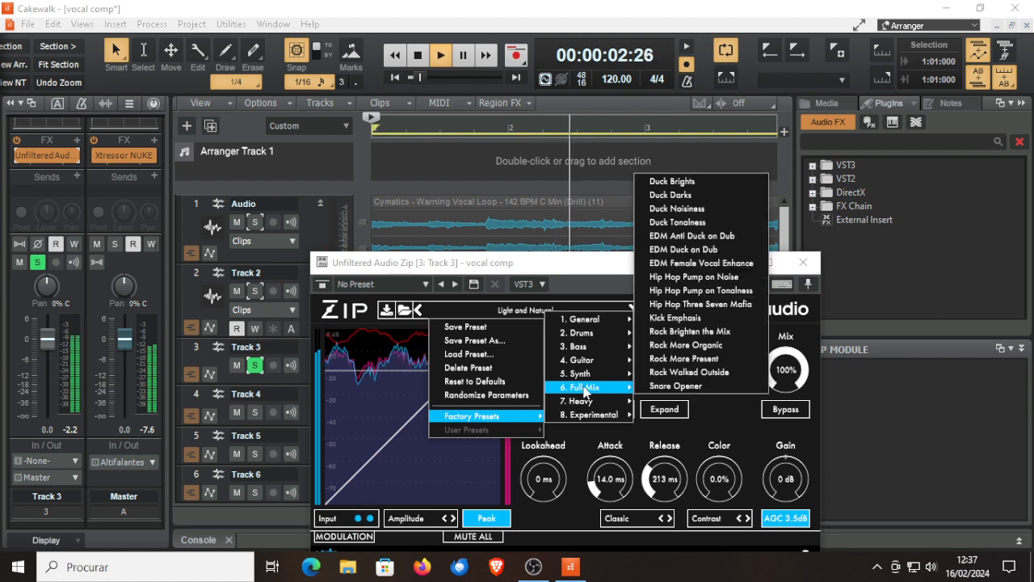
click(695, 263)
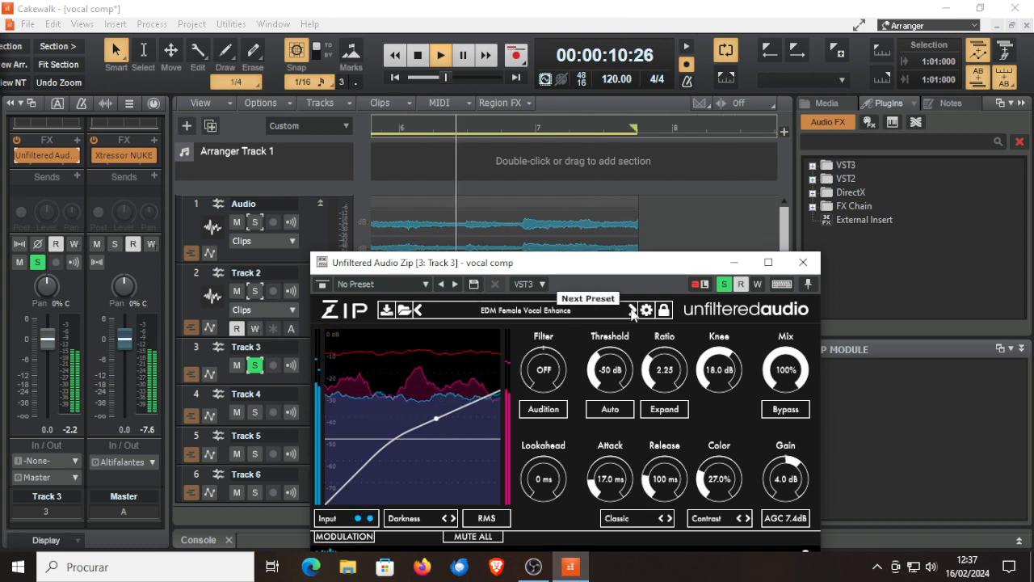
Audition Hip Hop Pump on Noise, Hip Hop Pump on Tonalness, Hip Hop Three Seven Mafia and Kick Emphasis, ending on Rock Brighten the Mix.
click(632, 311)
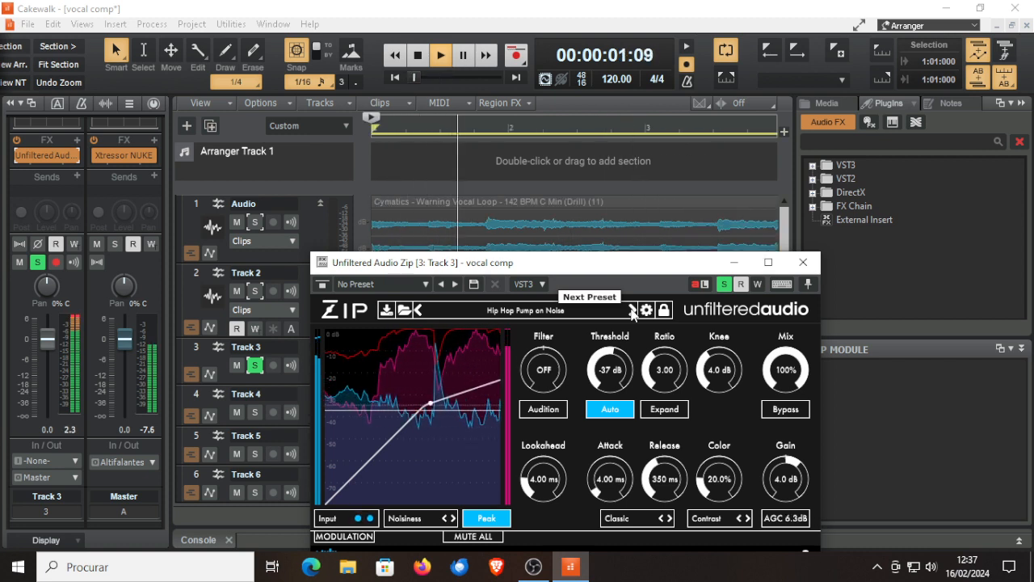
click(632, 311)
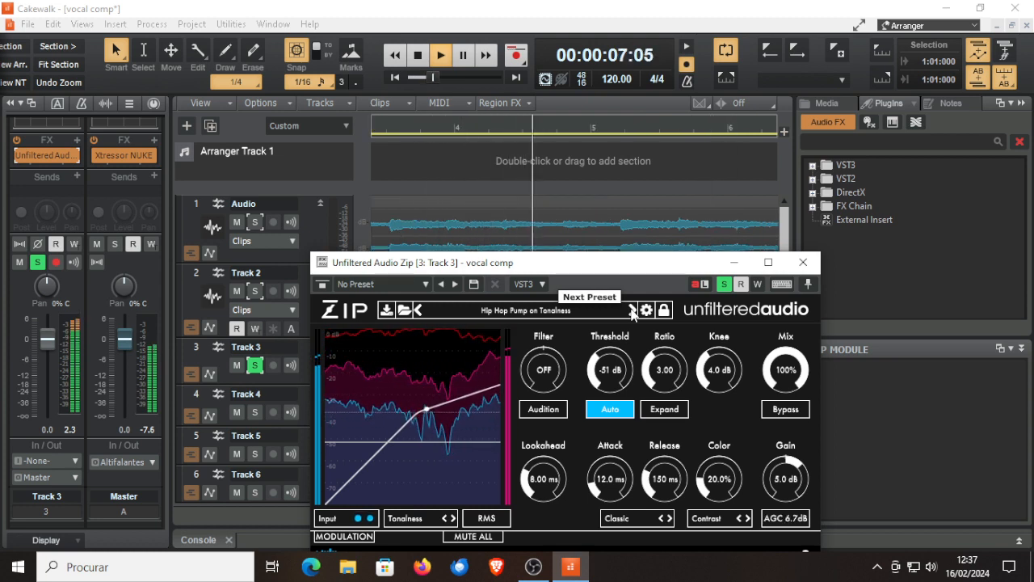
click(633, 311)
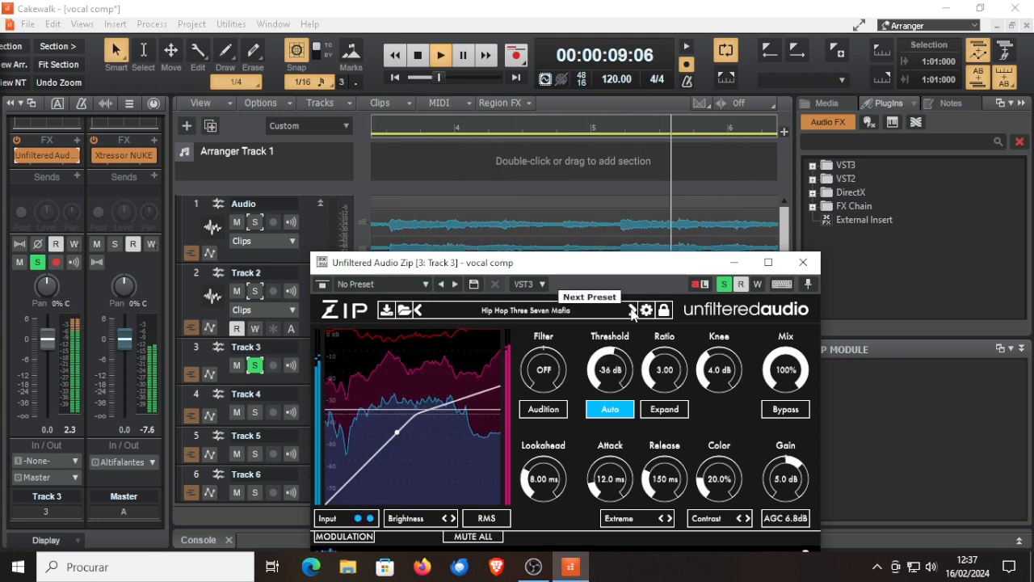
click(632, 311)
click(632, 311)
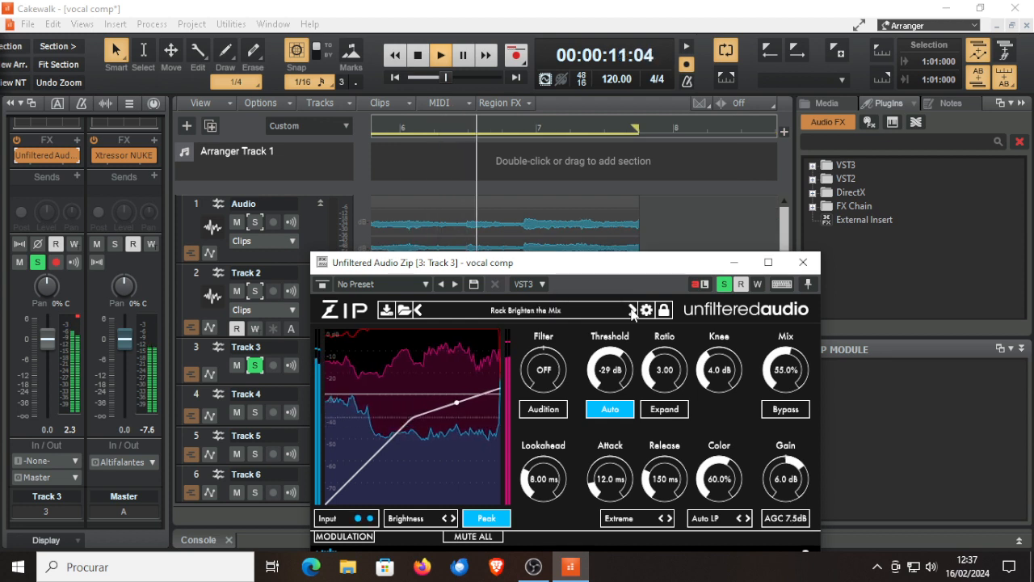
Load Zip's Movement in the Mix preset from the General factory presets, then audition Moving Medium Compressed and Snares for Squares.
click(527, 311)
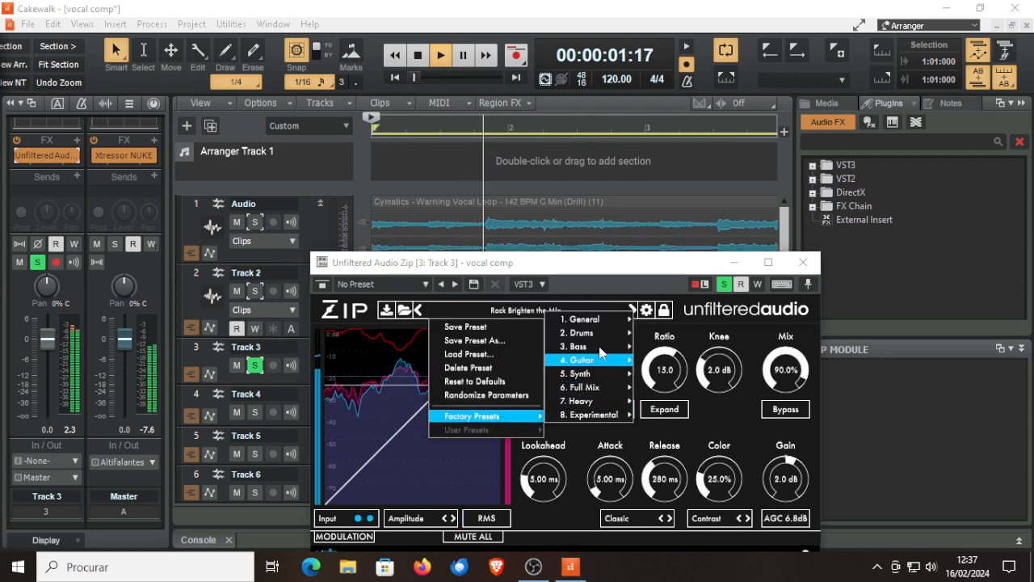
mouse_move(608, 324)
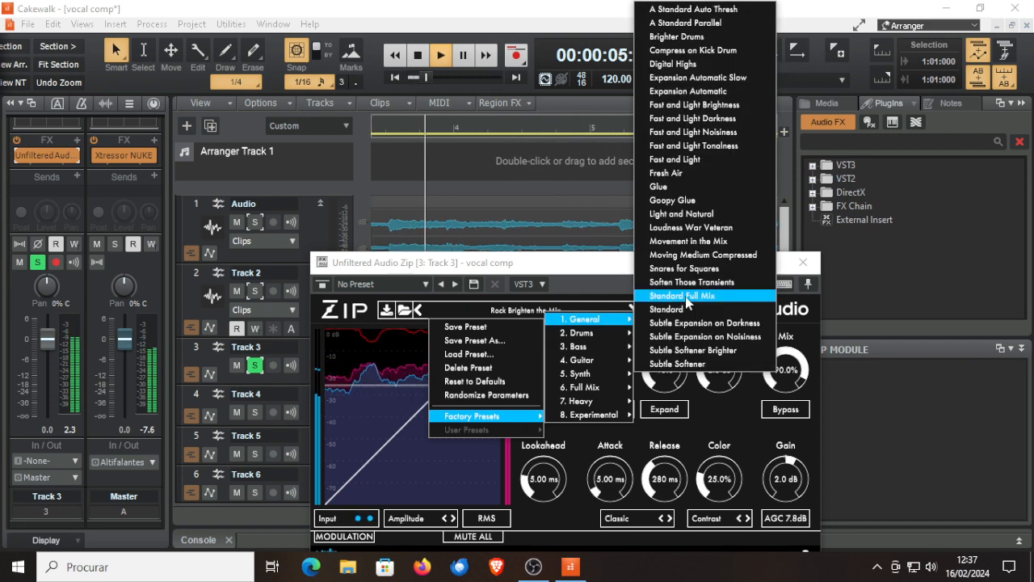
click(686, 241)
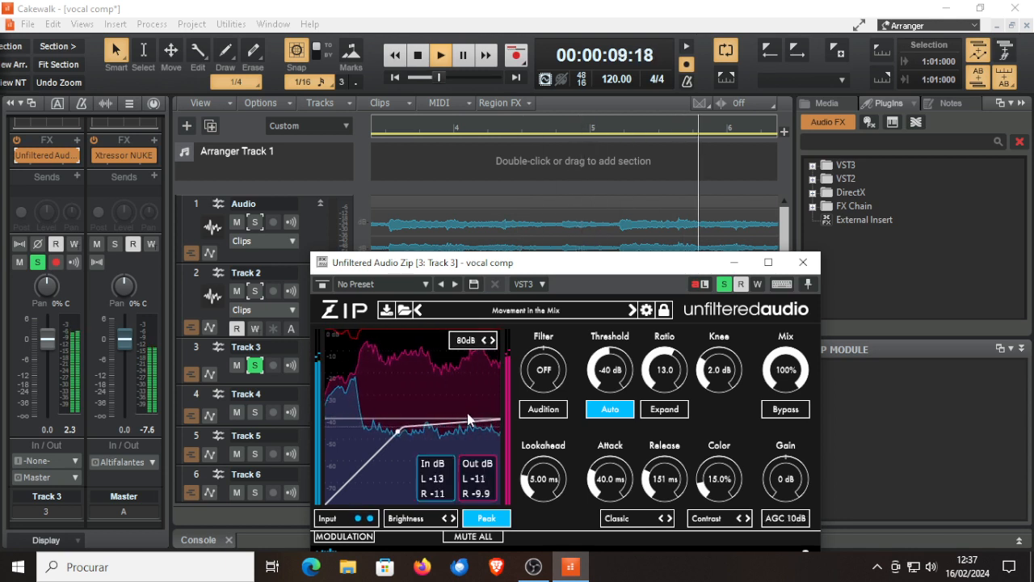
click(632, 310)
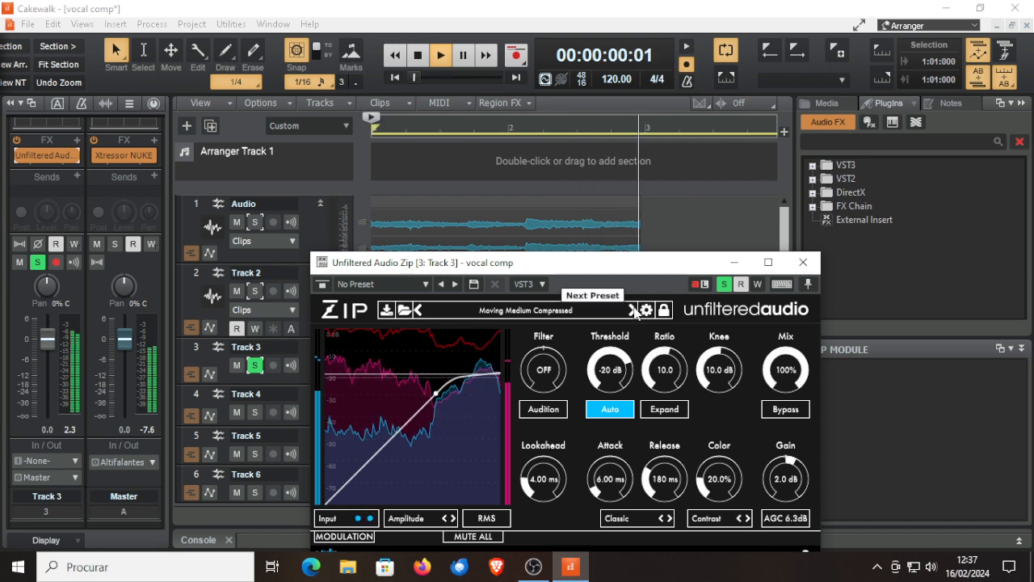
click(631, 310)
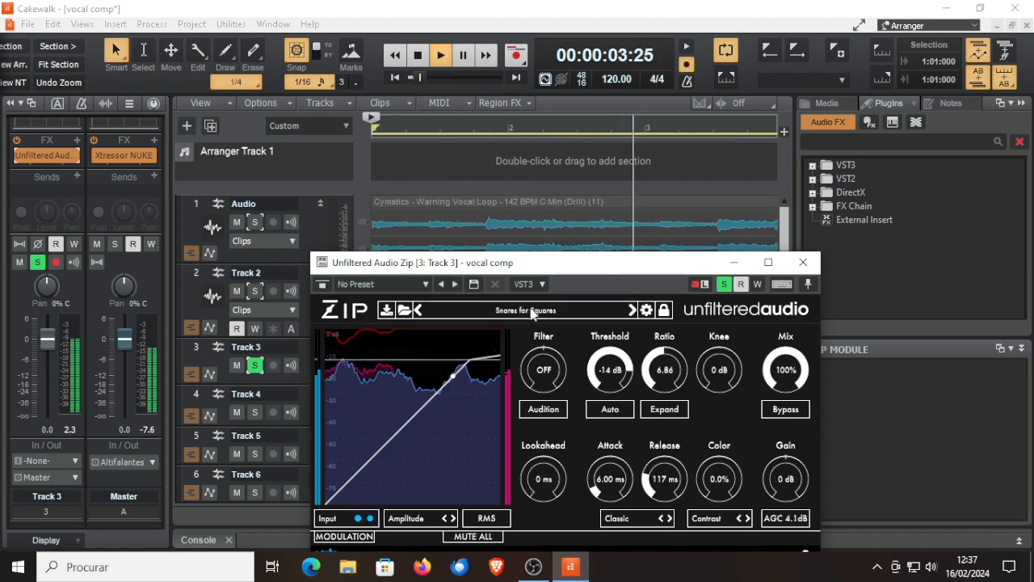
Load EDM Duck on Dub from the Full Mix factory presets, then audition the following presets up to Hip Hop Pump on Tonalness.
click(433, 313)
mouse_move(494, 421)
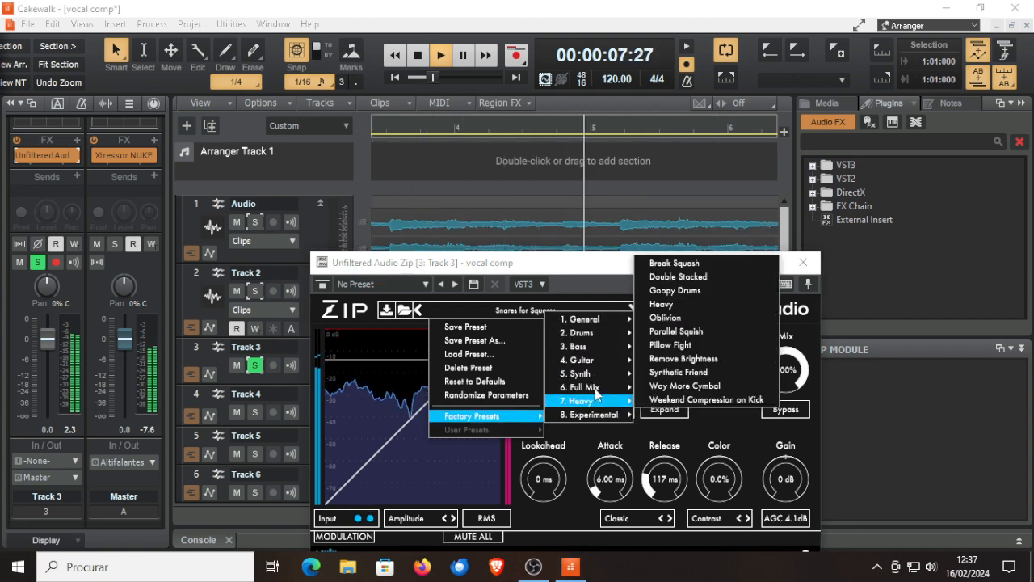
mouse_move(596, 391)
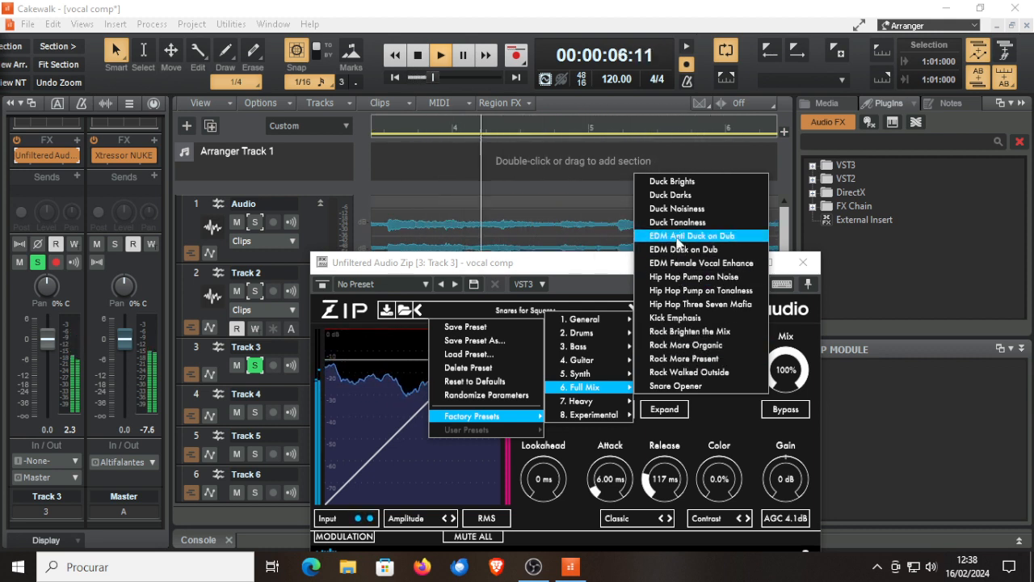
click(683, 249)
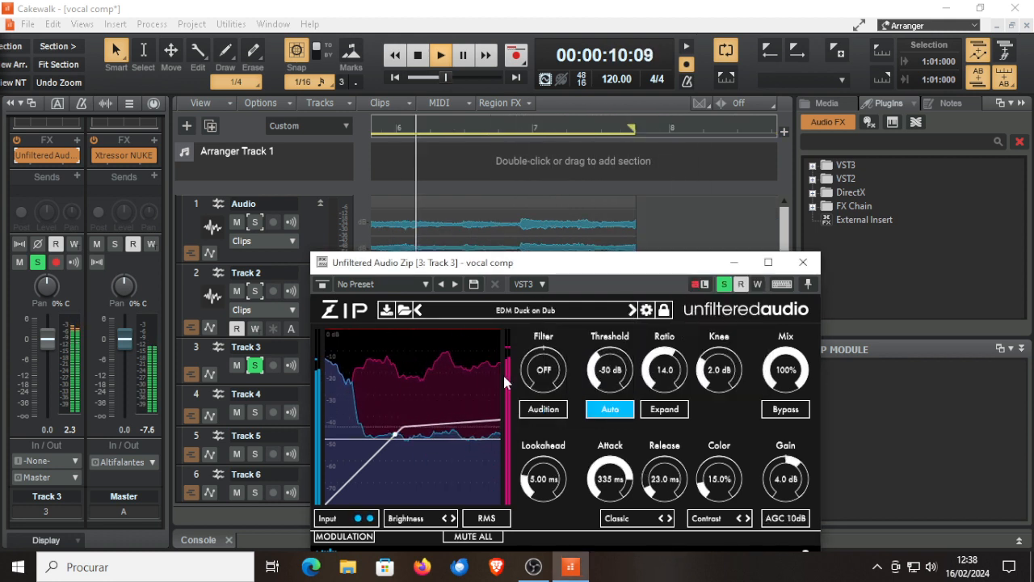
click(632, 310)
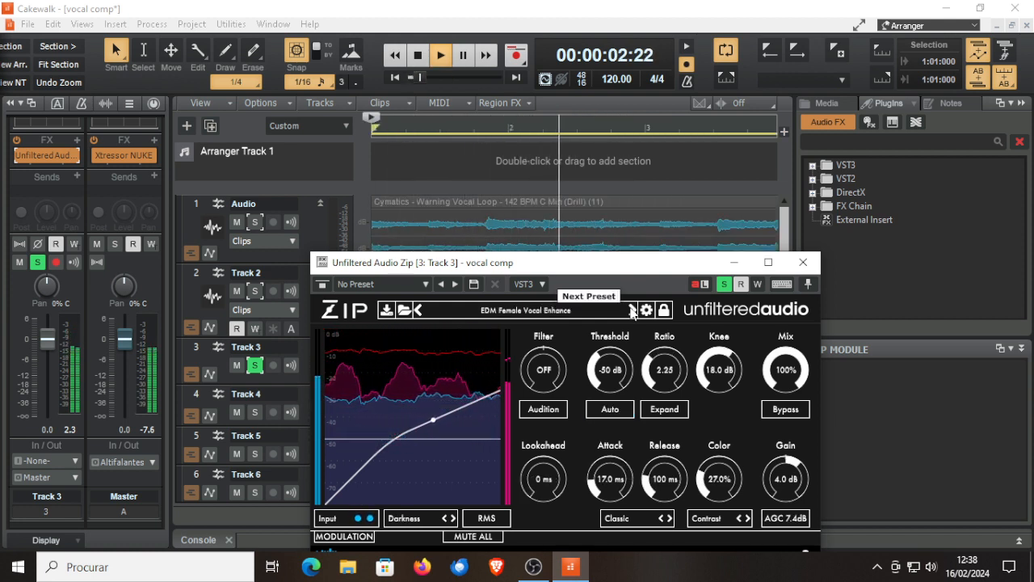
click(631, 311)
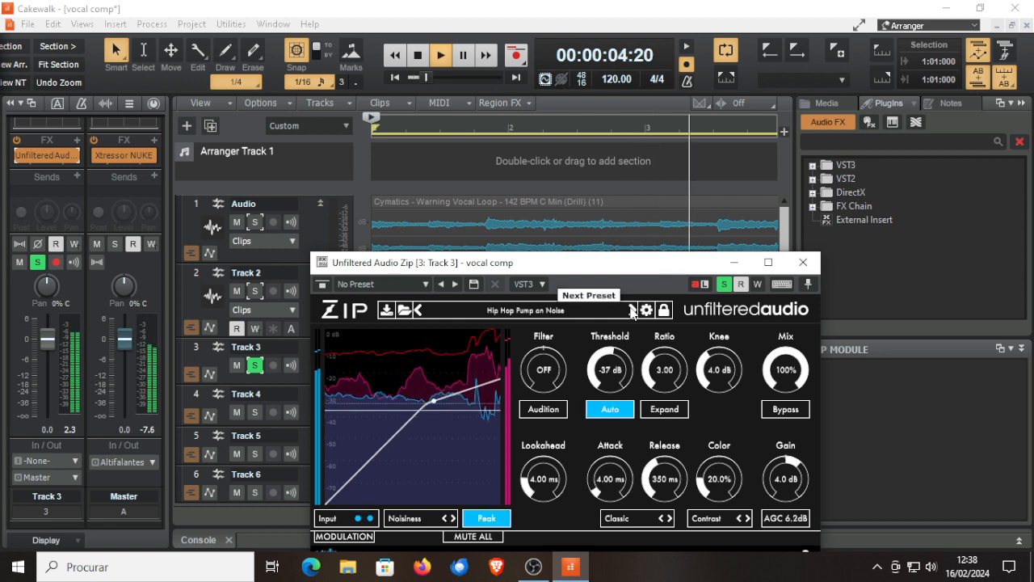
click(632, 310)
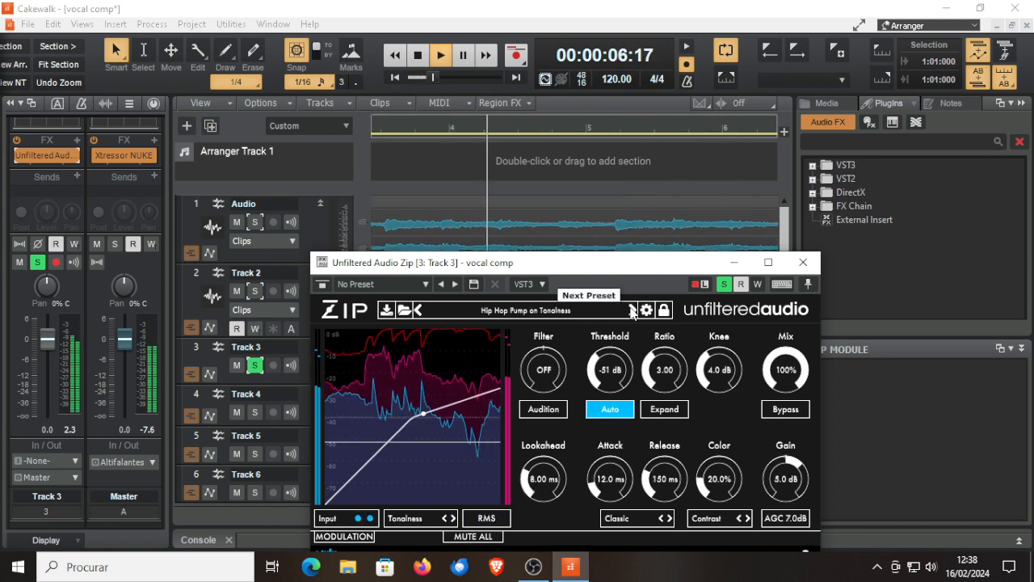
Audition the remaining Full Mix presets, including Kick Emphasis, Rock Brighten the Mix, Rock More Organic and Rock Walked Outside, ending on Snare Opener.
click(632, 310)
click(632, 310)
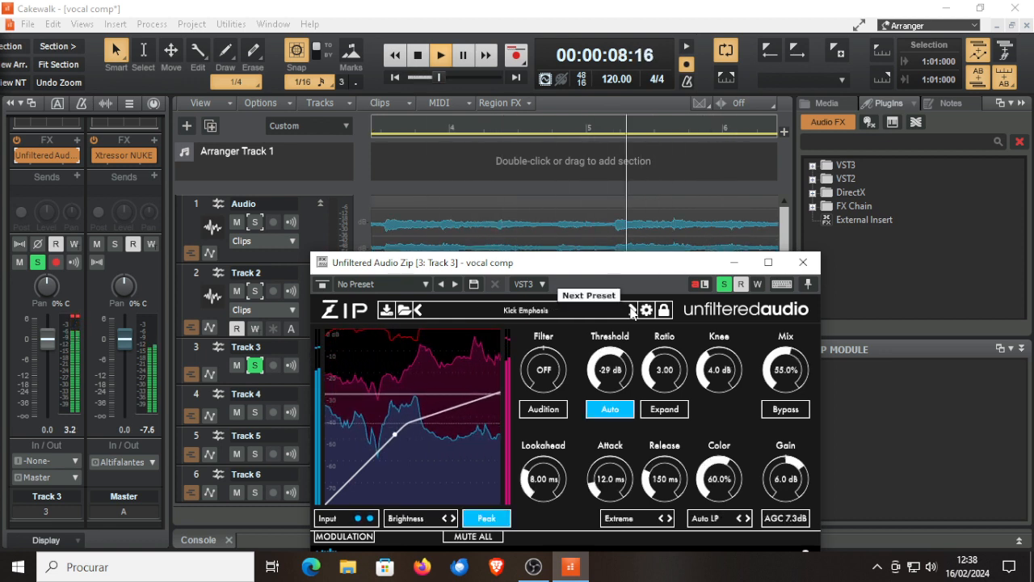
click(632, 310)
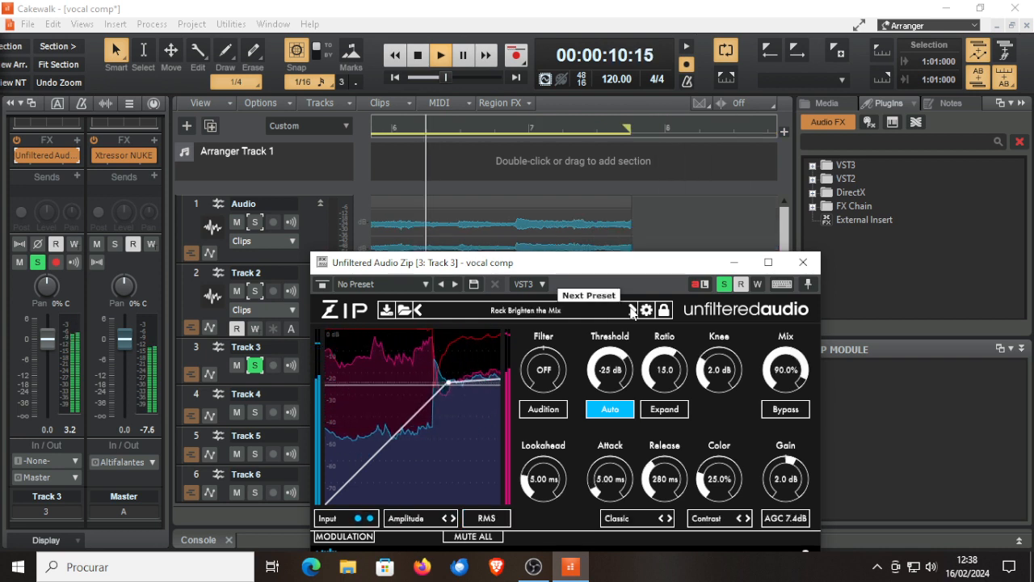
click(632, 310)
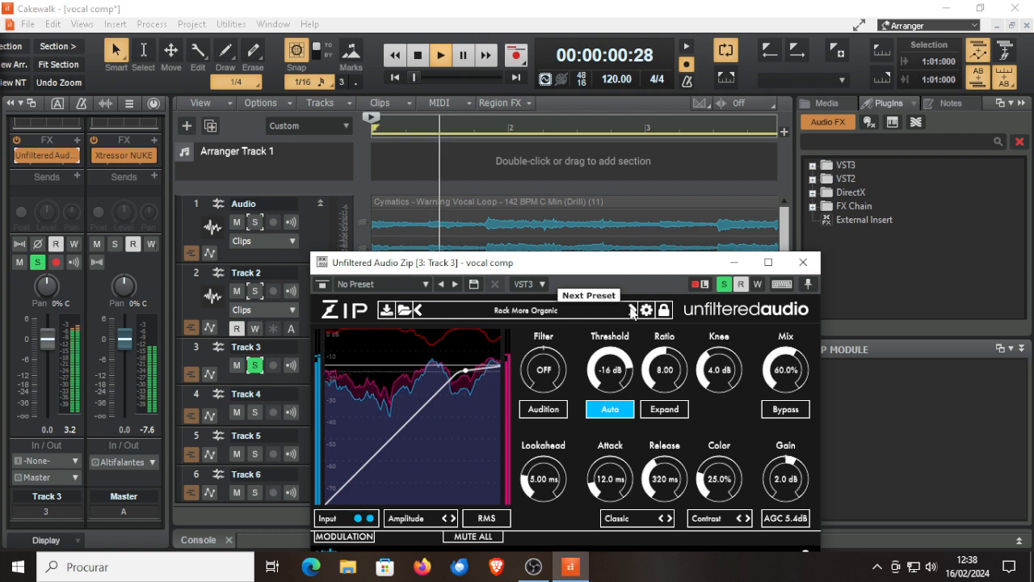
click(632, 310)
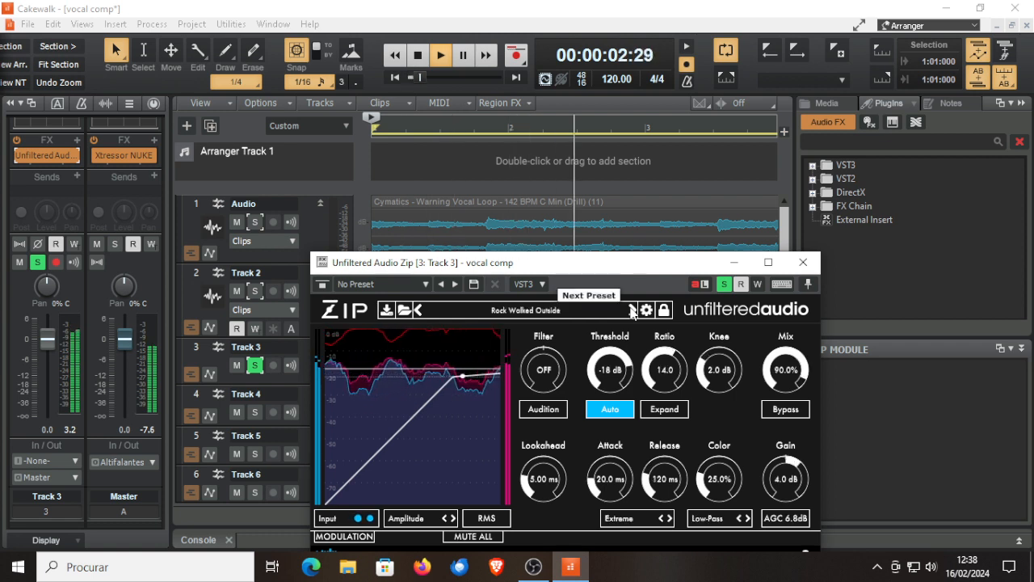
click(632, 311)
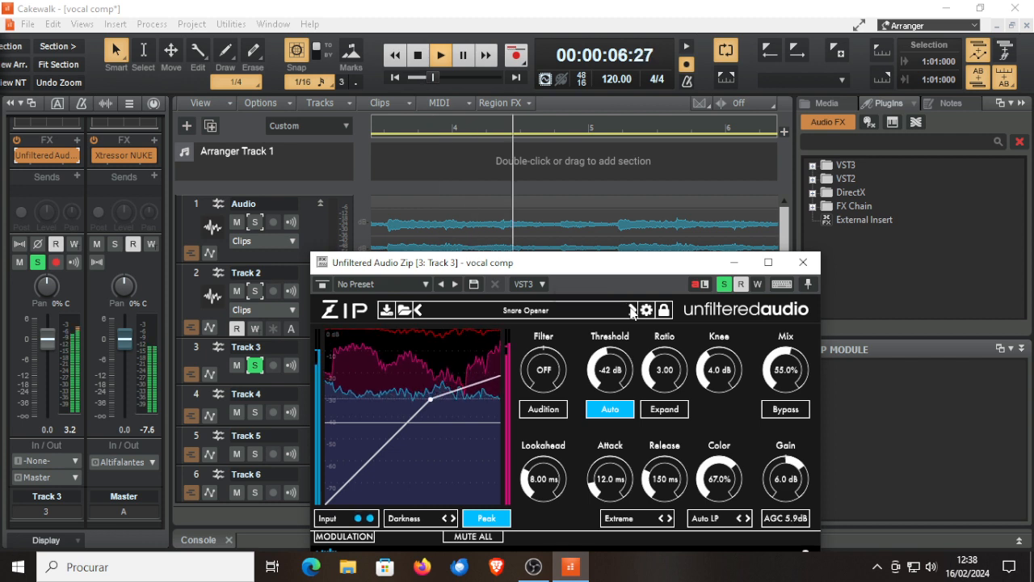
Audition the Heavy presets Break Squash, Double Stacked, Goopy Drums, Heavy, Oblivion and Parallel Squish on Track 3.
click(631, 310)
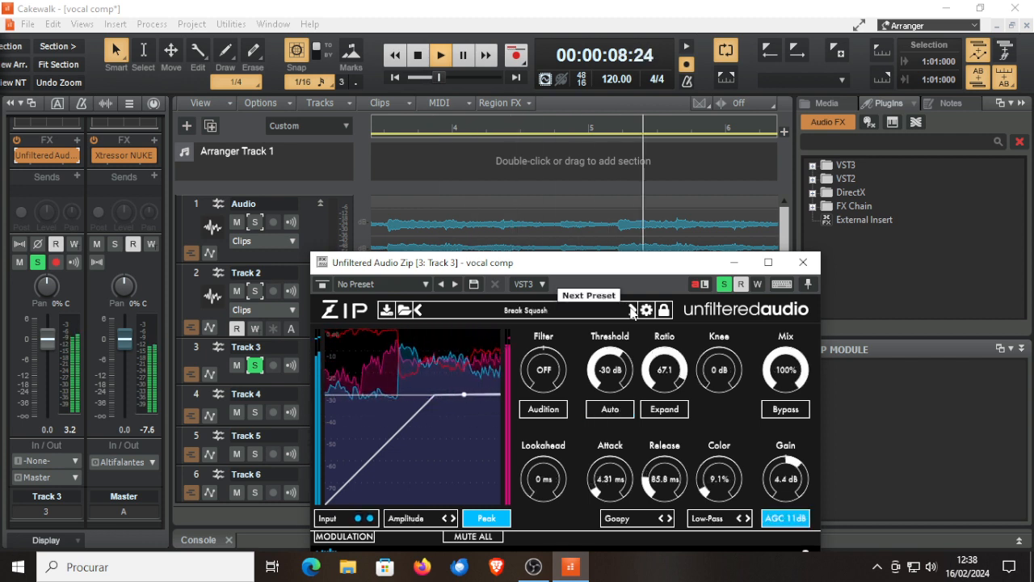
click(632, 310)
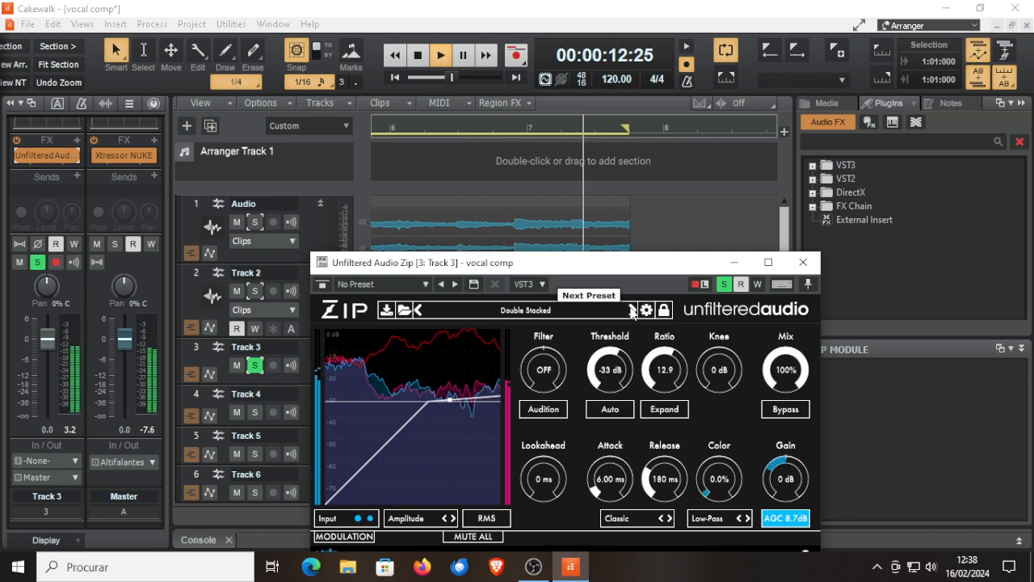
click(632, 310)
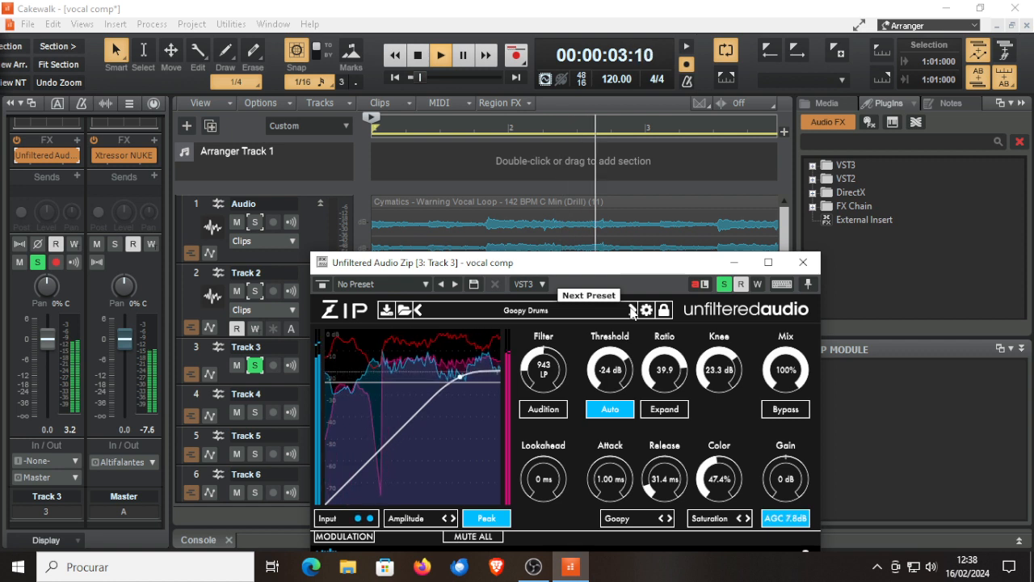
click(632, 310)
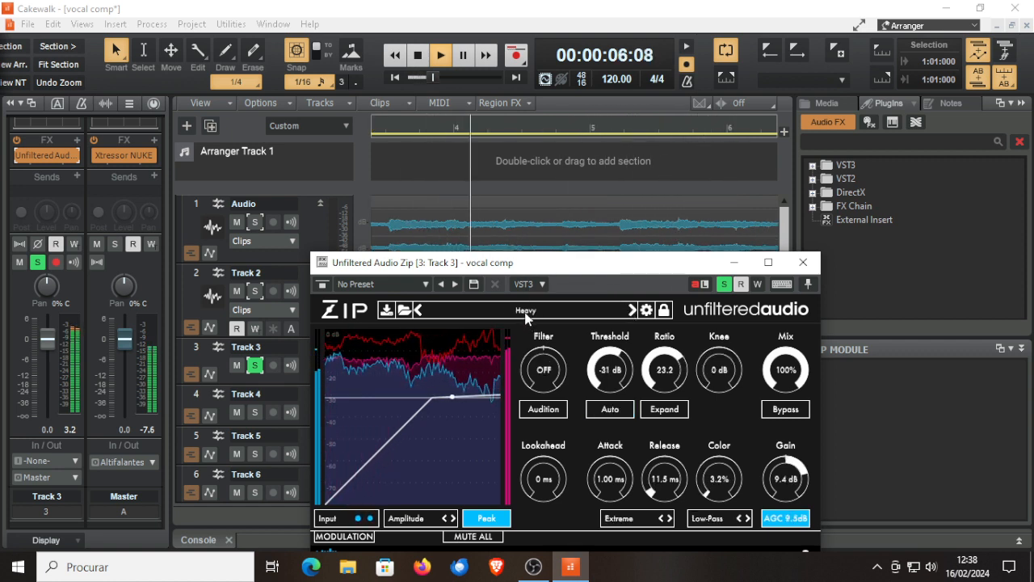
click(632, 311)
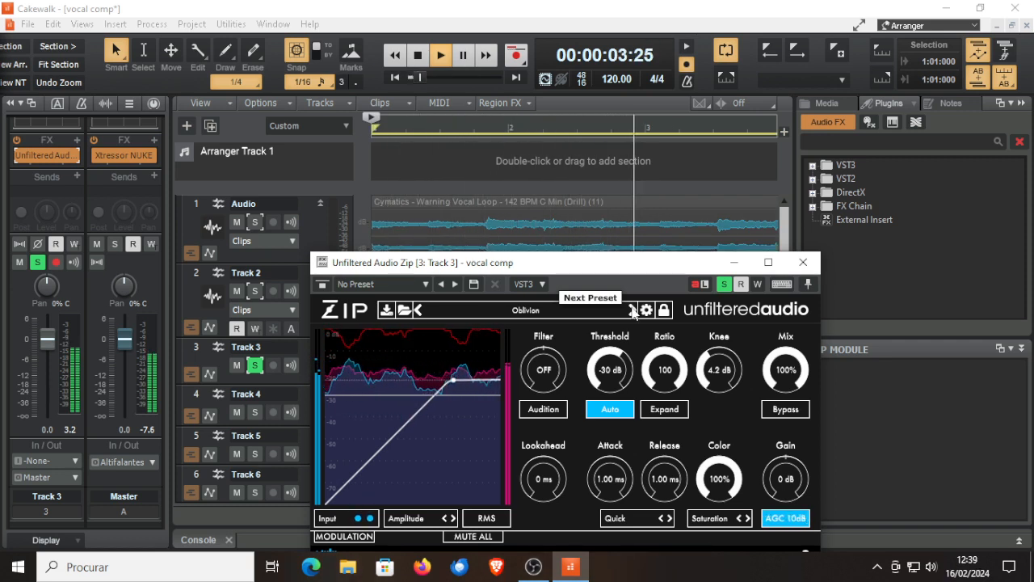
click(633, 311)
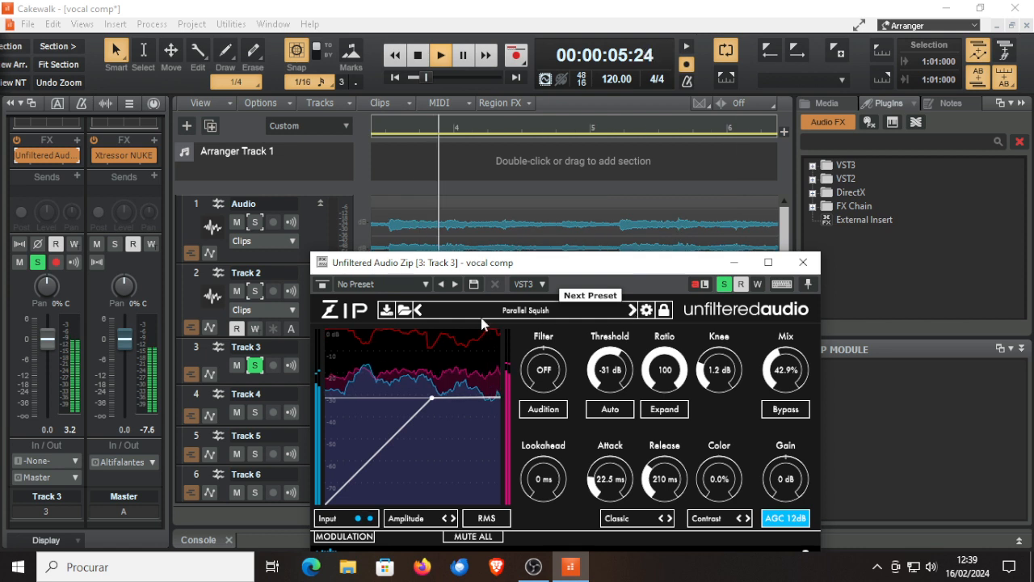
Go back to Oblivion to compare it with Parallel Squish, then advance to the Remove Brightness preset.
click(420, 311)
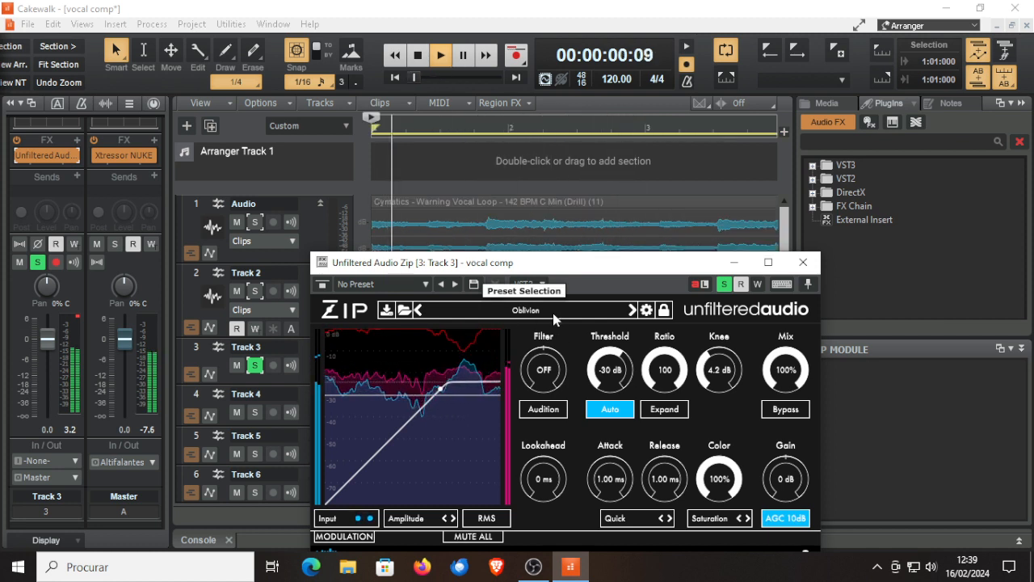
click(632, 311)
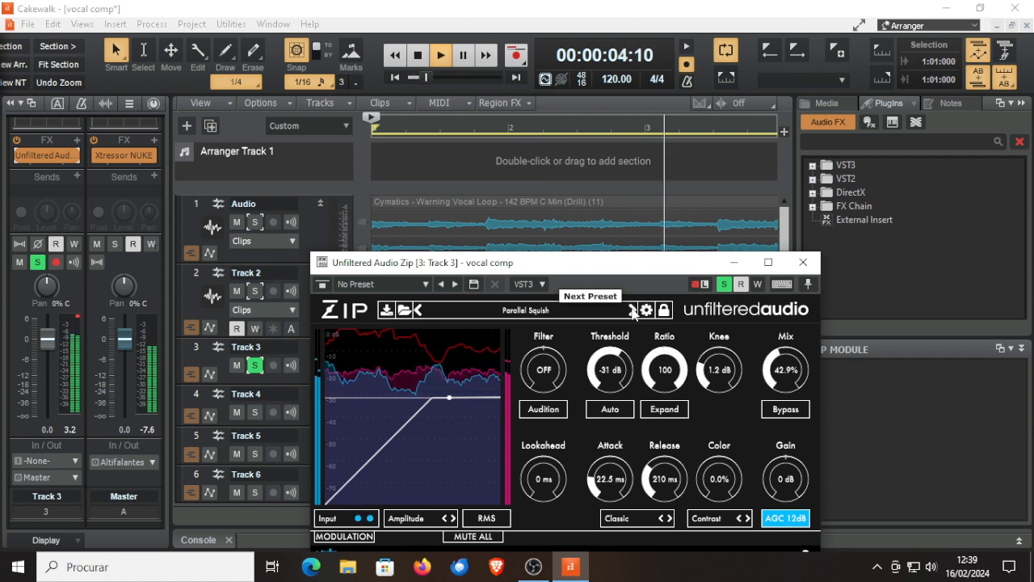
click(633, 311)
click(632, 311)
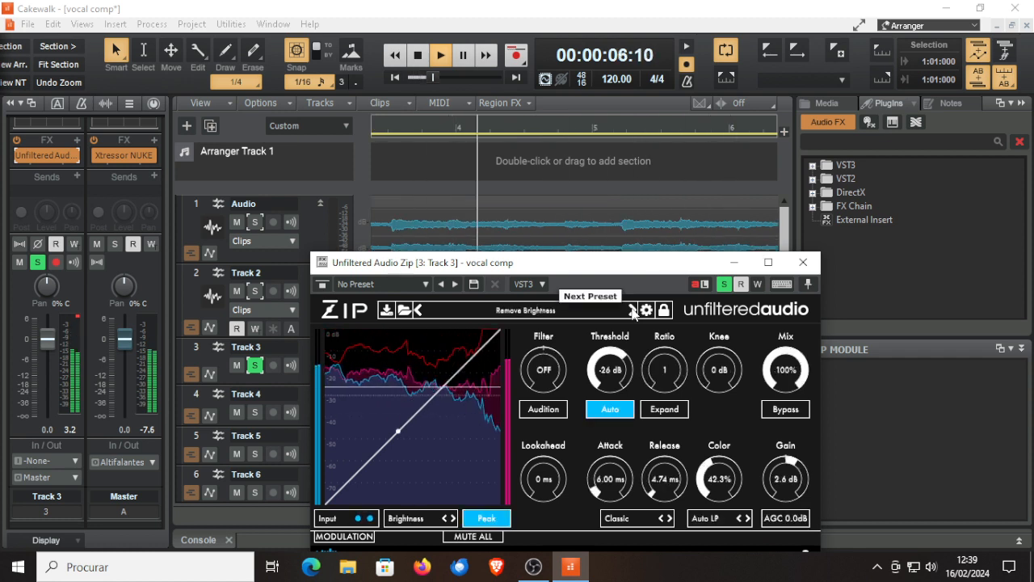
Load Parallel Acid from the Experimental factory presets, then audition Parallelogram and Pew Pew.
click(521, 314)
mouse_move(498, 418)
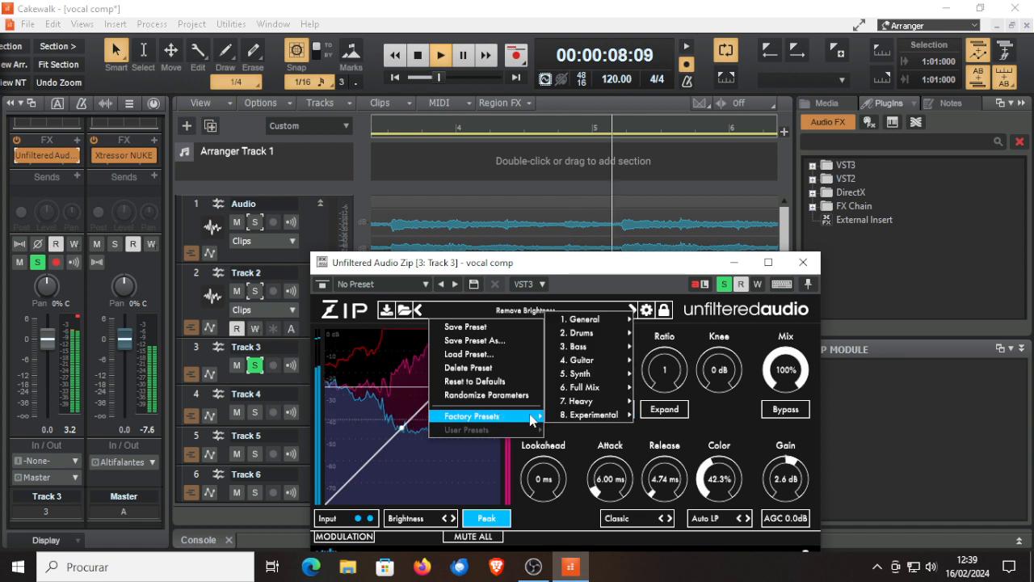
mouse_move(598, 408)
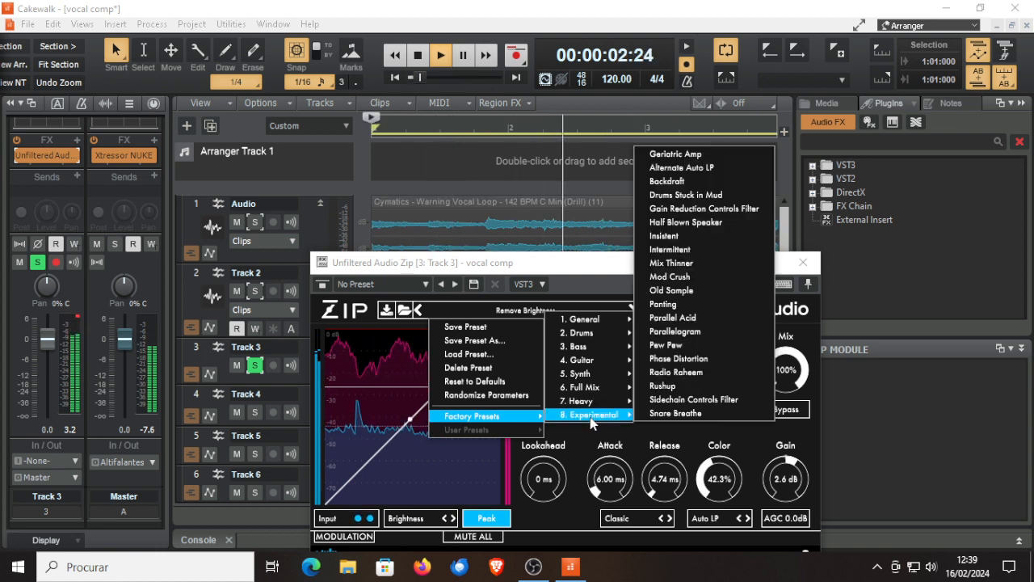
click(695, 319)
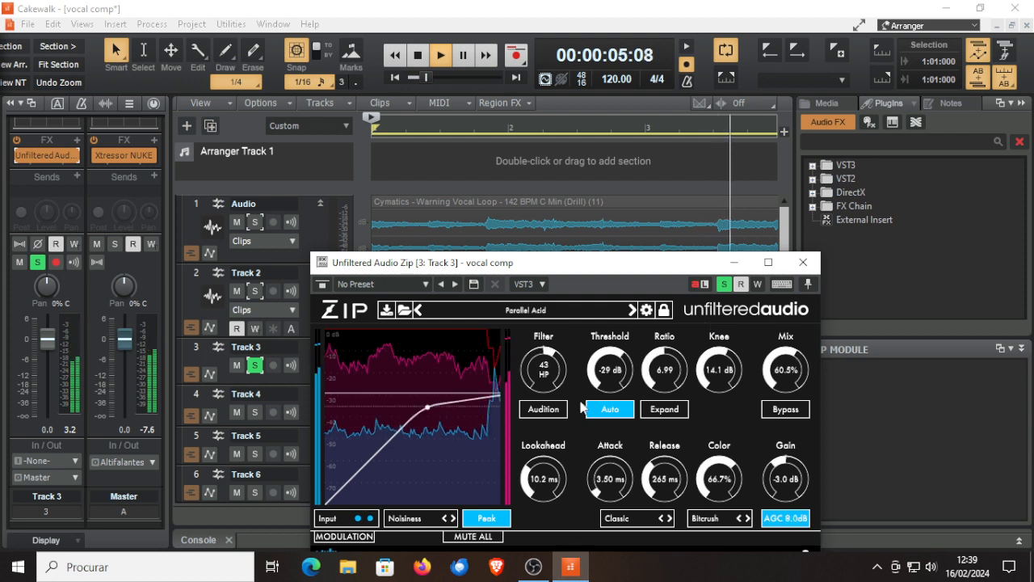
click(633, 310)
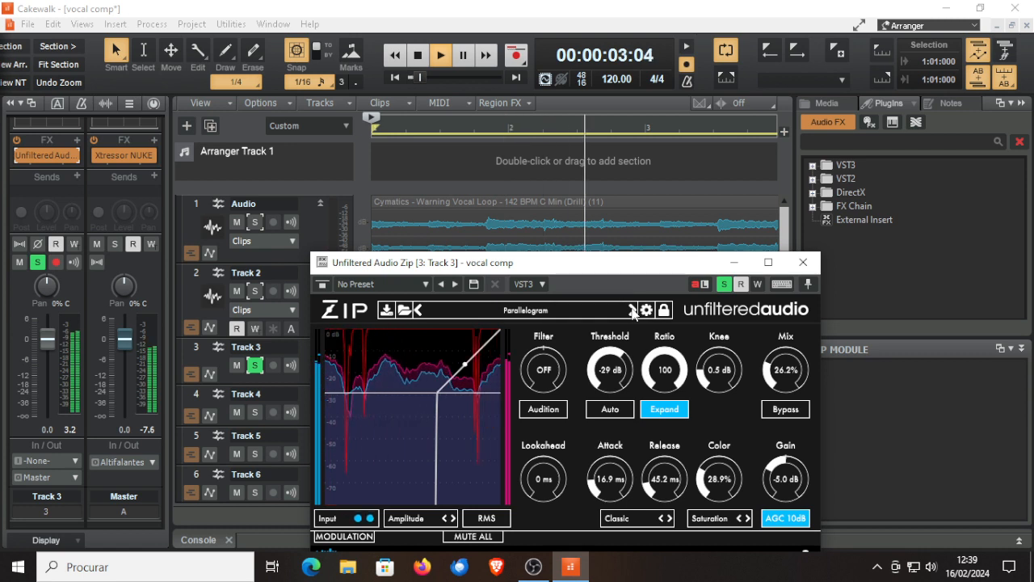
click(632, 310)
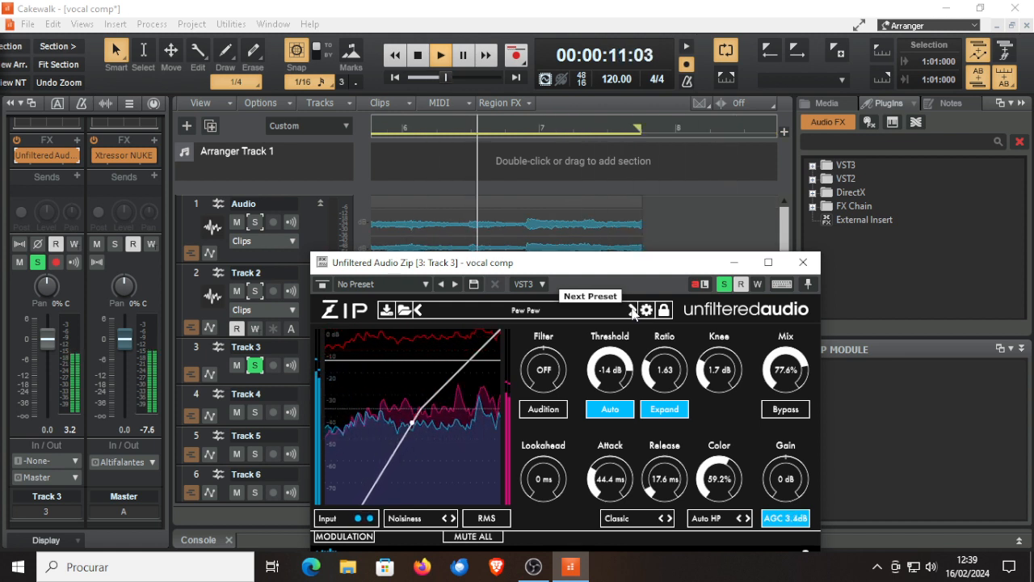
Audition the Experimental presets Phase Distortion, Radio Raheem, Rushup and Sidechain Controls Filter, ending on Snare Breathe.
click(633, 310)
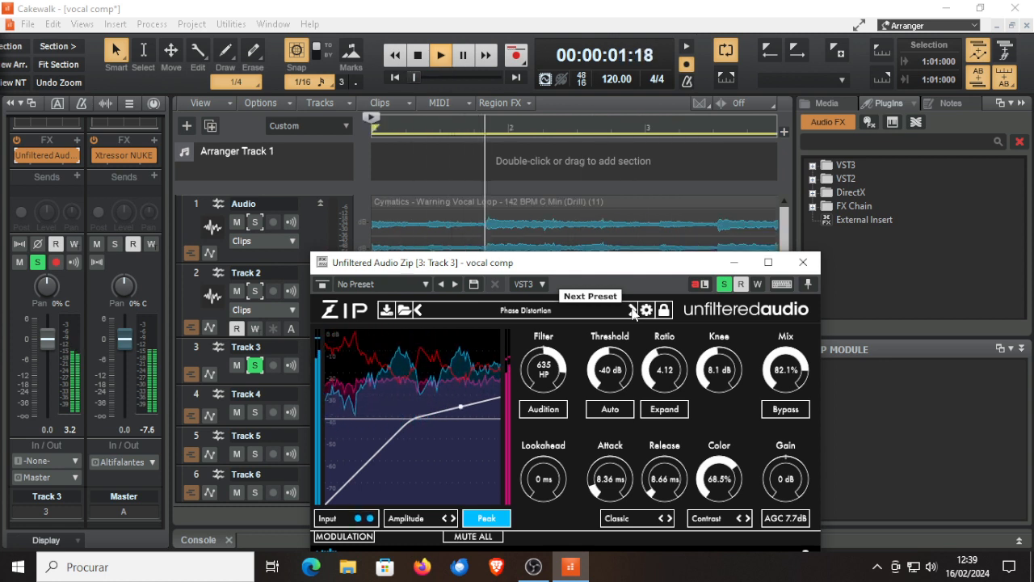
click(632, 310)
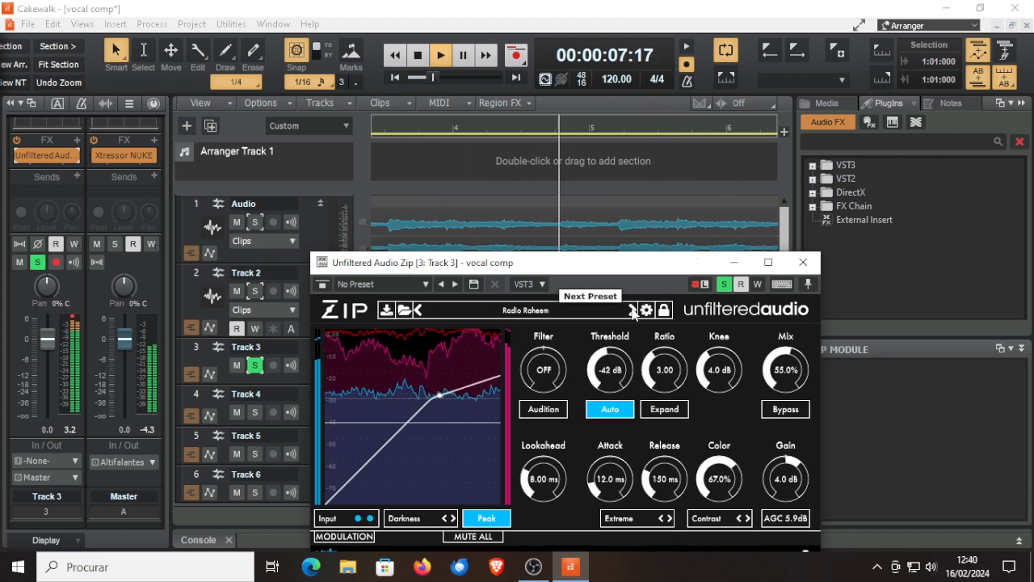
click(633, 310)
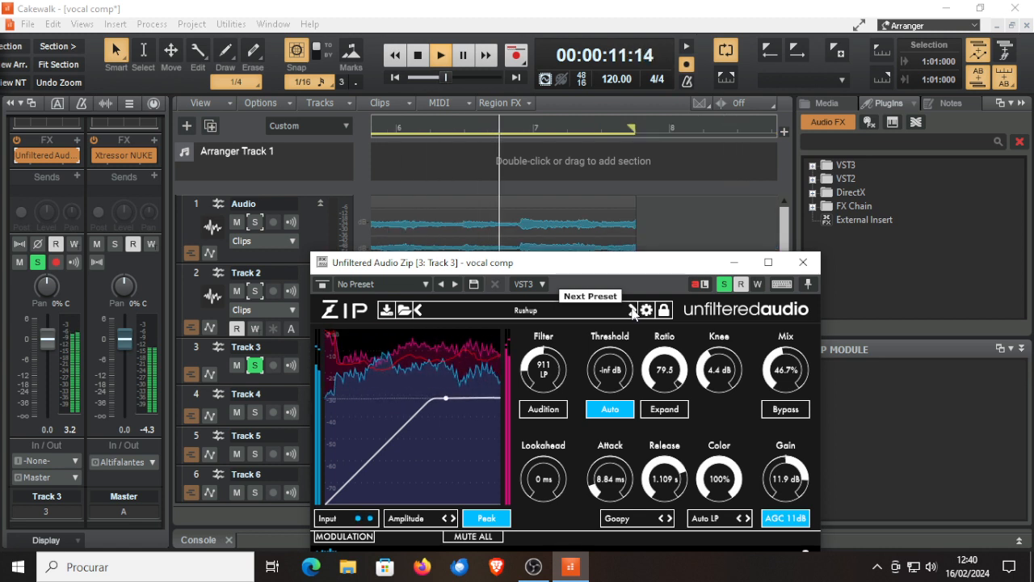
click(633, 311)
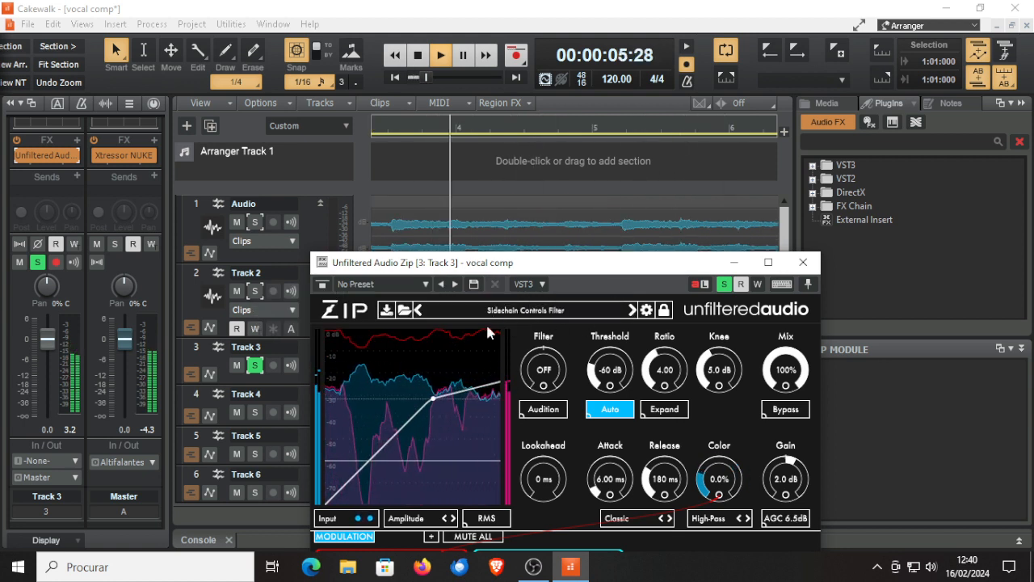
click(634, 311)
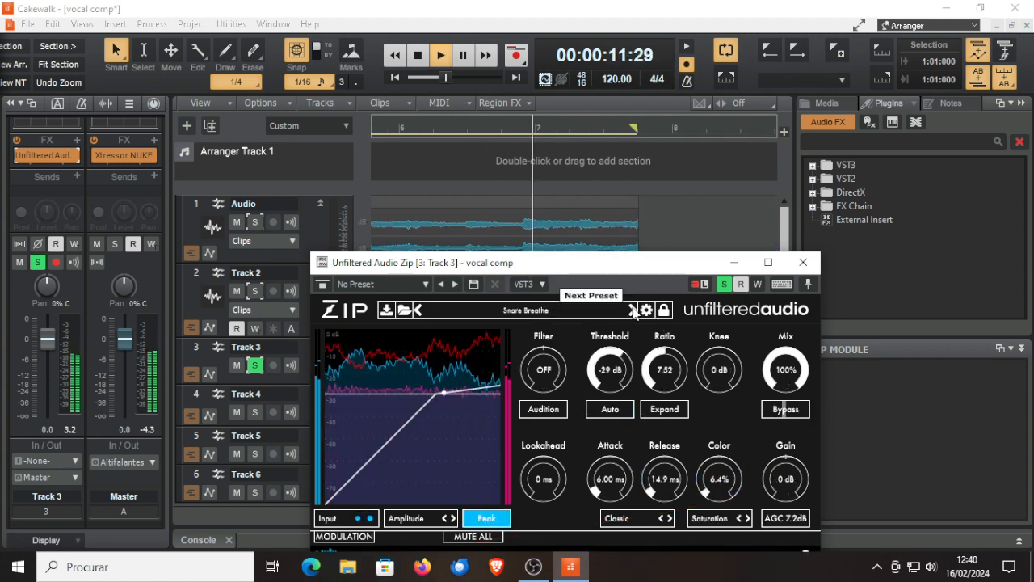
Audition the factory presets A Standard Auto Thresh, A Standard Parallel, Compress on Kick Drum and Digital Highs on Track 3.
click(633, 312)
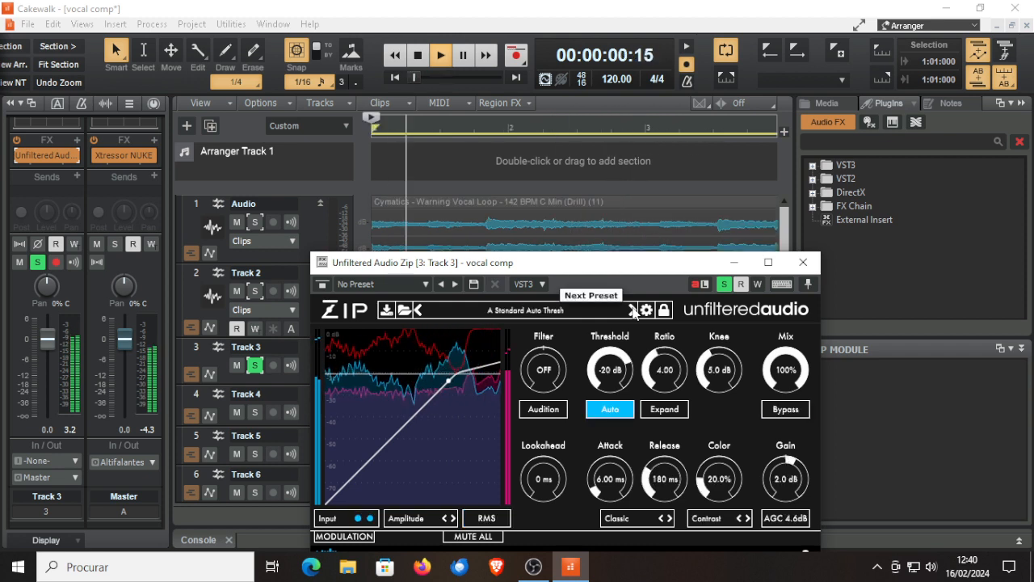
click(634, 312)
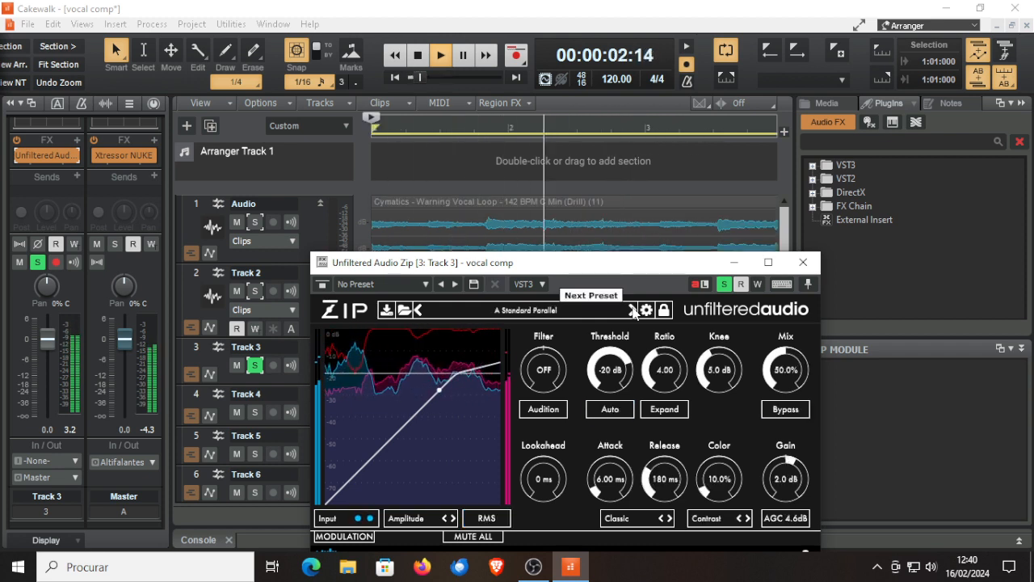
click(634, 312)
click(633, 312)
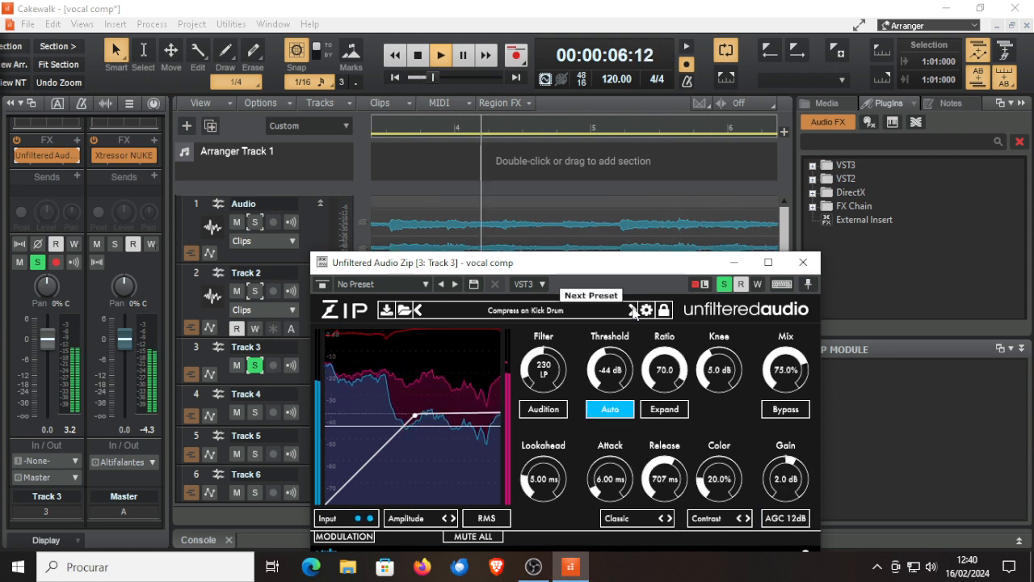
click(633, 312)
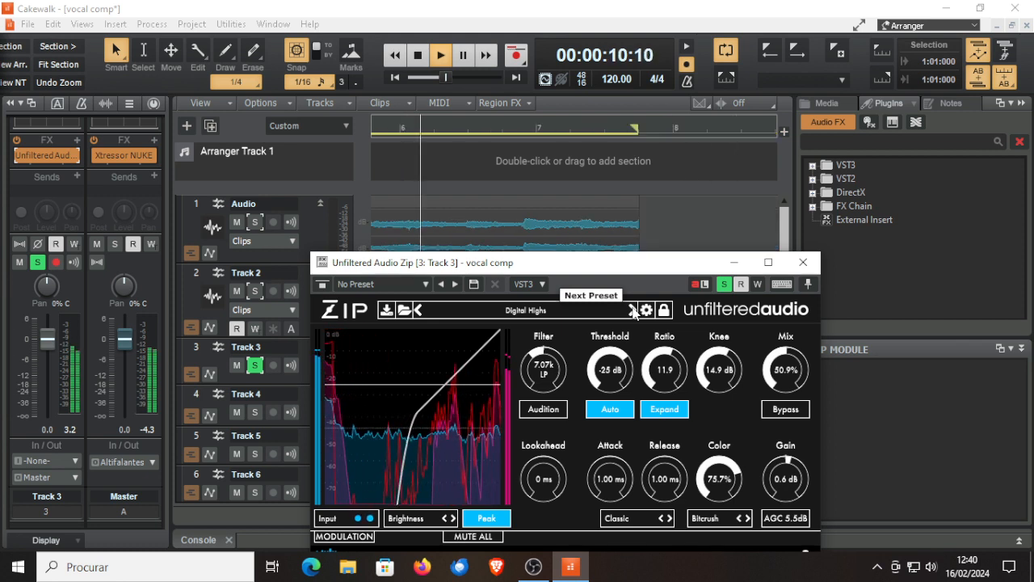
Audition Expansion Automatic Slow, Expansion Automatic and Fast and Light Brightness, settle on Fast and Light Darkness, then close the plug-in and stop playback.
click(634, 311)
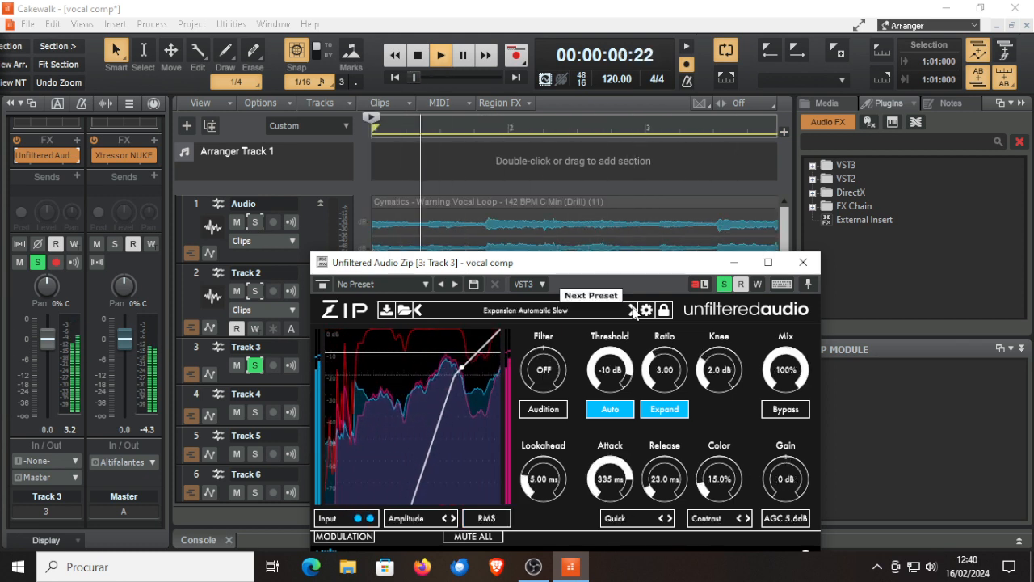
click(633, 312)
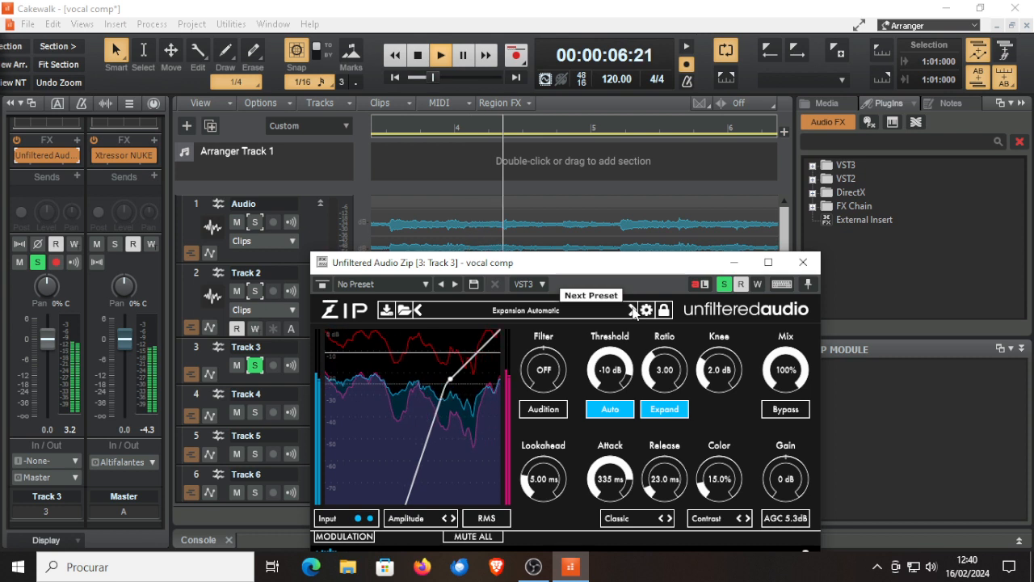
click(633, 312)
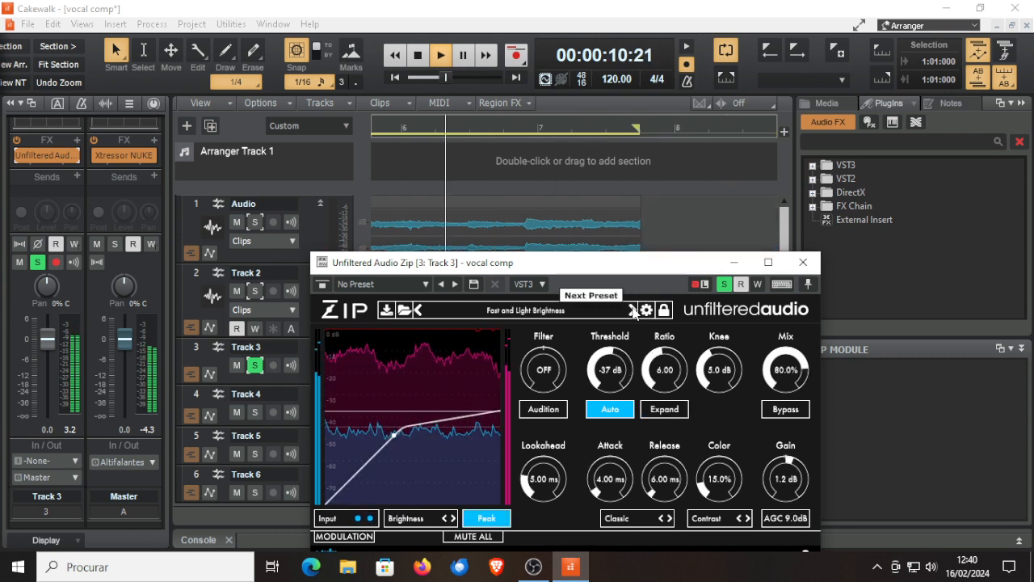
click(634, 312)
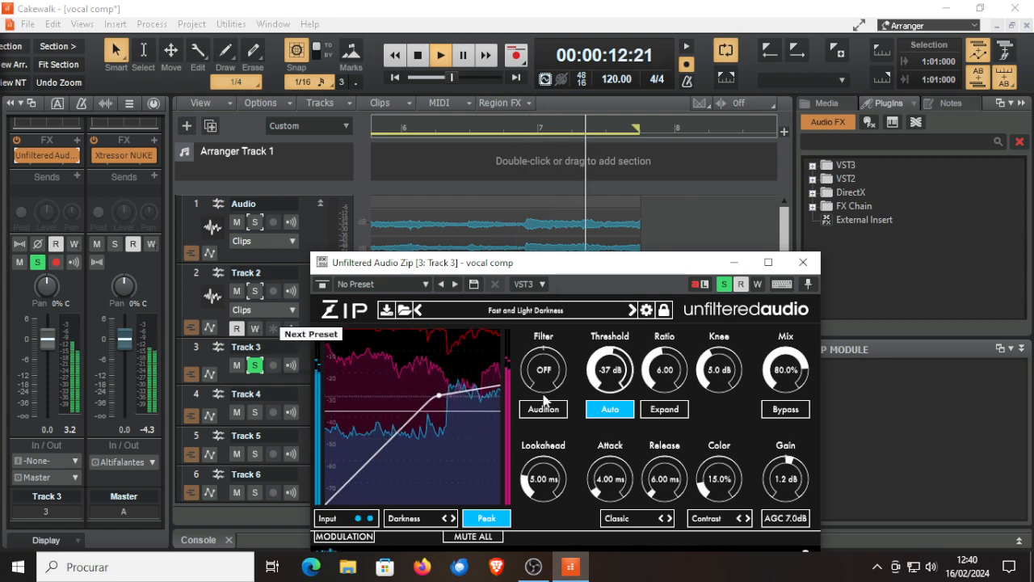
click(802, 262)
click(417, 56)
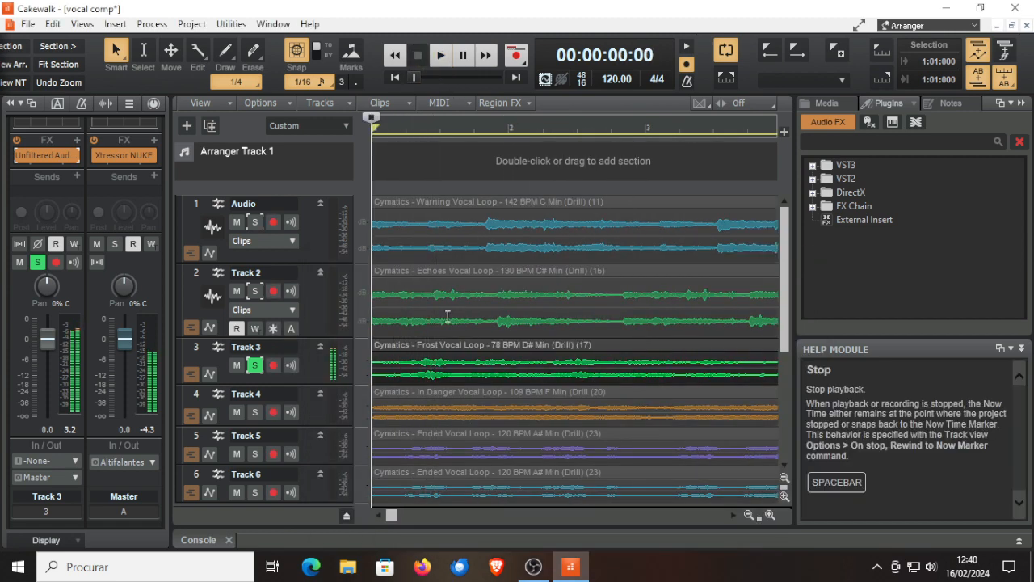
Reopen Zip on Track 3, show its modulation section and route the first Sine LFO to Attack.
double_click(47, 154)
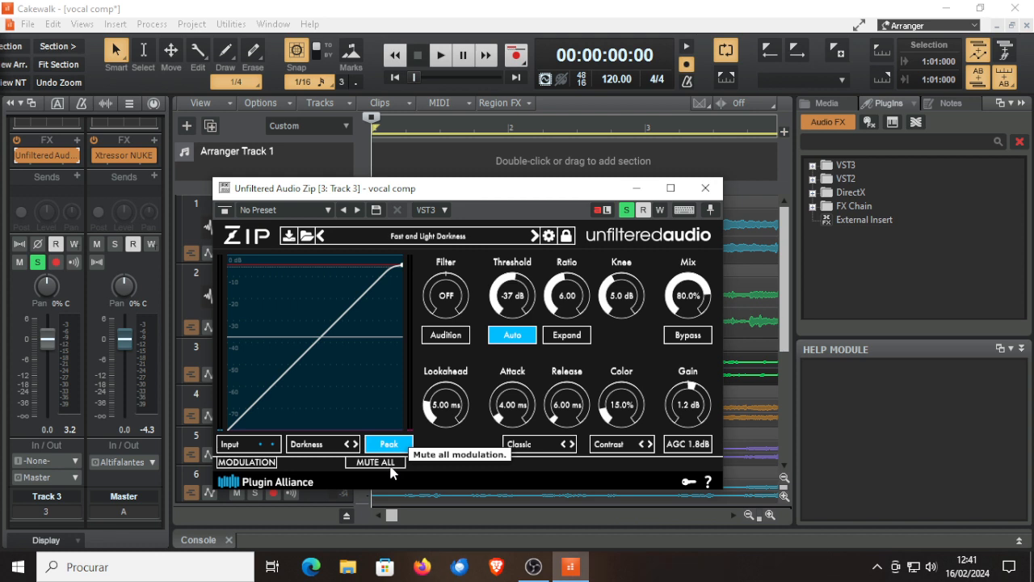
mouse_move(297, 351)
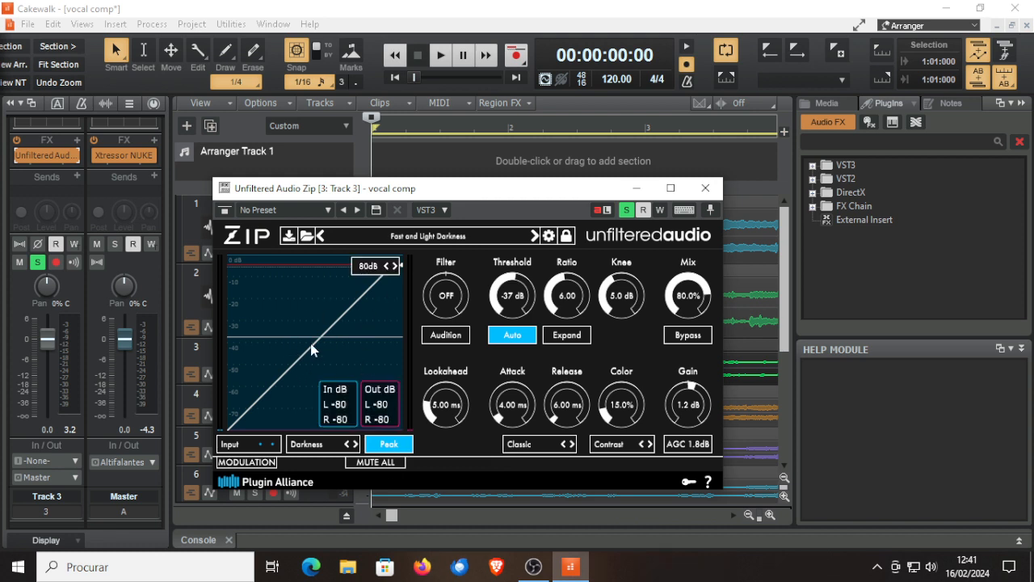
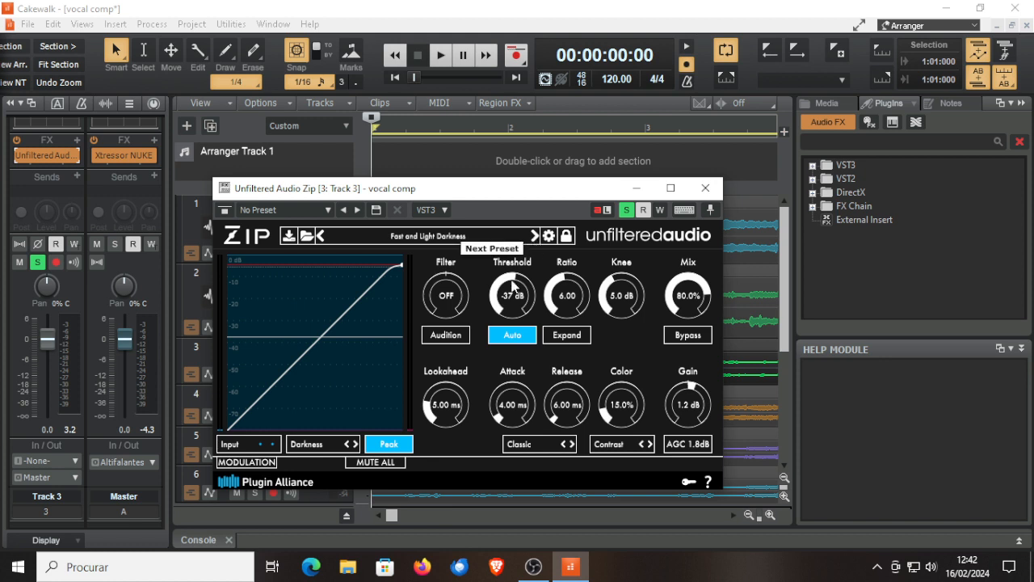
click(251, 462)
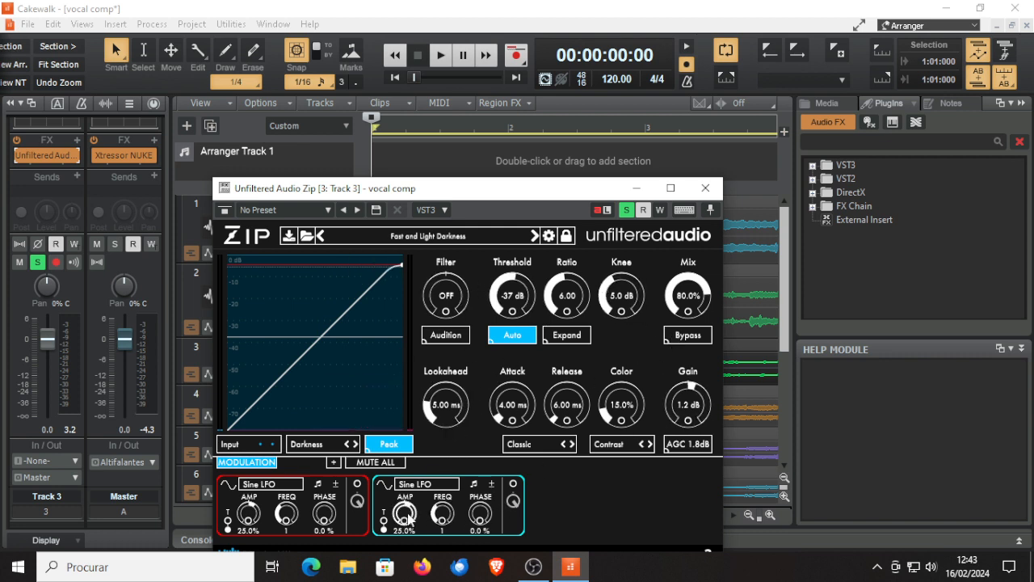
drag(370, 484, 515, 425)
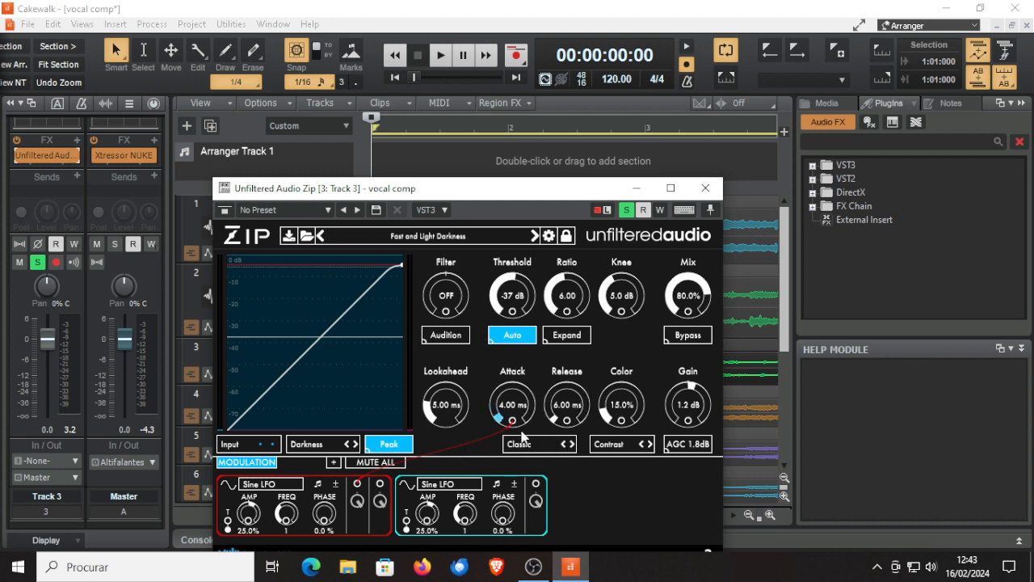
Try Noisiness detection, return to Darkness, and route the first Sine LFO to Release, Threshold, Ratio and the second LFO's trigger input.
click(348, 445)
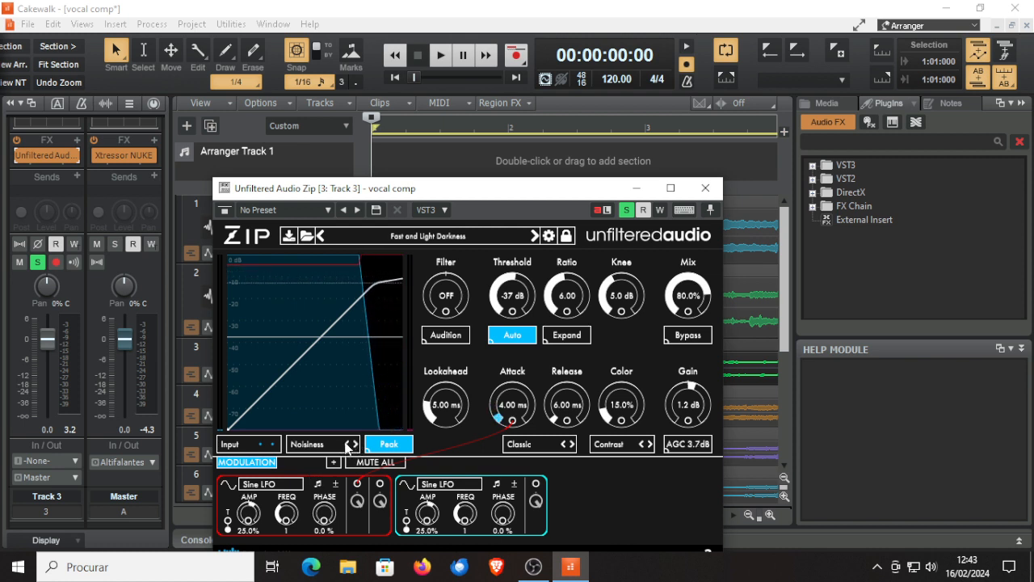
click(347, 445)
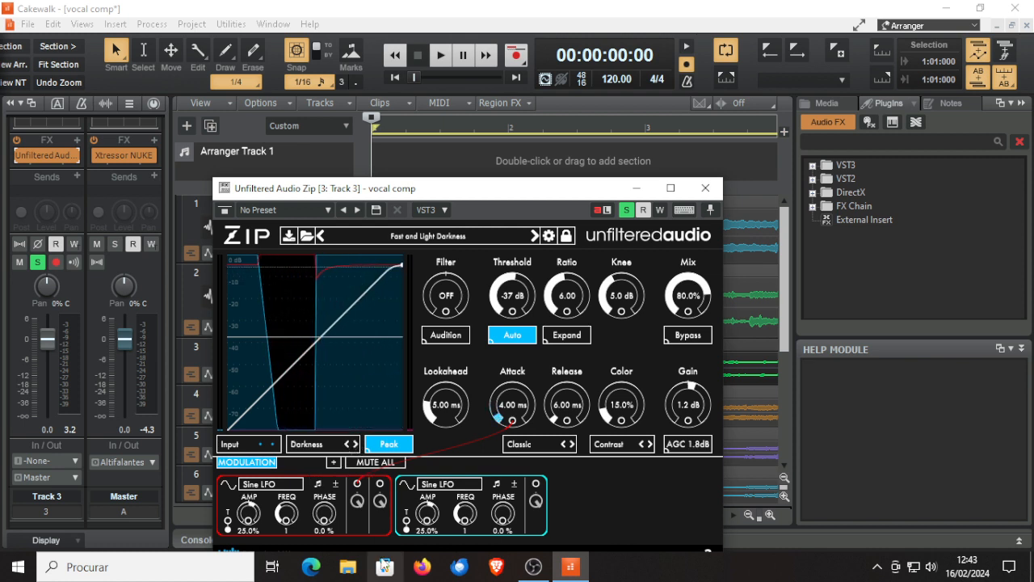
drag(379, 483, 570, 422)
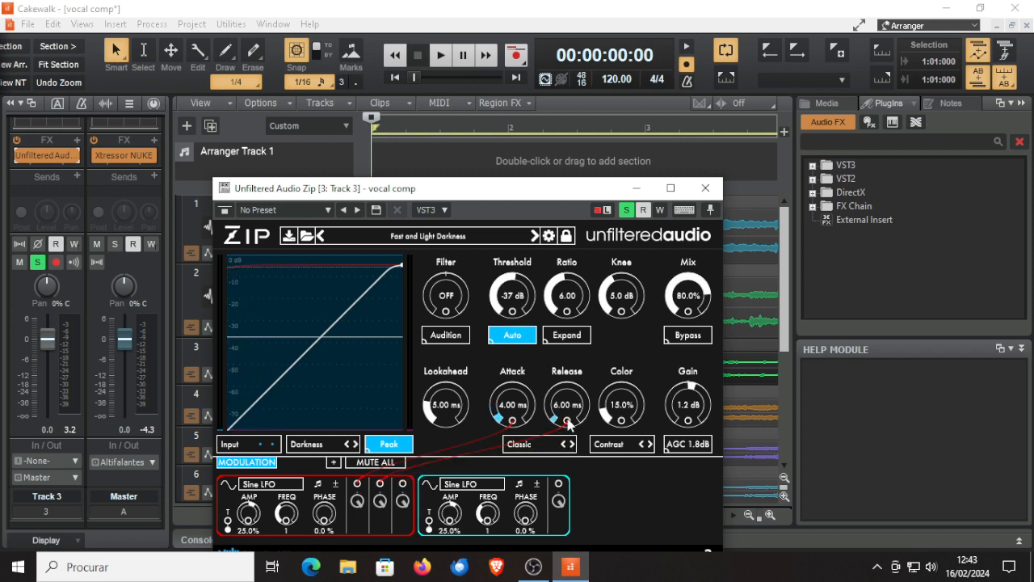
drag(402, 483, 512, 295)
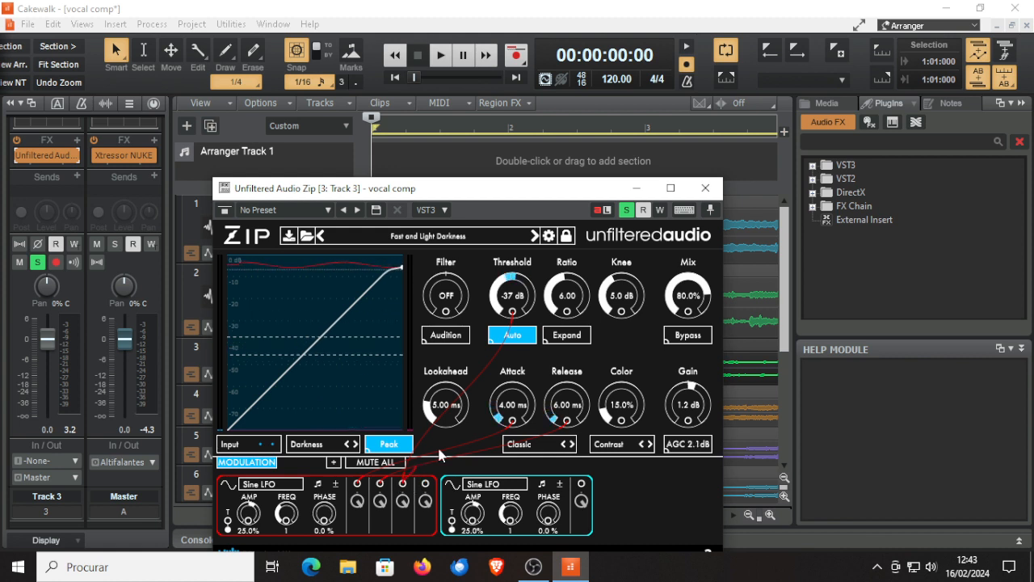
drag(439, 455, 568, 314)
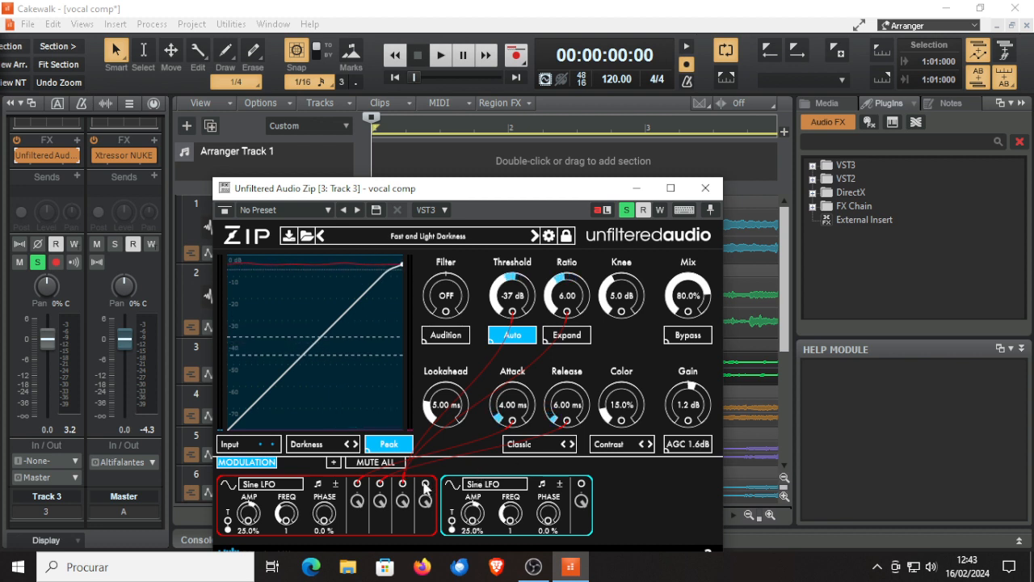
drag(426, 485, 452, 522)
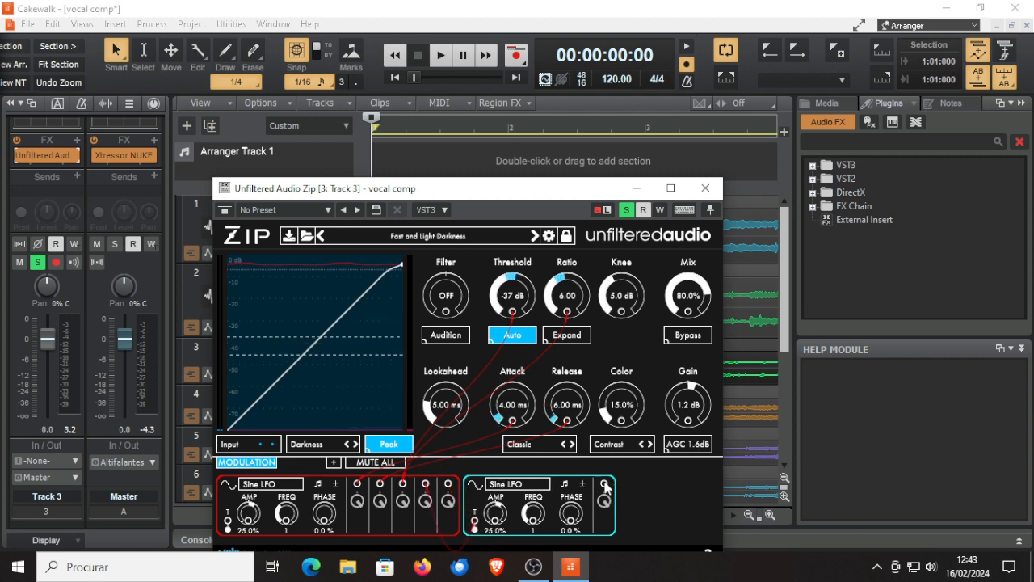
Route the second LFO to Knee and Color, and change its type to Square LFO.
drag(606, 485, 622, 311)
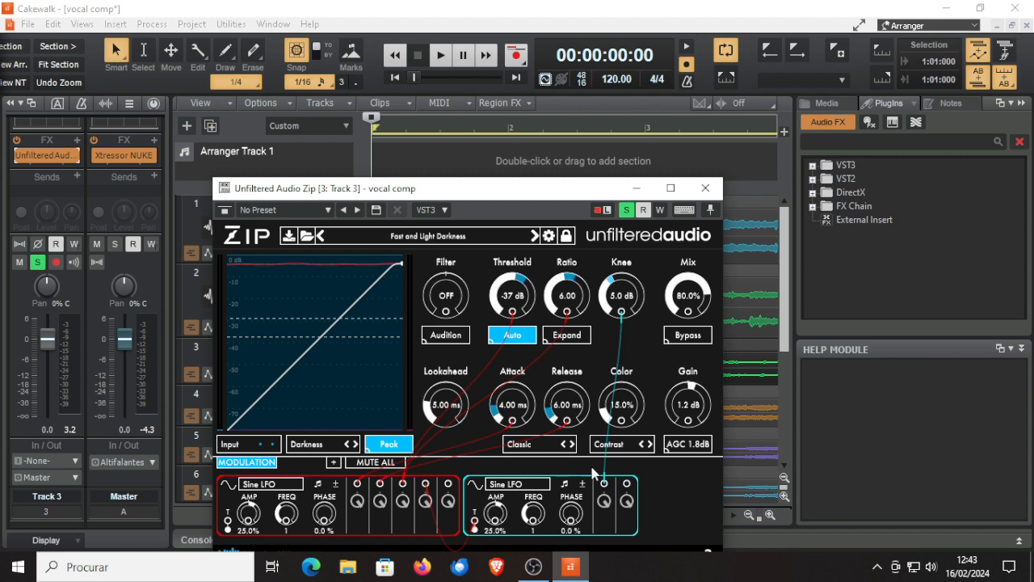
click(509, 489)
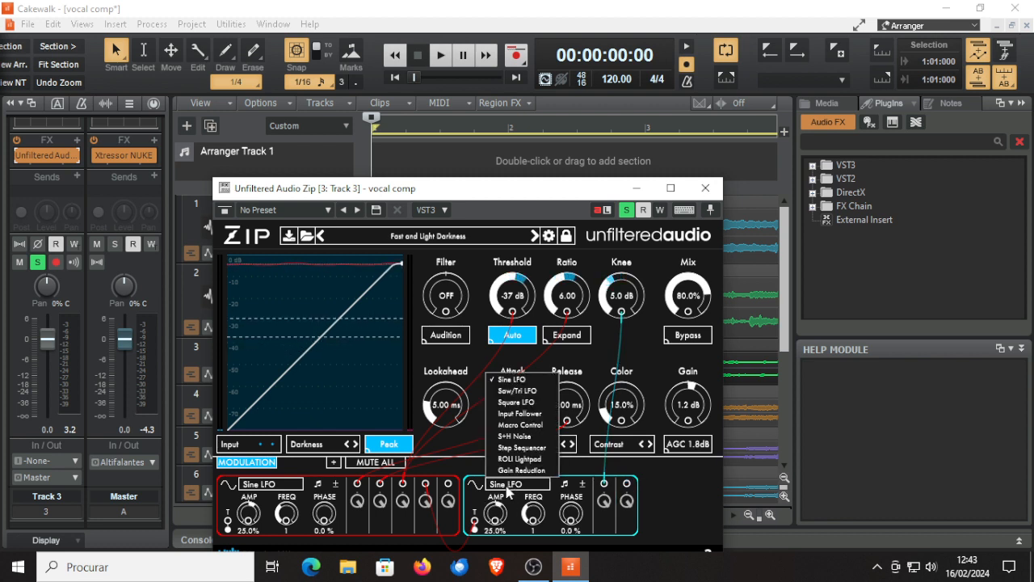
click(517, 388)
drag(642, 483, 624, 426)
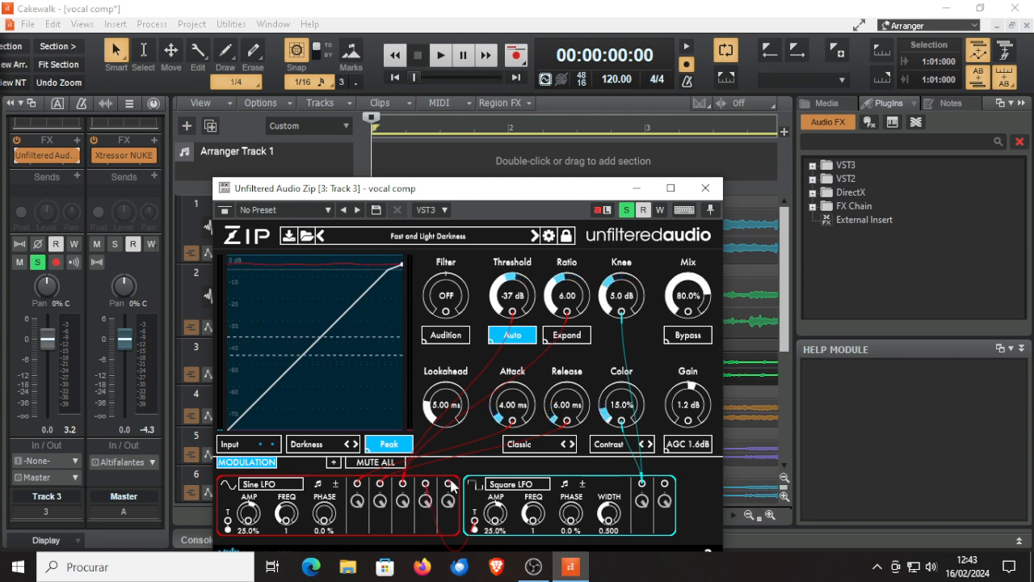
Route the first Sine LFO to the Square LFO's Amp, and the Square LFO to the first LFO's Freq and to Mix.
drag(449, 484, 495, 522)
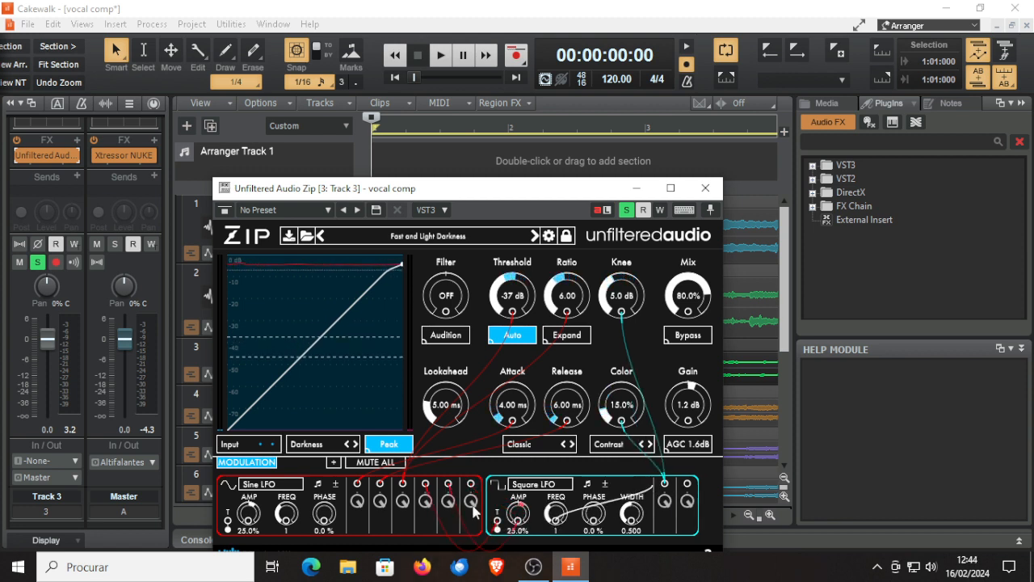
drag(288, 522, 692, 485)
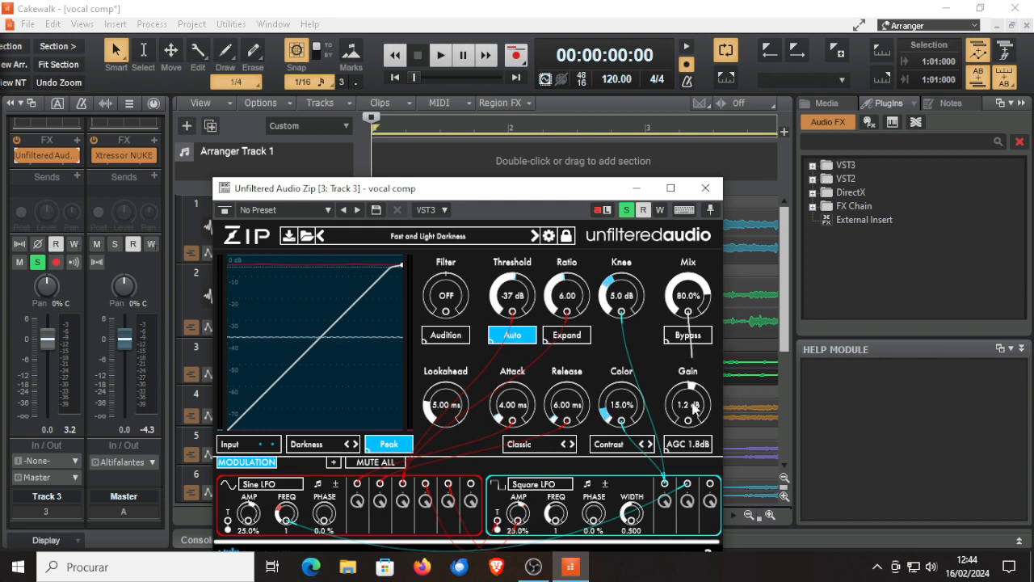
drag(692, 404, 688, 482)
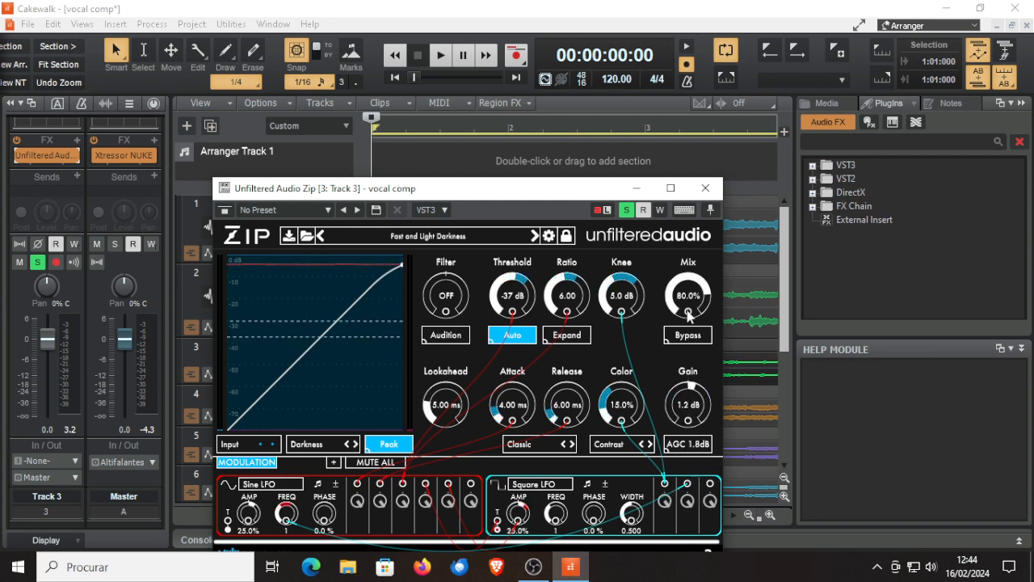
drag(689, 315, 687, 485)
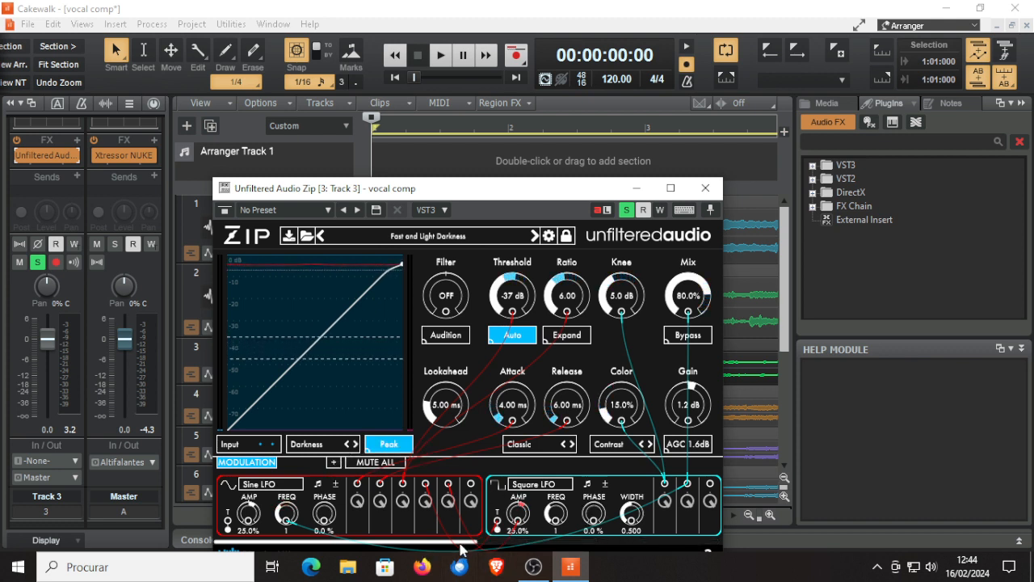
Route the Square LFO to the third modulator's trigger, change that modulator to Input Follower and connect it to the fourth LFO's trigger.
drag(459, 543, 700, 542)
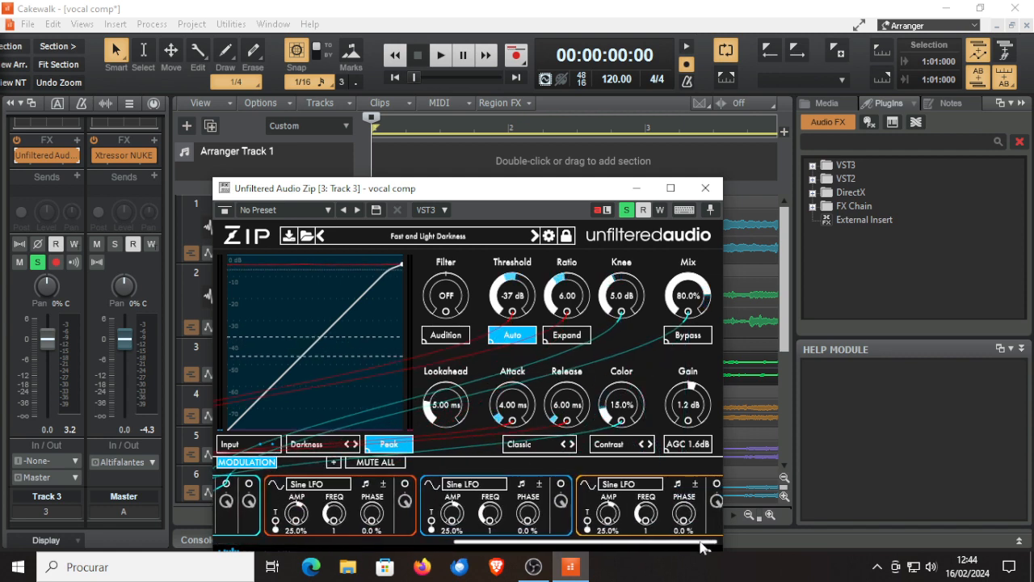
drag(249, 484, 275, 520)
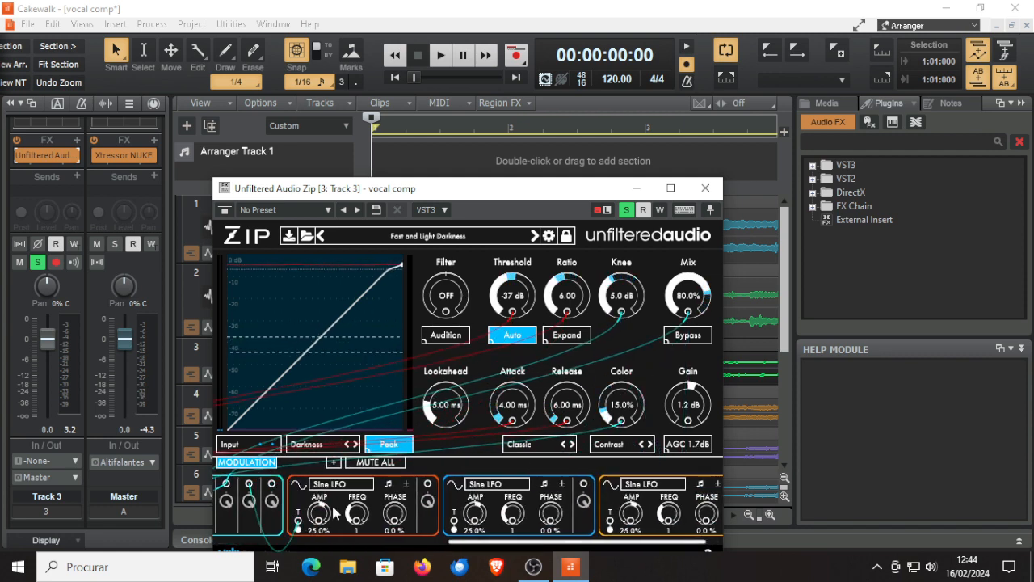
click(335, 485)
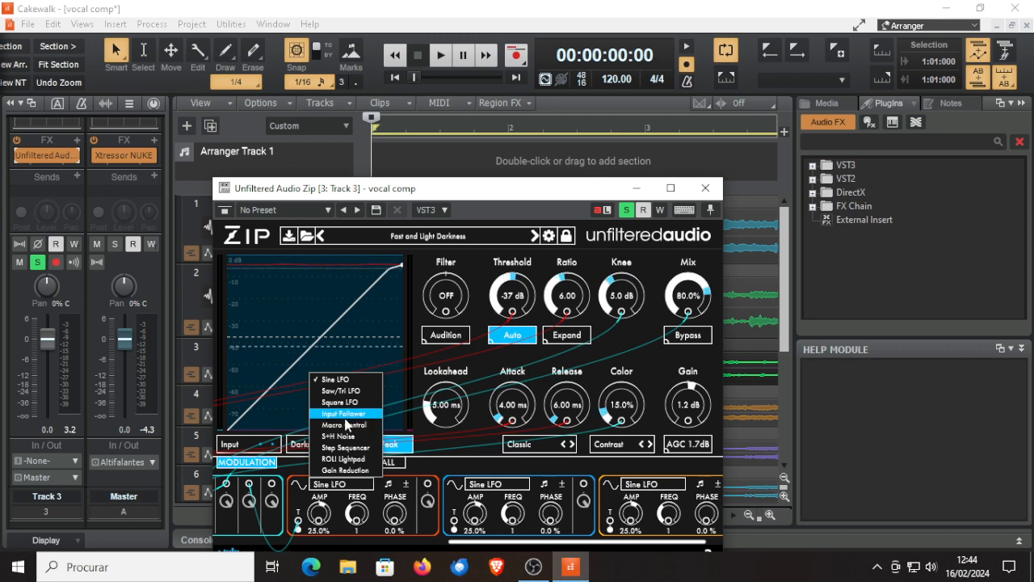
click(345, 415)
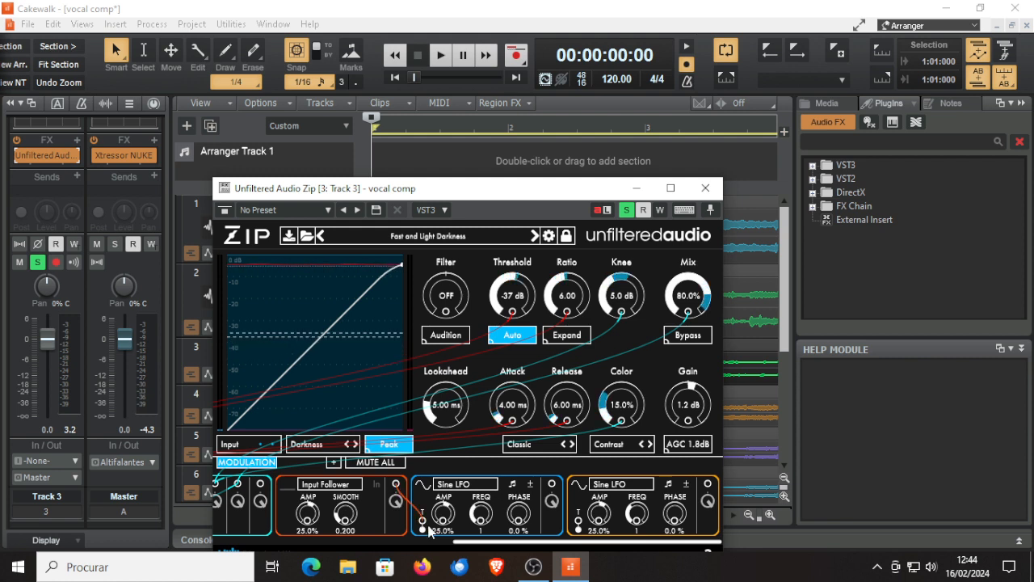
drag(429, 531, 423, 523)
Collapse the Input Follower, route the fourth Sine LFO to the fifth LFO's trigger and toggle the fifth LFO's bipolar mode.
click(288, 489)
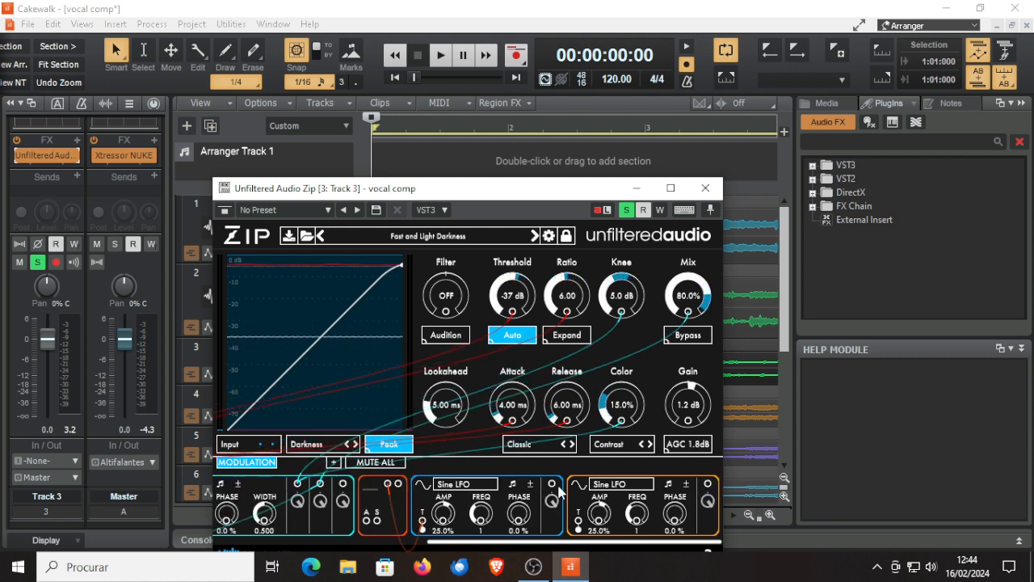
drag(578, 524, 579, 523)
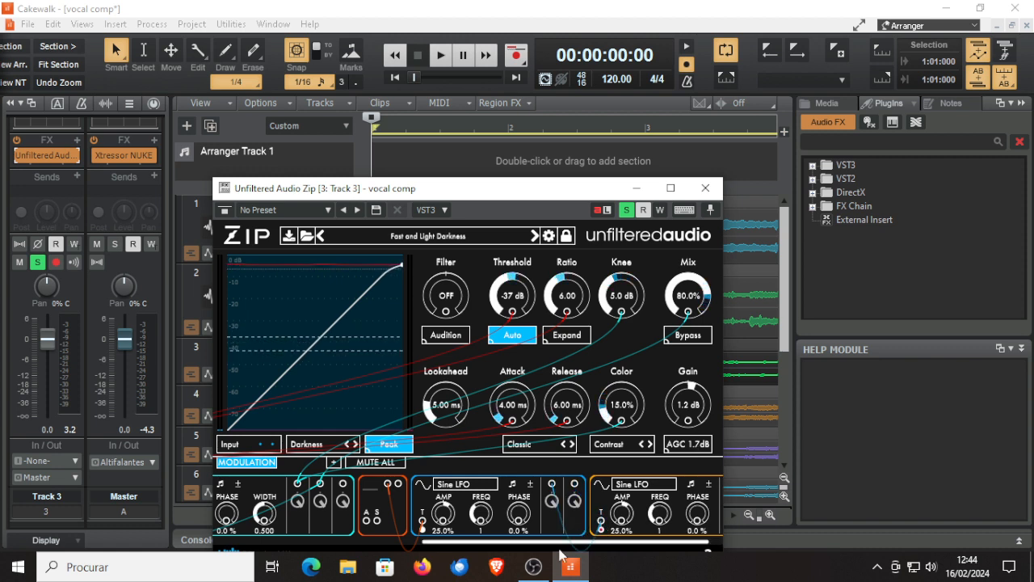
drag(477, 547, 492, 546)
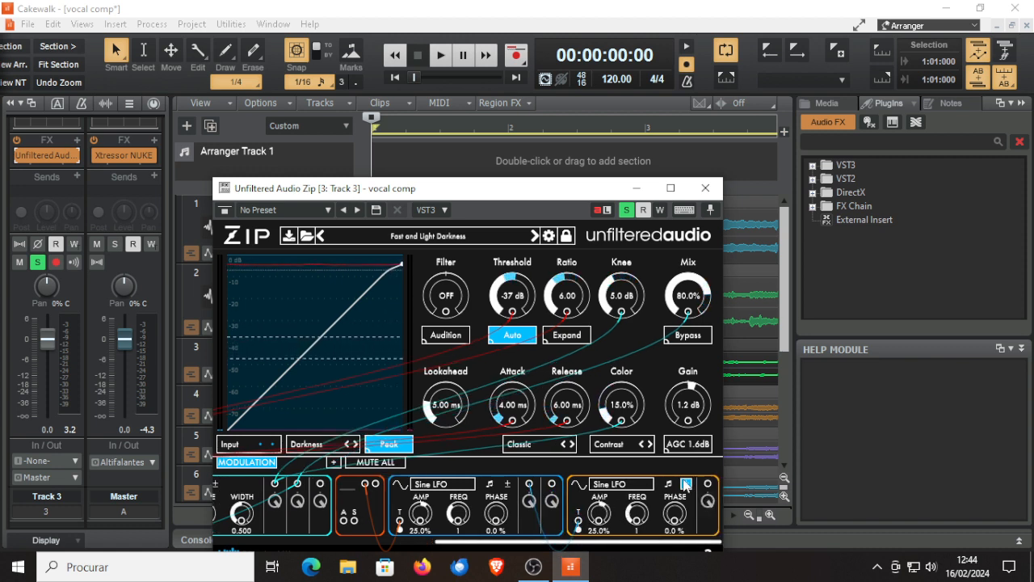
click(686, 485)
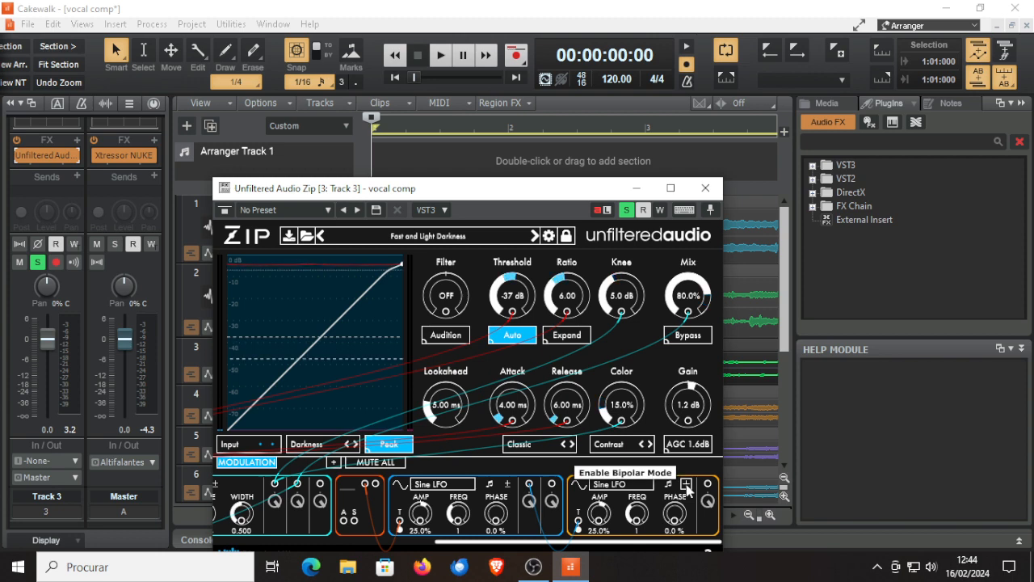
Change the fifth modulator to Step Sequencer and draw step levels that rise over the first steps and taper off toward the last.
click(622, 484)
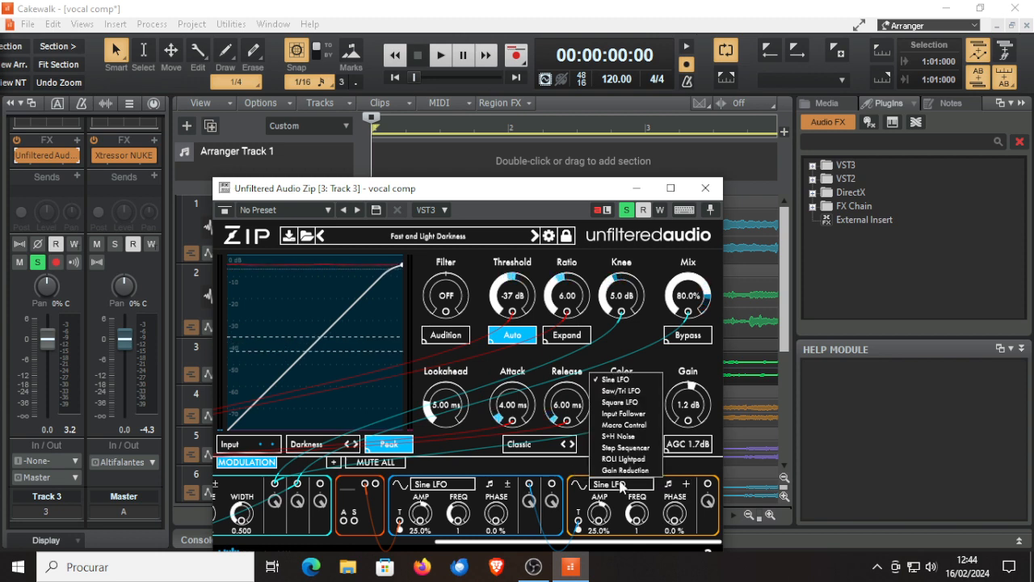
click(612, 450)
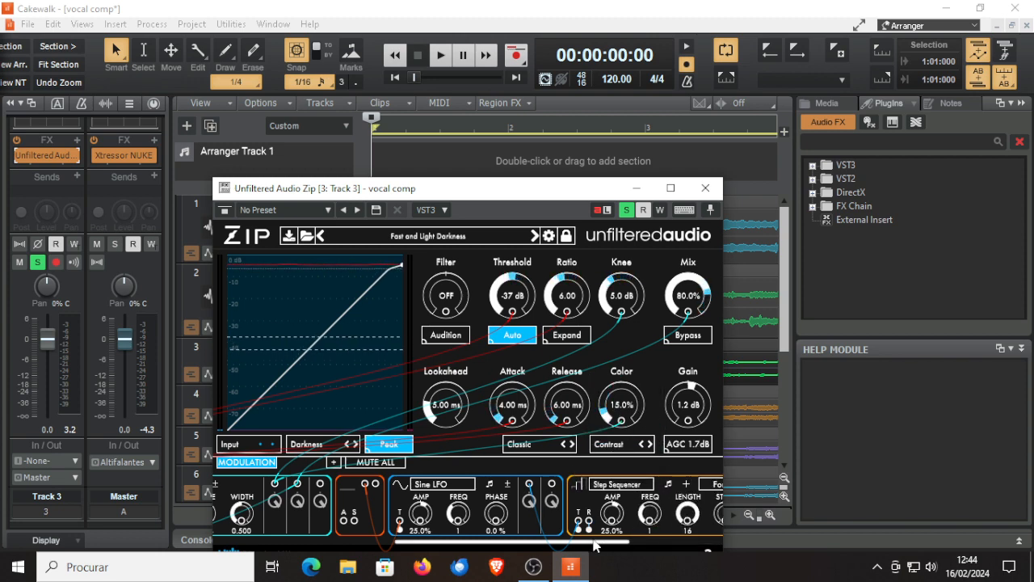
drag(594, 545, 700, 547)
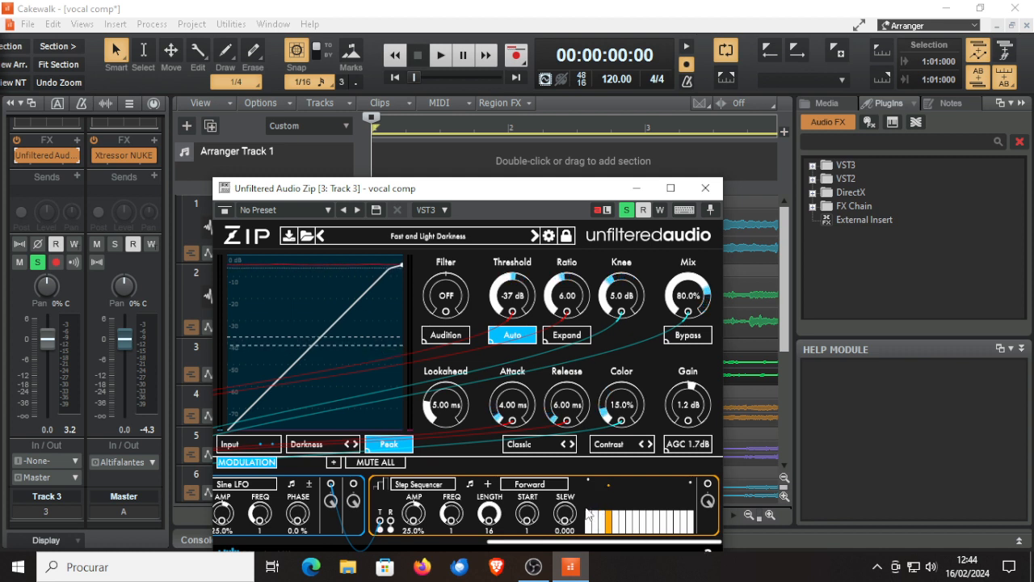
mouse_move(589, 517)
mouse_down()
mouse_move(607, 489)
mouse_move(635, 485)
mouse_move(649, 517)
mouse_move(695, 534)
mouse_up()
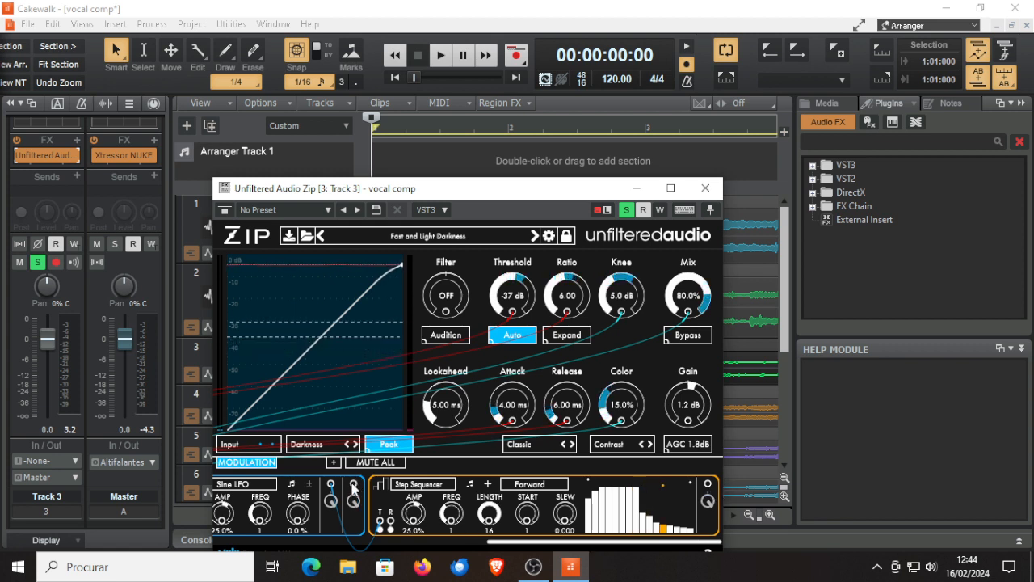
Connect the fourth Sine LFO to the Step Sequencer's R input and, during playback, set the sequencer's direction to Reverse.
drag(354, 487, 413, 515)
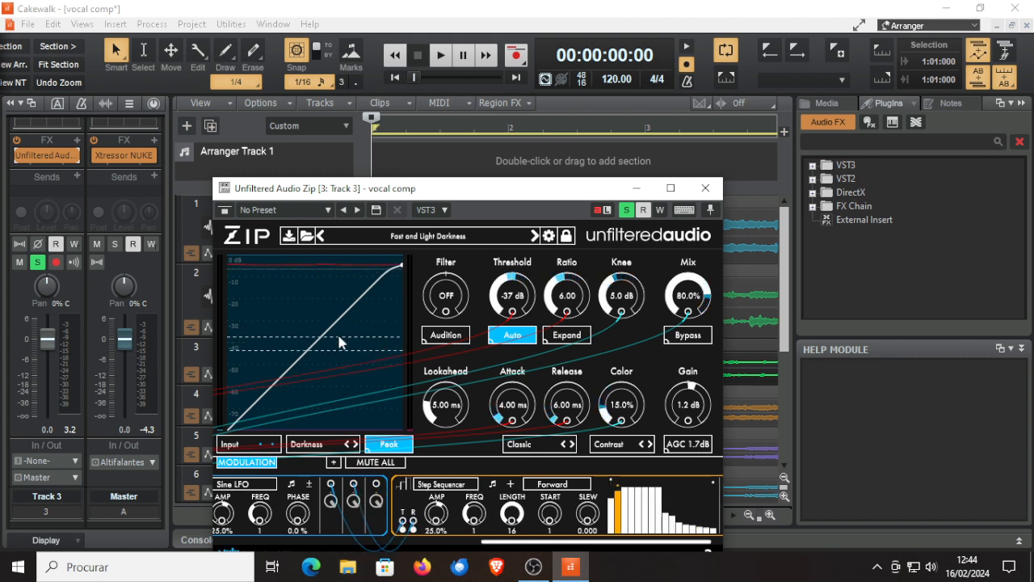
click(440, 55)
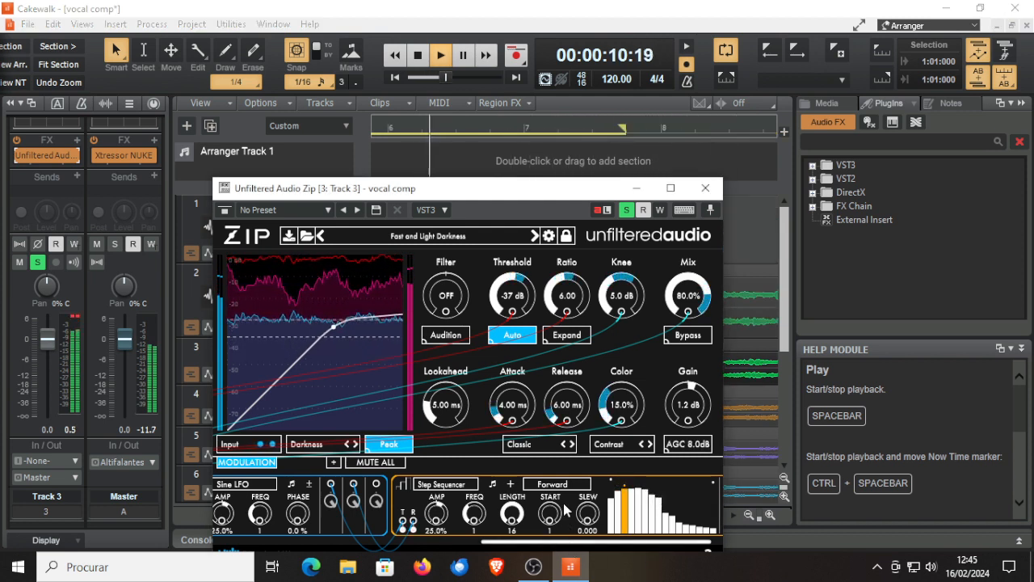
click(538, 488)
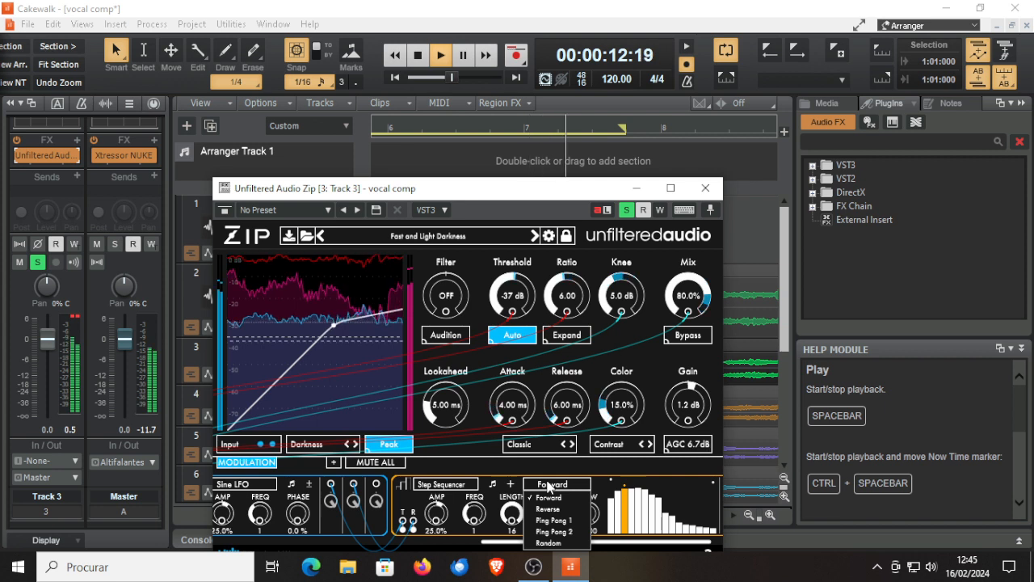
click(548, 510)
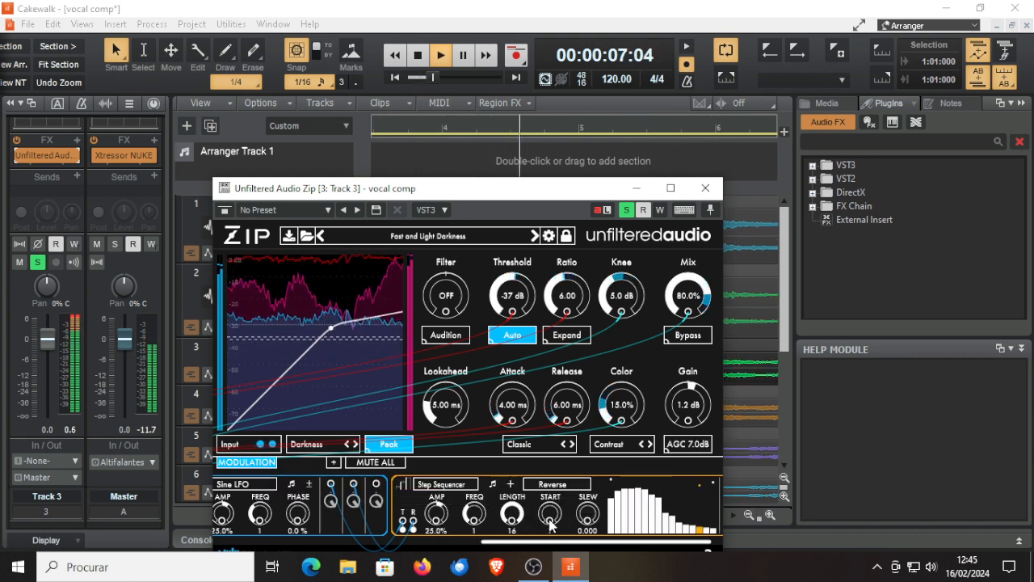
Route the fourth Sine LFO to the Step Sequencer's Start, Slew and Length parameters.
drag(350, 495, 376, 484)
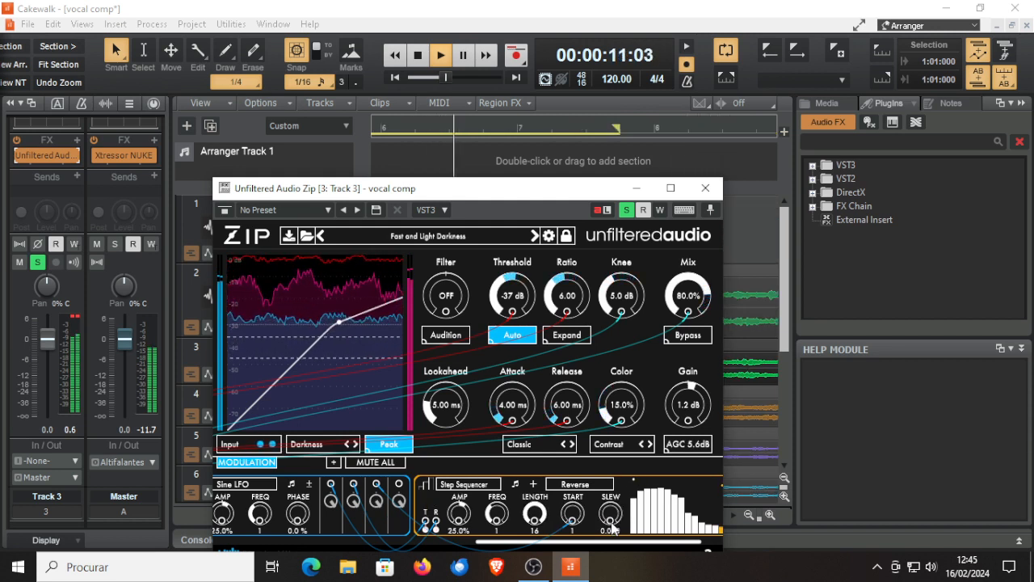
drag(610, 521, 399, 484)
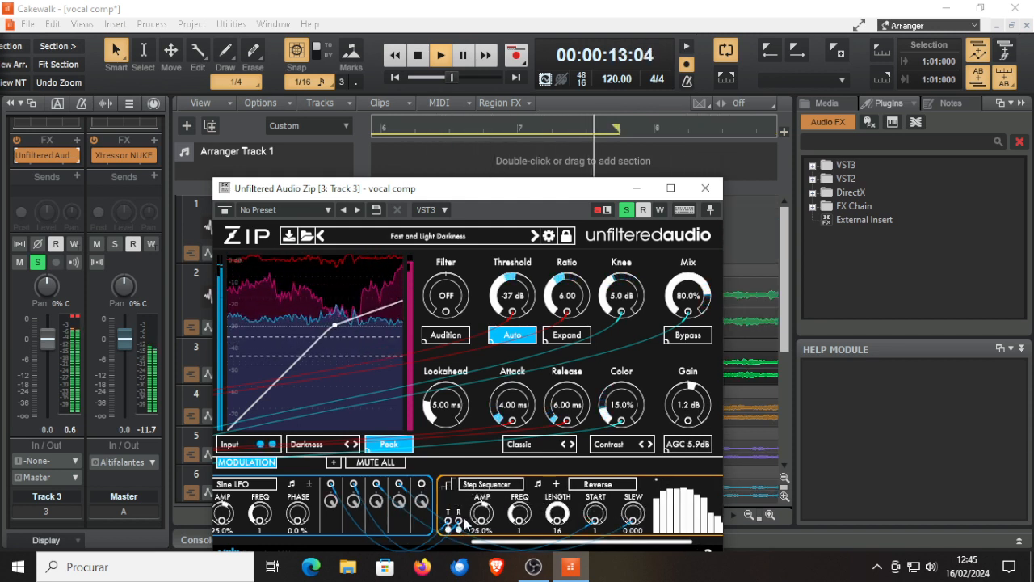
drag(557, 521, 421, 485)
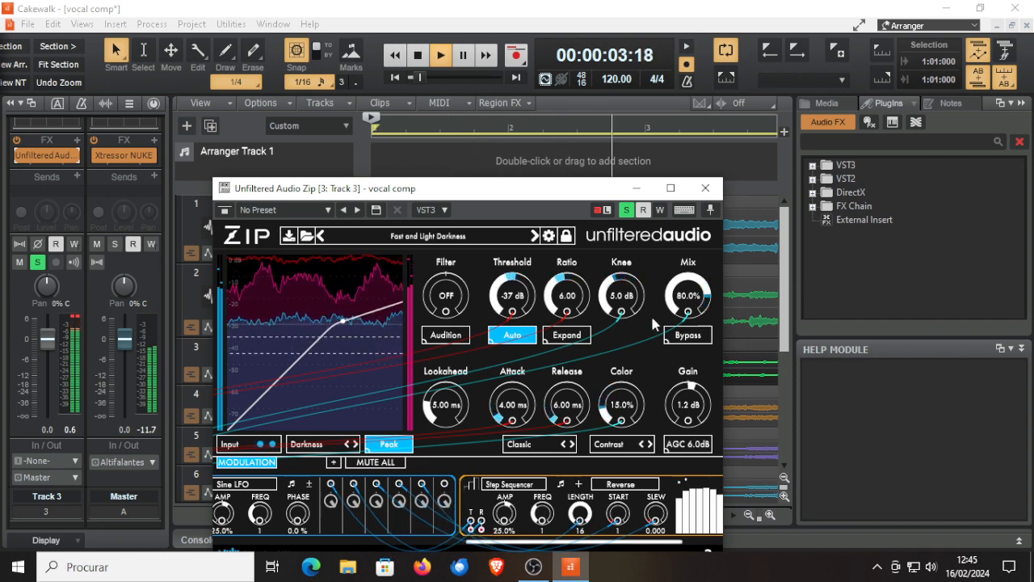
Briefly maximize and restore the Zip window, and route the first Sine LFO to Bypass.
click(670, 187)
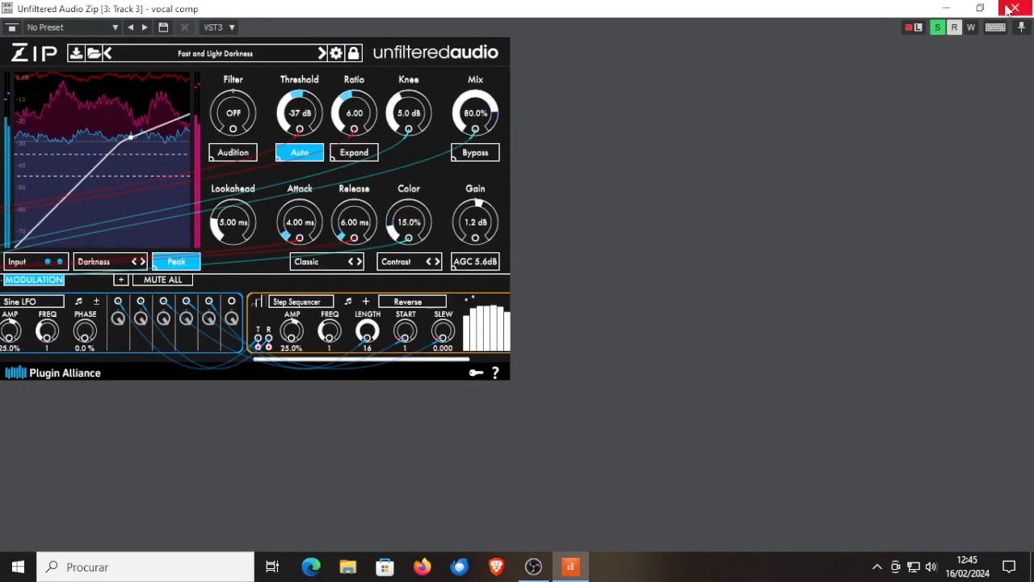
click(980, 7)
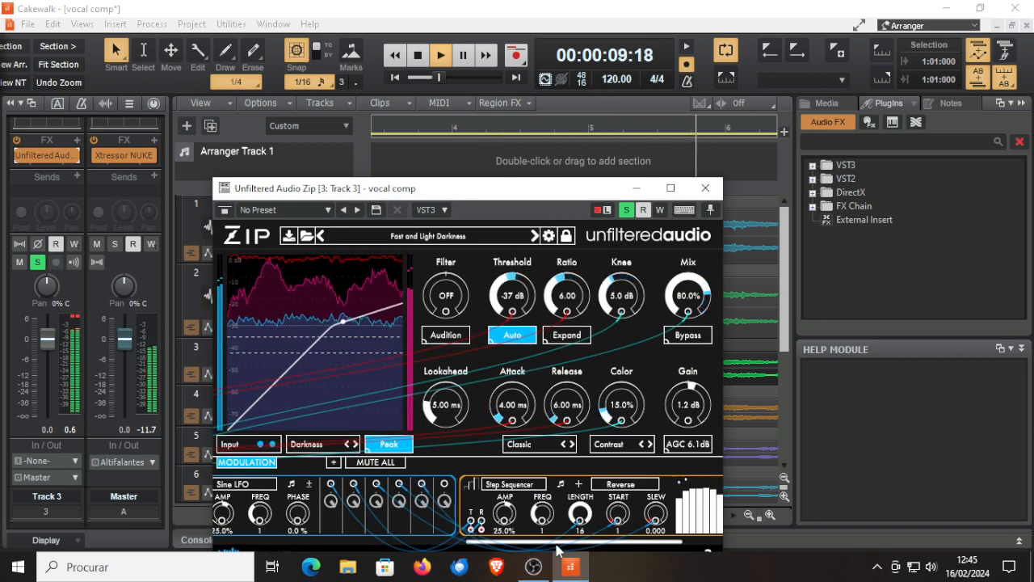
drag(518, 541, 298, 546)
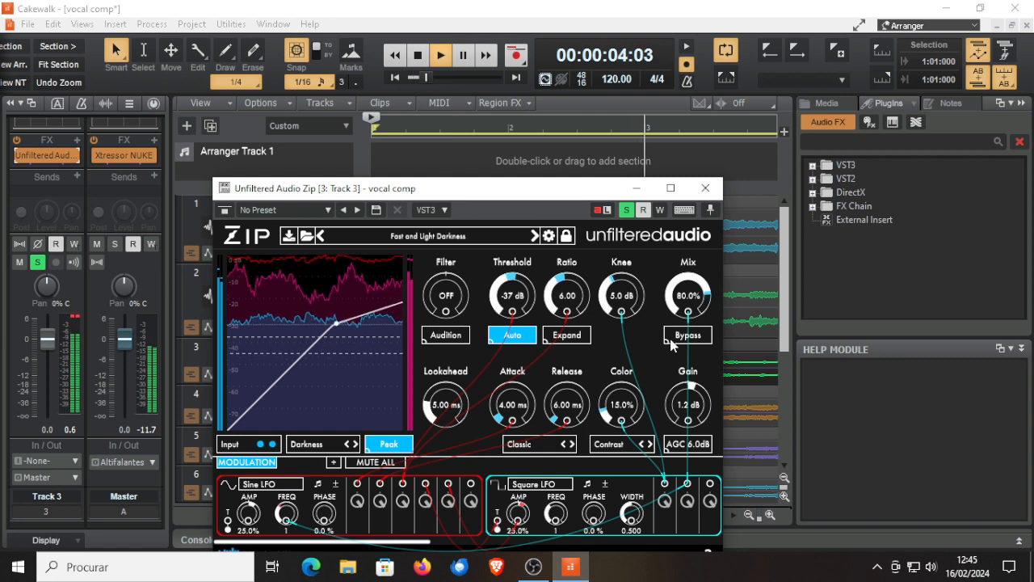
drag(665, 342, 472, 483)
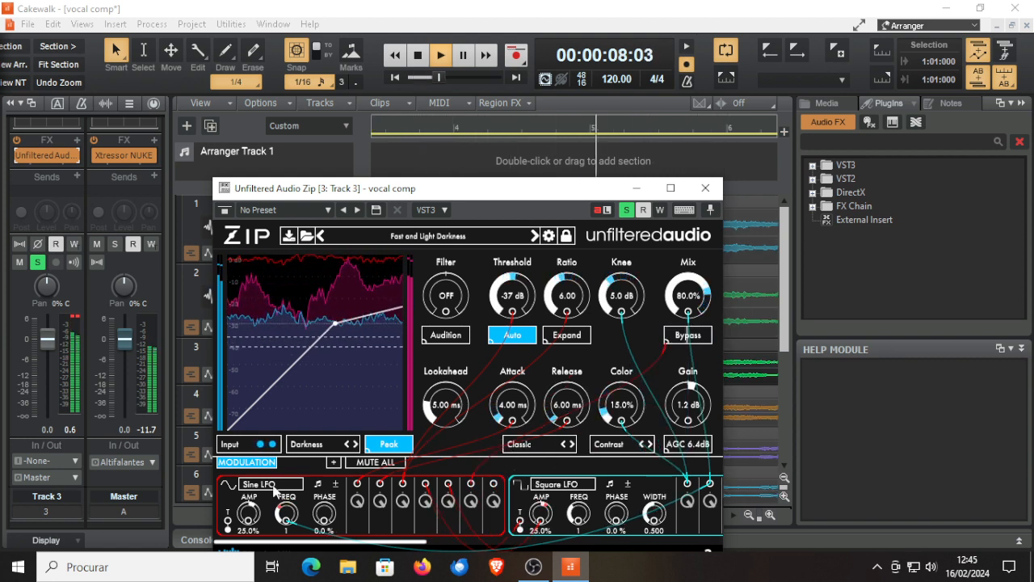
Switch Zip's detection mode from Darkness to Amplitude, close the plug-in and stop playback.
click(356, 444)
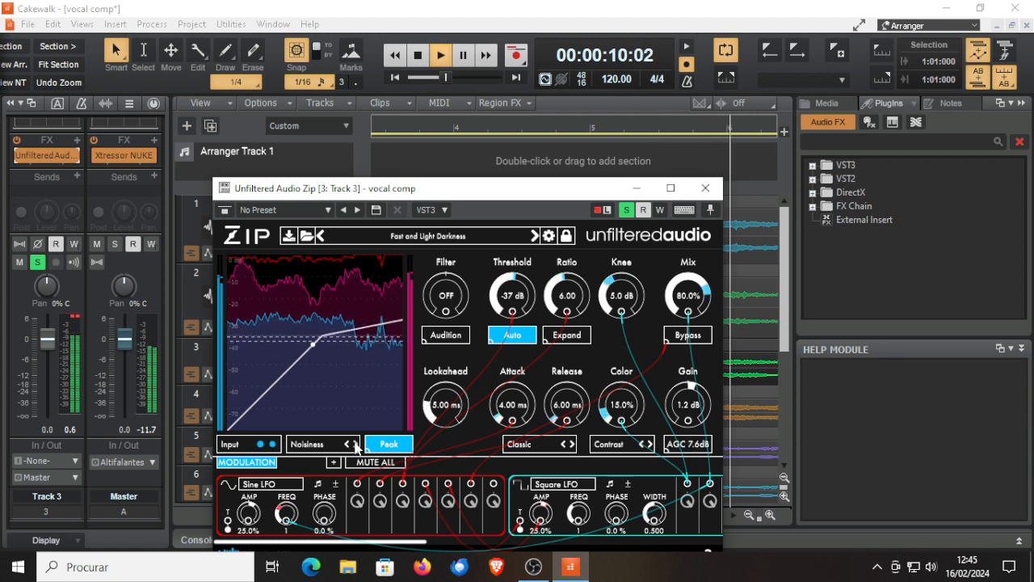
click(356, 444)
click(355, 445)
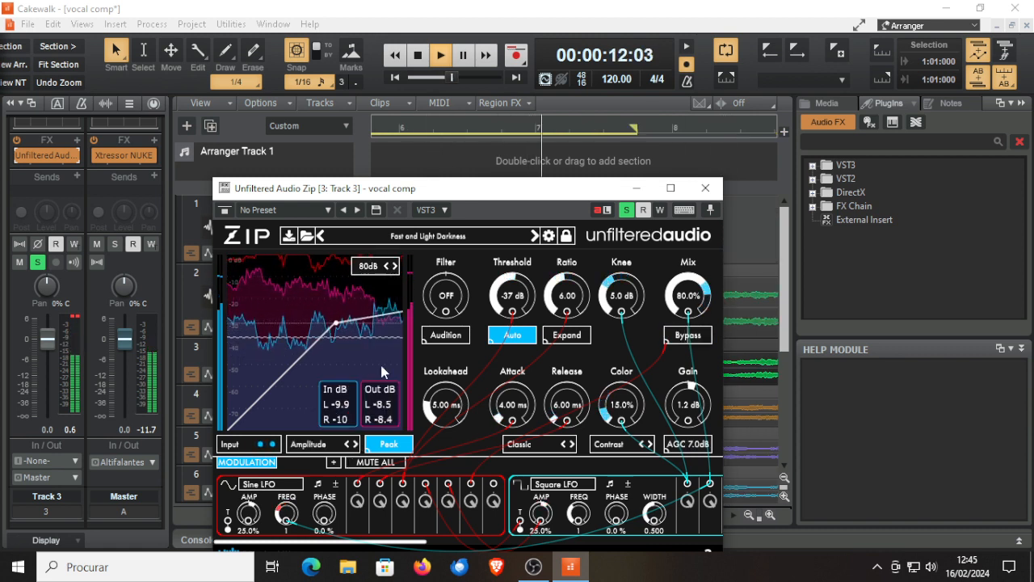
click(705, 187)
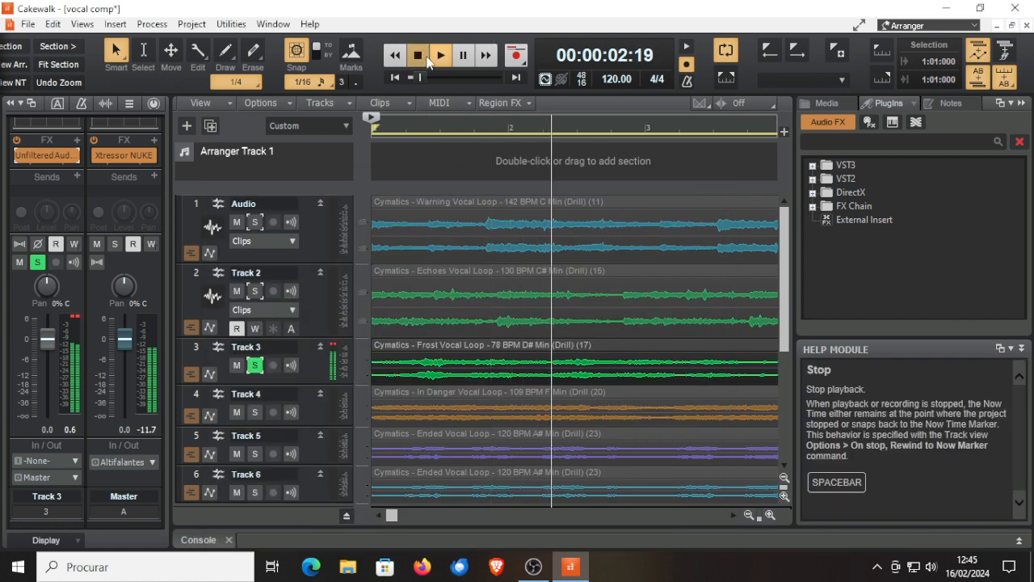
click(418, 55)
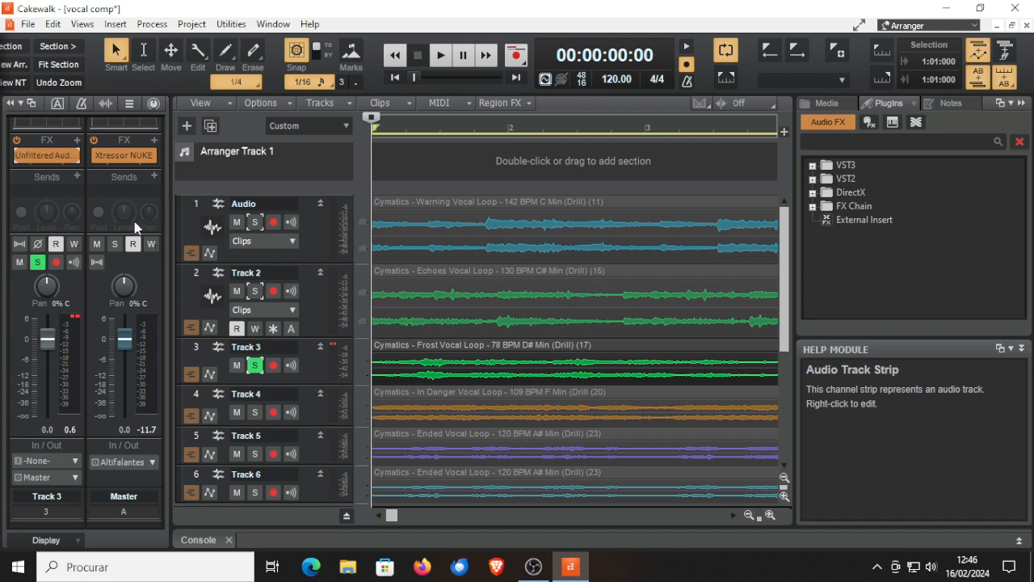
Move the solo from Track 3 to Track 4 and open Pulsar Smasher from Track 4's effects.
click(256, 368)
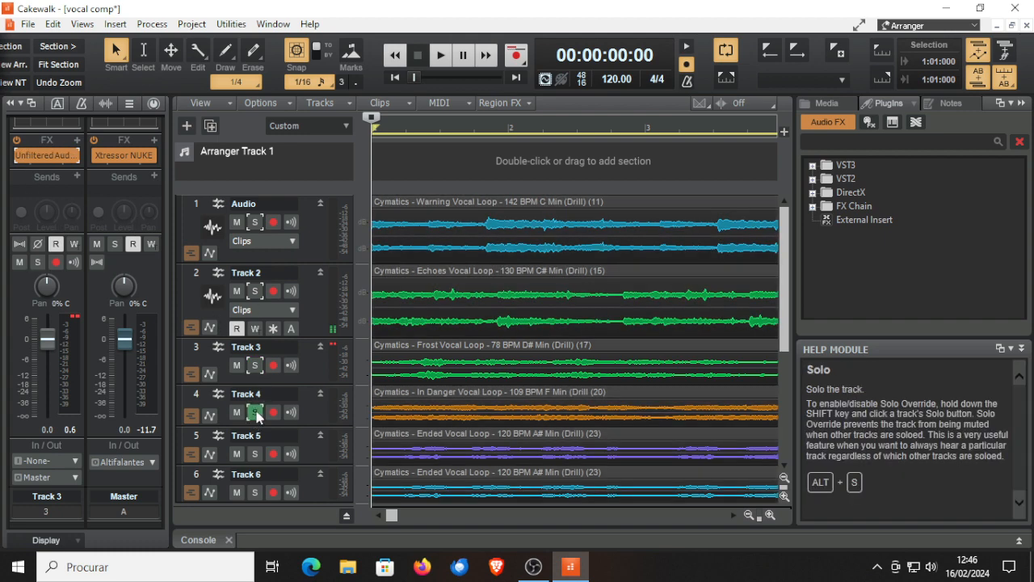
click(254, 412)
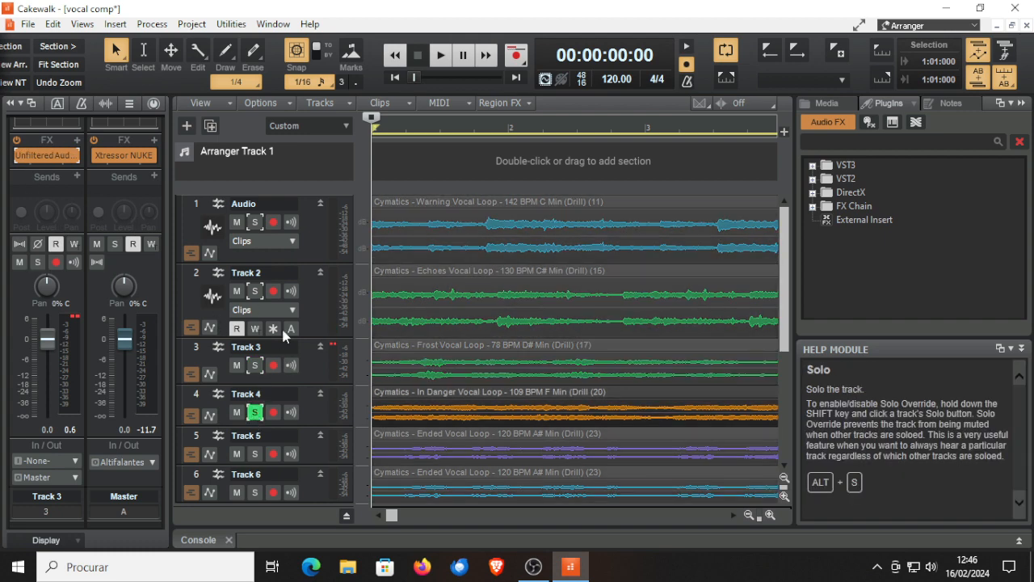
click(43, 506)
click(64, 287)
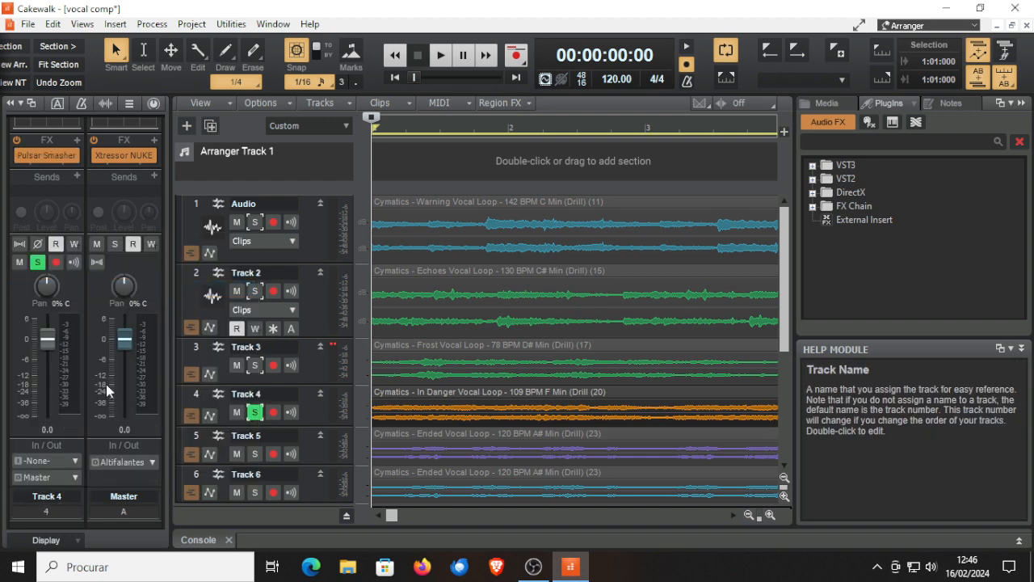
double_click(48, 158)
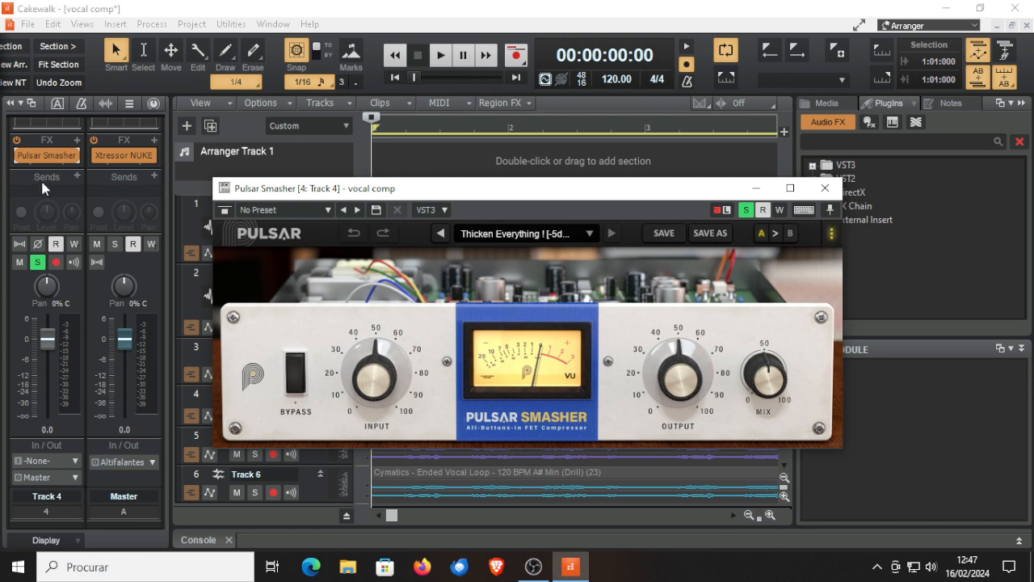
Play Track 4 with its effects bypassed, move the Pulsar Smasher window lower and re-enable the effects for comparison.
click(23, 154)
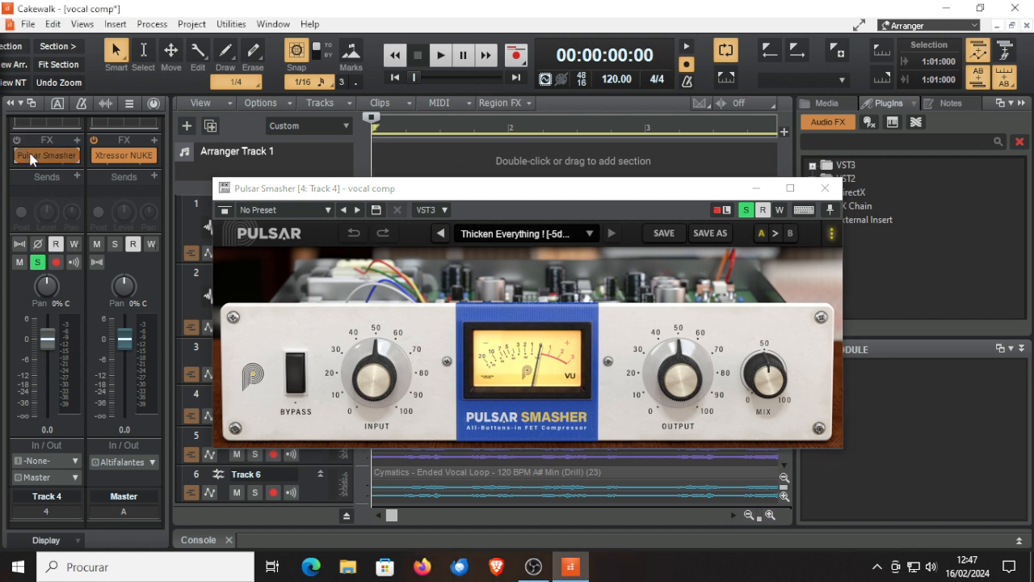
click(440, 55)
drag(491, 190, 487, 260)
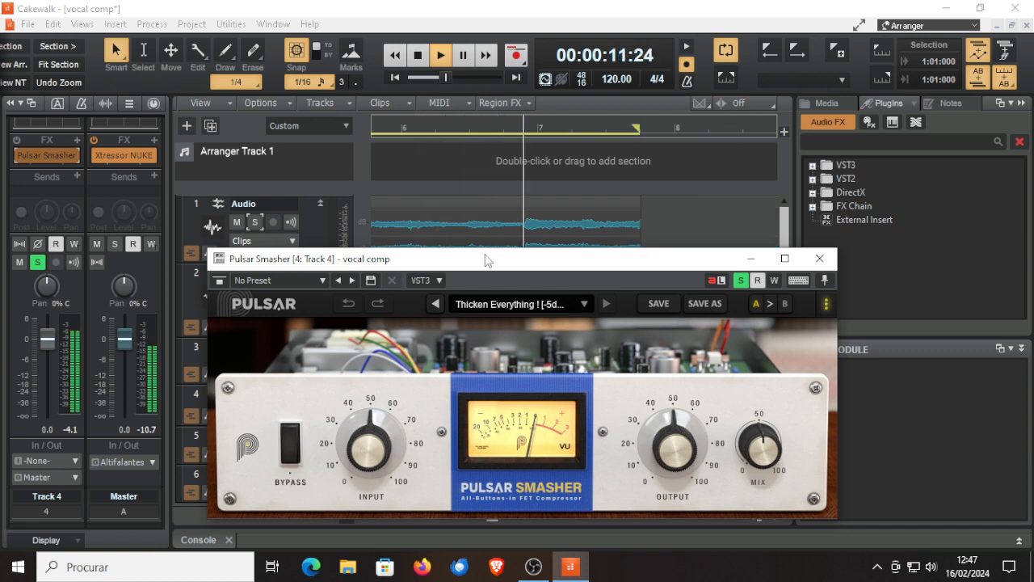
click(17, 141)
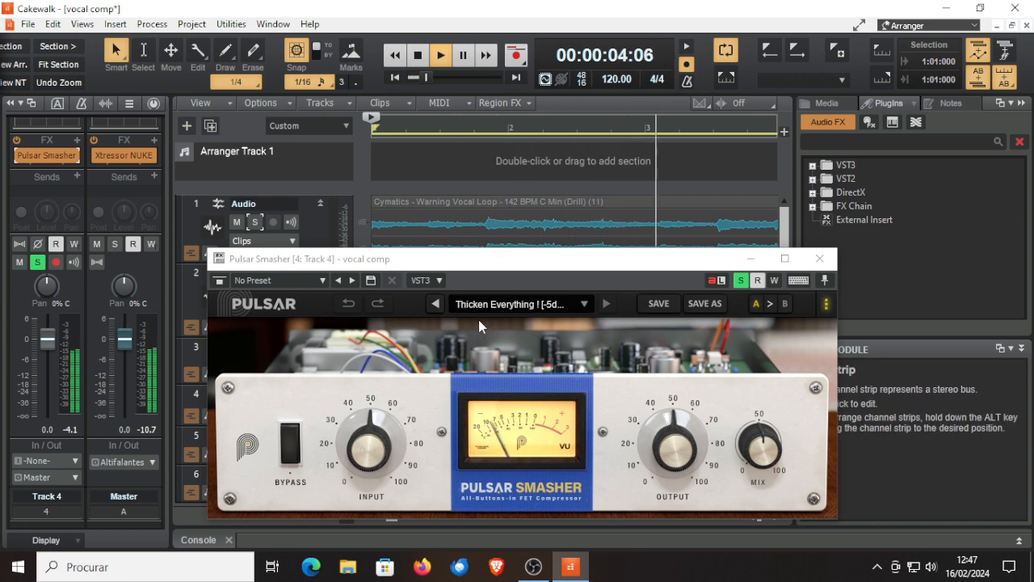
Check Pulsar Smasher's options, audition the Parallel Squash [-6dB] preset and load Thicken Everything ! [-5dB] again.
click(826, 303)
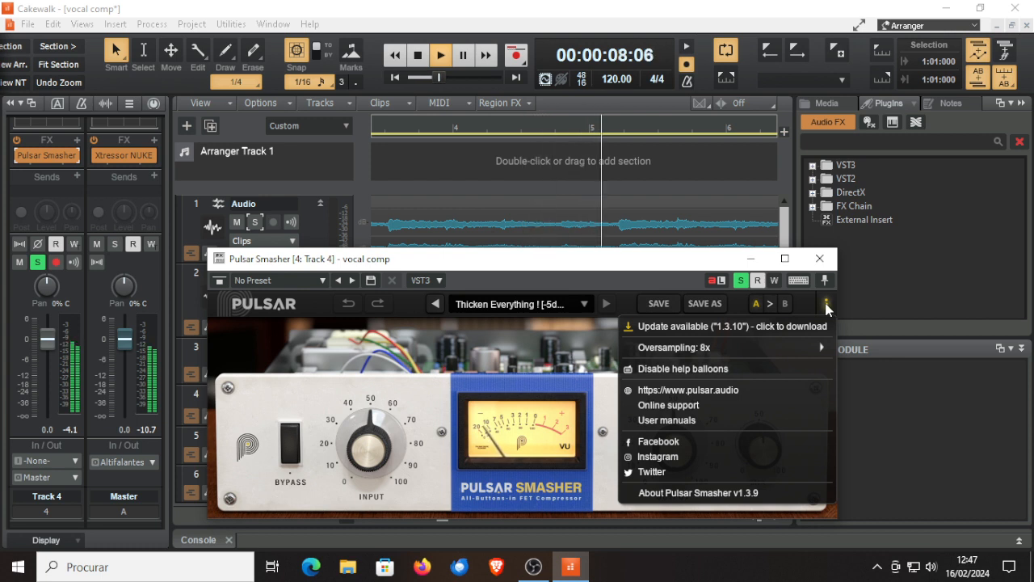
click(826, 304)
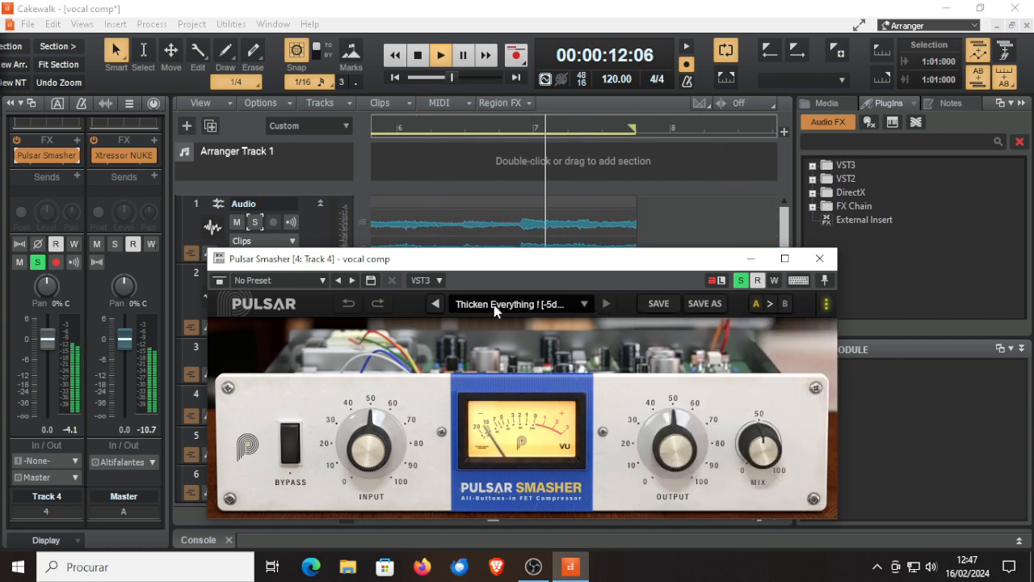
click(437, 304)
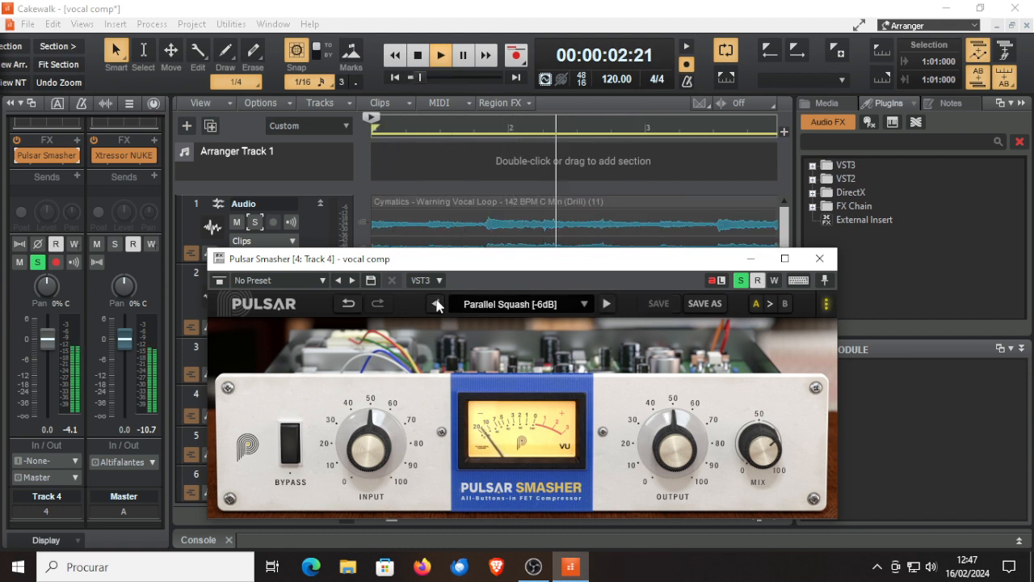
click(607, 304)
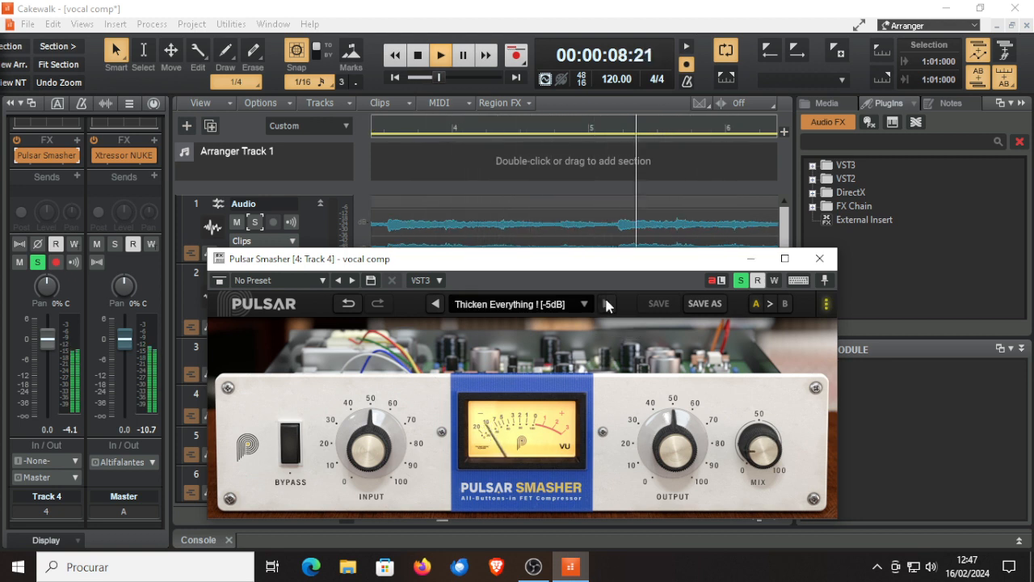
Adjust Pulsar Smasher's Mix to about 50 and compare the sound with the host bypass on and off.
drag(763, 463, 770, 416)
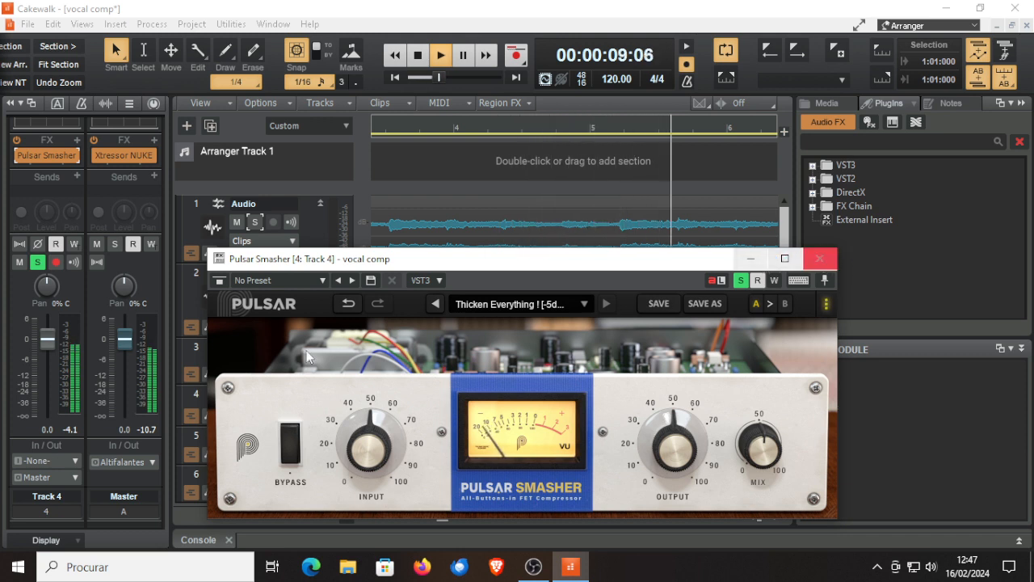
click(220, 281)
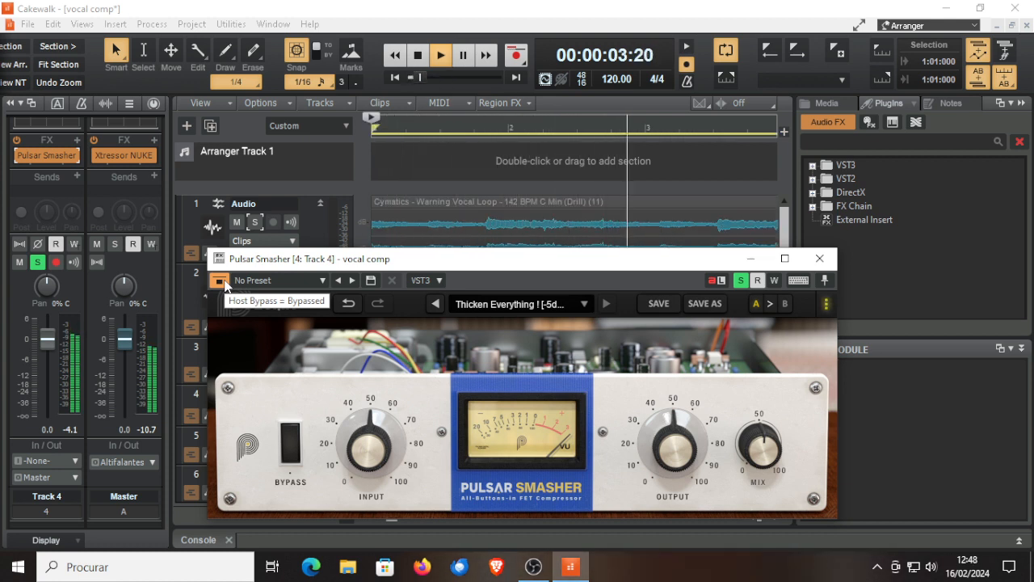
click(225, 283)
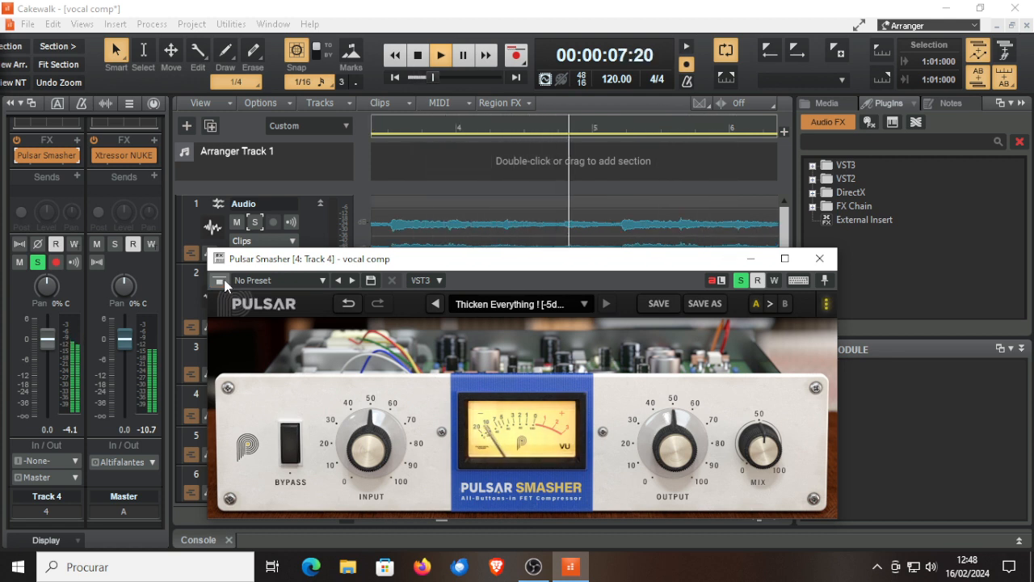
Close Pulsar Smasher, stop playback and reopen the plug-in on Track 4.
click(819, 259)
click(418, 57)
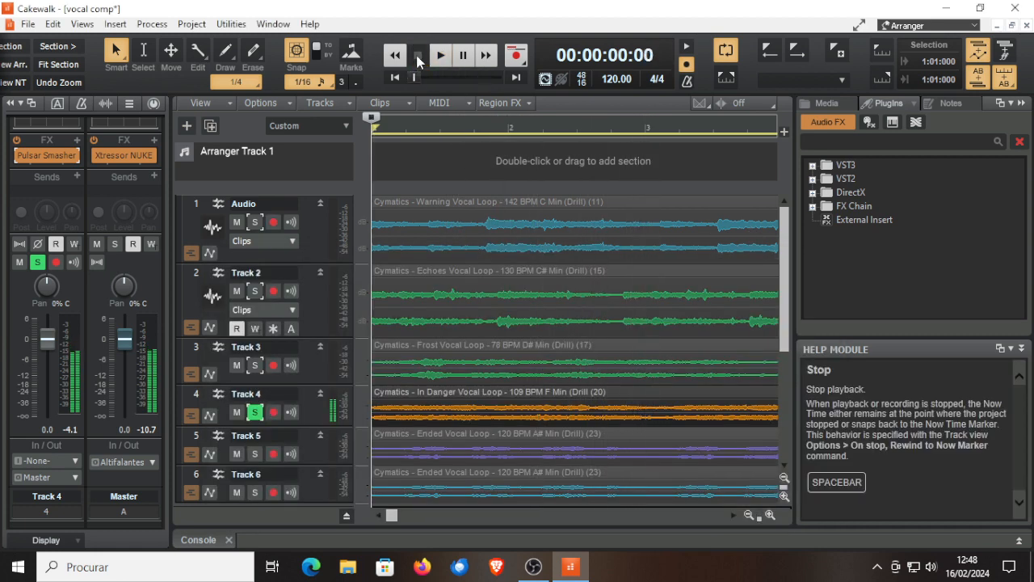
double_click(50, 156)
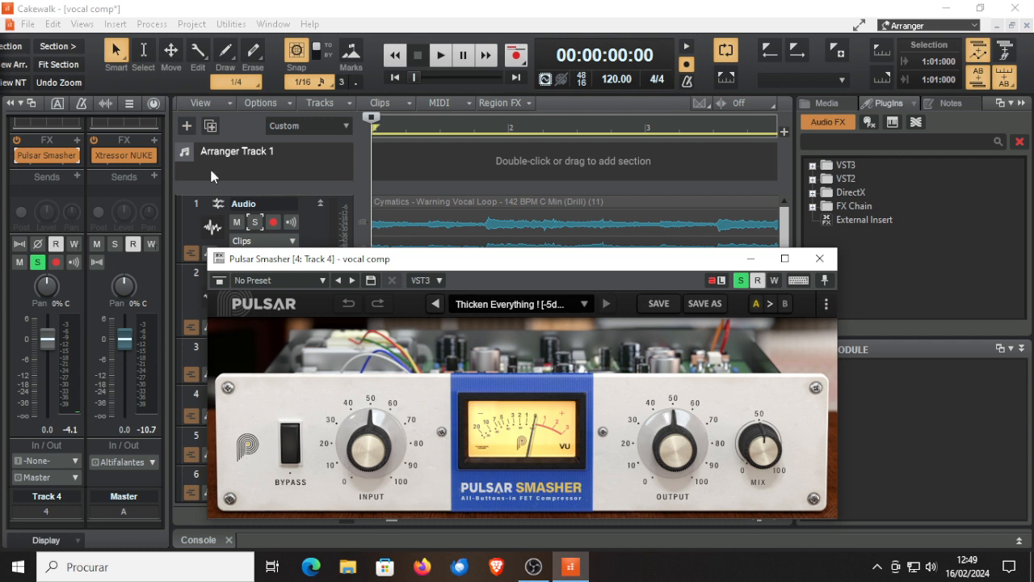
Play Track 4 to compare Pulsar Smasher's host bypass on and off, close the plug-in and stop playback.
click(441, 56)
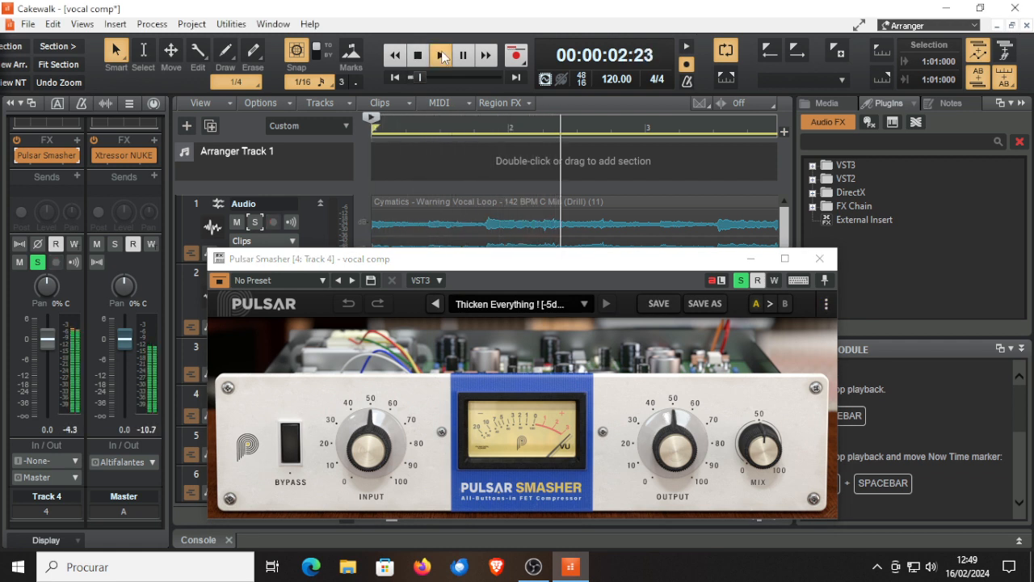
click(220, 281)
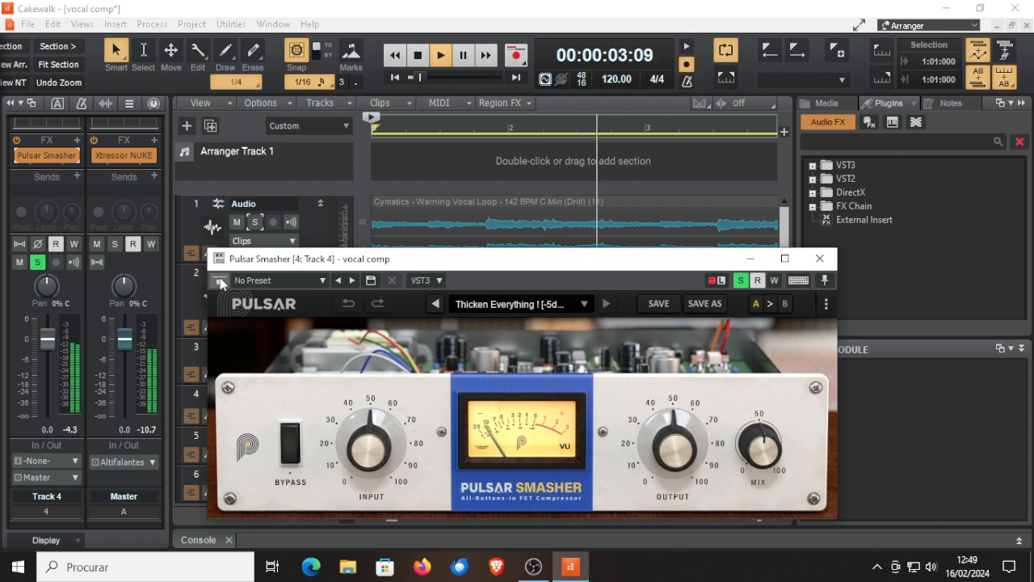
click(218, 280)
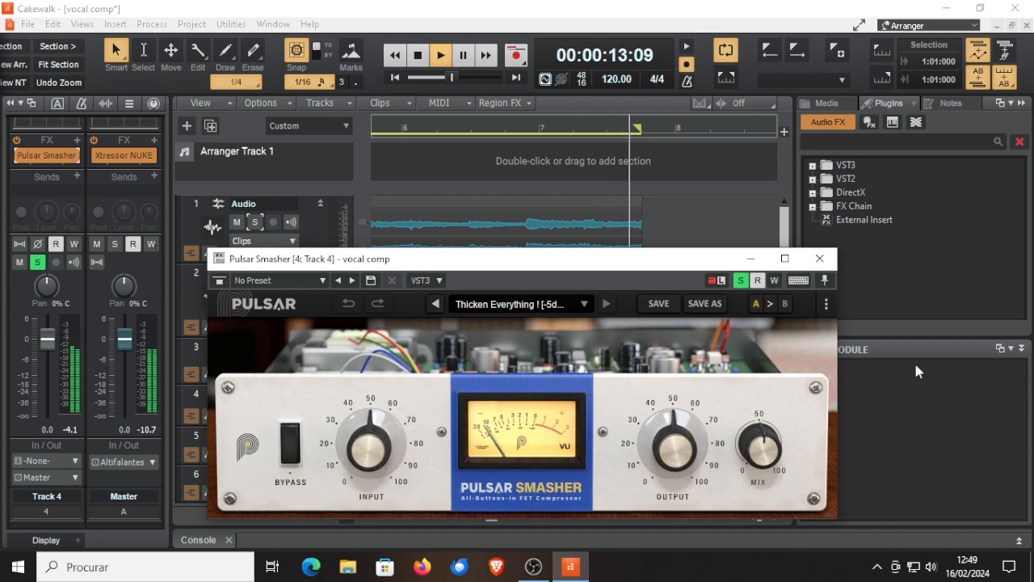
click(821, 259)
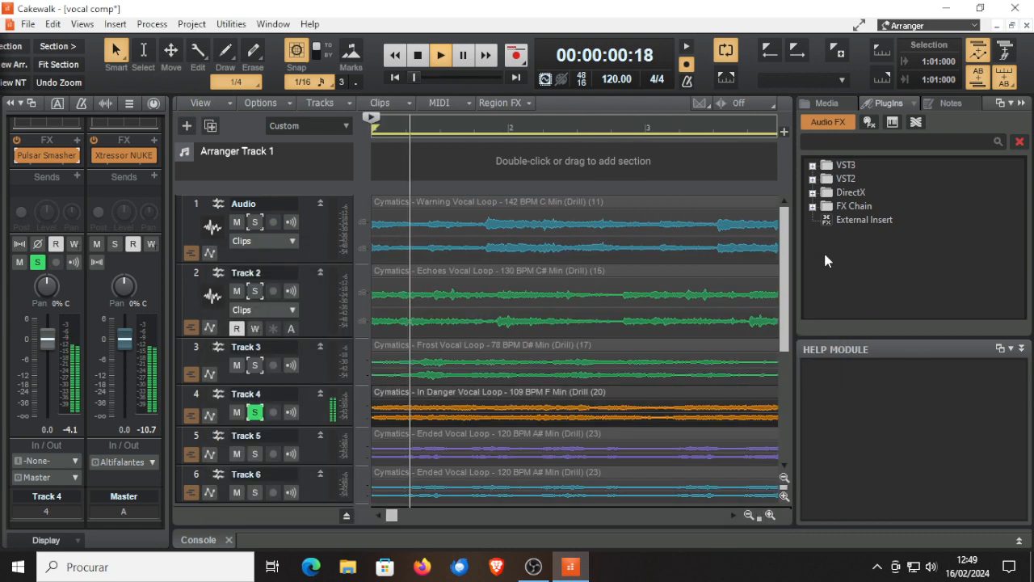
click(421, 56)
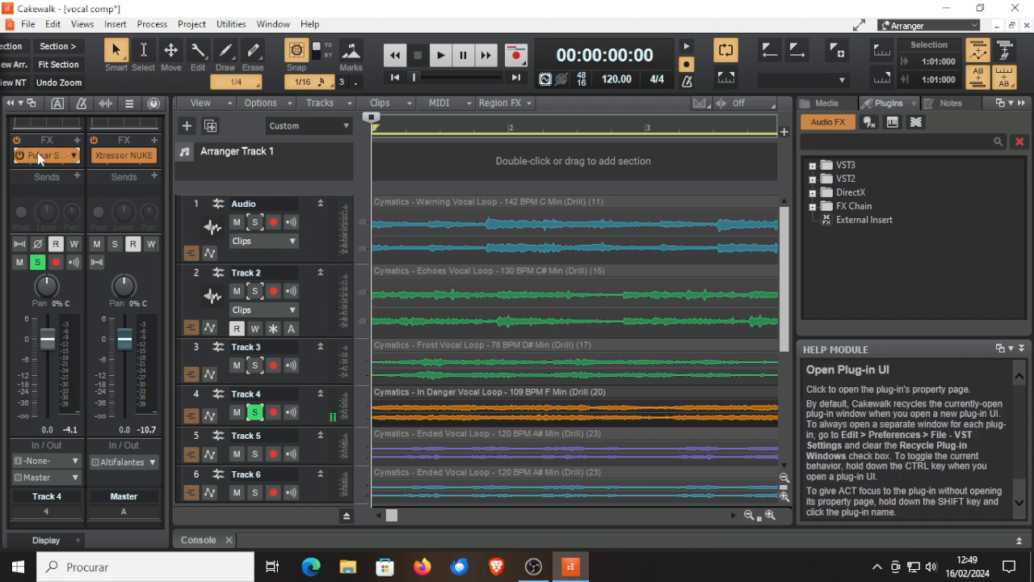
Reopen Pulsar Smasher on Track 4, inspect its gain reduction meter and Input control, and close it.
click(46, 155)
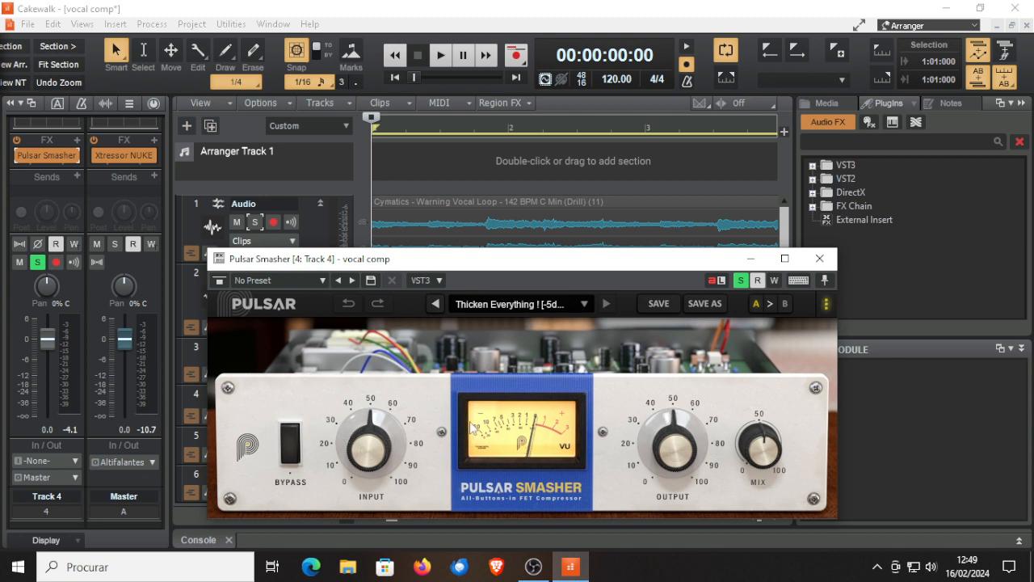
mouse_move(471, 426)
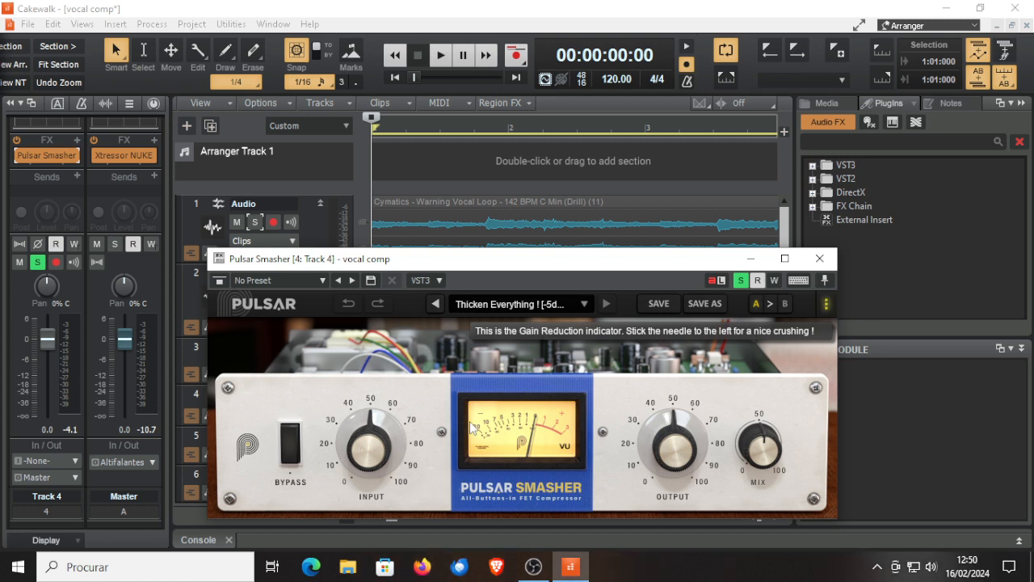
mouse_move(372, 444)
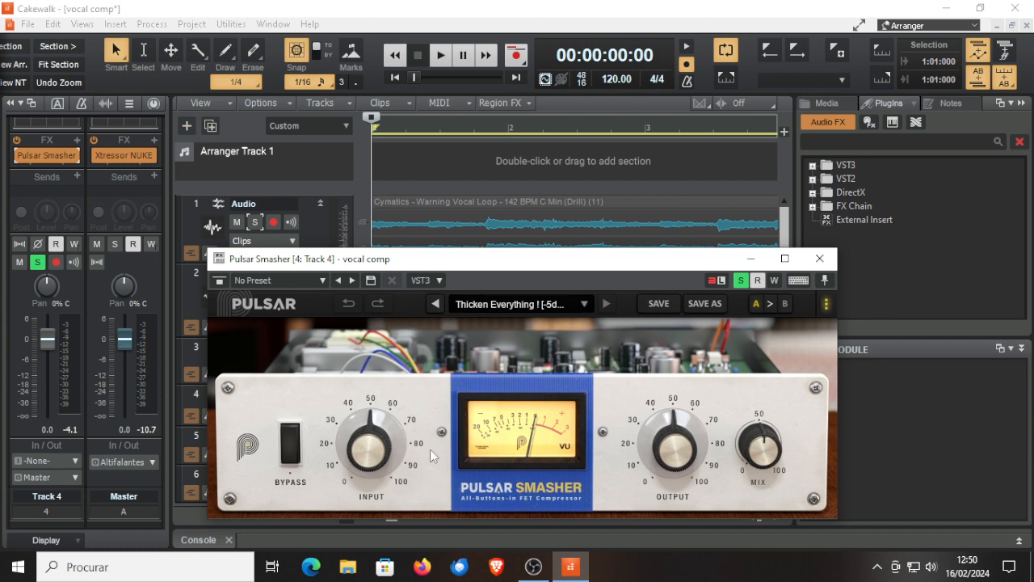
mouse_move(485, 447)
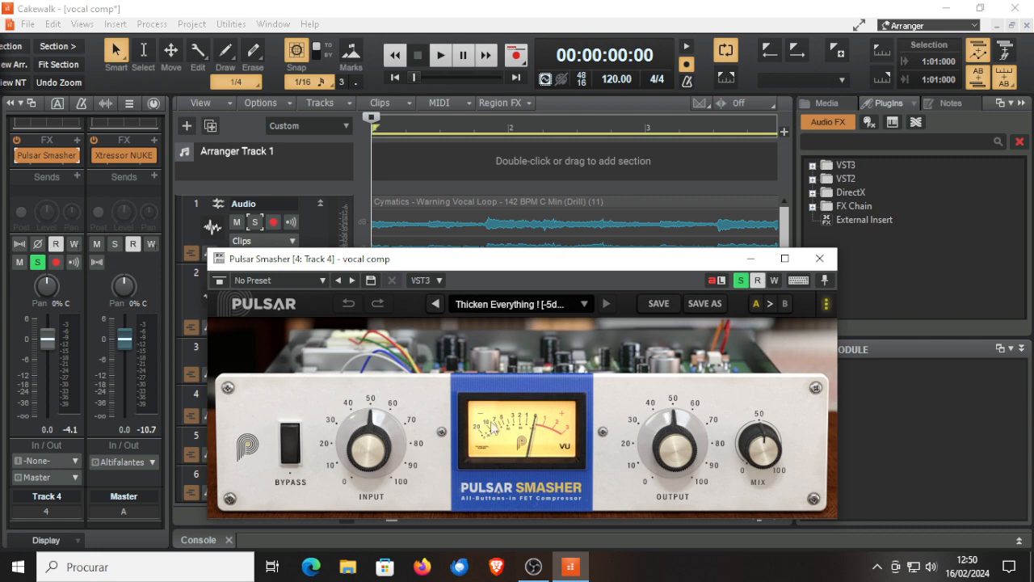
click(821, 258)
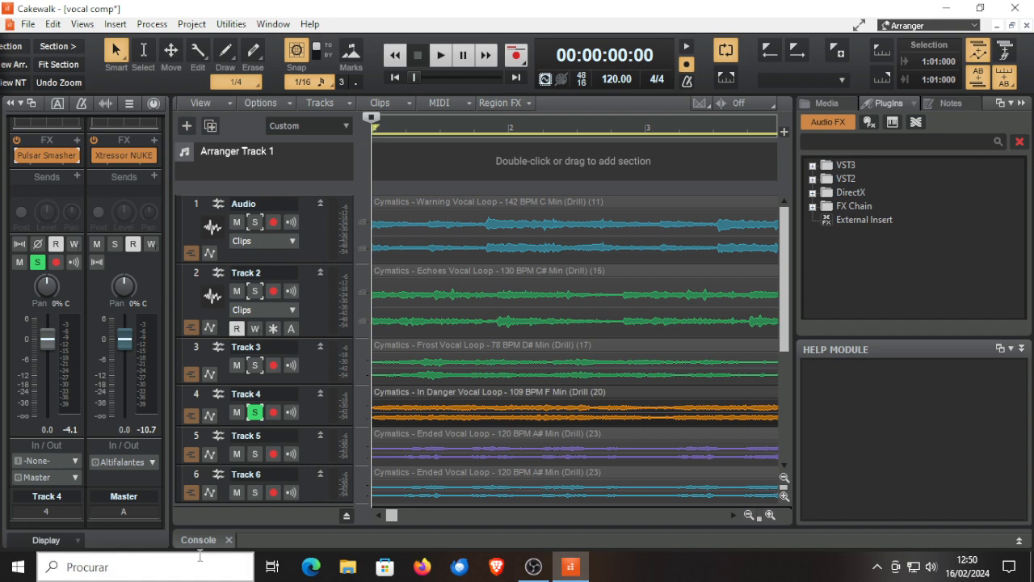
Show Track 5 in the inspector, open its TDR Molotok plug-in and move the window clear of the channel strip.
click(40, 496)
click(48, 302)
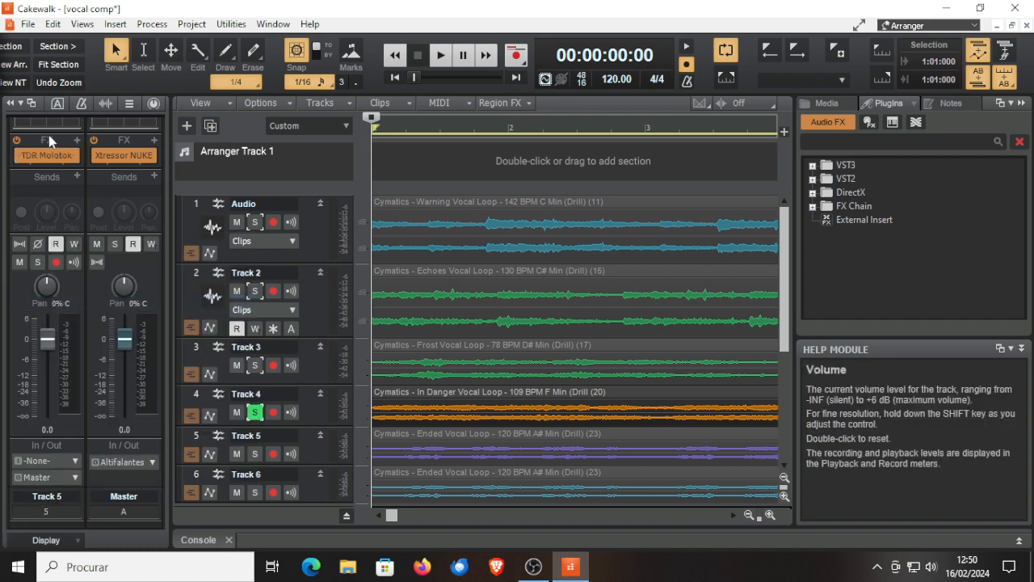
click(39, 156)
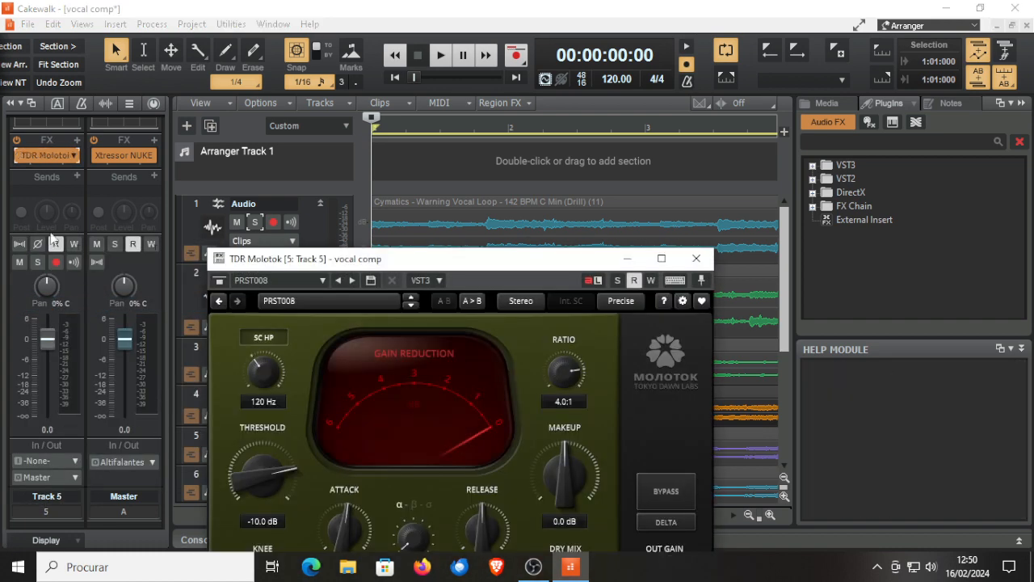
drag(478, 270, 484, 183)
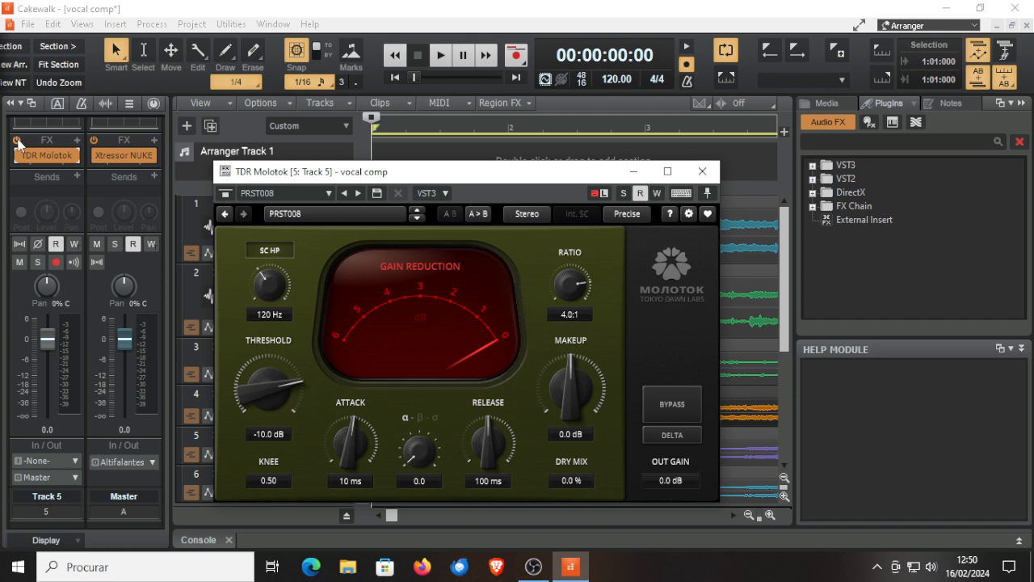
drag(395, 181, 433, 278)
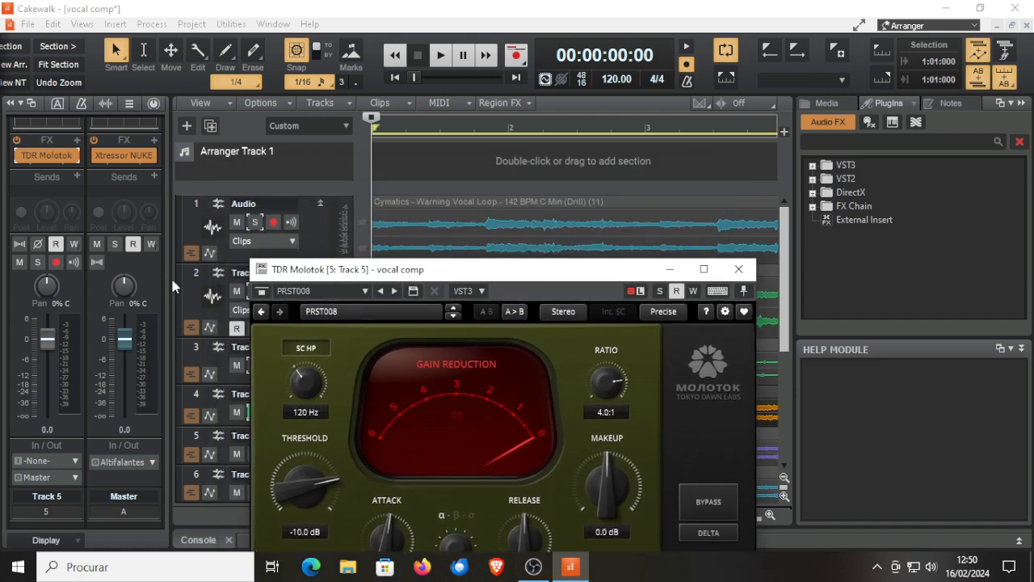
Play the song with Track 5's effects bypassed, move the TDR Molotok window higher and re-enable the effects.
click(17, 140)
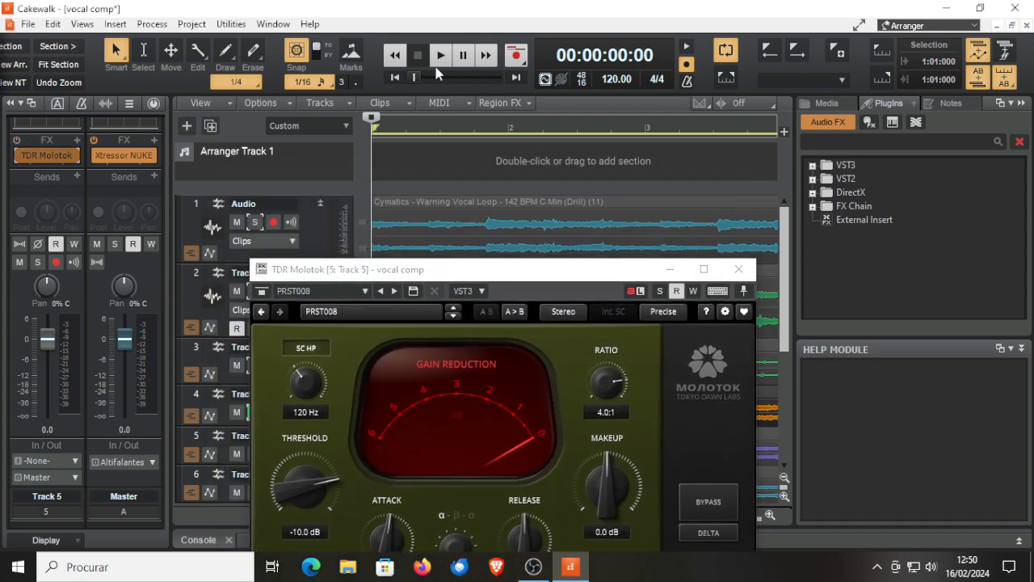
click(442, 56)
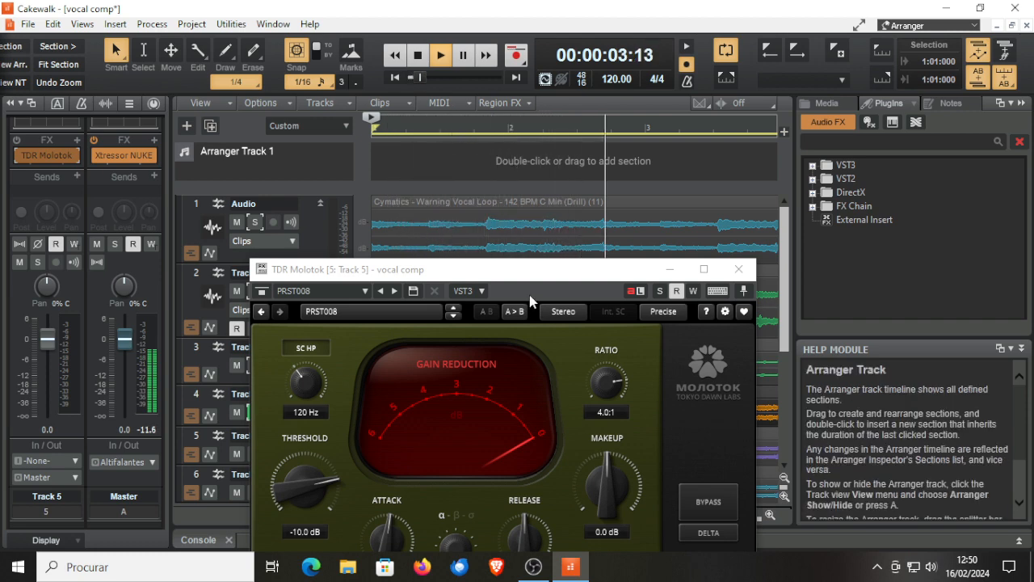
drag(533, 273, 521, 137)
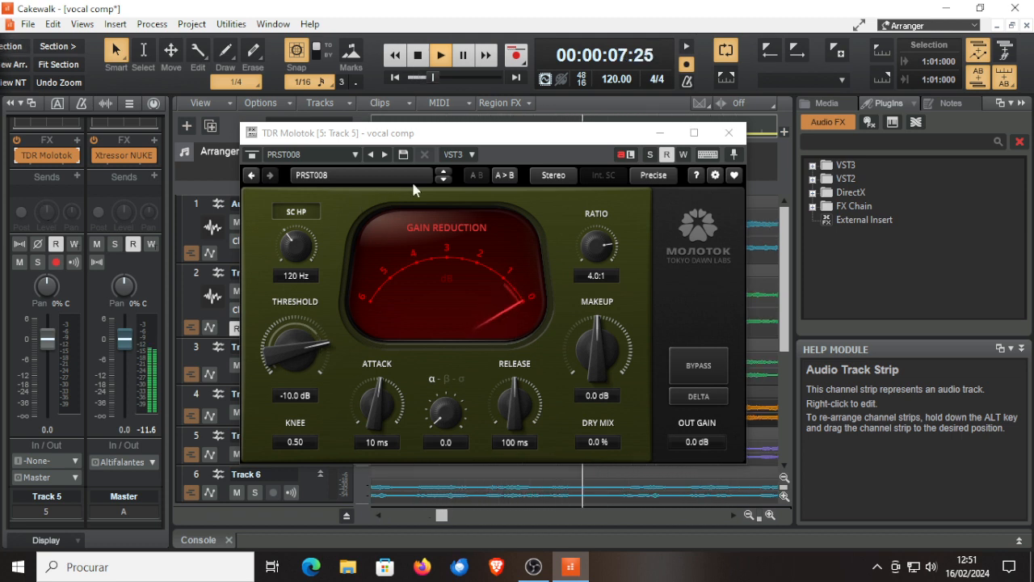
Step back through TDR Molotok's presets from PRST007 to PRST001 during playback.
click(443, 177)
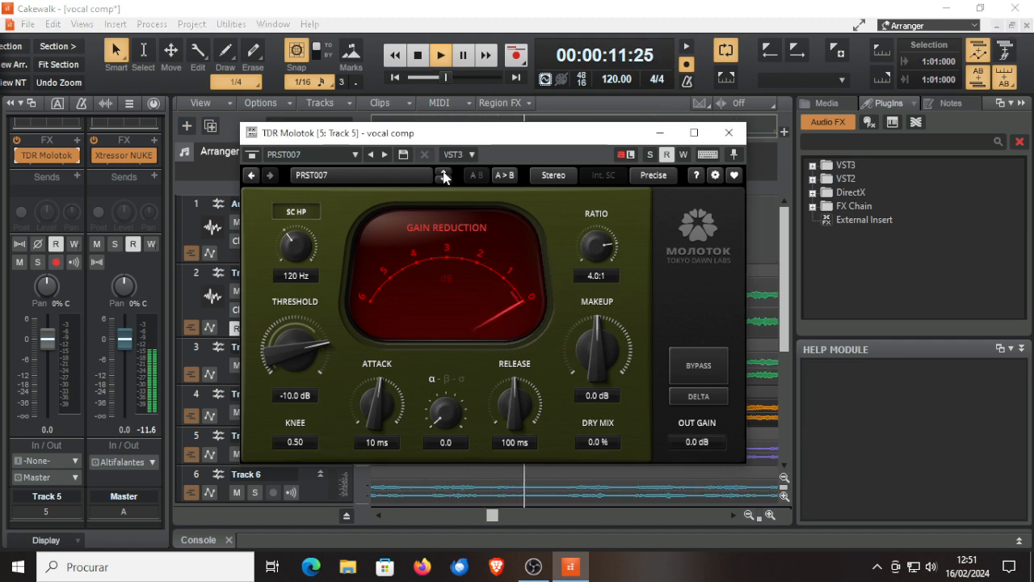
click(443, 177)
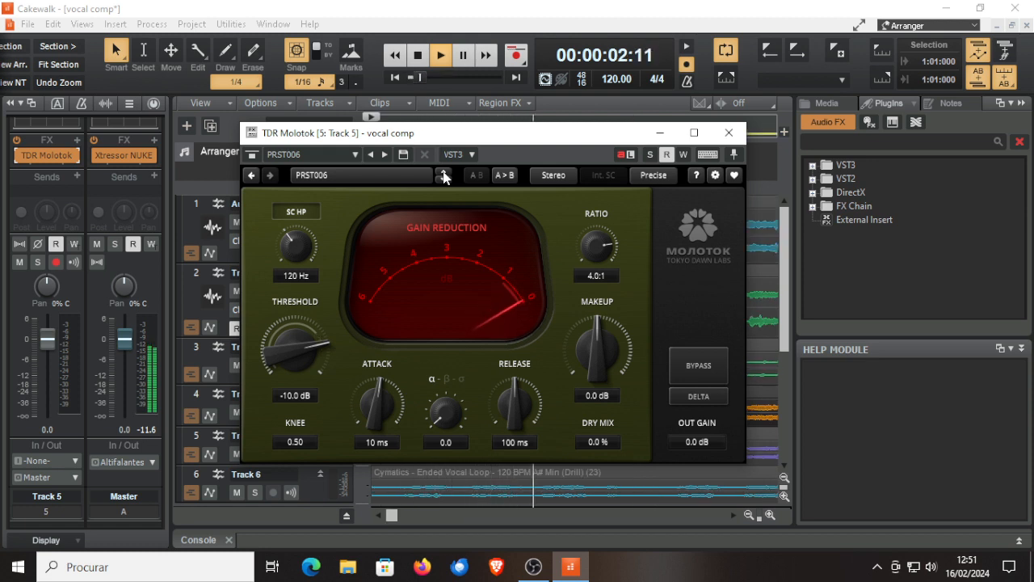
click(443, 177)
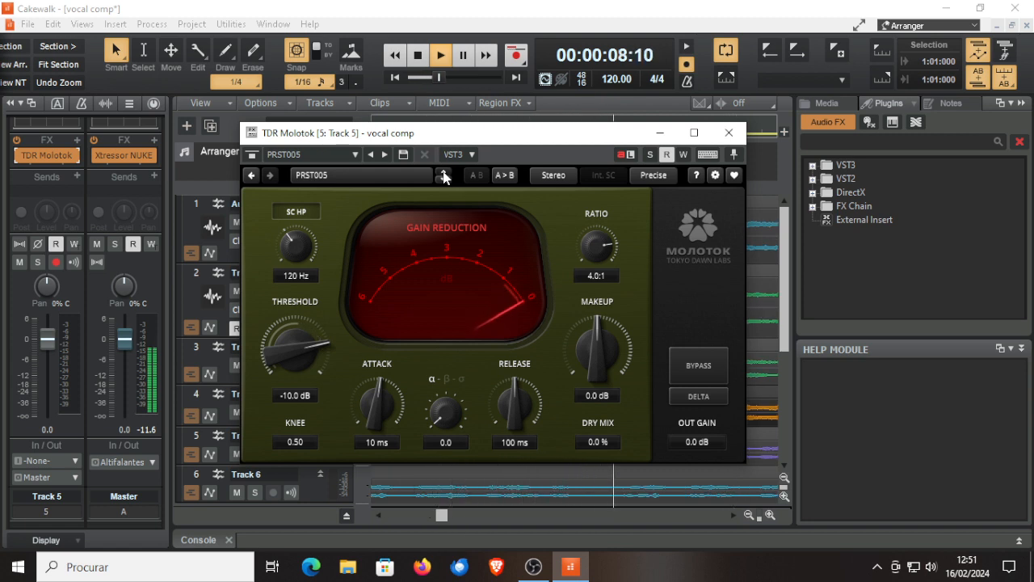
click(443, 177)
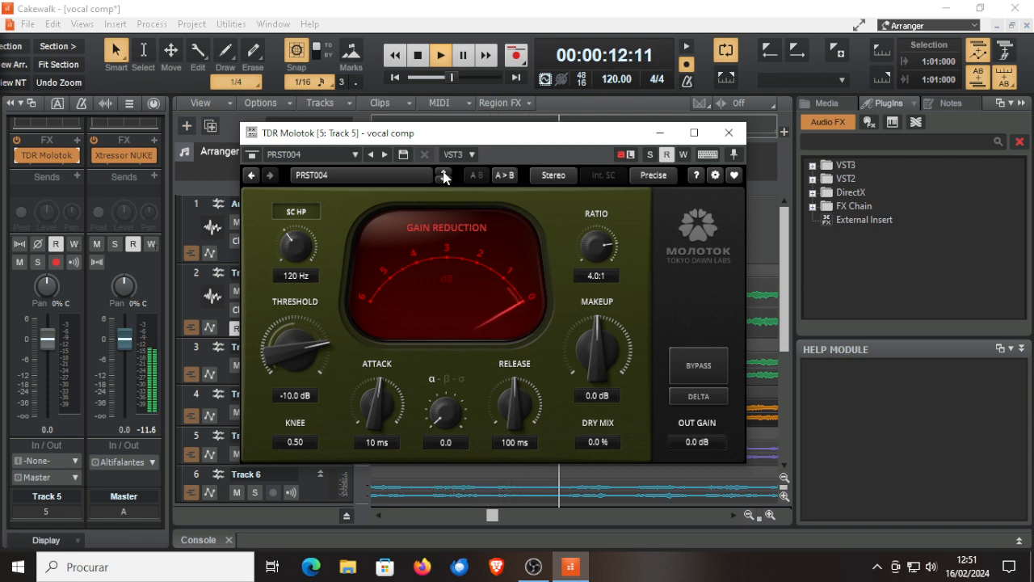
click(443, 177)
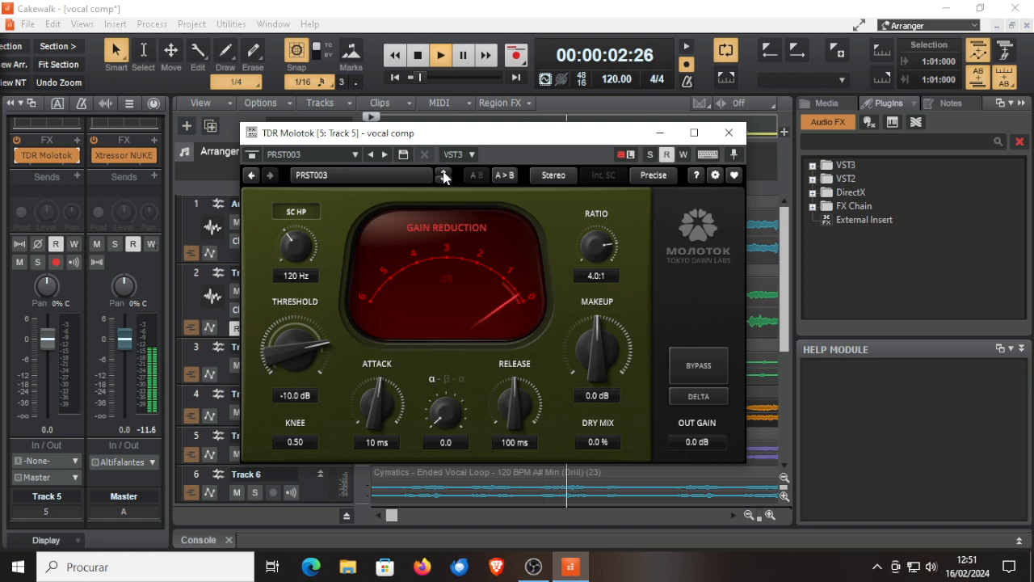
click(442, 177)
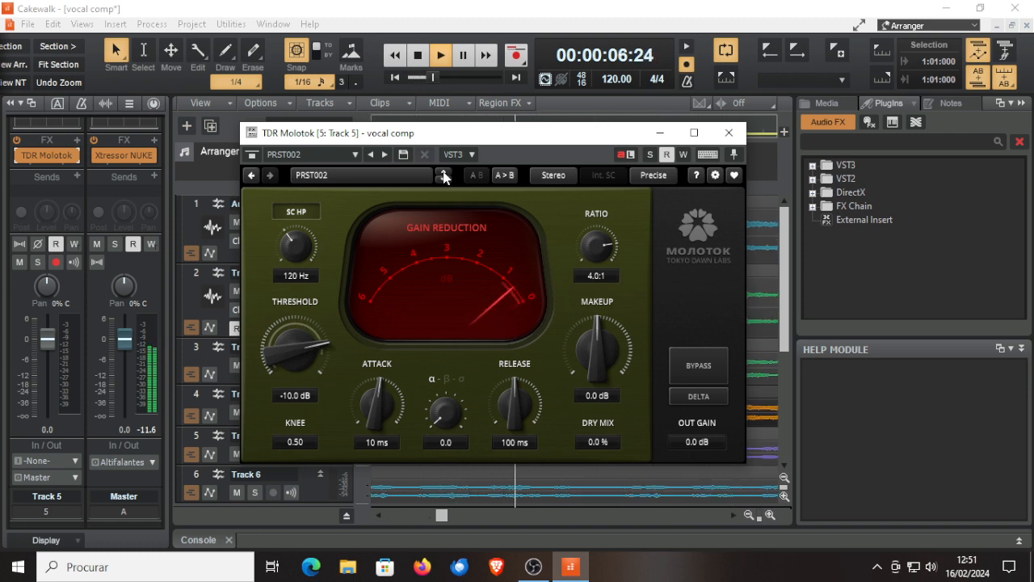
click(443, 177)
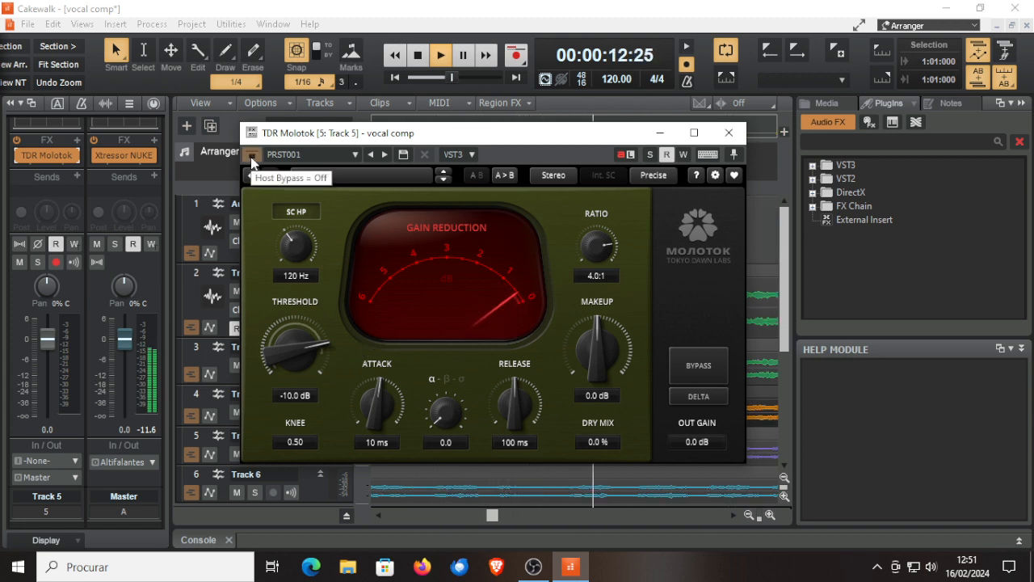
Compare the sound with TDR Molotok's host bypass on and off, stop playback and leave the plug-in closed.
click(252, 155)
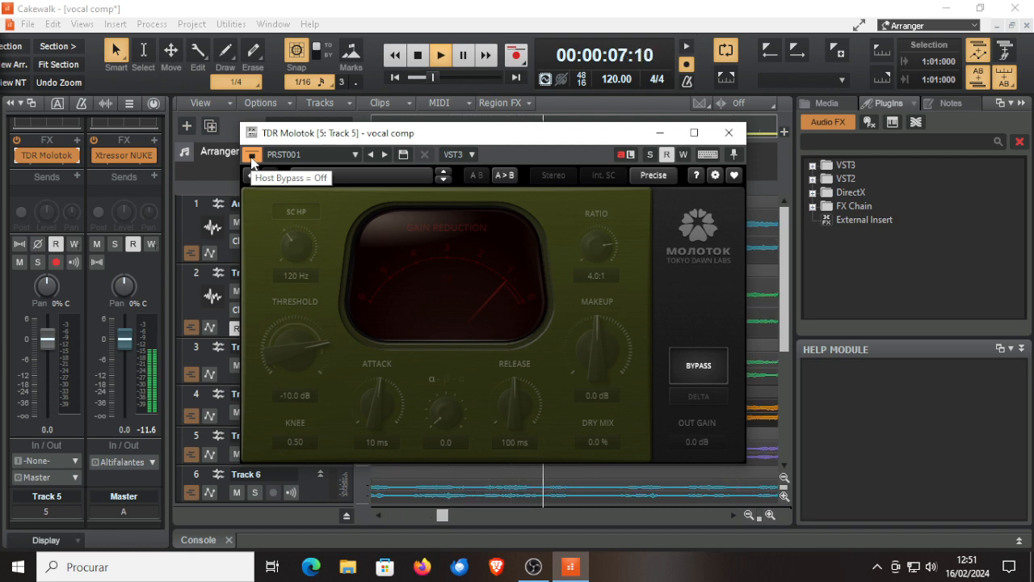
click(252, 156)
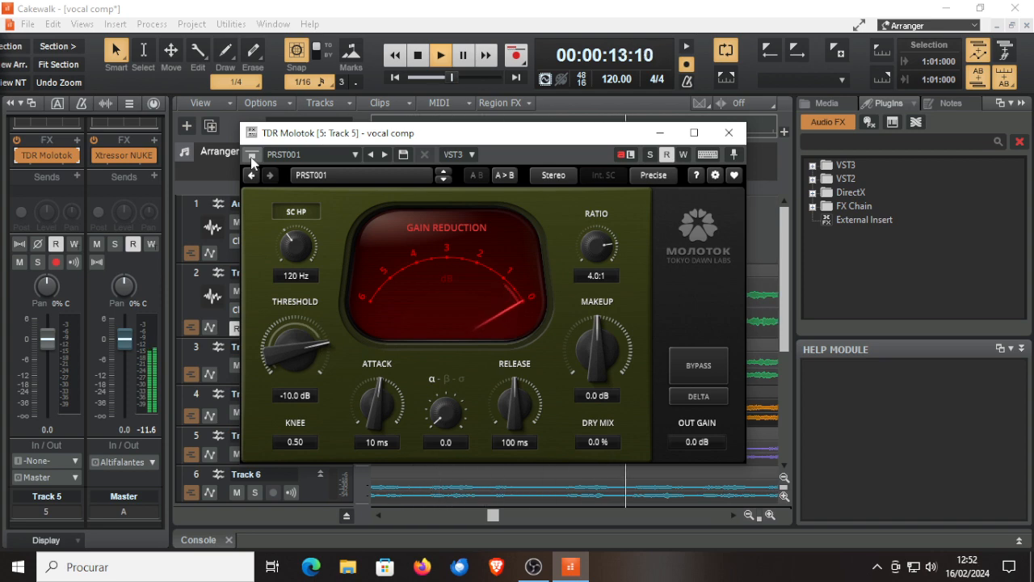
click(729, 132)
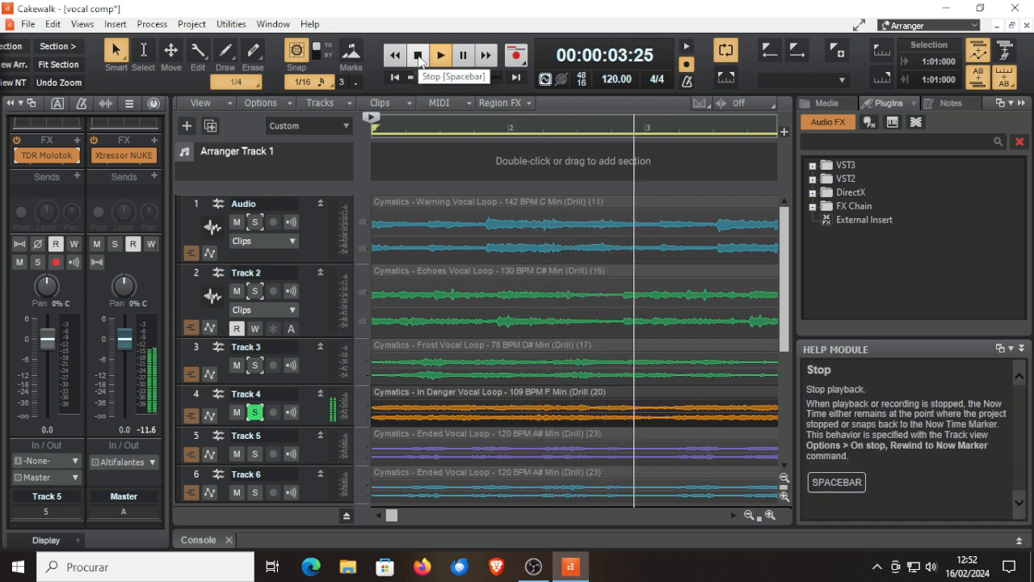
click(418, 61)
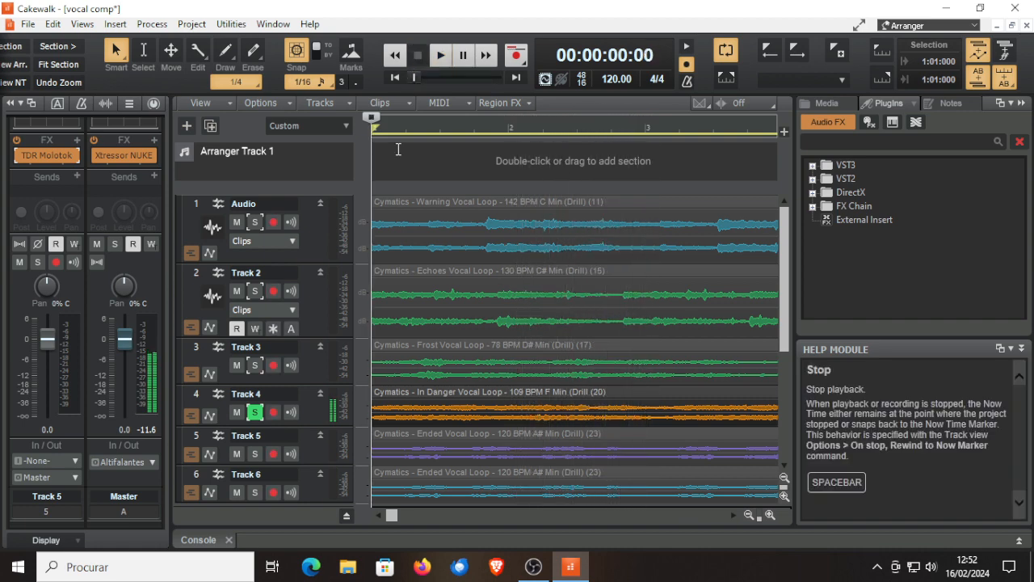
click(43, 156)
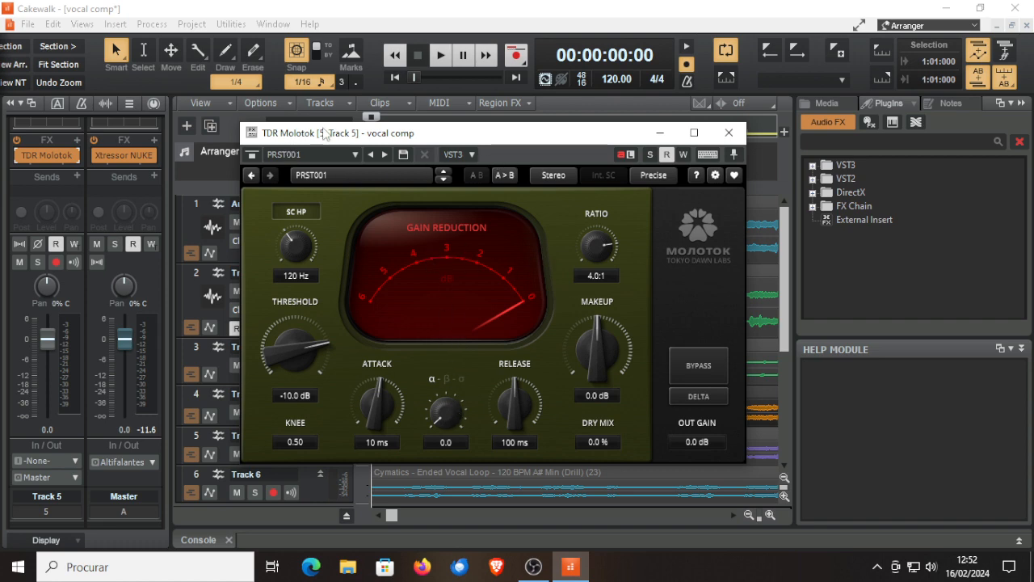
click(729, 134)
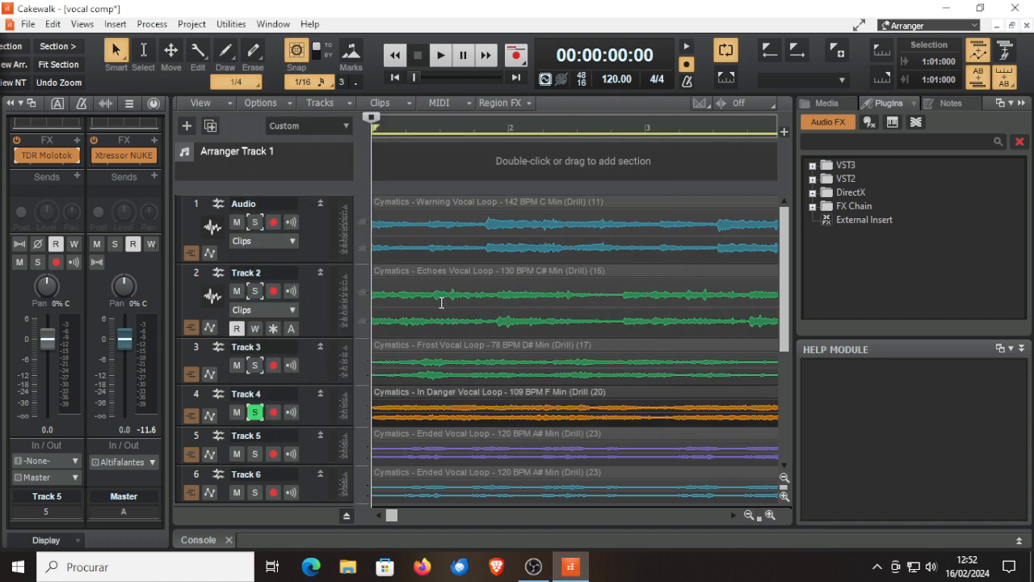
Show Track 6 in the inspector, open its Frontier limiter and move the window below the effects rack.
click(50, 502)
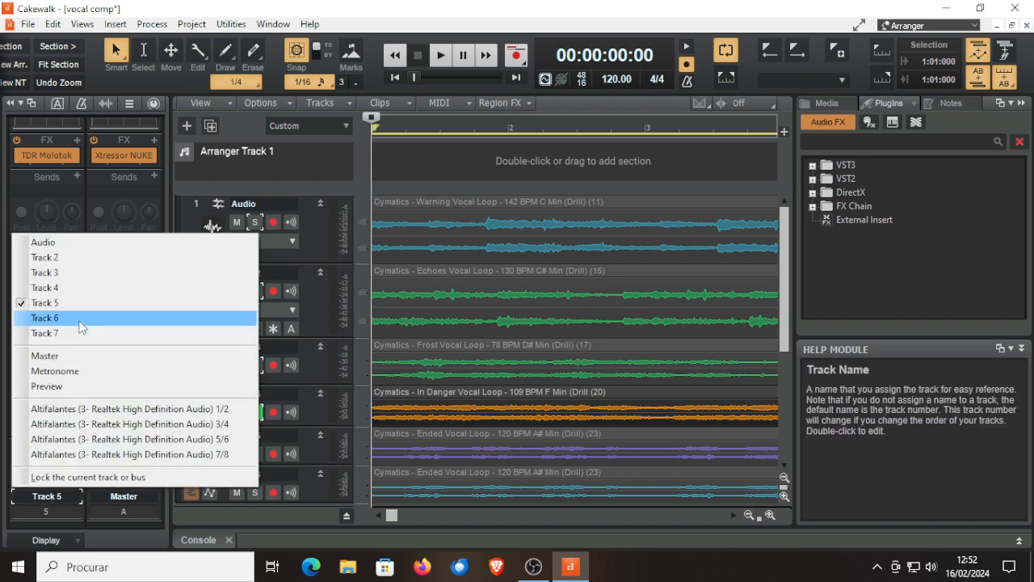
click(44, 319)
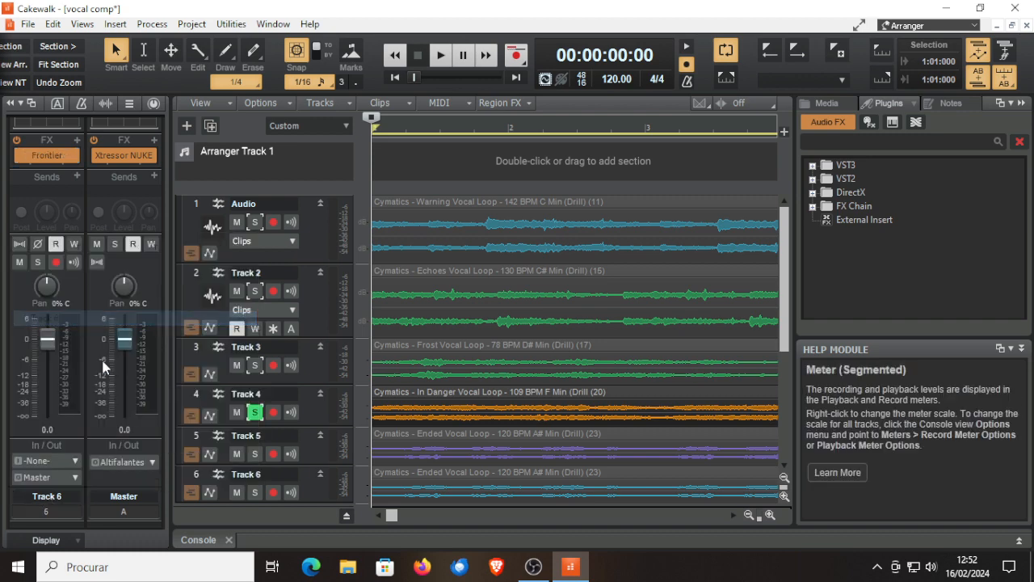
click(40, 160)
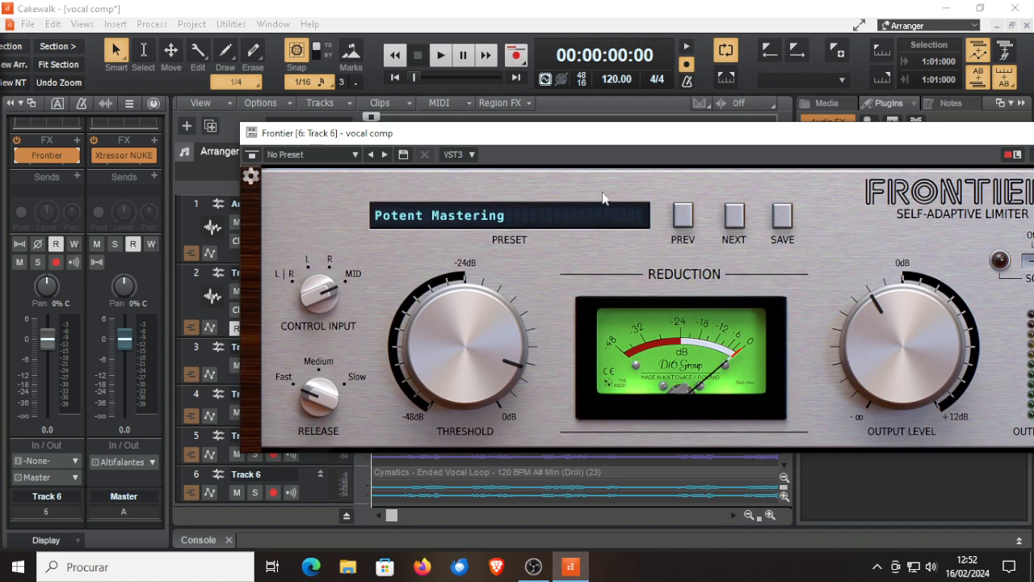
drag(616, 143, 452, 146)
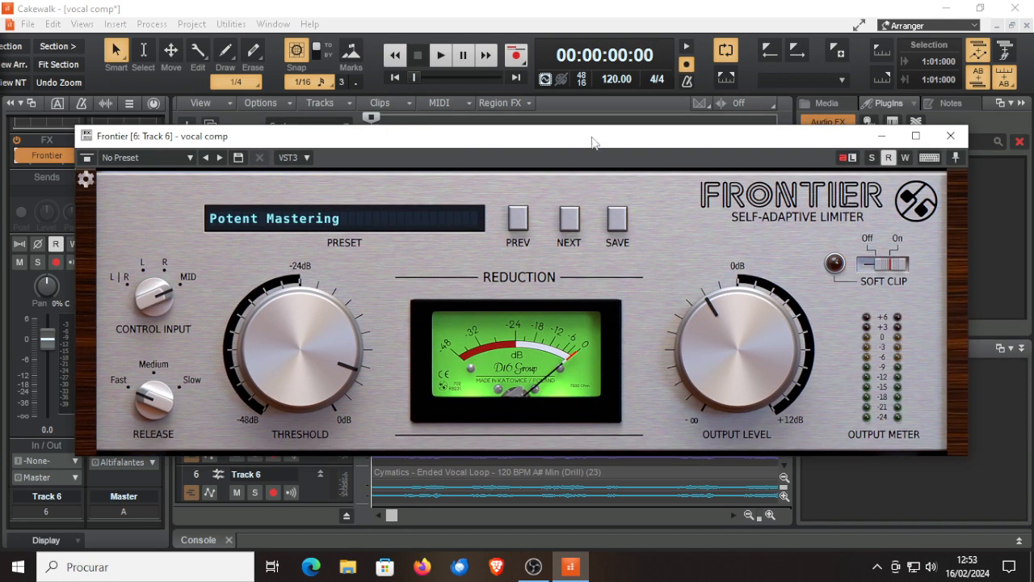
drag(592, 137, 582, 233)
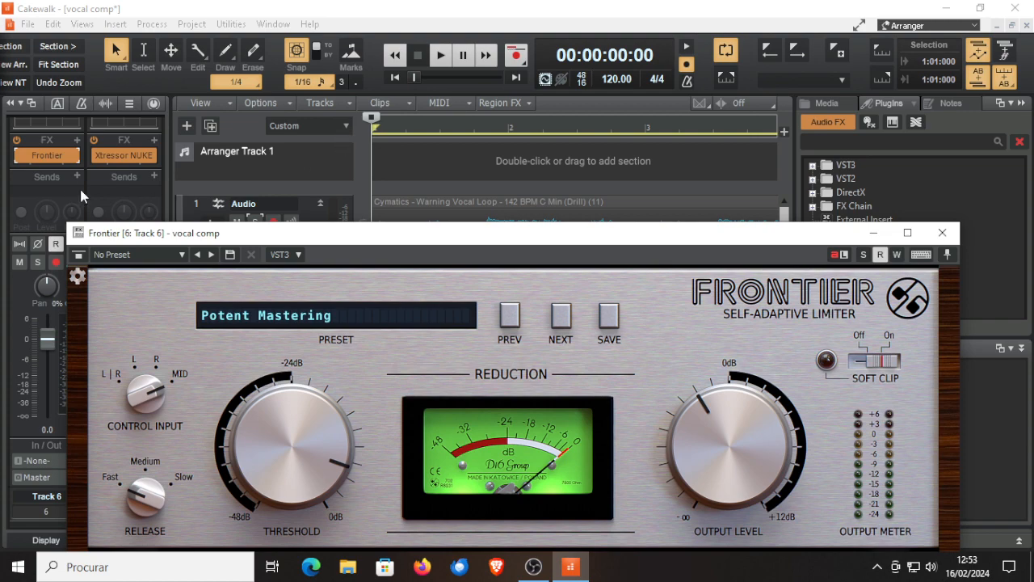
Bypass Track 6's effects and move the Frontier window down until the track list is uncovered.
click(16, 141)
click(15, 141)
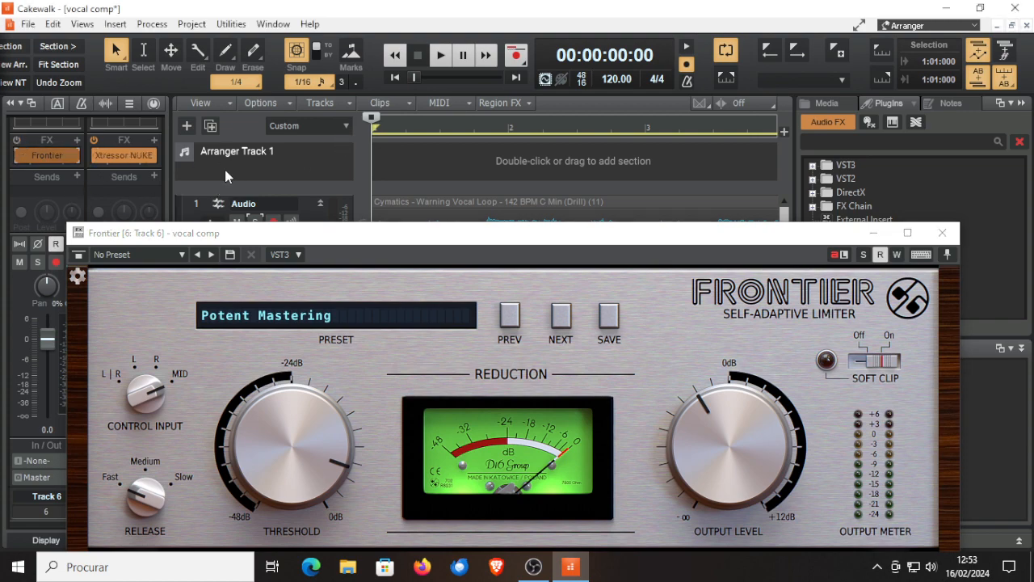
drag(212, 236, 289, 549)
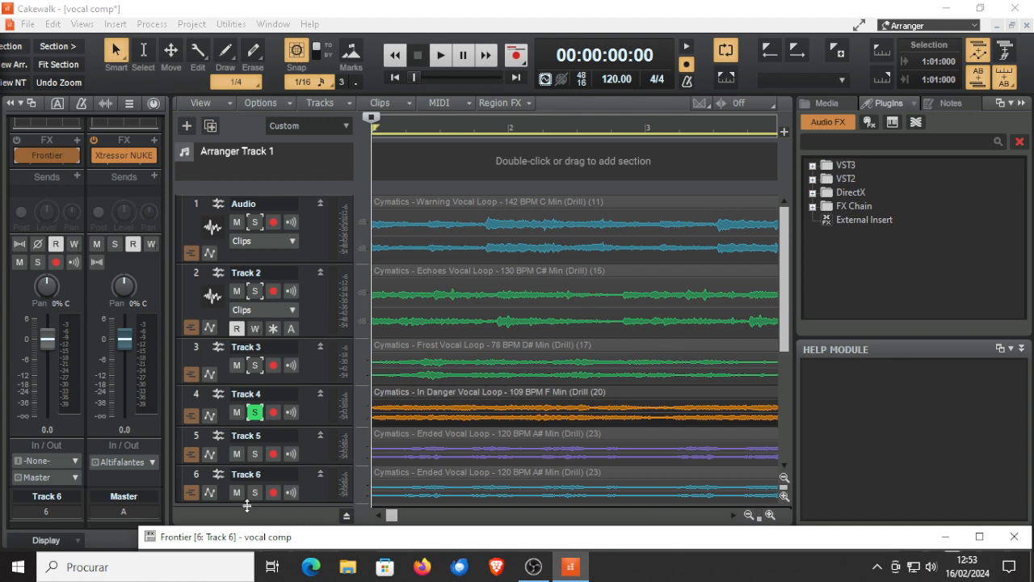
Solo Track 5 instead of Track 4 and shift the lowered Frontier window slightly sideways.
click(255, 453)
click(254, 412)
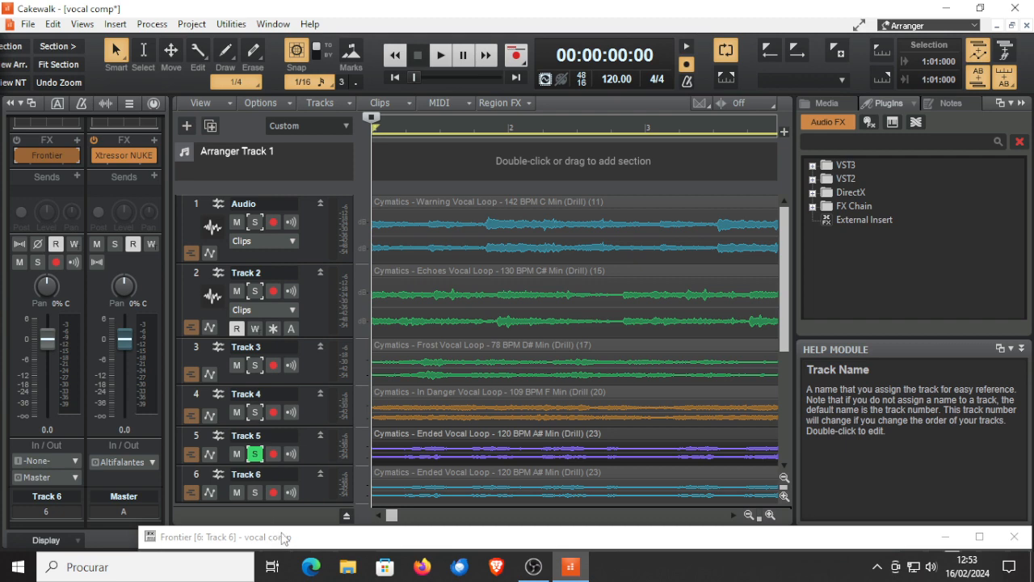
drag(283, 538, 235, 534)
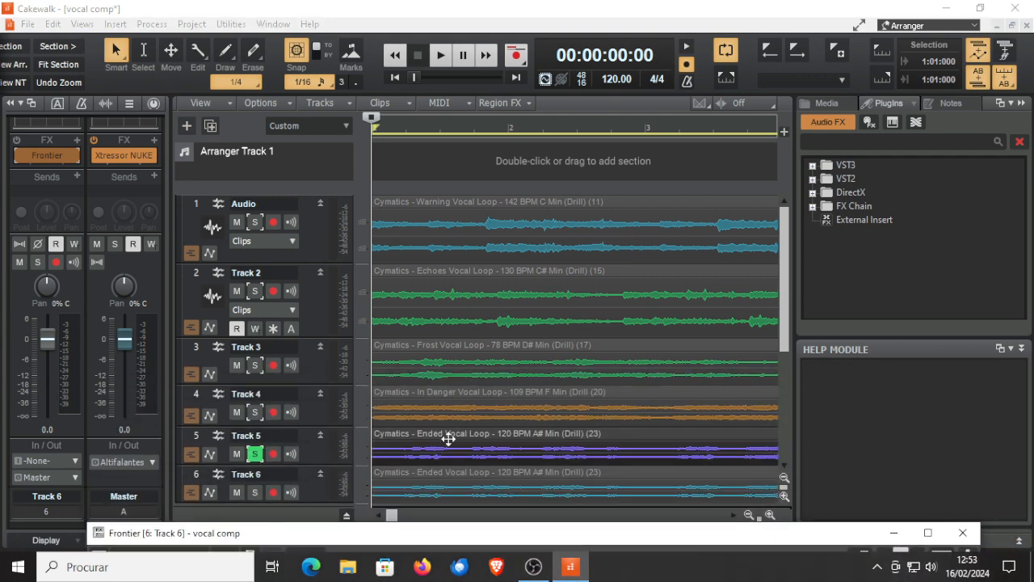
Show Track 5 in the inspector, bypass its effects and close the Frontier window.
click(47, 497)
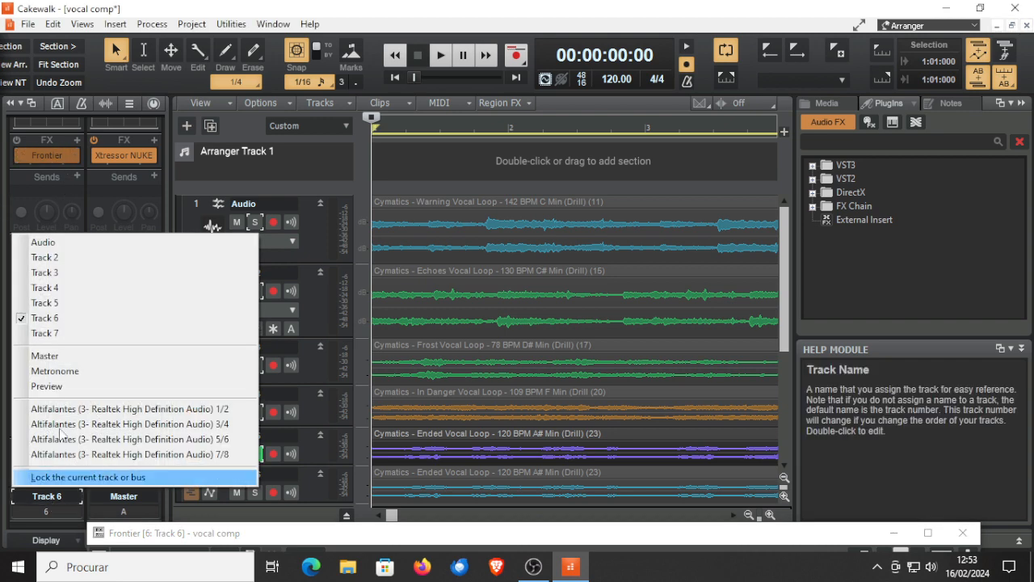
click(57, 303)
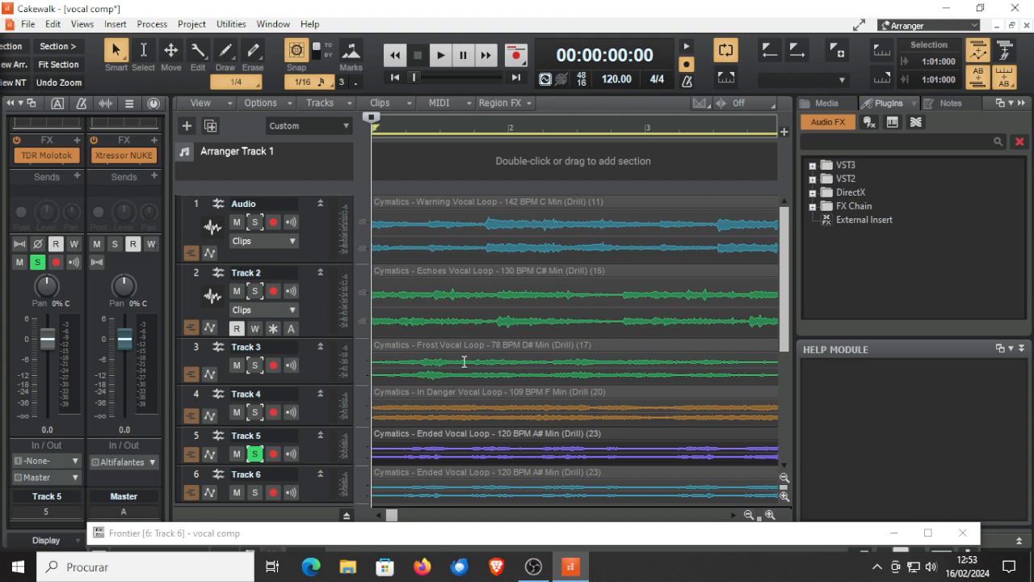
click(17, 141)
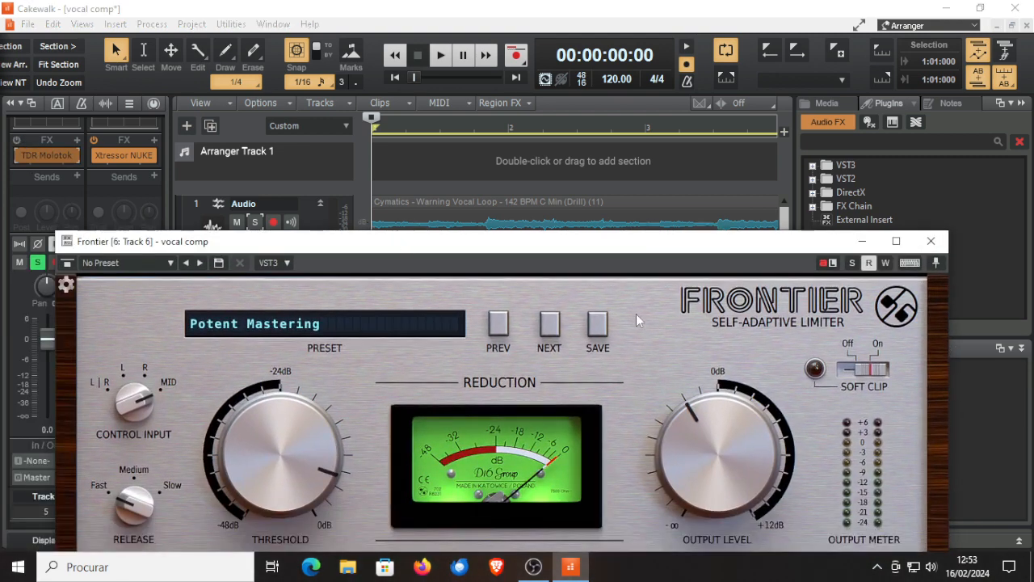
click(931, 240)
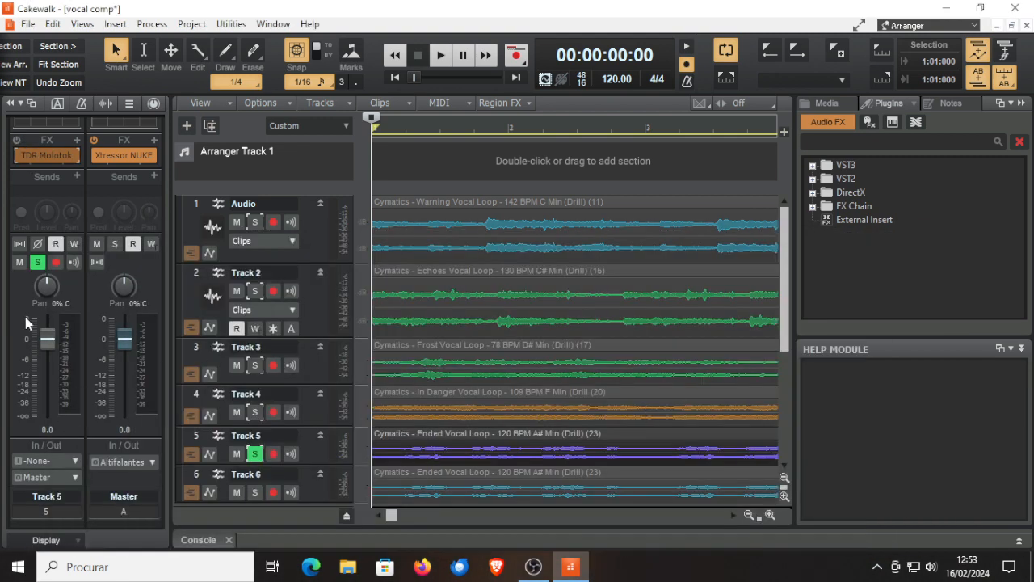
Play Track 5, then open TDR Molotok during playback and move its window clear of the effects rack.
click(441, 55)
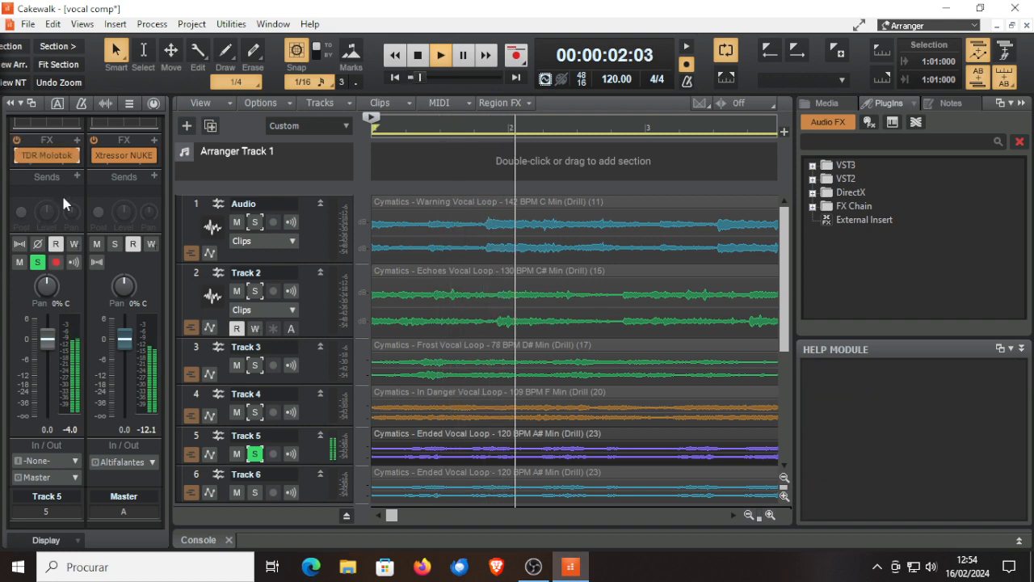
click(46, 156)
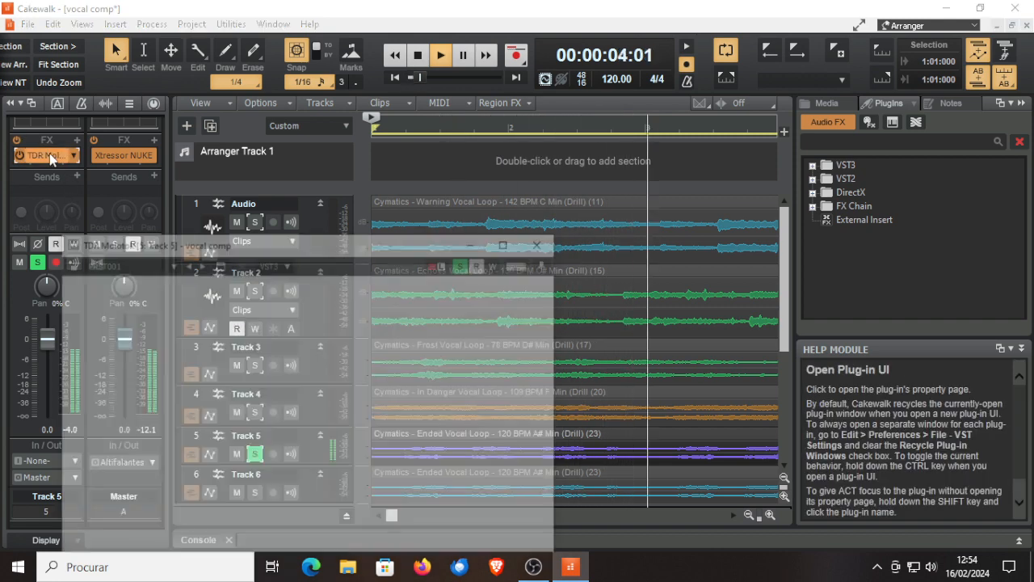
drag(367, 242, 415, 173)
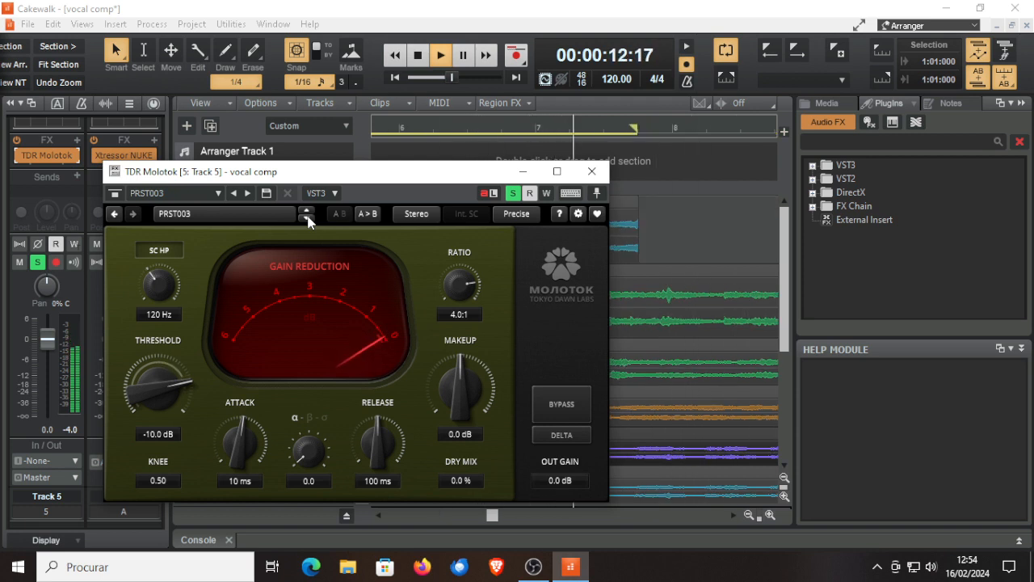
drag(347, 180, 389, 212)
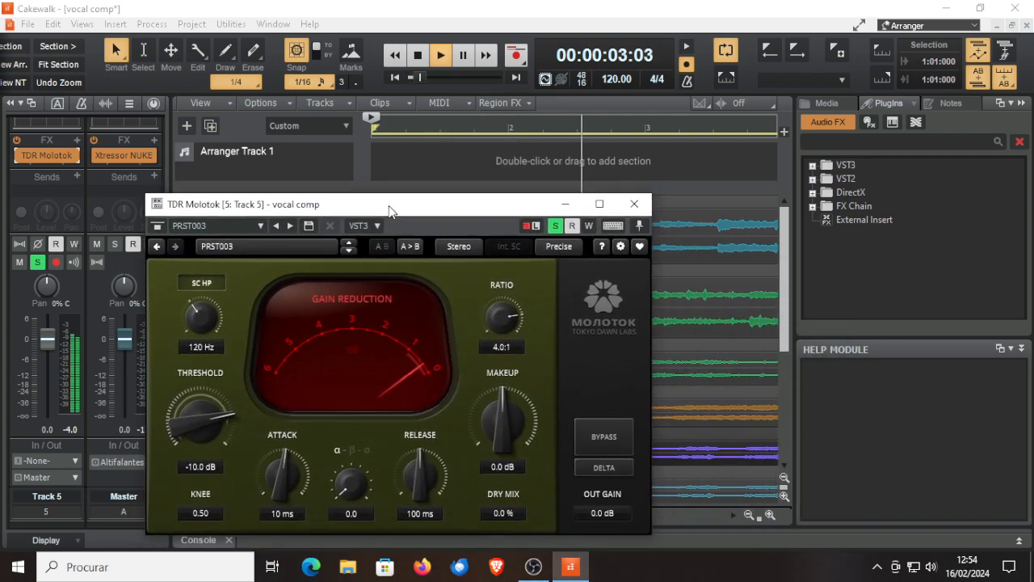
Step forward through TDR Molotok's presets from PRST003 to PRST008 during playback, close the plug-in and stop playback.
click(349, 251)
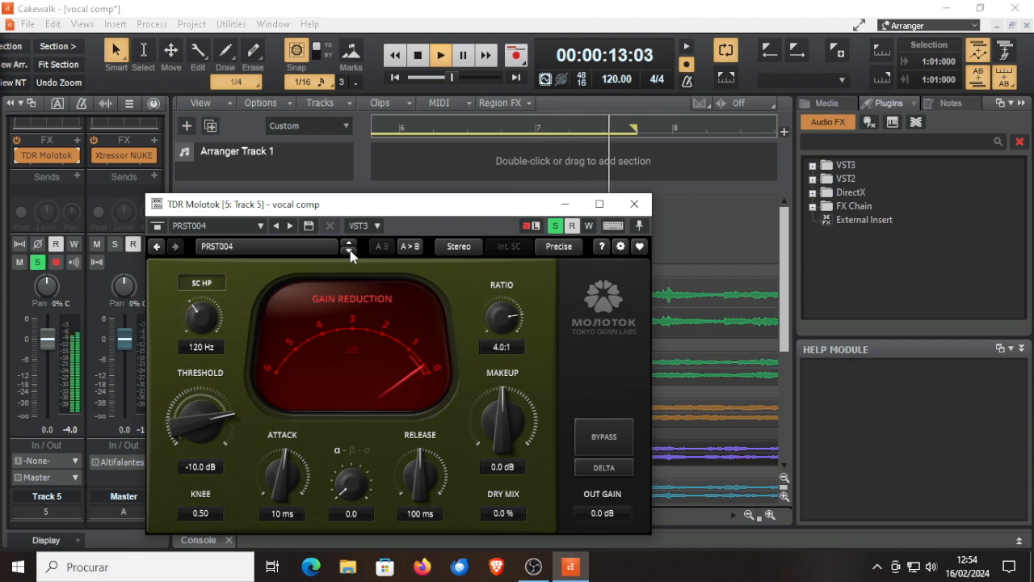
click(350, 252)
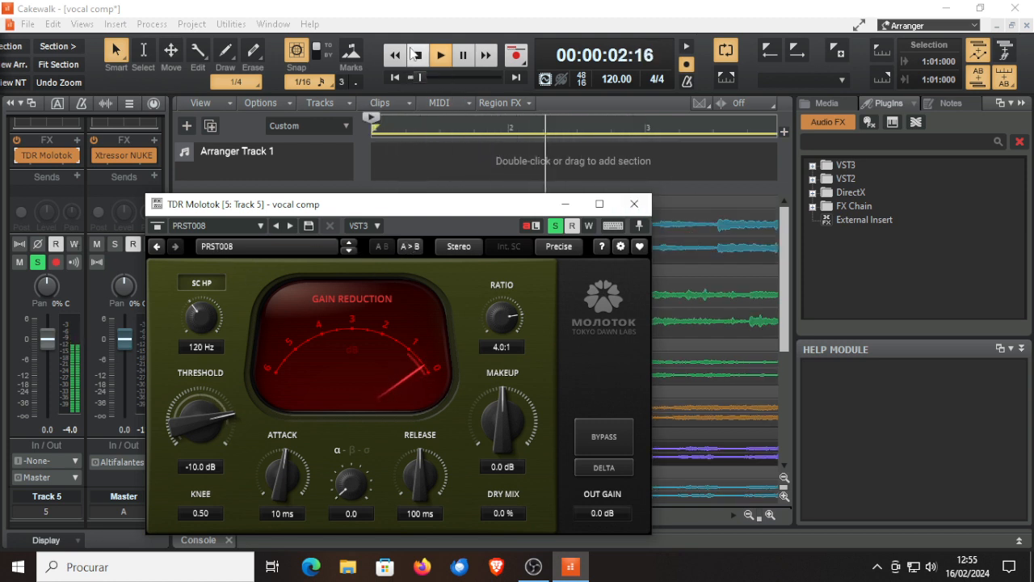
click(634, 203)
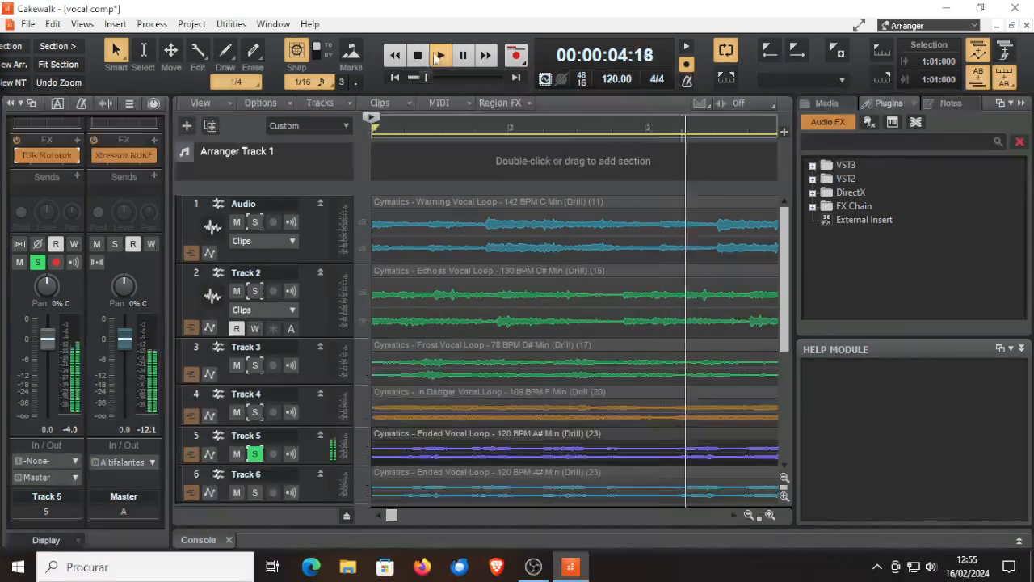
click(418, 55)
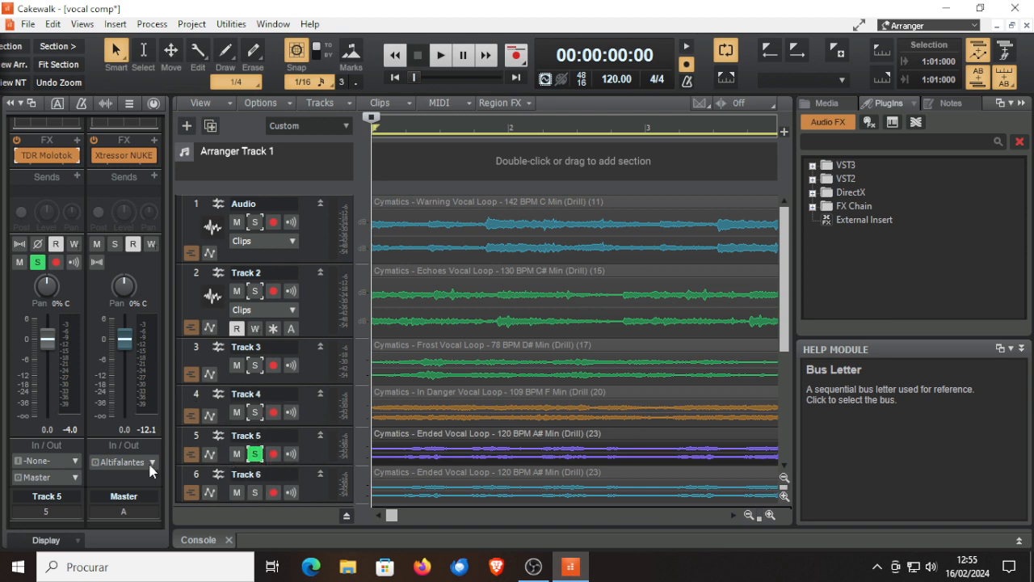
Show Track 6 in the inspector and solo it instead of Track 5.
click(46, 496)
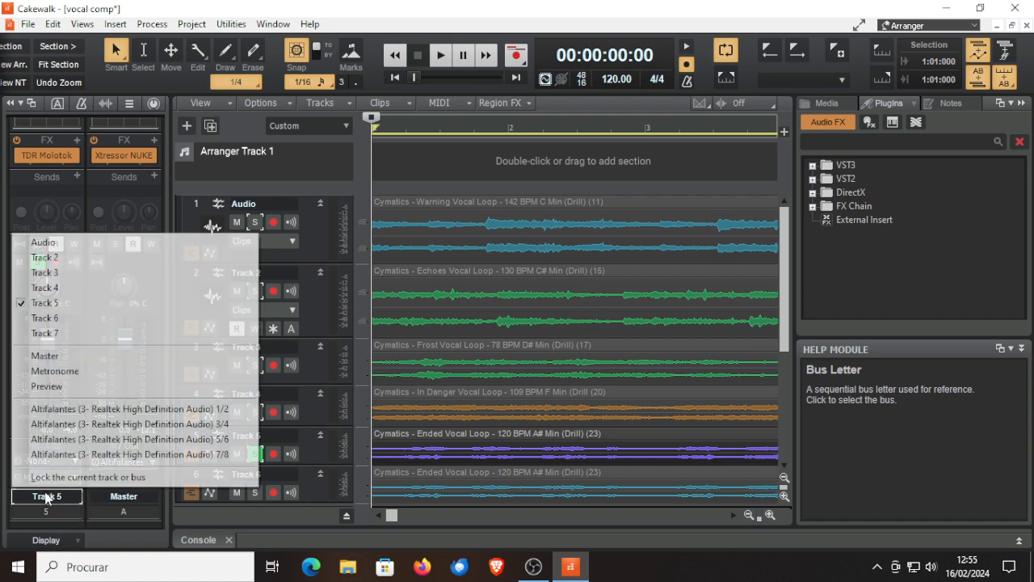
click(62, 317)
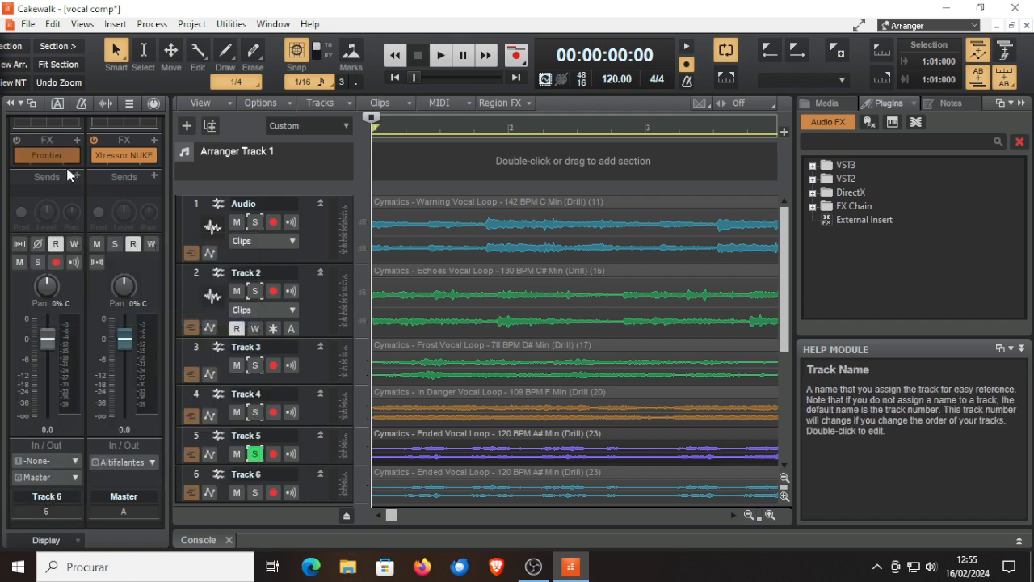
click(255, 492)
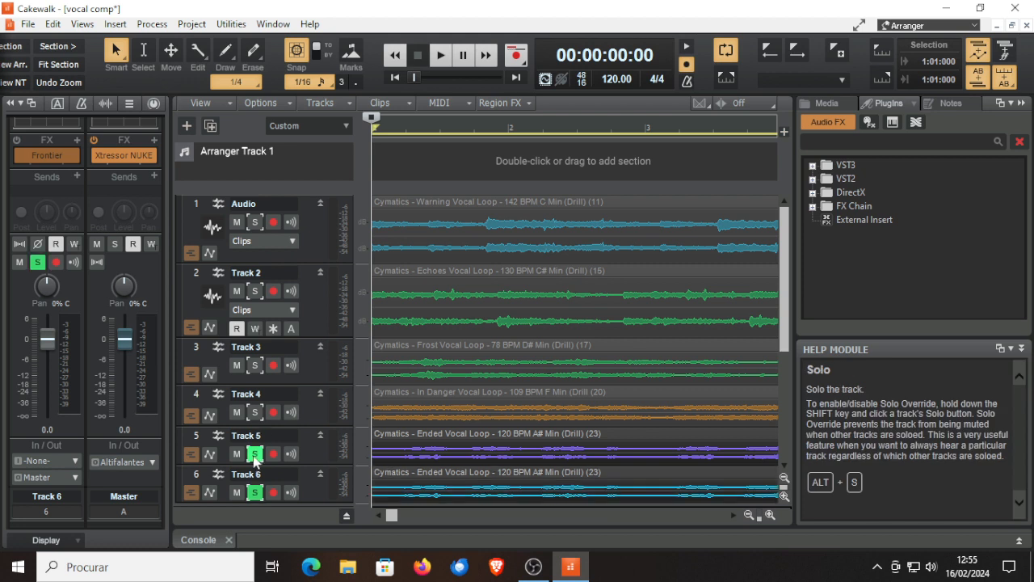
click(254, 454)
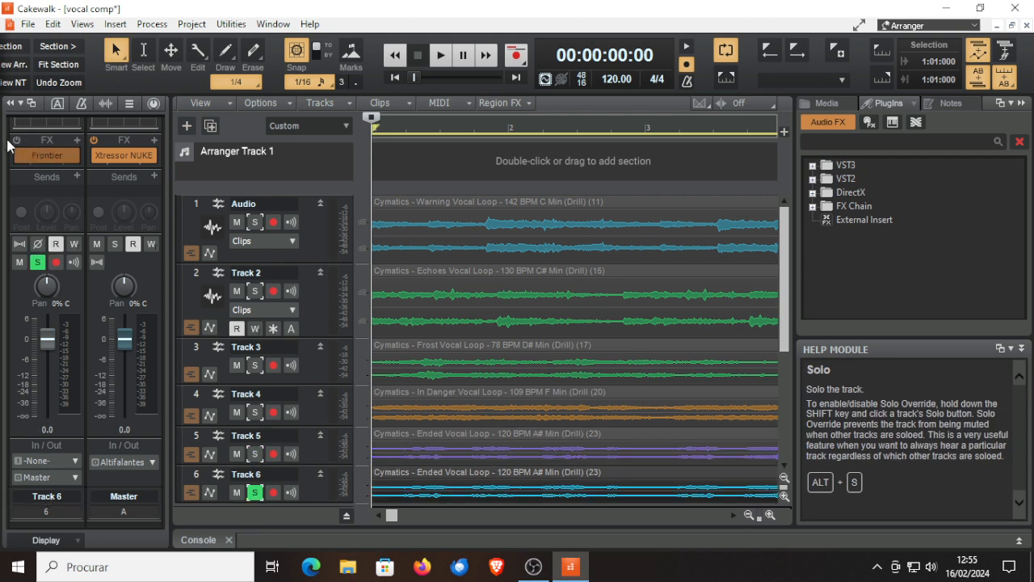
Open Frontier, play Track 6 with its effects bypassed while moving the window higher, and re-enable the effects.
click(43, 153)
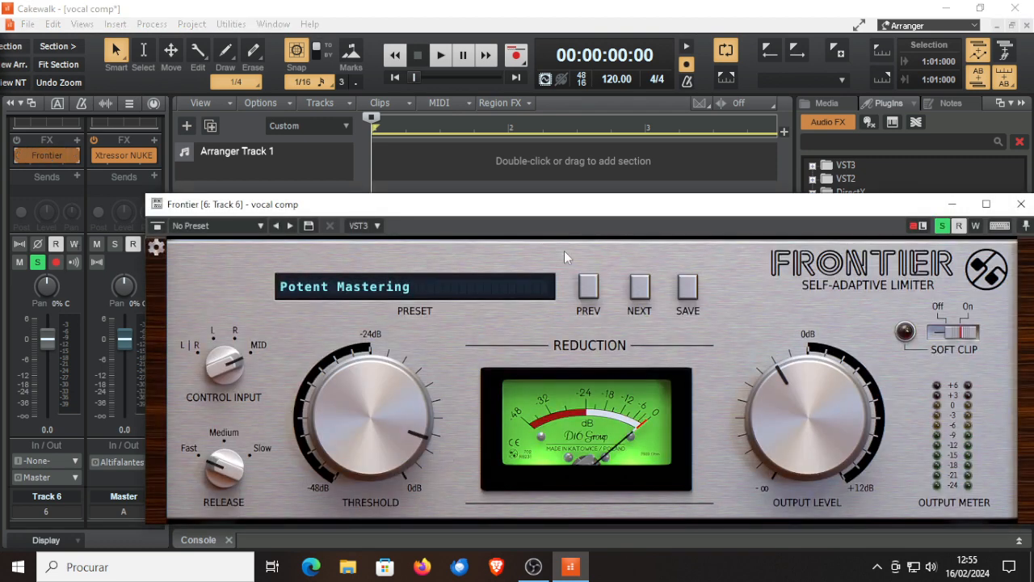
drag(596, 205, 481, 203)
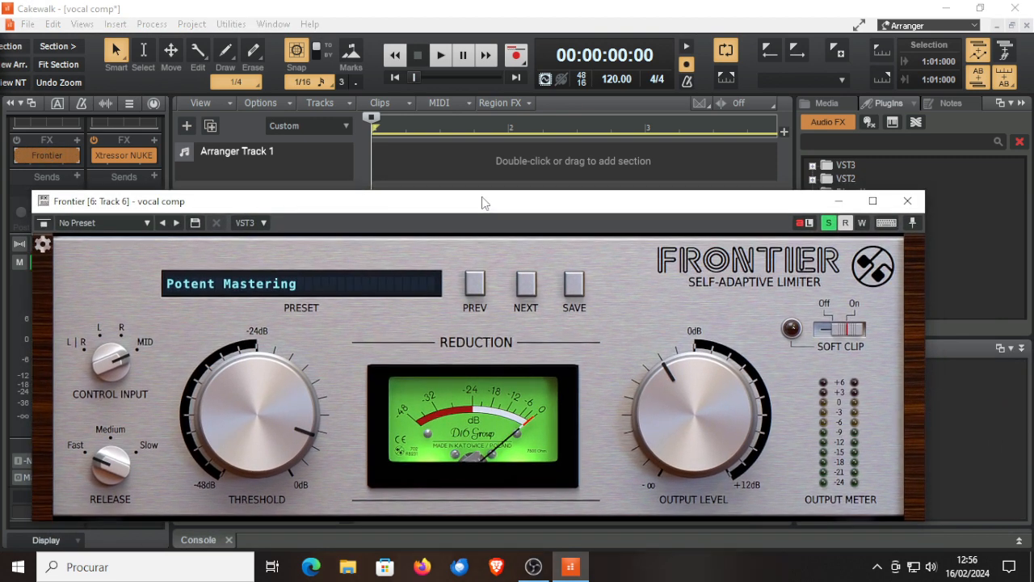
click(439, 54)
drag(403, 209, 444, 143)
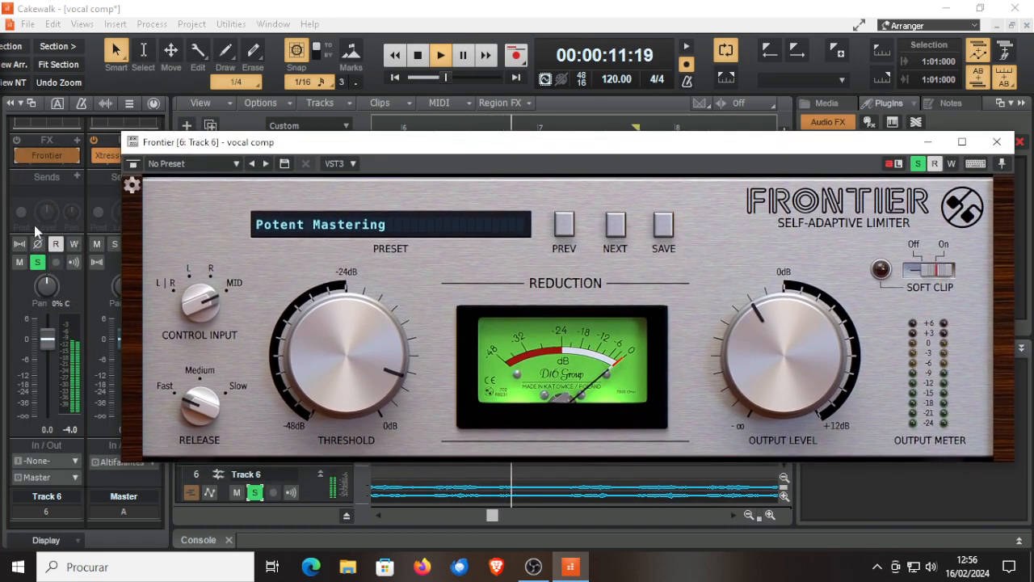
click(16, 140)
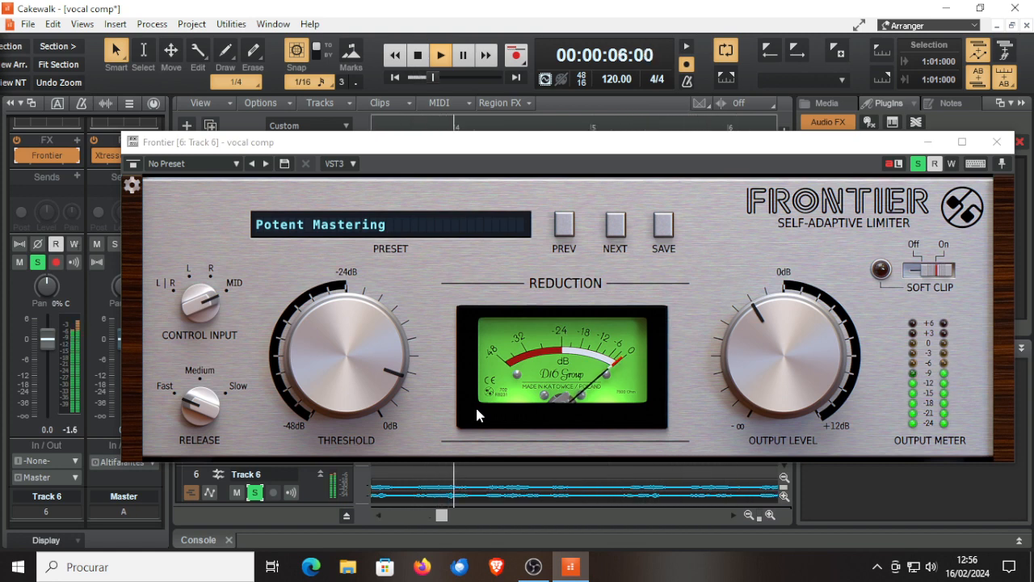
Audition Frontier's presets Atom Smasher, Brickwall Clipping, Default Smasher and Destroyer Class during playback.
click(615, 229)
click(615, 230)
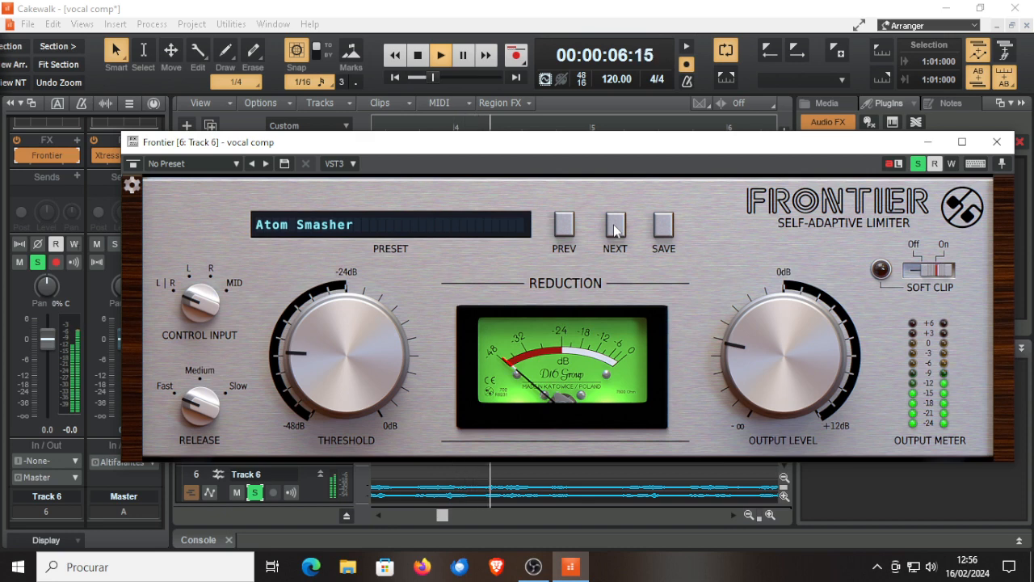
click(615, 226)
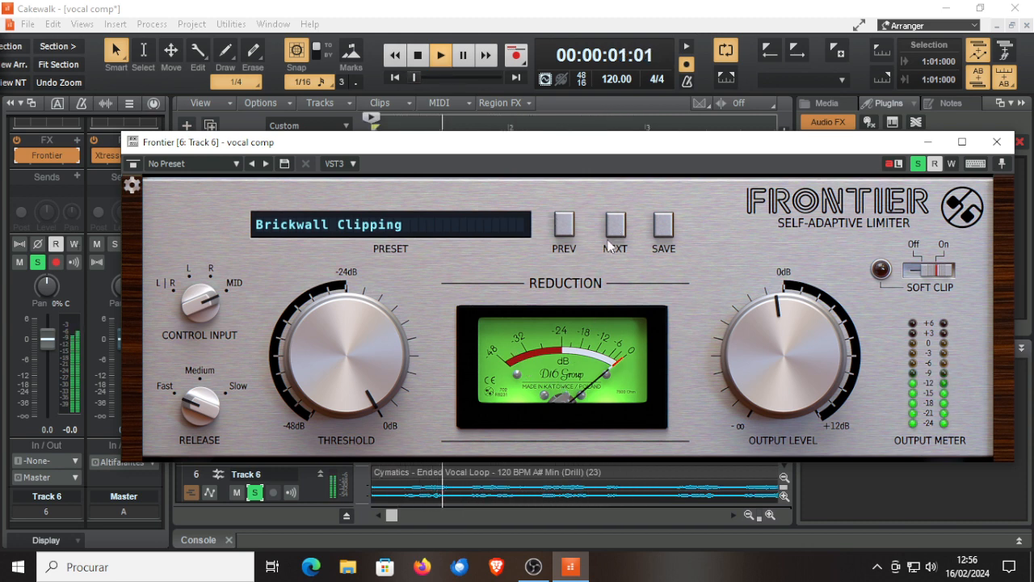
click(619, 233)
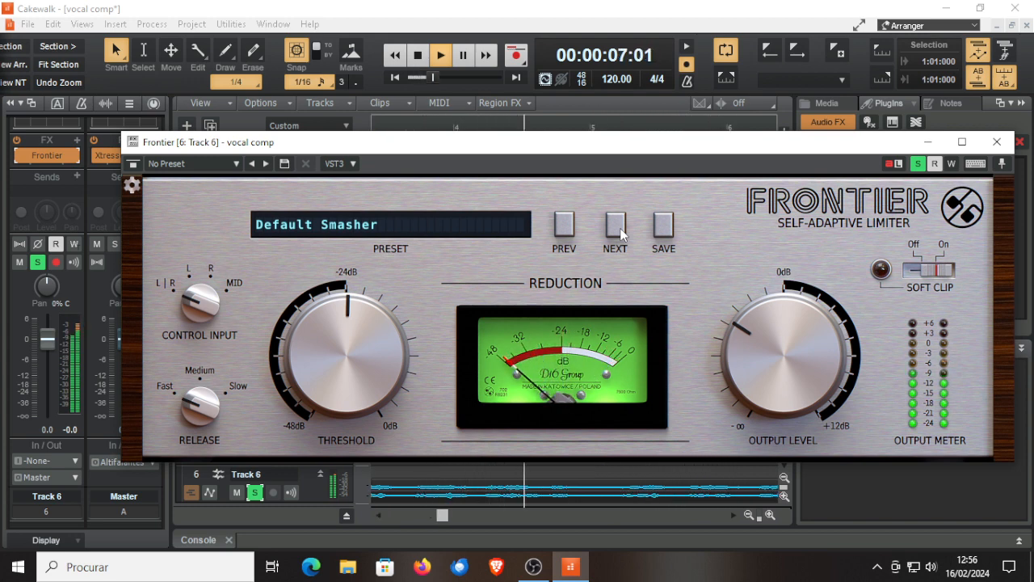
click(616, 226)
click(573, 227)
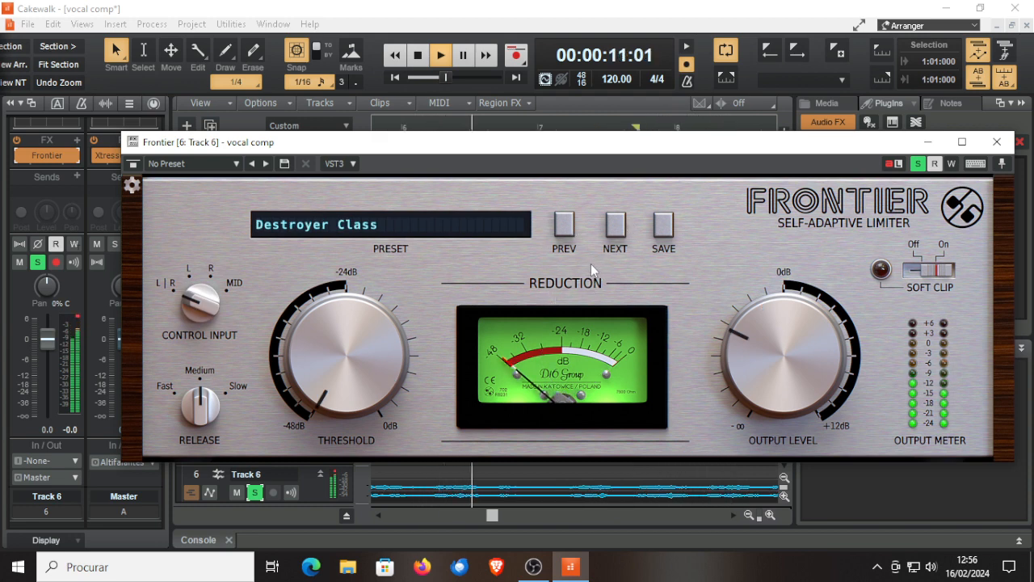
Step forward through Frontier's presets from Master Licking to Silent and Deadly during playback.
click(617, 226)
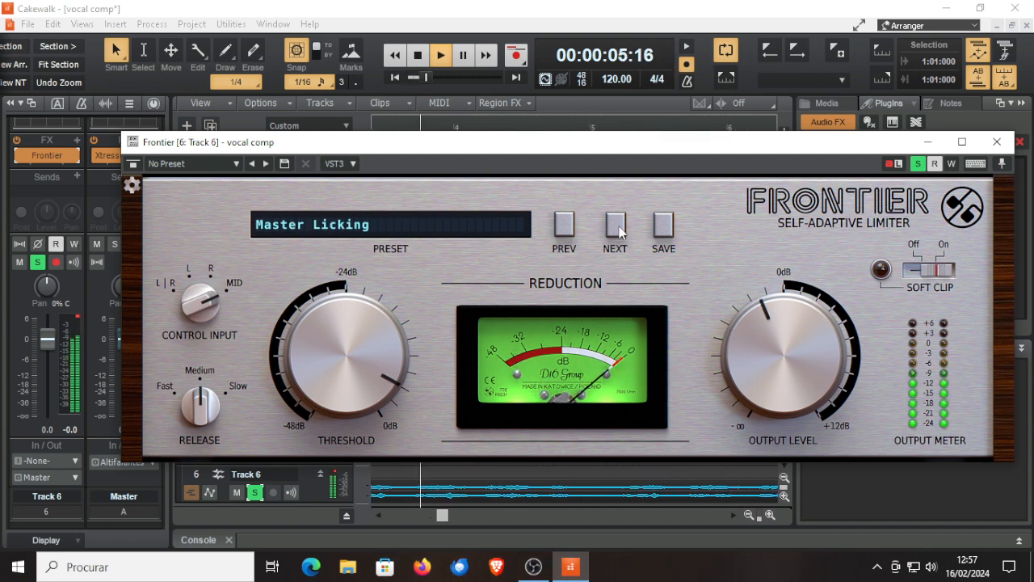
click(617, 226)
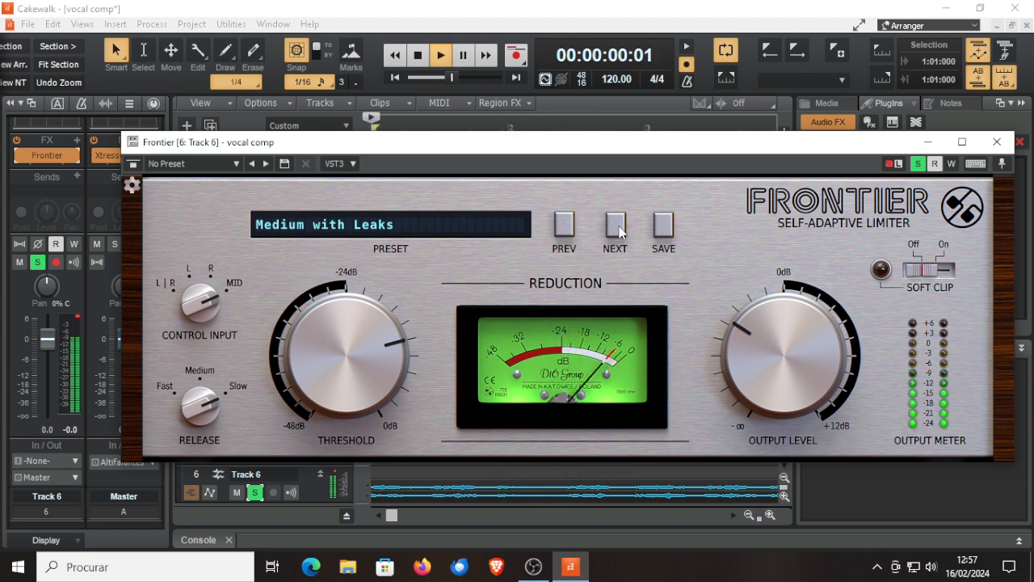
click(617, 227)
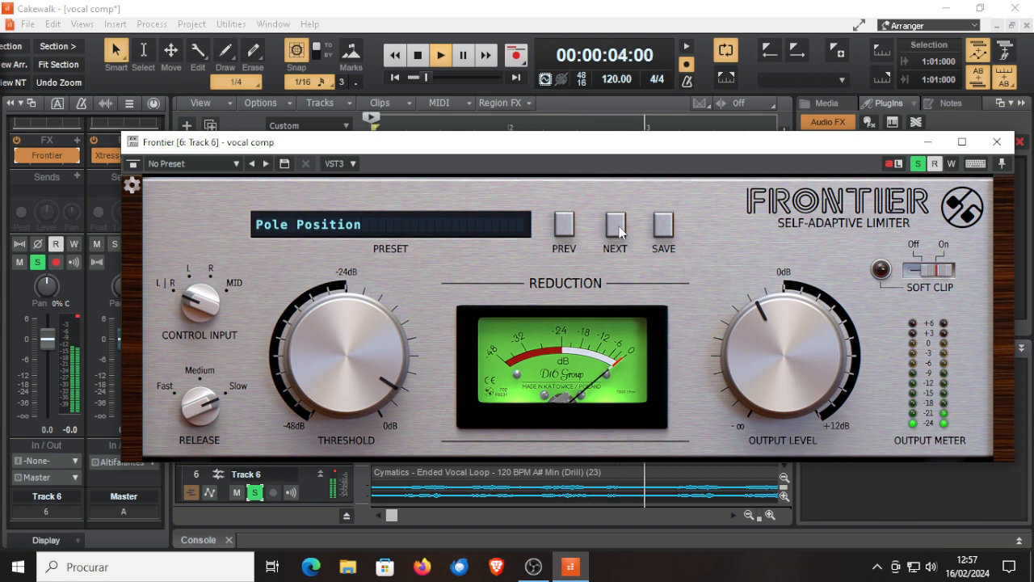
click(618, 228)
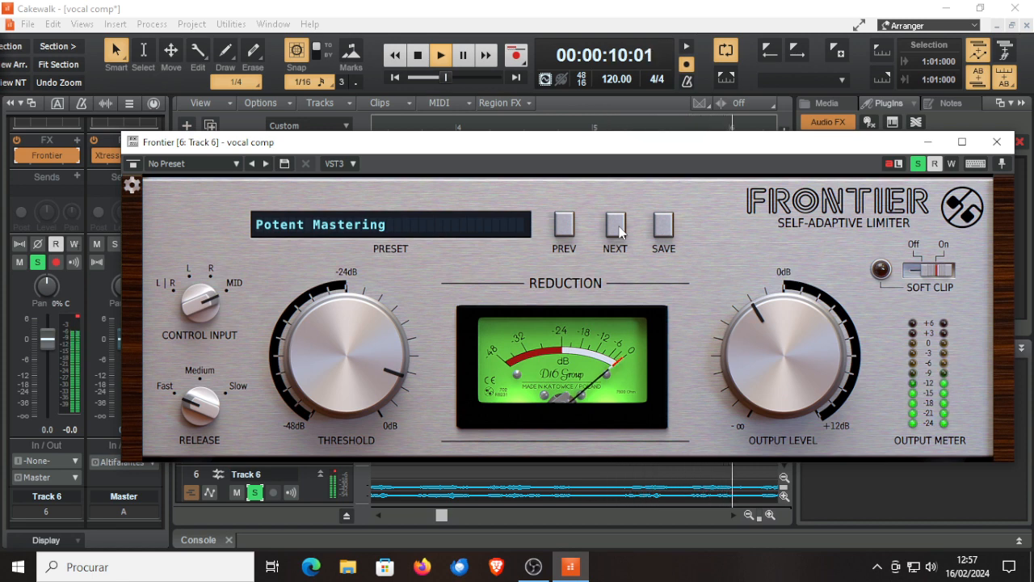
click(617, 228)
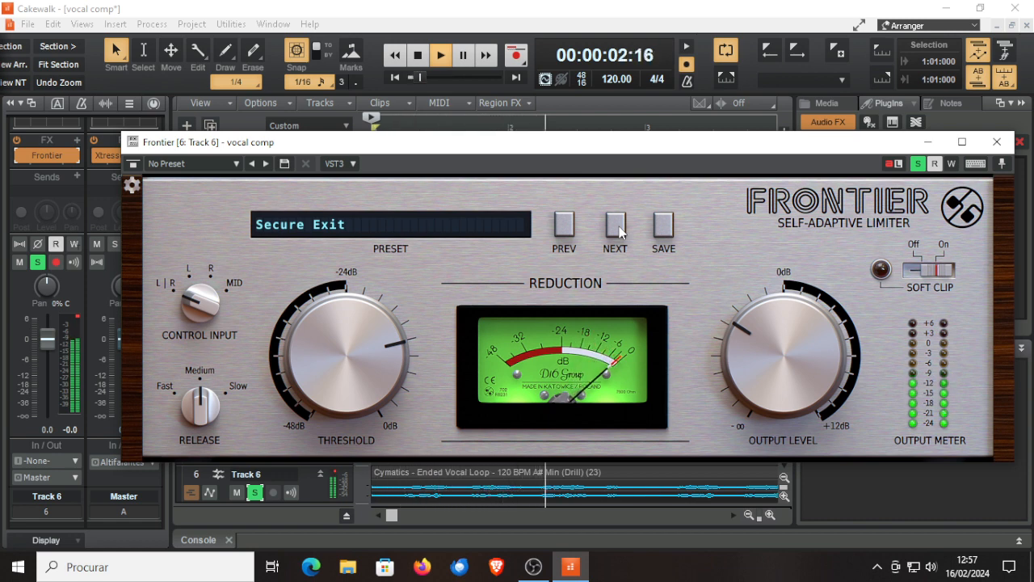
click(616, 226)
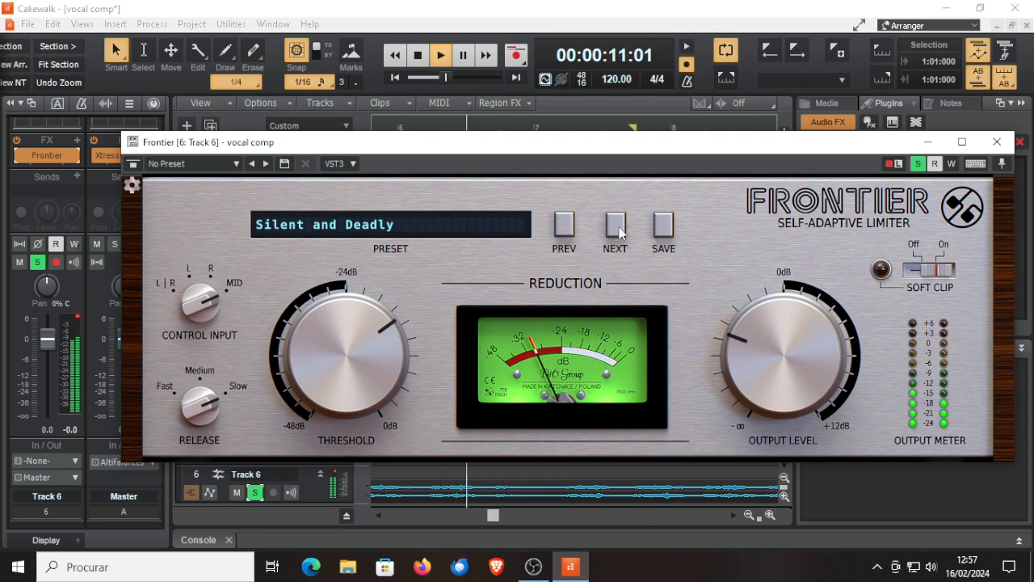
click(565, 226)
click(615, 226)
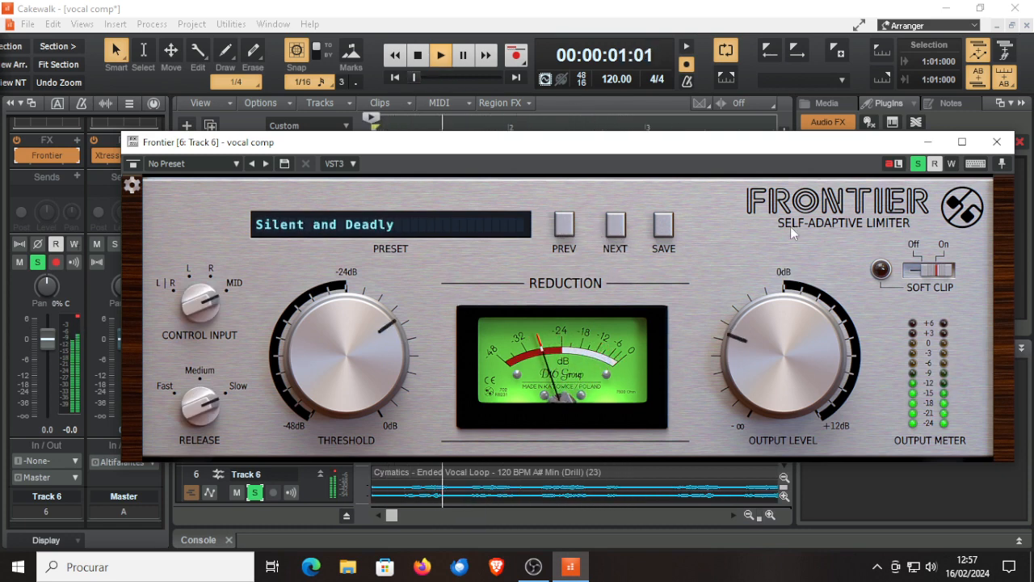
Close the Frontier plug-in and stop playback of Track 6.
click(997, 142)
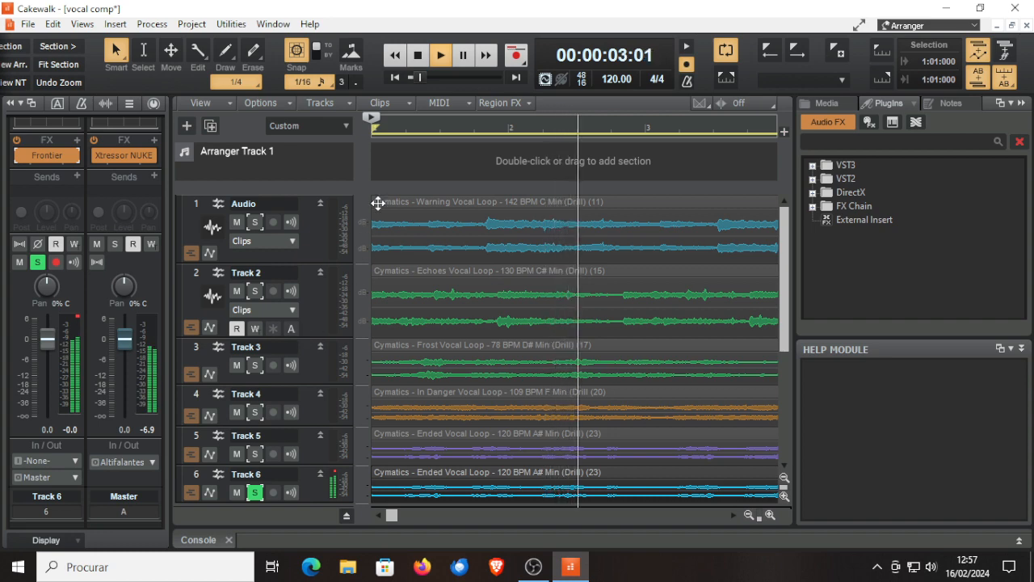
click(418, 57)
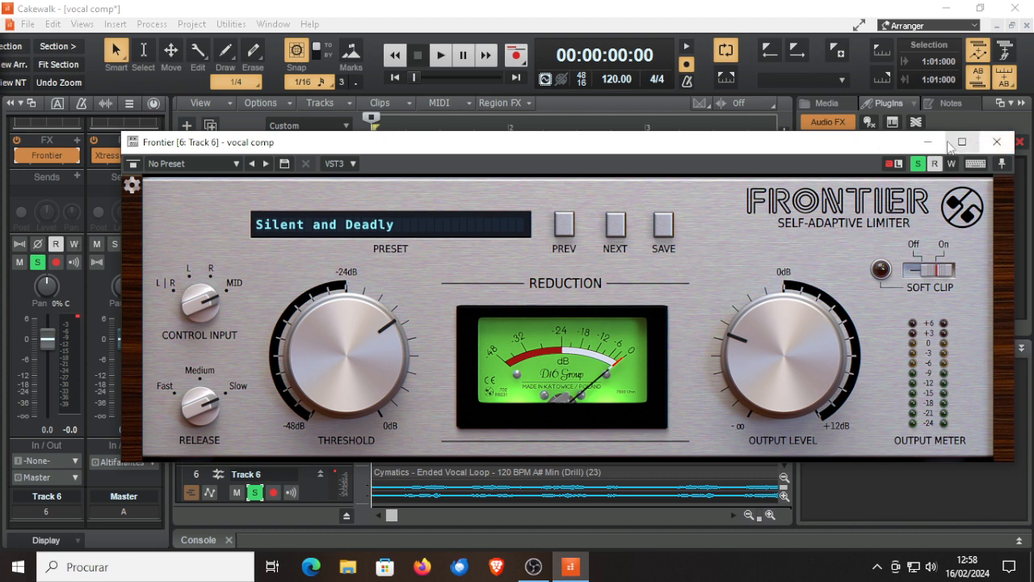
click(999, 142)
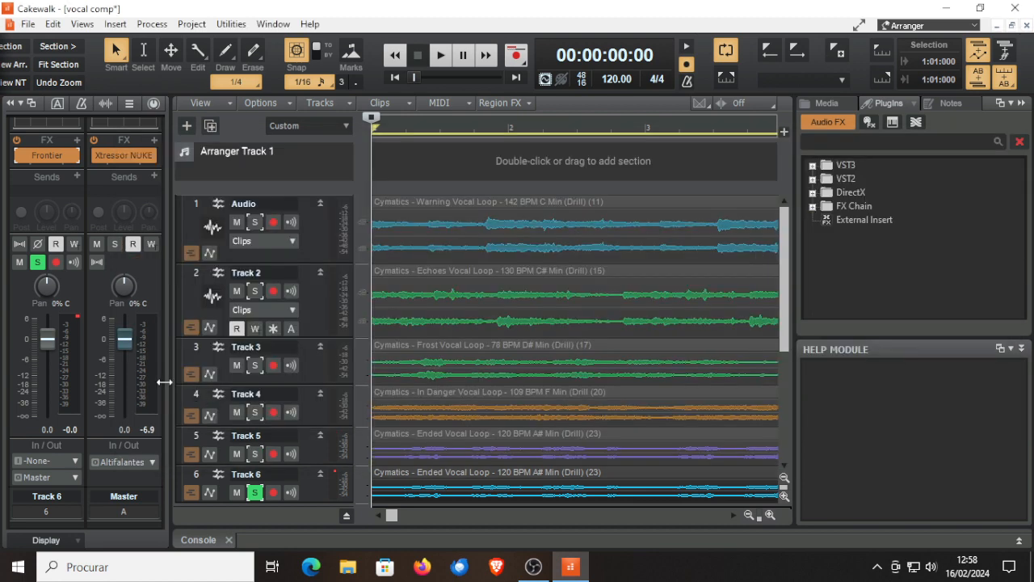
Show Track 7 in the inspector, bypass its effects and open its Warmy EP1A V2 plug-in.
click(66, 498)
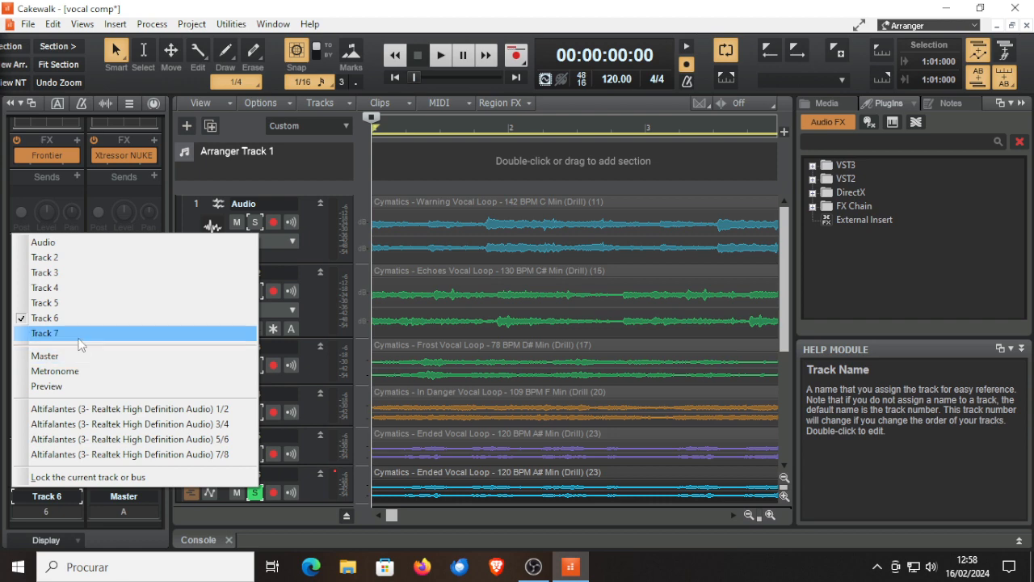
click(93, 333)
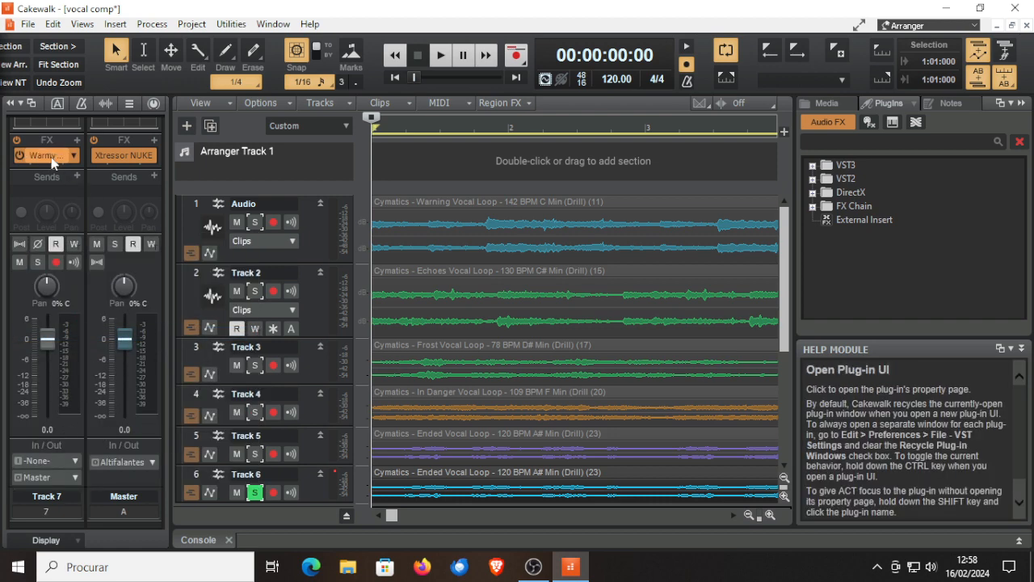
click(16, 141)
double_click(46, 155)
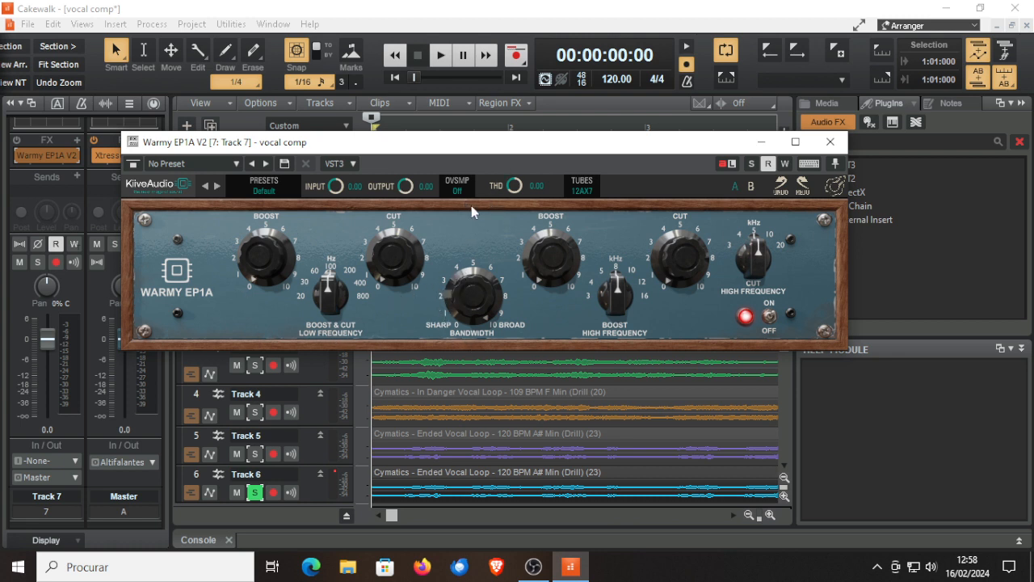
Position the Warmy EP1A V2 window clear of Track 7 and solo Track 7 instead of Track 6.
drag(501, 150, 496, 272)
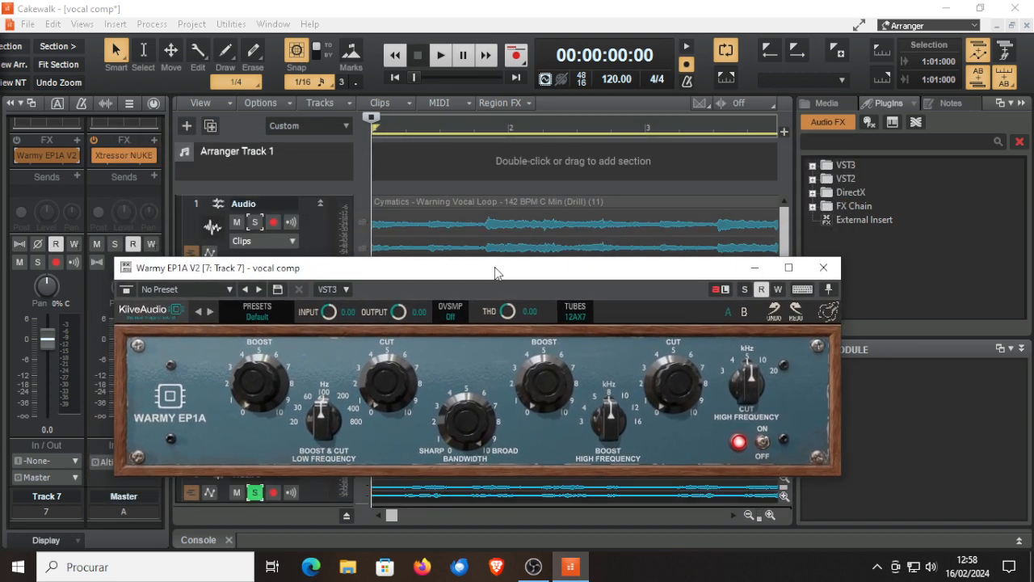
click(249, 313)
click(369, 337)
drag(386, 275, 498, 154)
scroll(258, 426, down, 3)
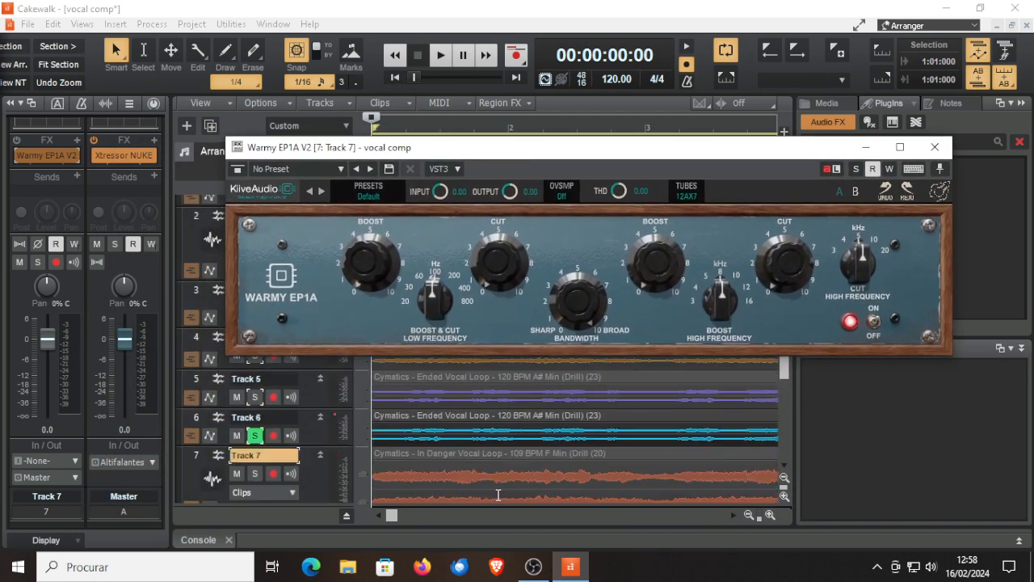
click(255, 417)
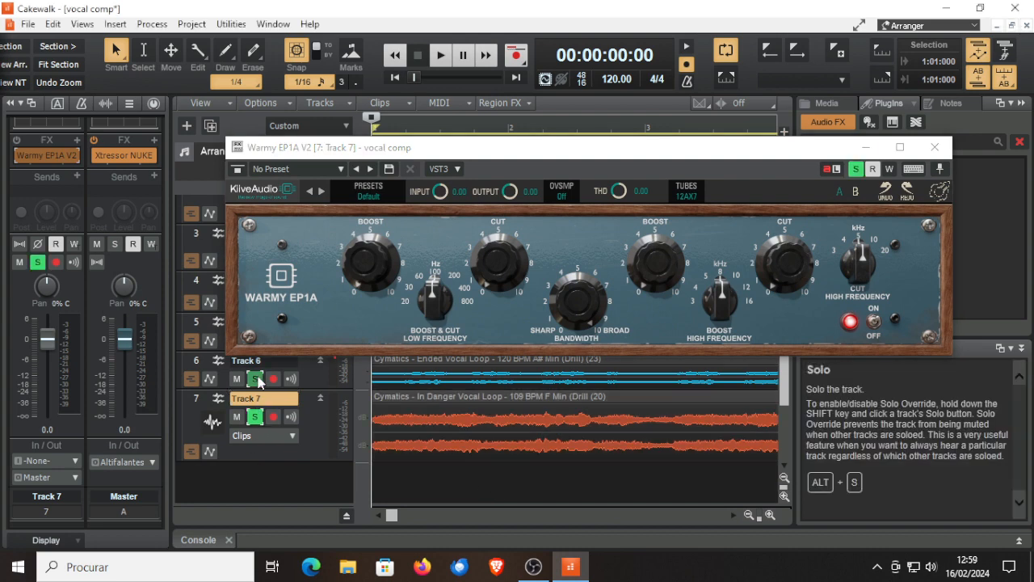
Play Track 7 with its effects bypassed for comparison, and re-enable the effects during playback.
click(369, 190)
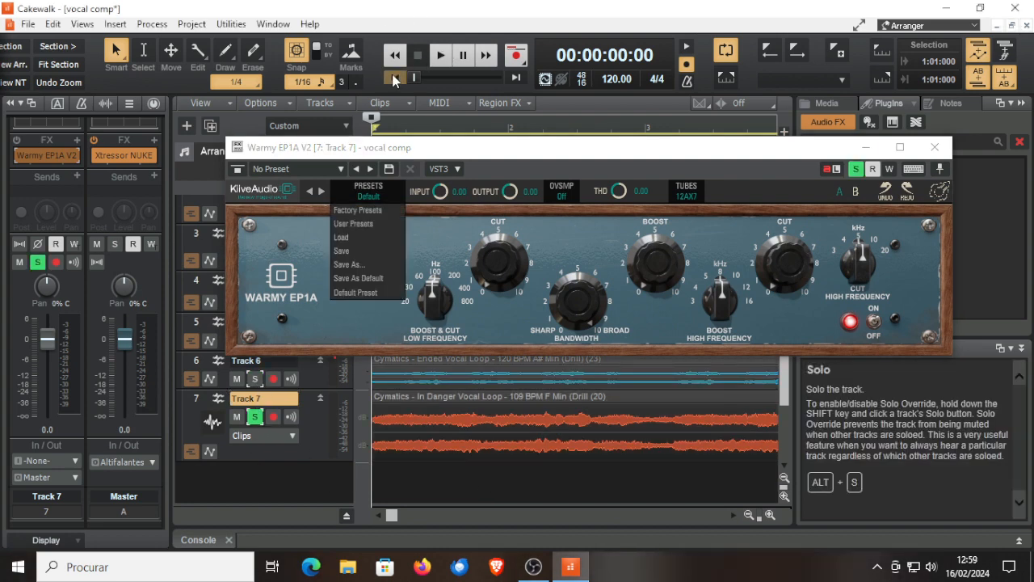
click(441, 57)
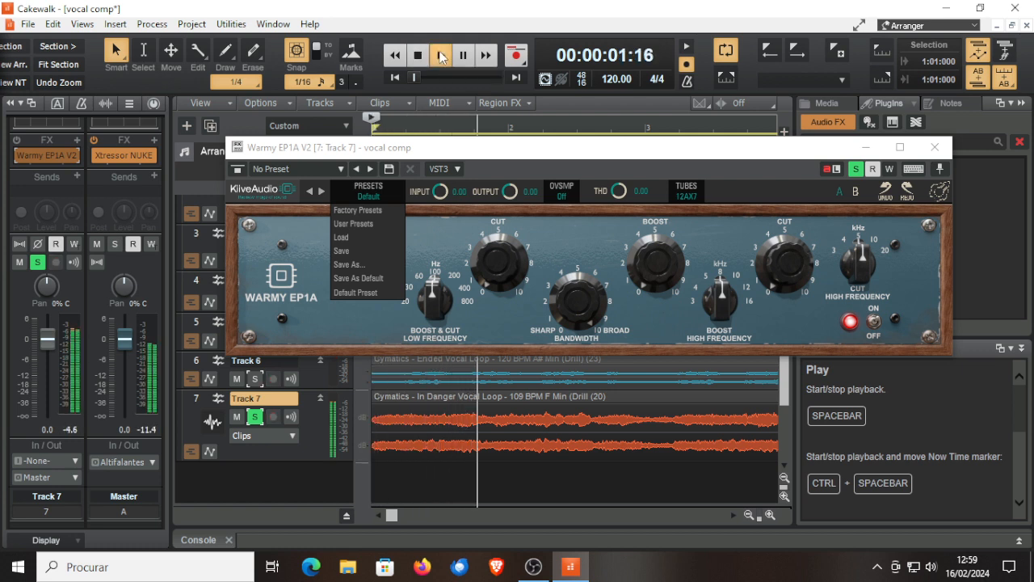
click(318, 270)
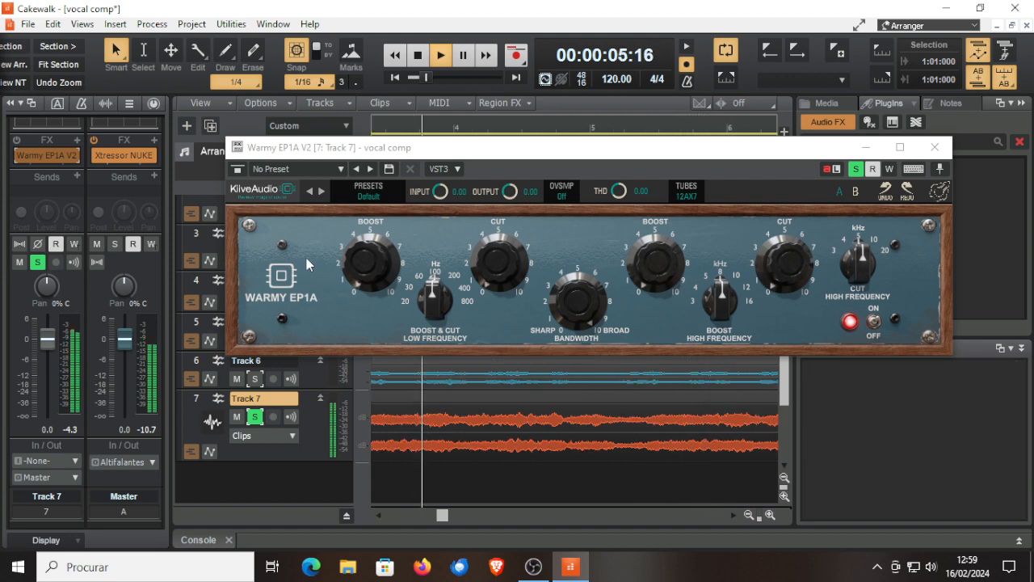
click(17, 141)
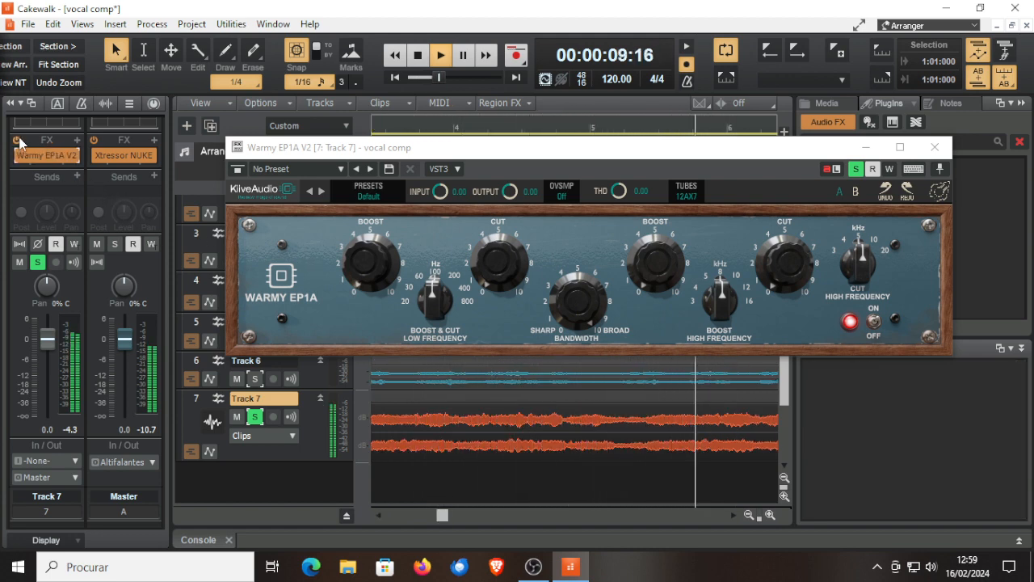
Step back to Warmy EP1A's Cut Through Vox preset and set oversampling to 8x during playback.
click(312, 193)
click(311, 191)
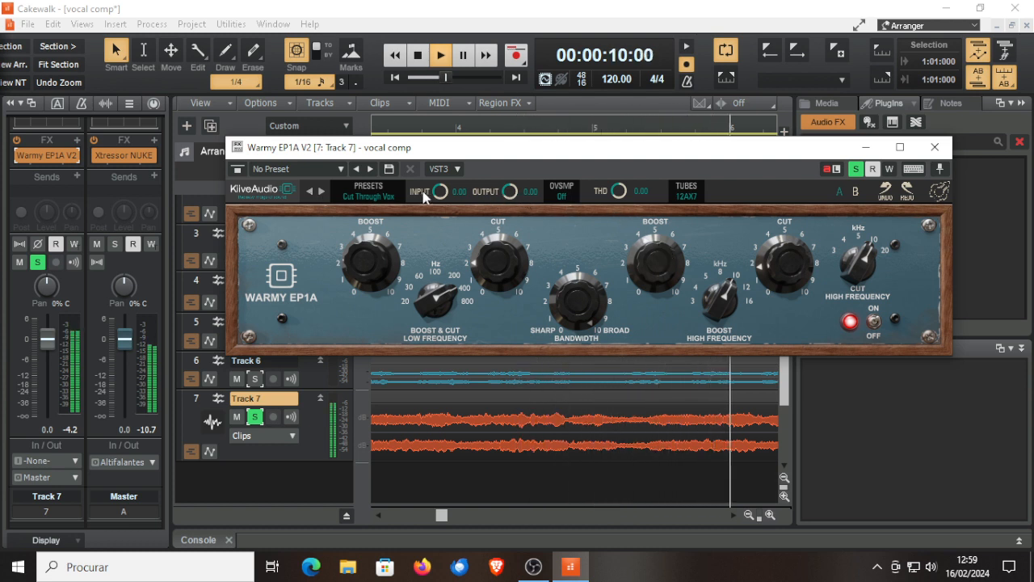
click(565, 194)
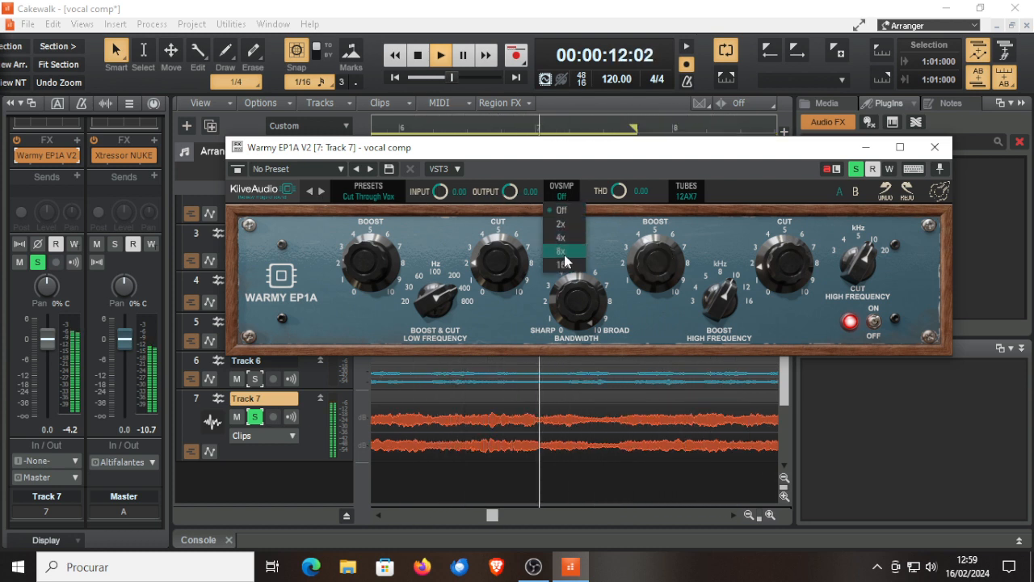
click(565, 266)
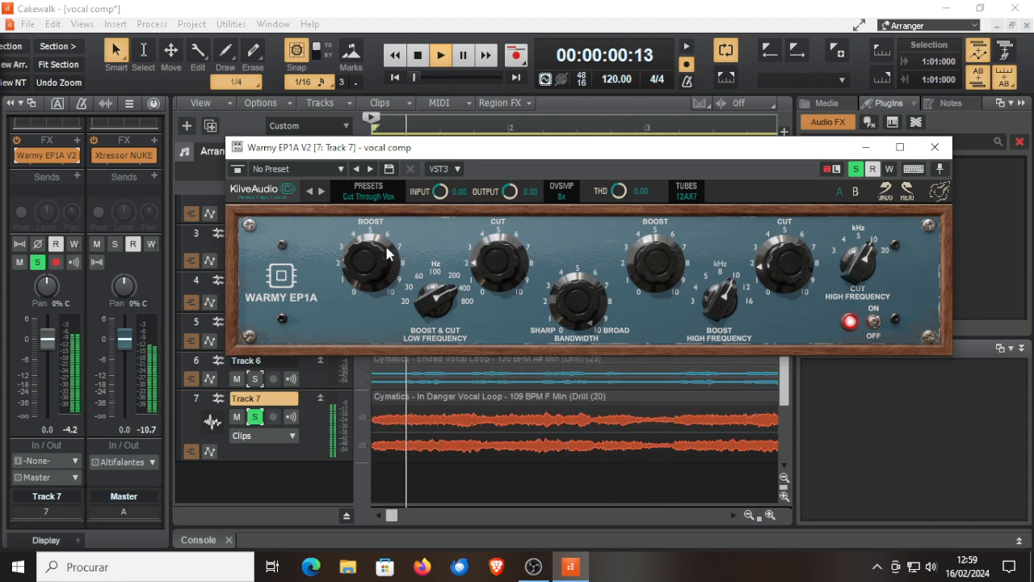
Audition Warmy EP1A's presets Clean Guitars Beef, Warm Bass, Vox Clean Up and the Subtle Drum Buss one during playback.
click(345, 195)
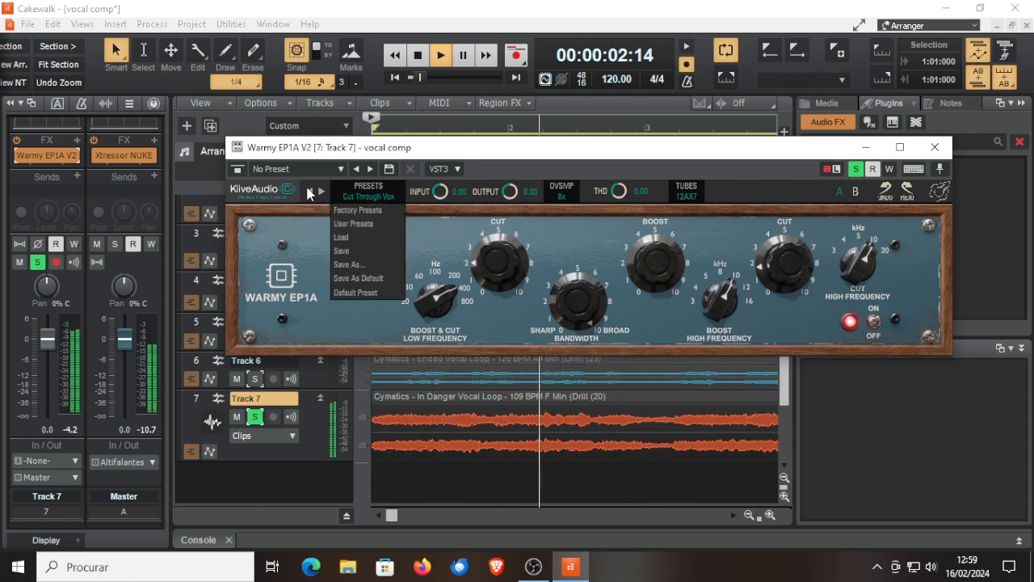
click(295, 273)
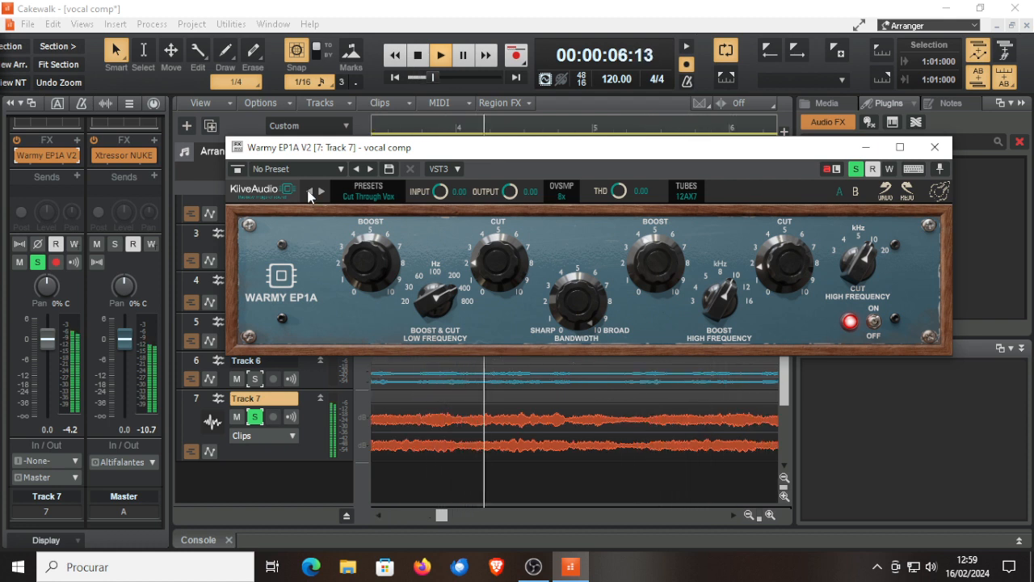
click(308, 193)
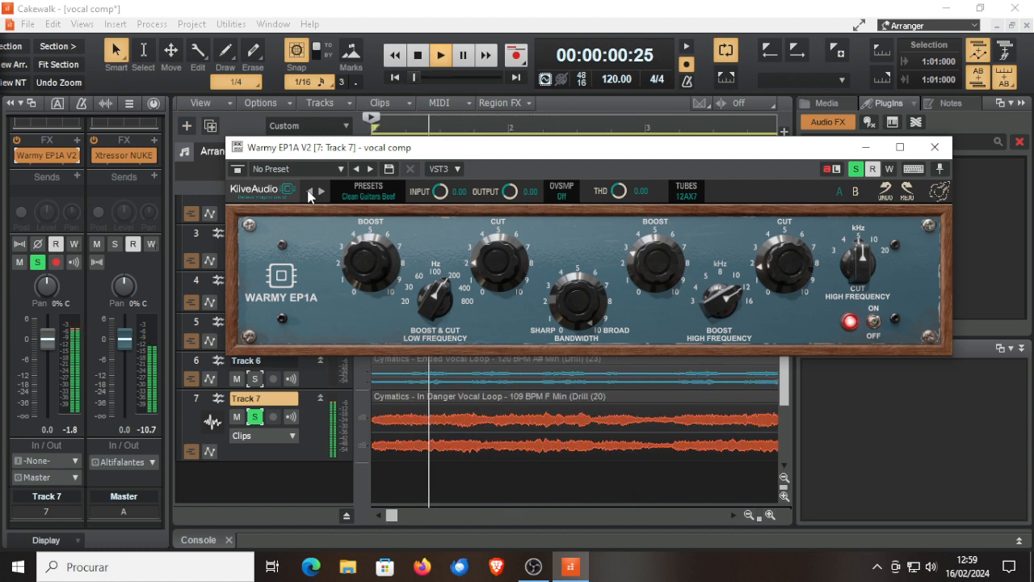
click(308, 192)
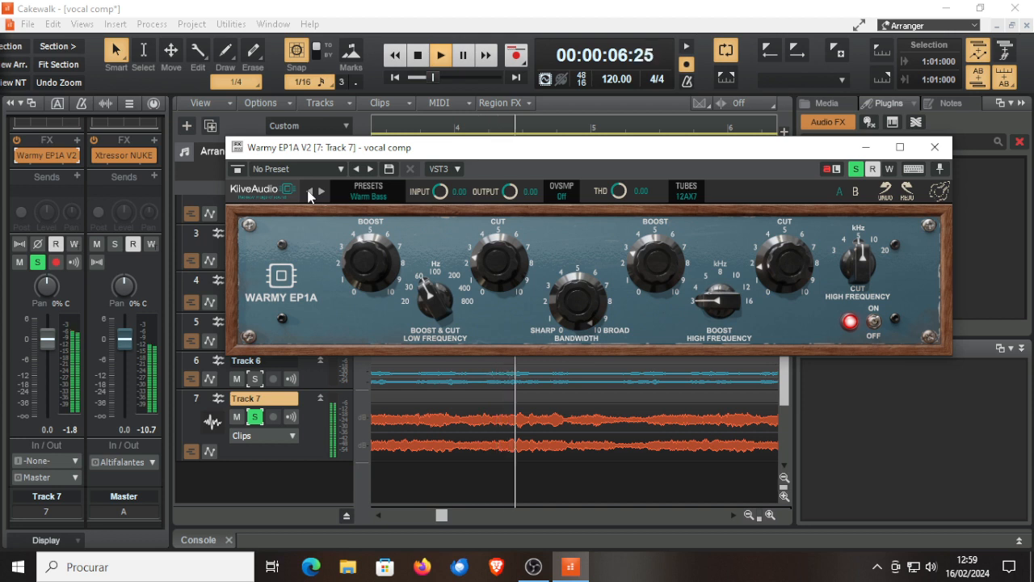
click(310, 193)
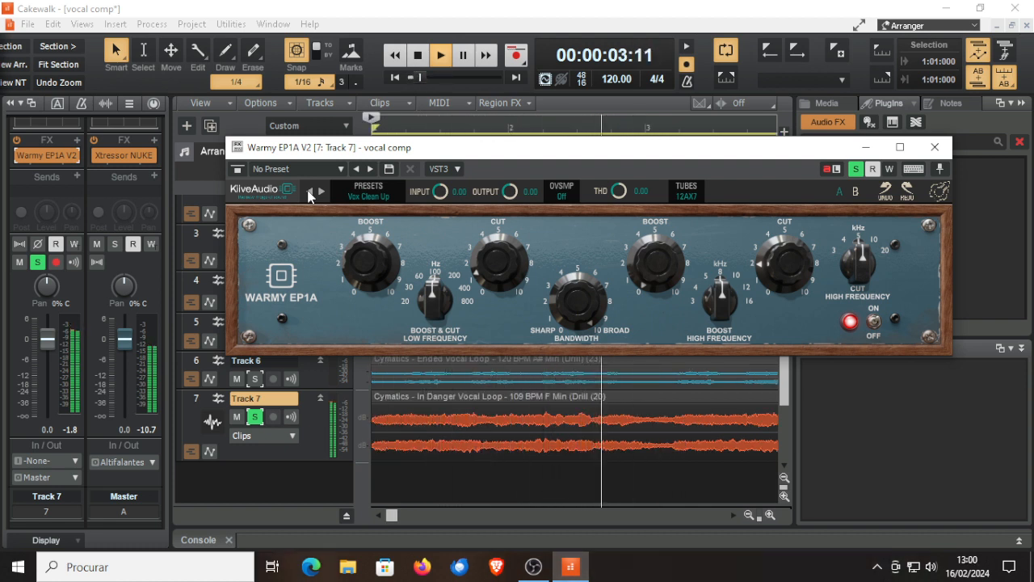
click(308, 192)
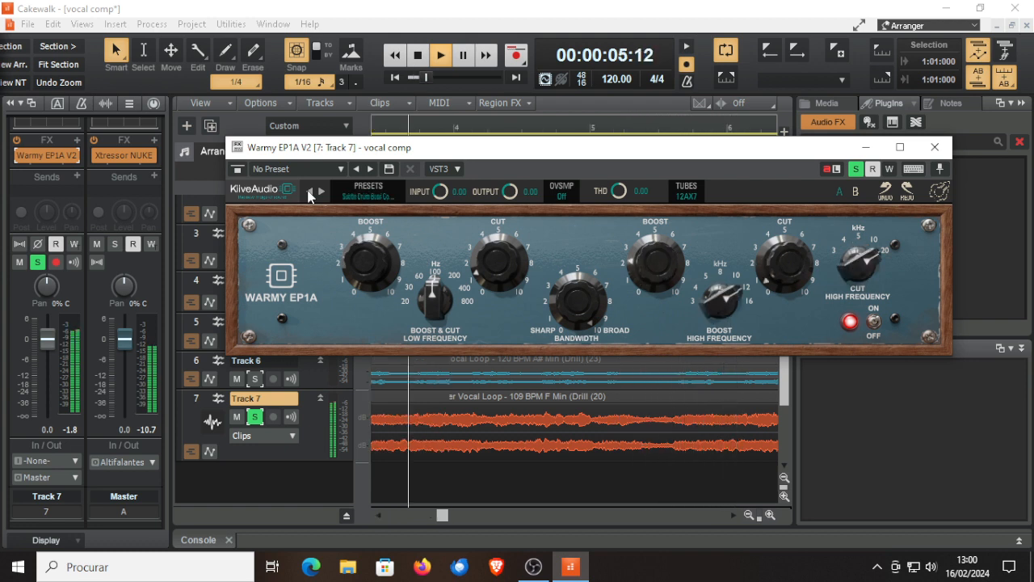
Step backward through Warmy EP1A's presets Silky Clean Guitars, Scooped Kick Drum, Rock Kick and Mix Bus Sheen during playback.
click(351, 198)
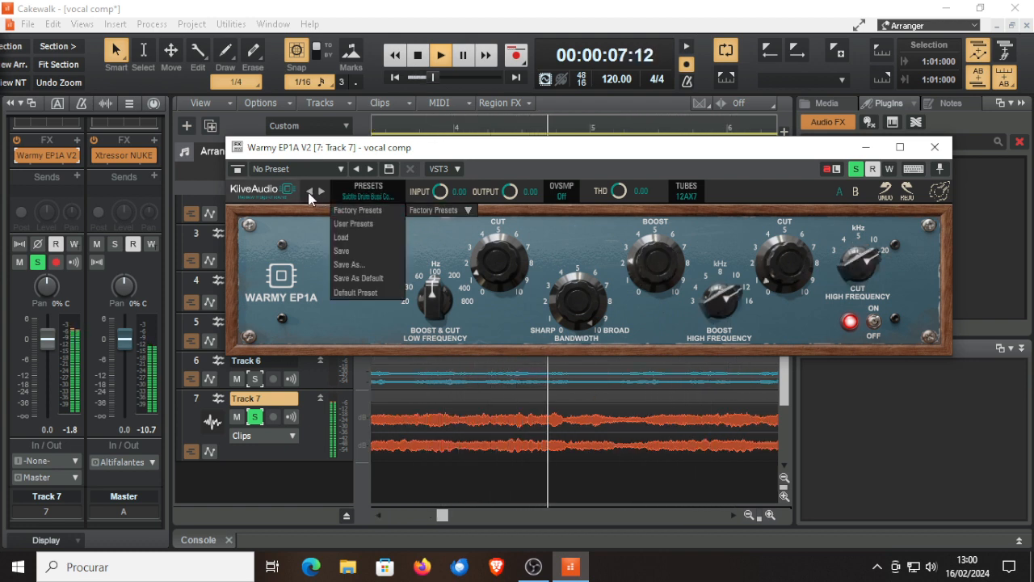
click(309, 194)
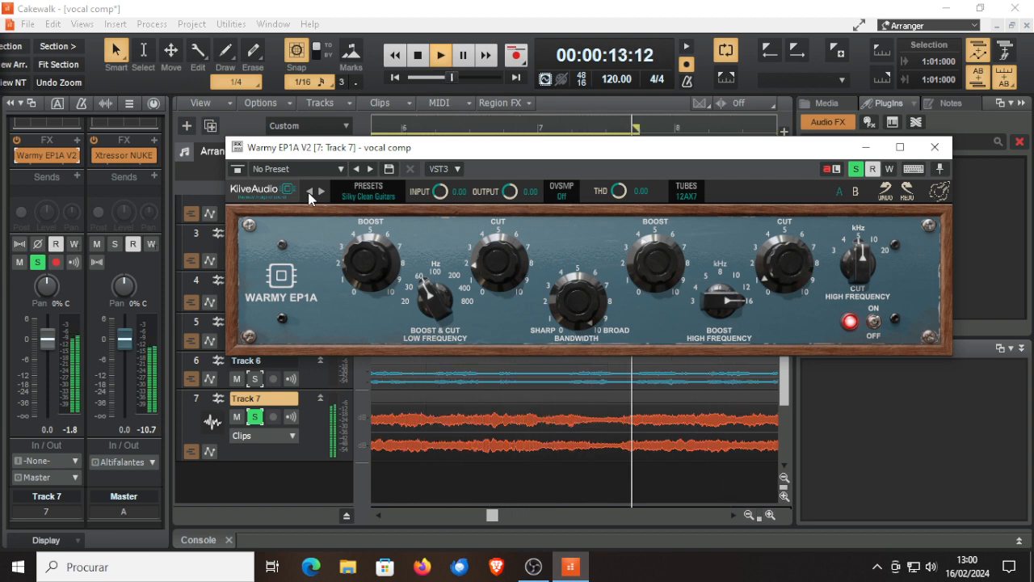
click(309, 194)
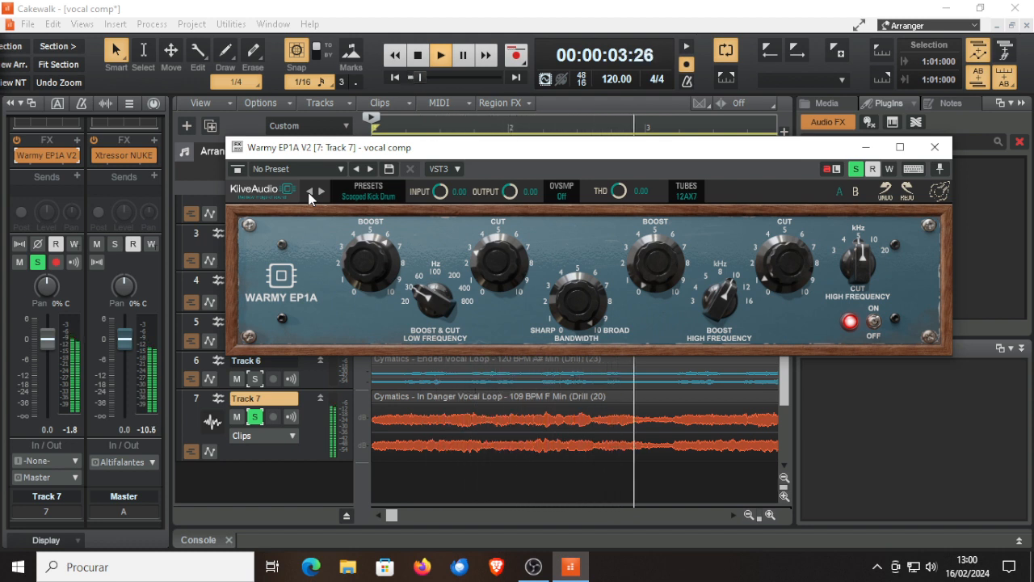
click(310, 194)
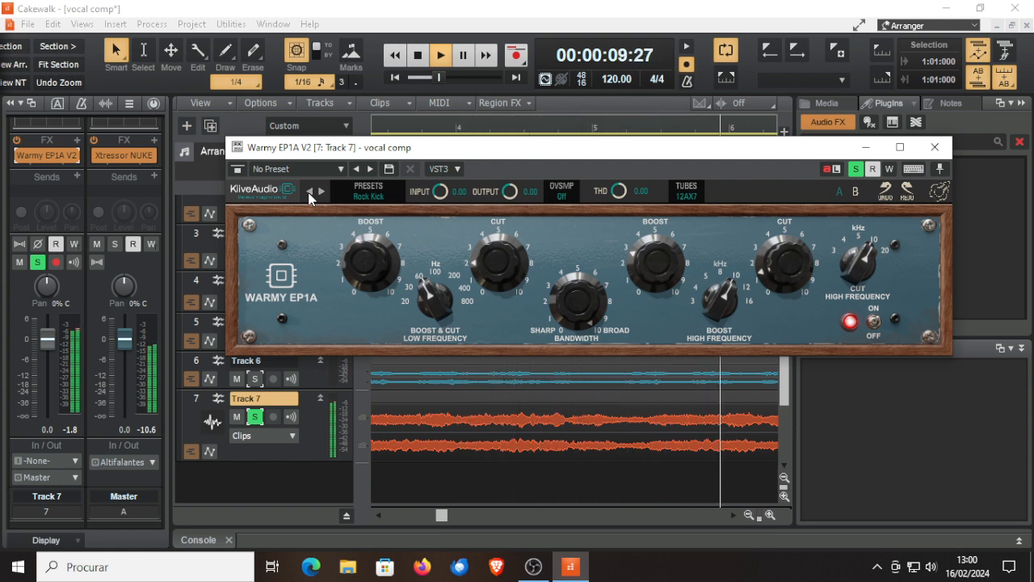
click(309, 194)
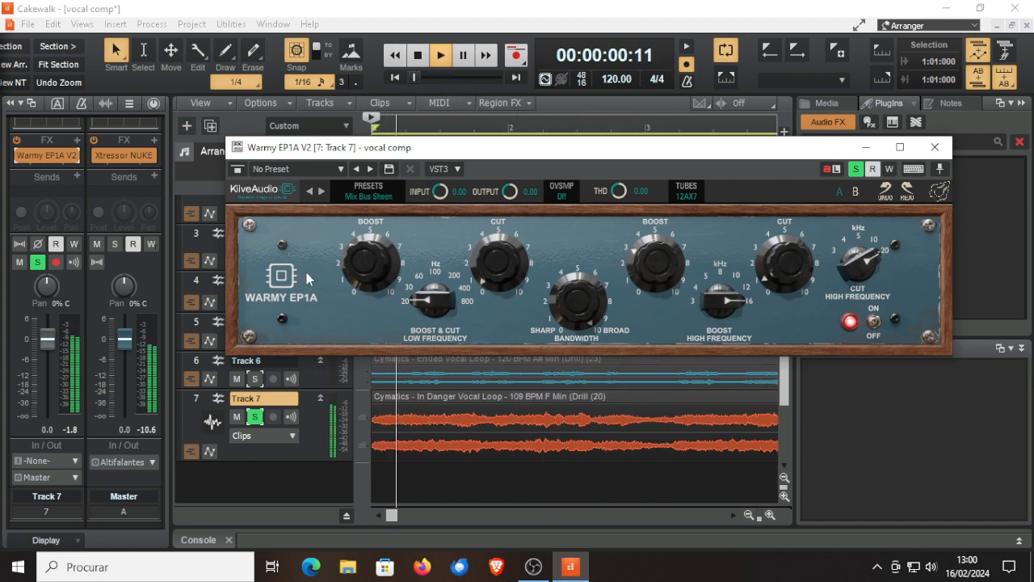
Audition Warmy EP1A's presets Mix Bus Finalizer, Mid Heavy Bass, Meaty Snare and Low End Fixer, checking the factory preset list in between.
click(333, 185)
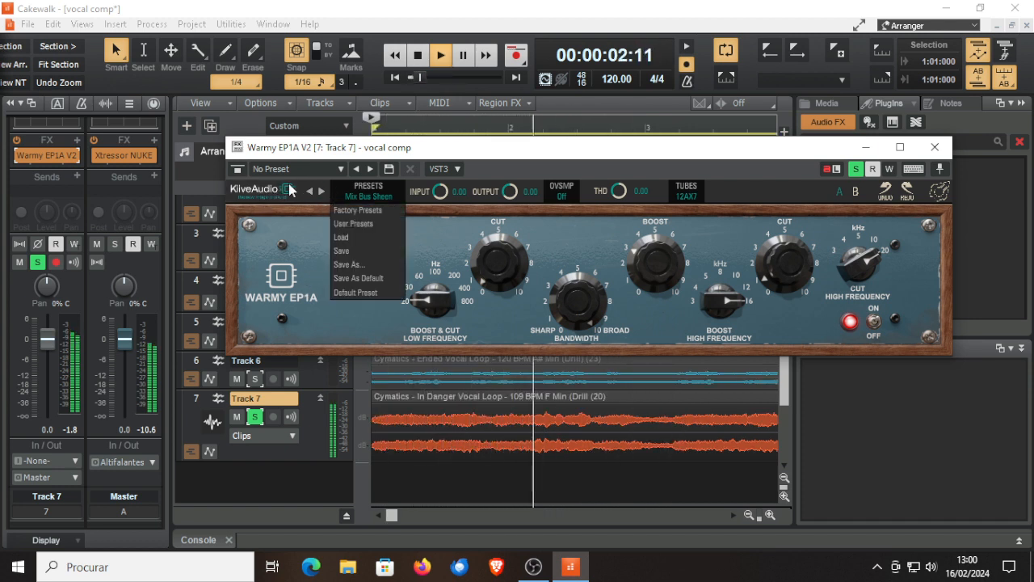
click(309, 191)
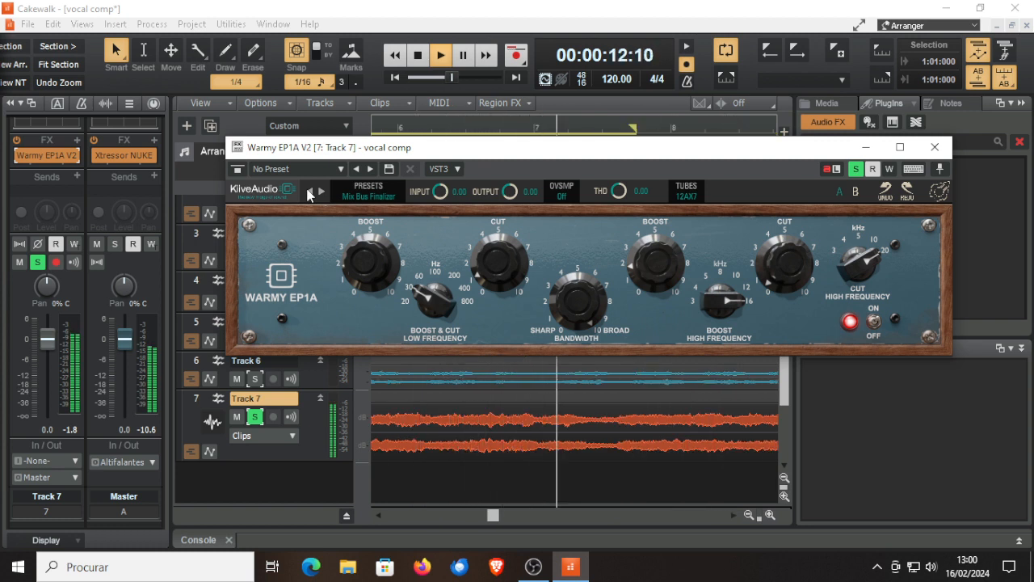
click(308, 193)
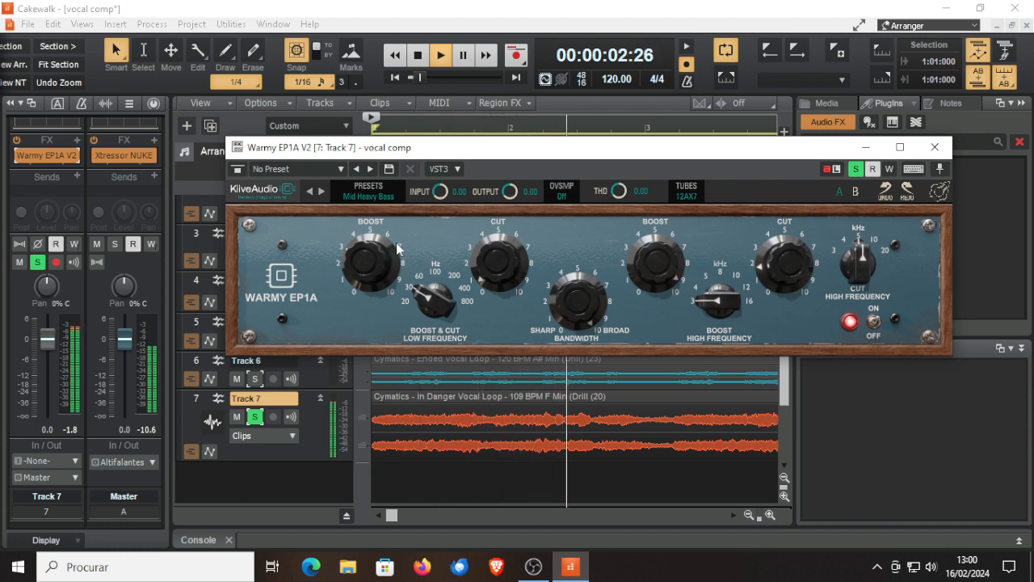
click(360, 194)
click(356, 211)
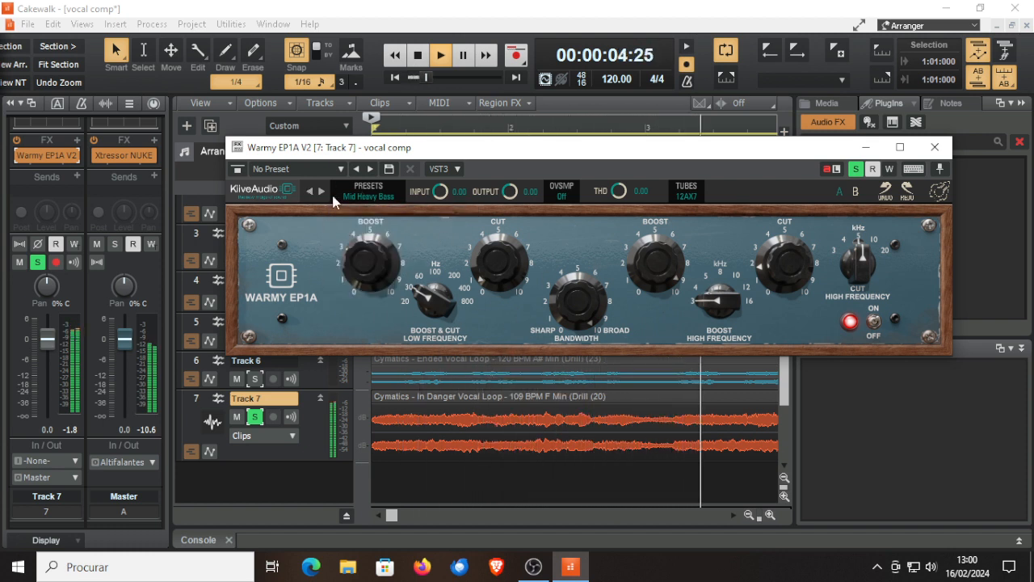
click(363, 197)
click(397, 212)
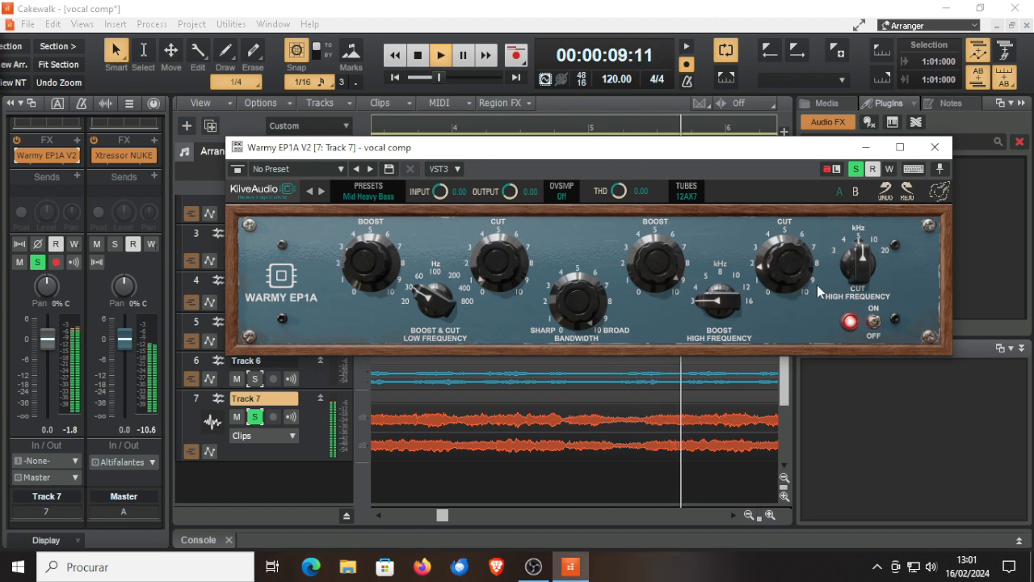
click(309, 192)
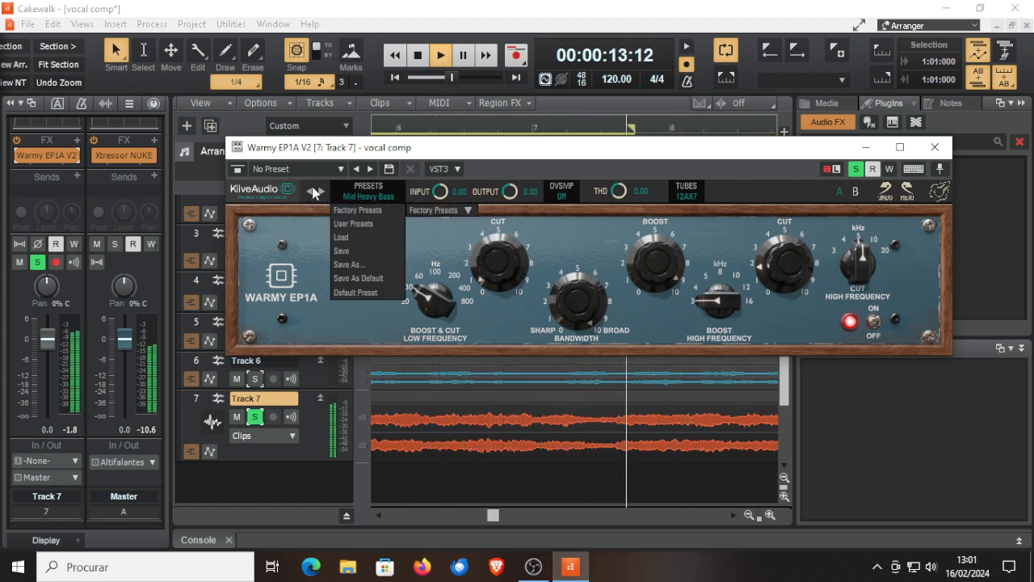
click(308, 192)
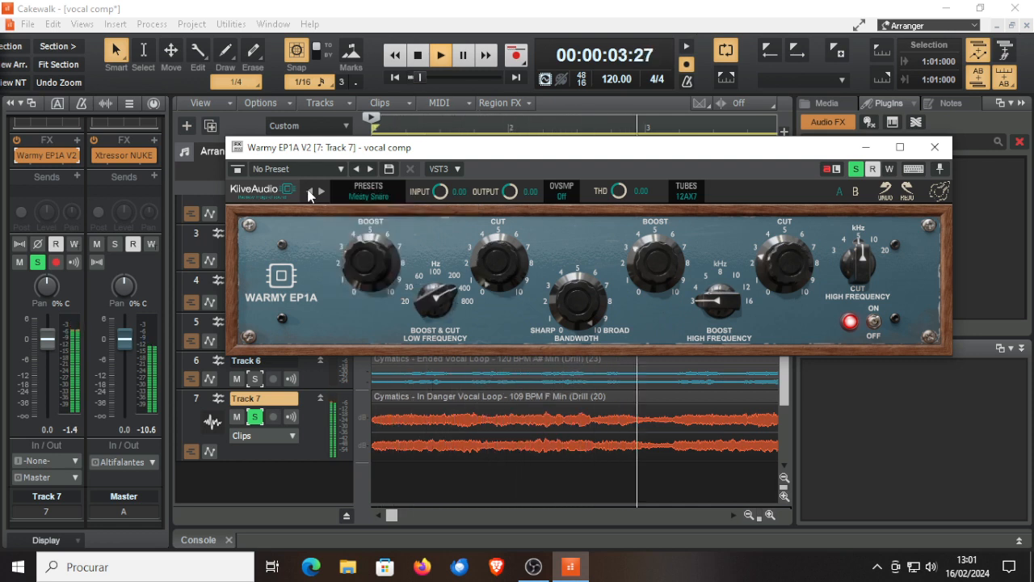
click(308, 192)
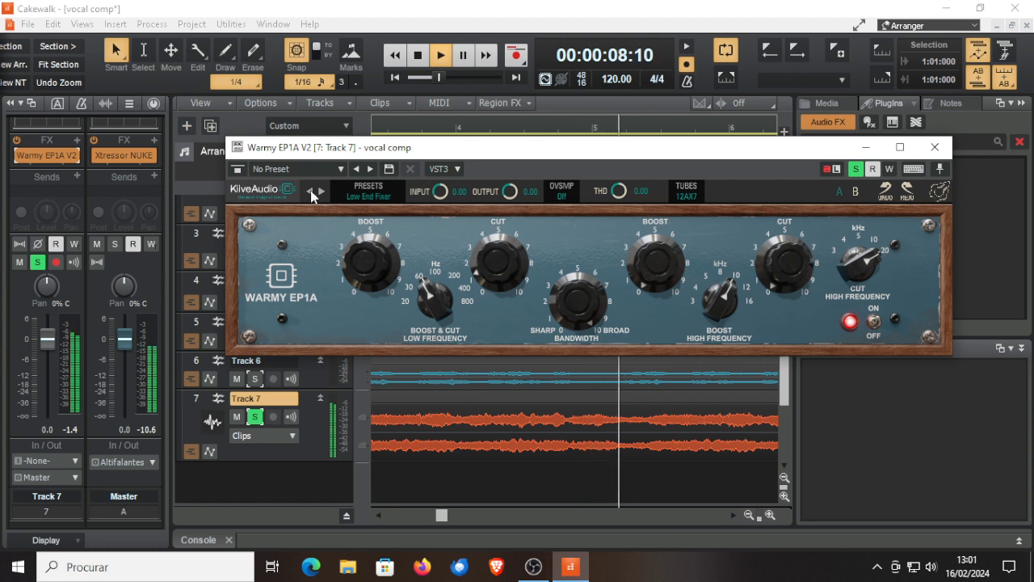
Step backward through Warmy EP1A's presets Large Snare, Huge Rock Guitars, Female Vocals, Drum Bus Magic, Distorted Bass Clean Up and Default during playback.
click(309, 192)
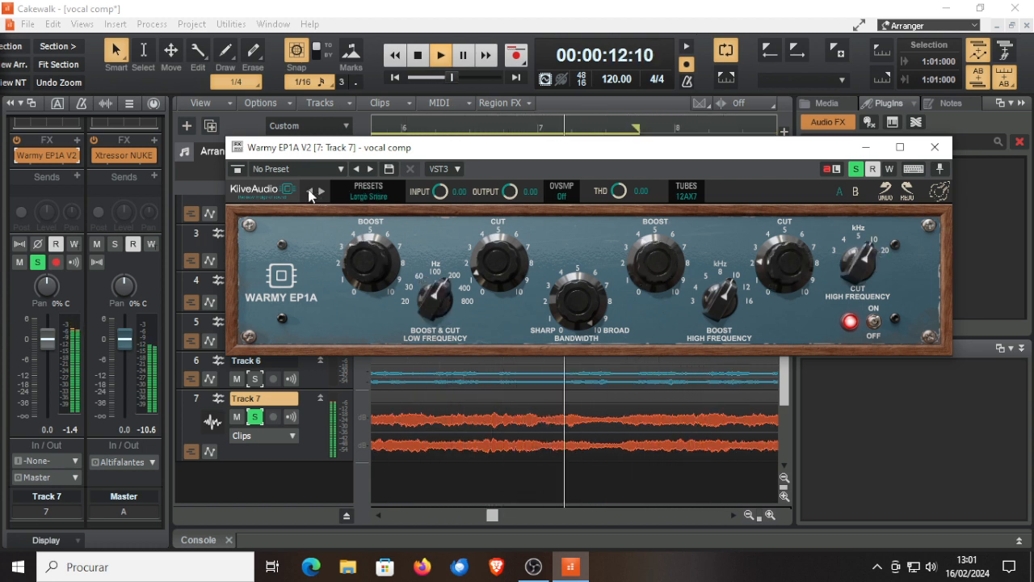
click(309, 192)
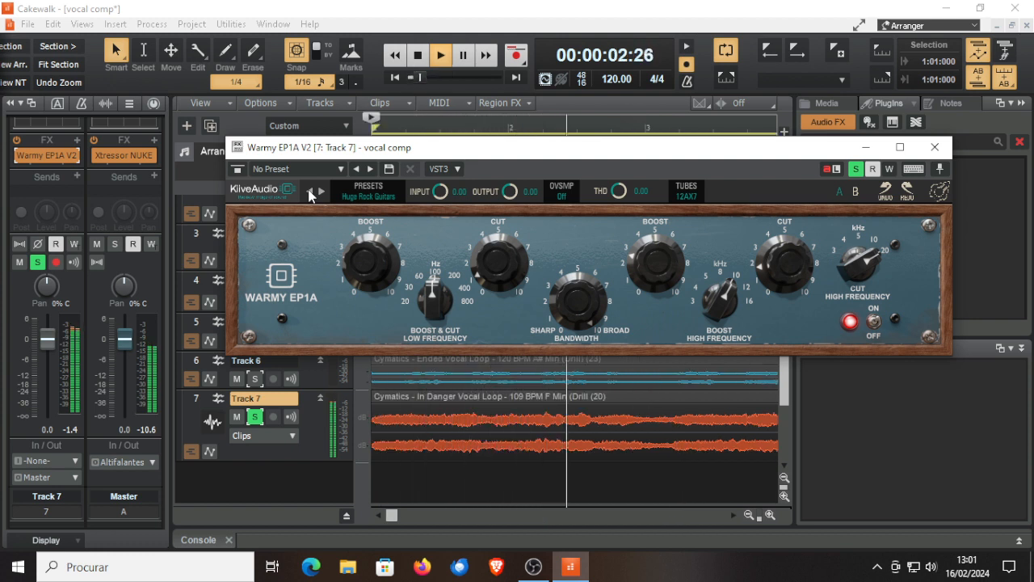
click(308, 191)
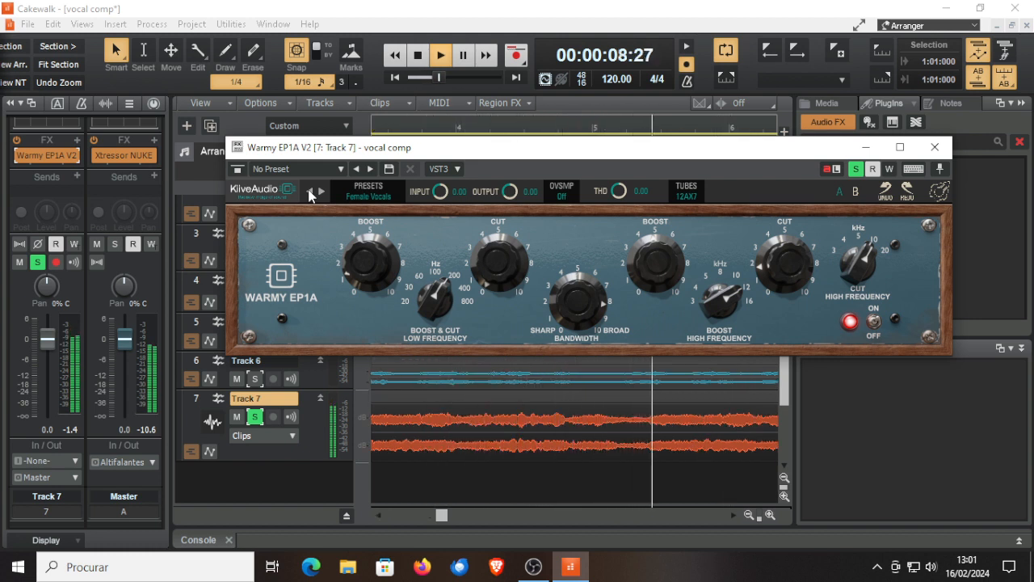
click(308, 191)
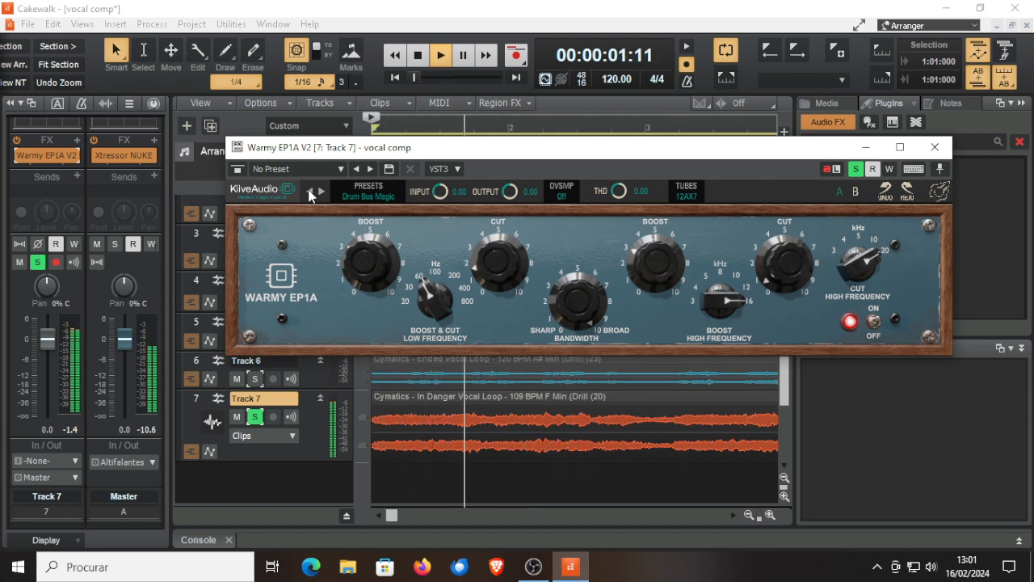
click(309, 191)
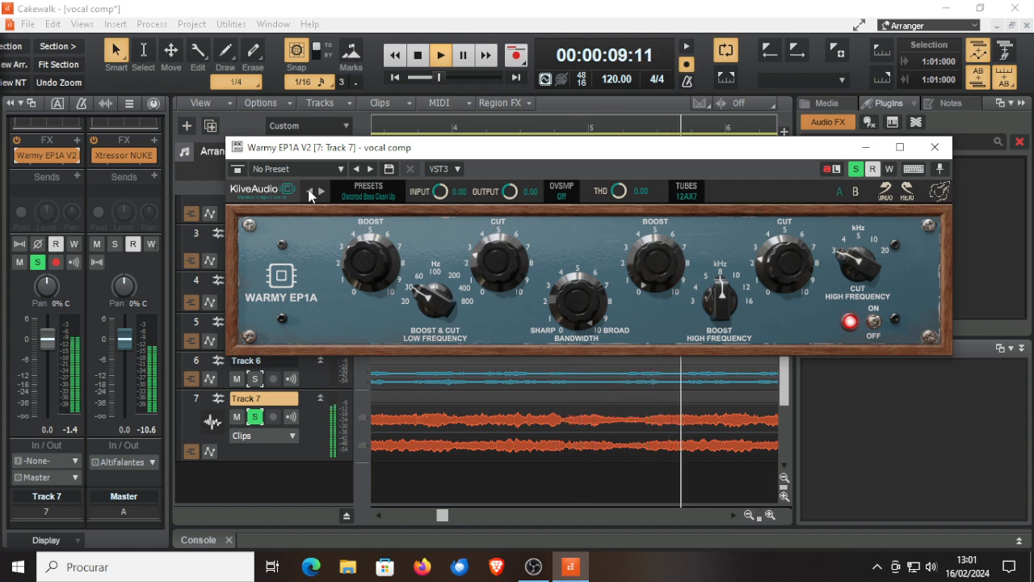
click(309, 192)
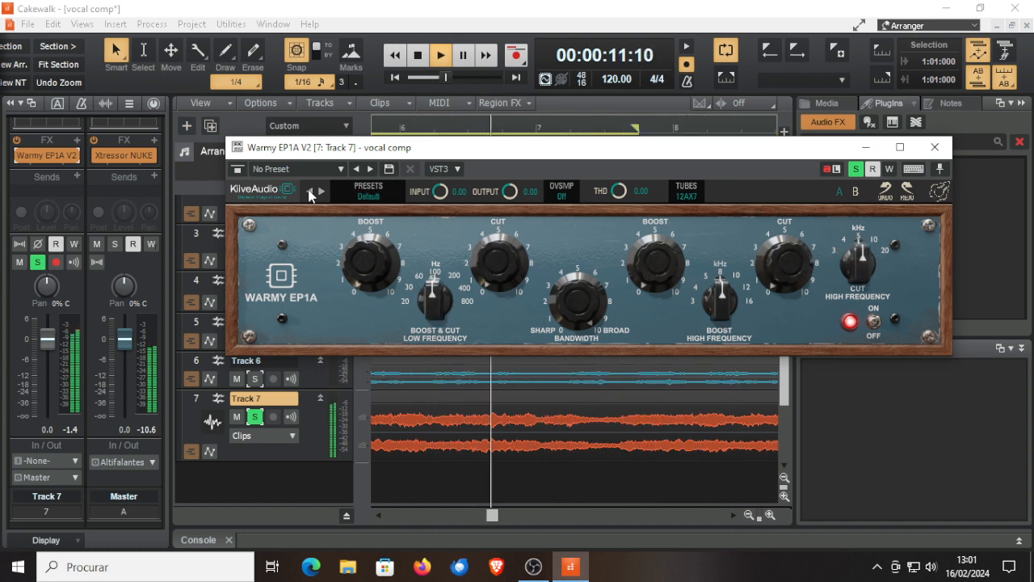
Close the Warmy EP1A plug-in window and stop playback.
click(934, 150)
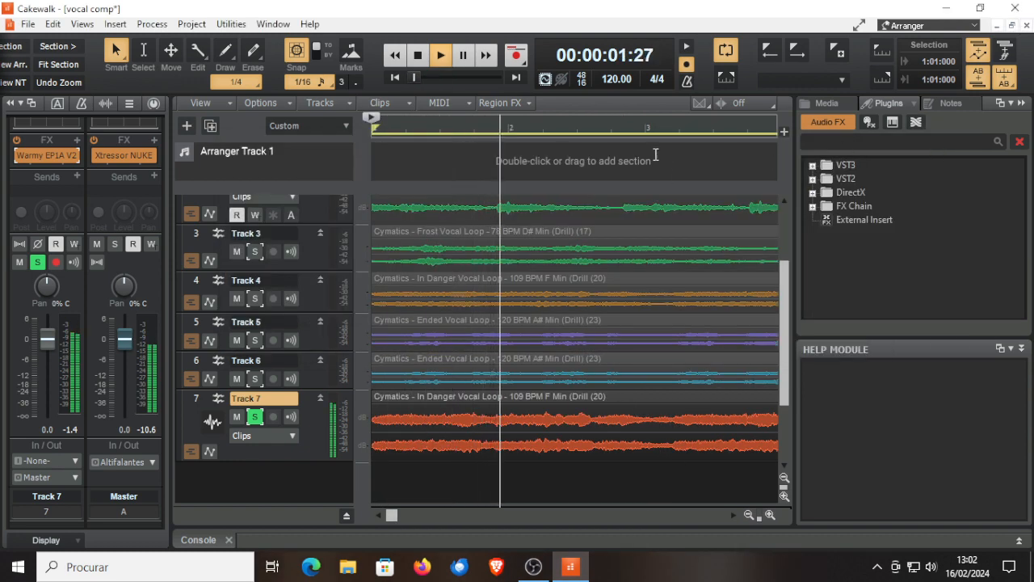
click(417, 55)
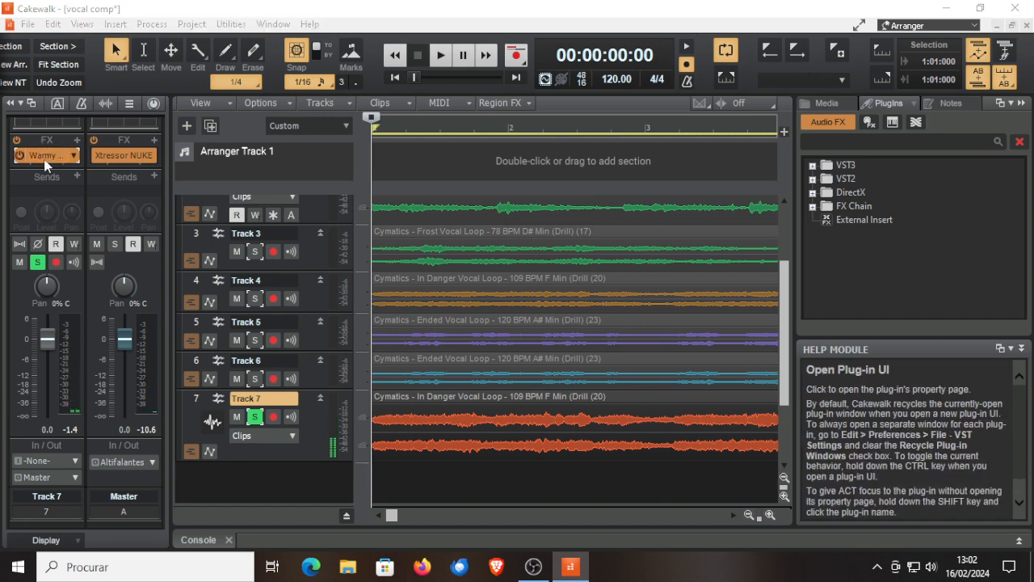
Reopen Track 7's Warmy EP1A to review its controls and preset options, and close its window again.
click(46, 154)
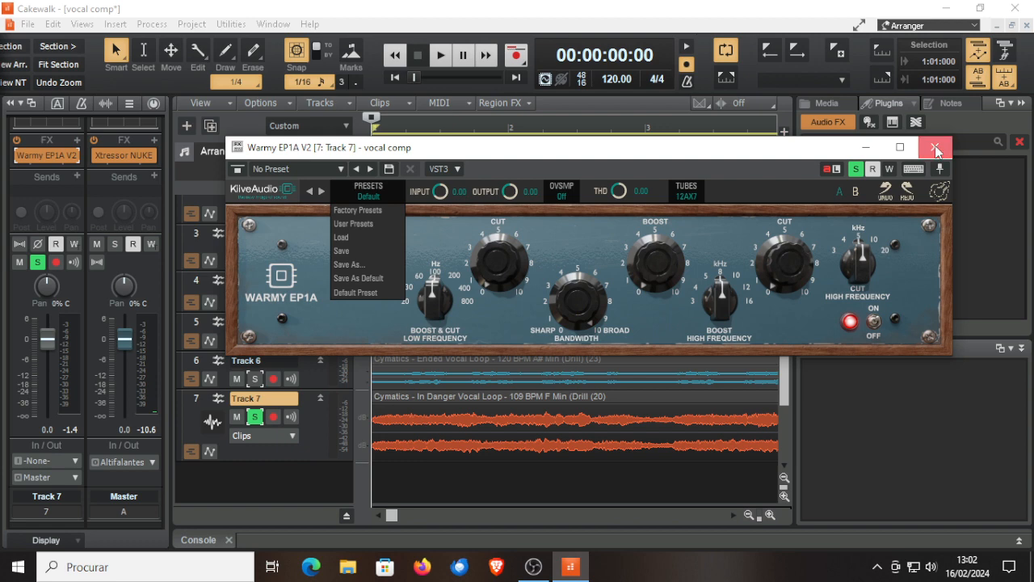
click(935, 147)
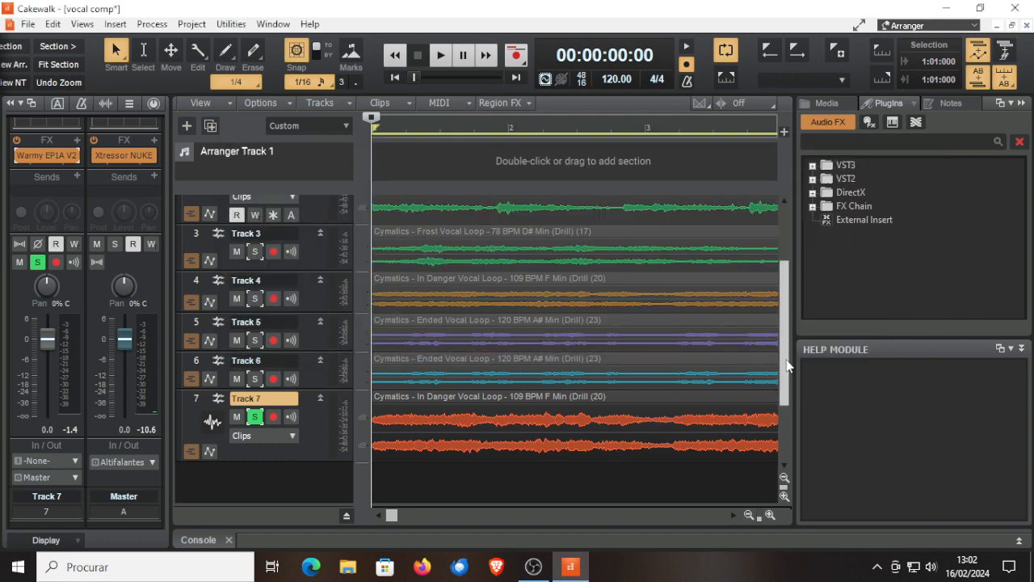
scroll(784, 275, up, 3)
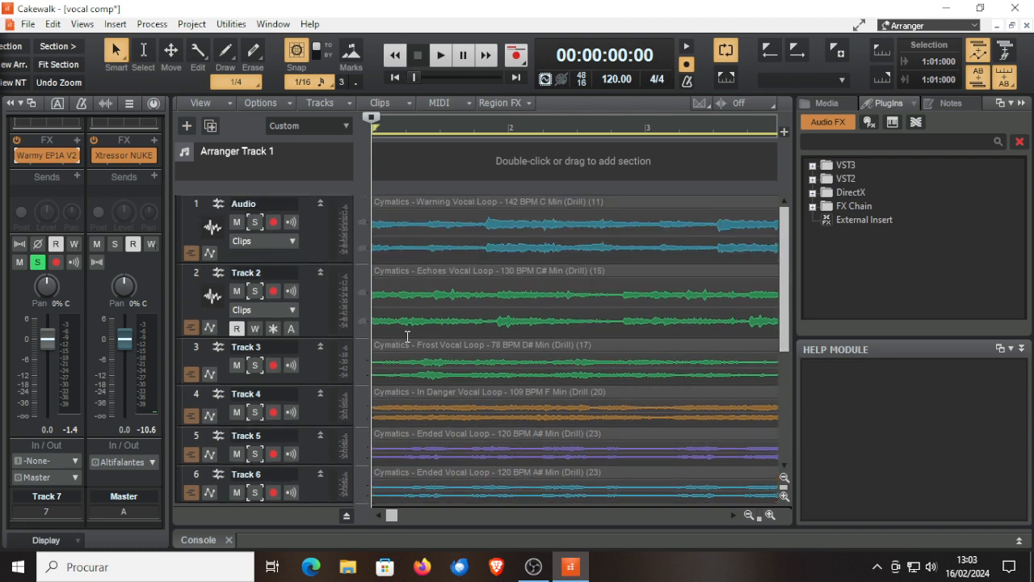